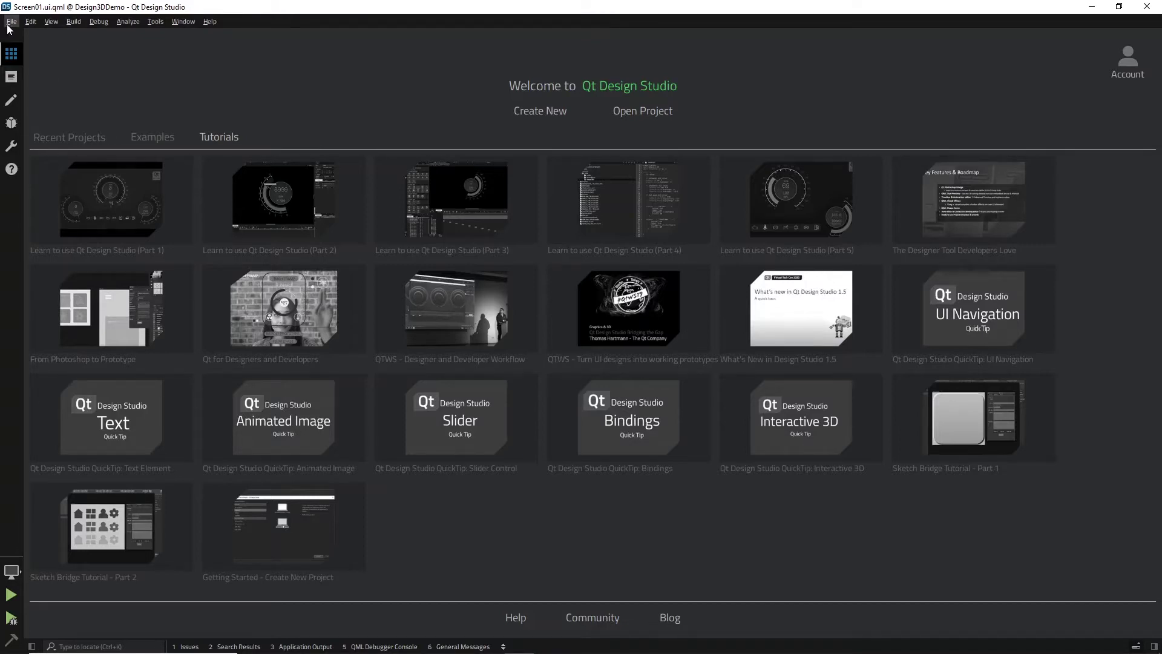
# Create a new Qt Quick 3D Application project named DemoUi3d with a 1280 x 720 screen resolution and the default controls style.
pyautogui.hotkey('ctrl', 'n')
pyautogui.click(575, 295)
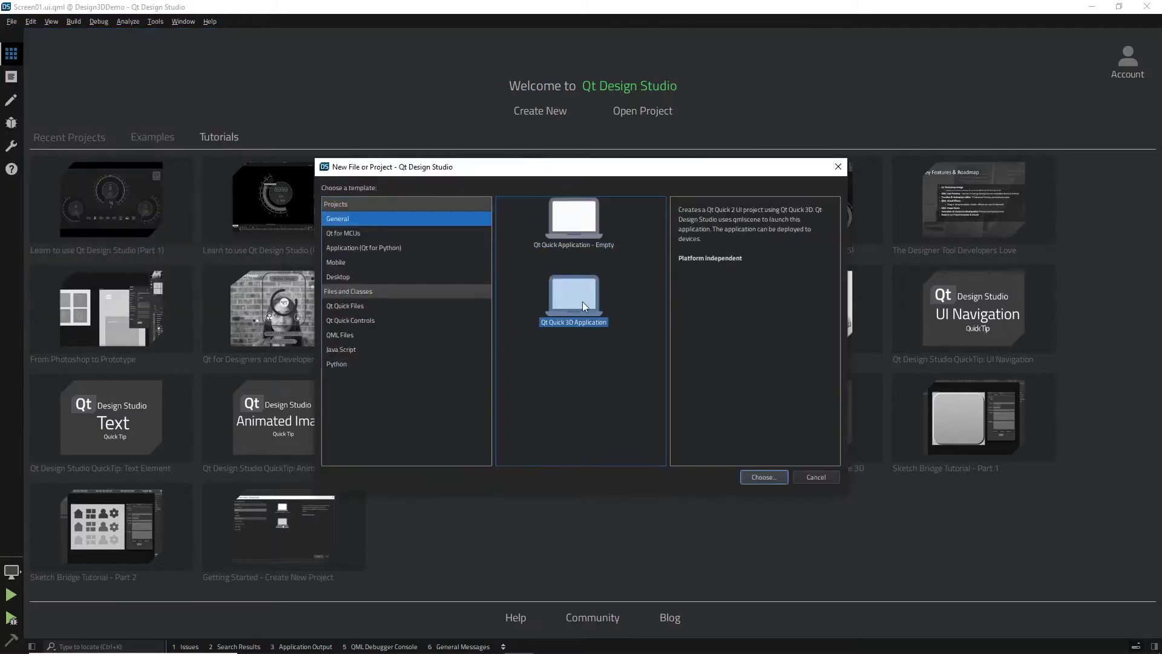
pyautogui.doubleClick(575, 303)
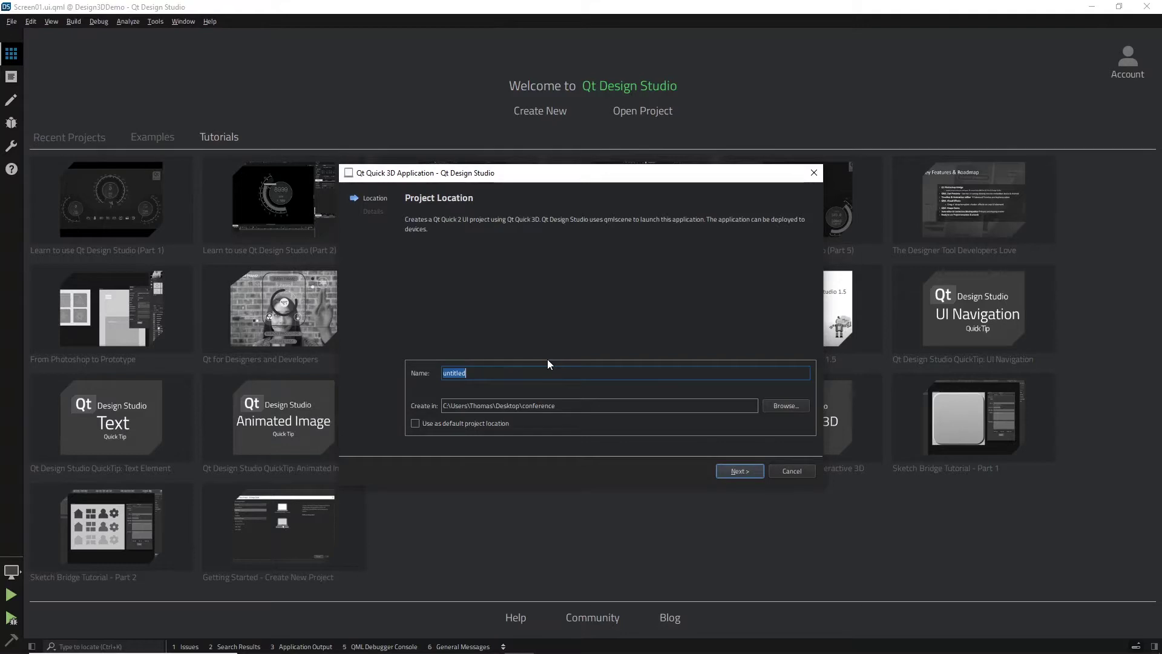
pyautogui.write('DemoUi3d')
pyautogui.press('Return')
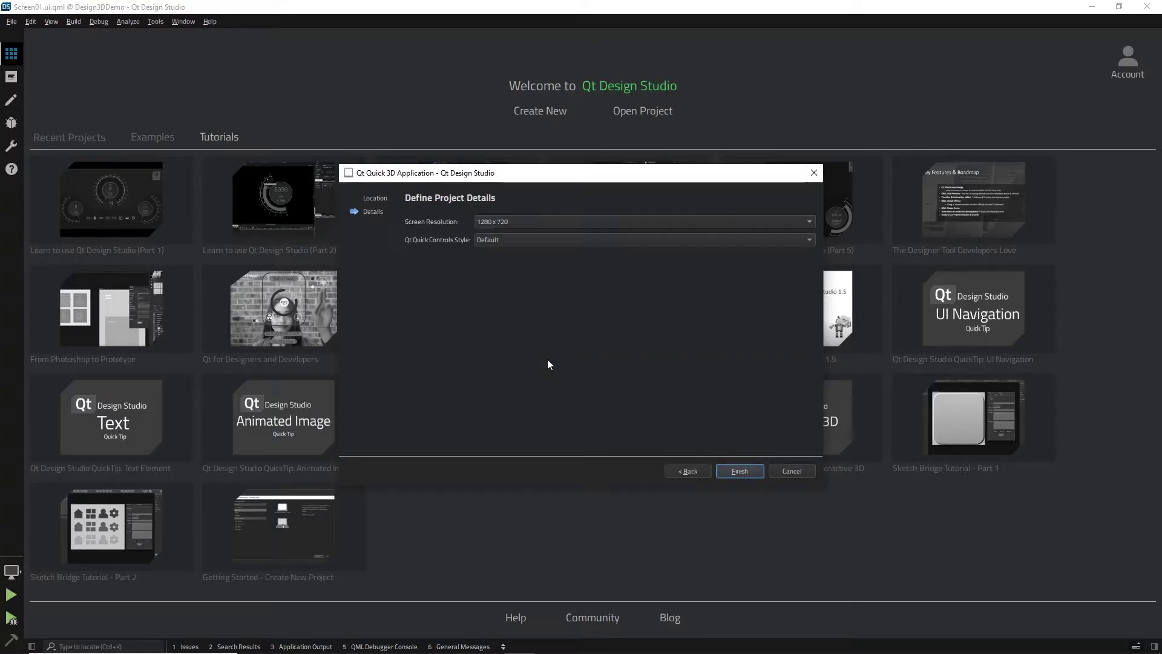
pyautogui.press('Return')
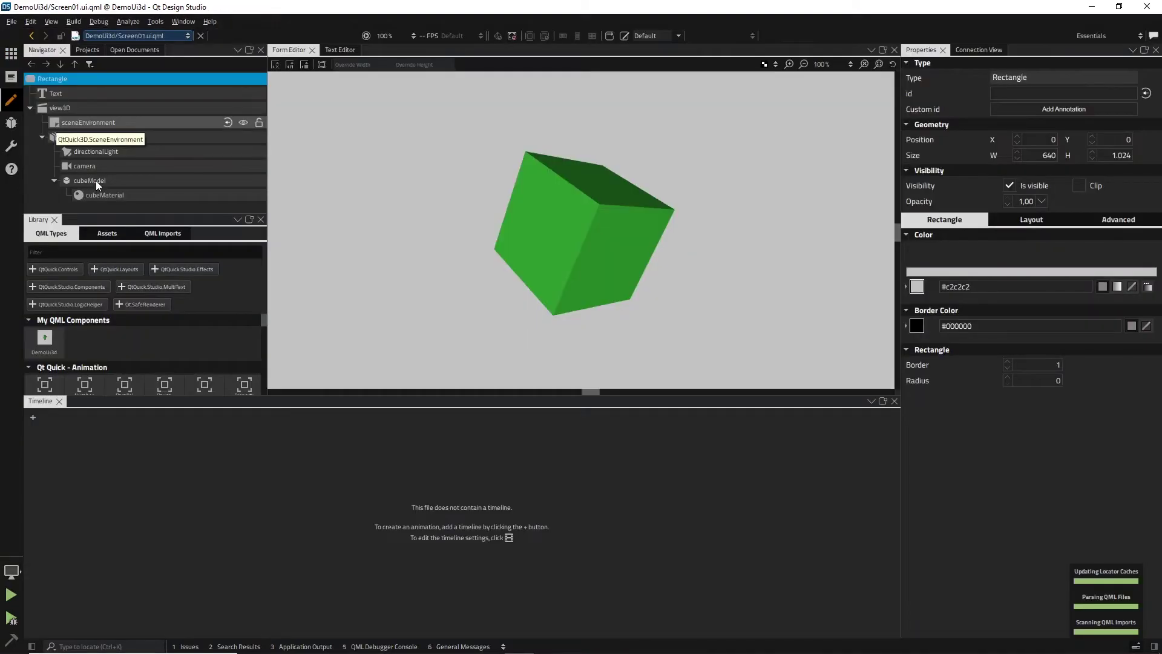
# Change the diffuse color of the cube's material, cubeMaterial, to the recent teal #0b96b0.
pyautogui.moveTo(96, 181)
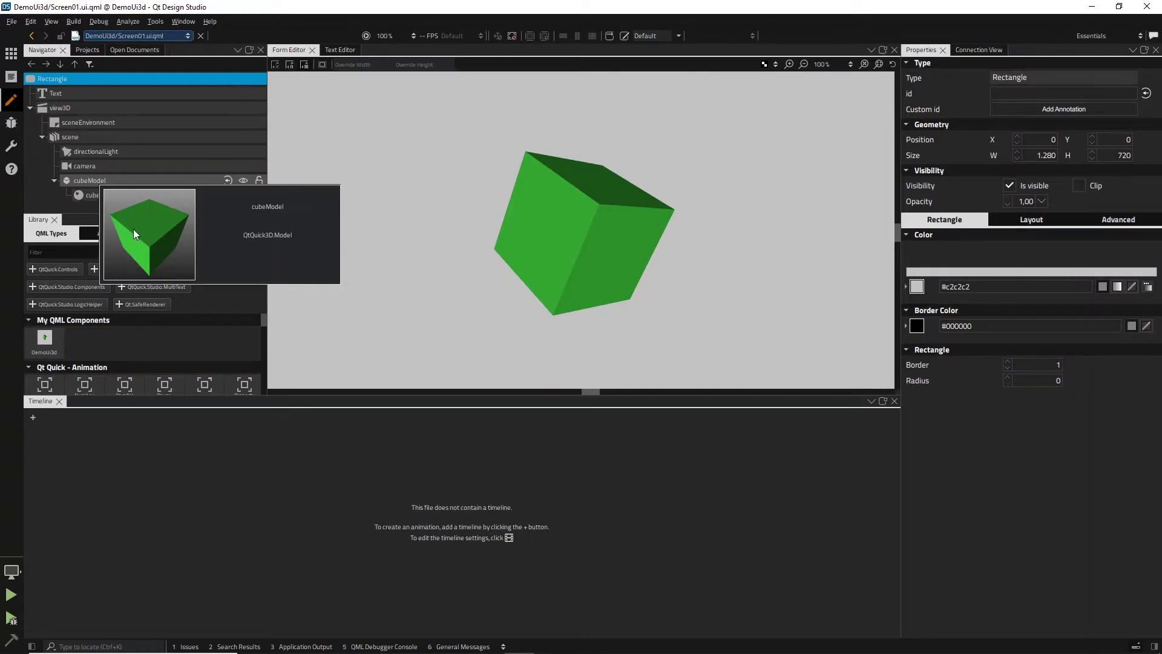
pyautogui.click(194, 179)
pyautogui.click(117, 194)
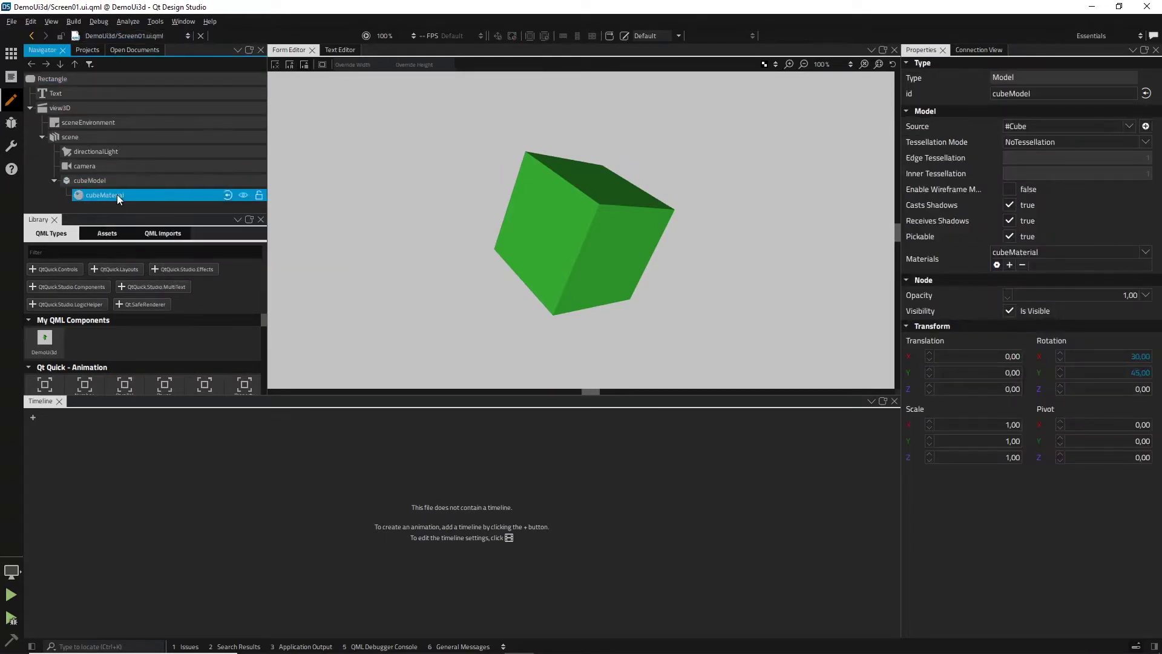
pyautogui.click(906, 189)
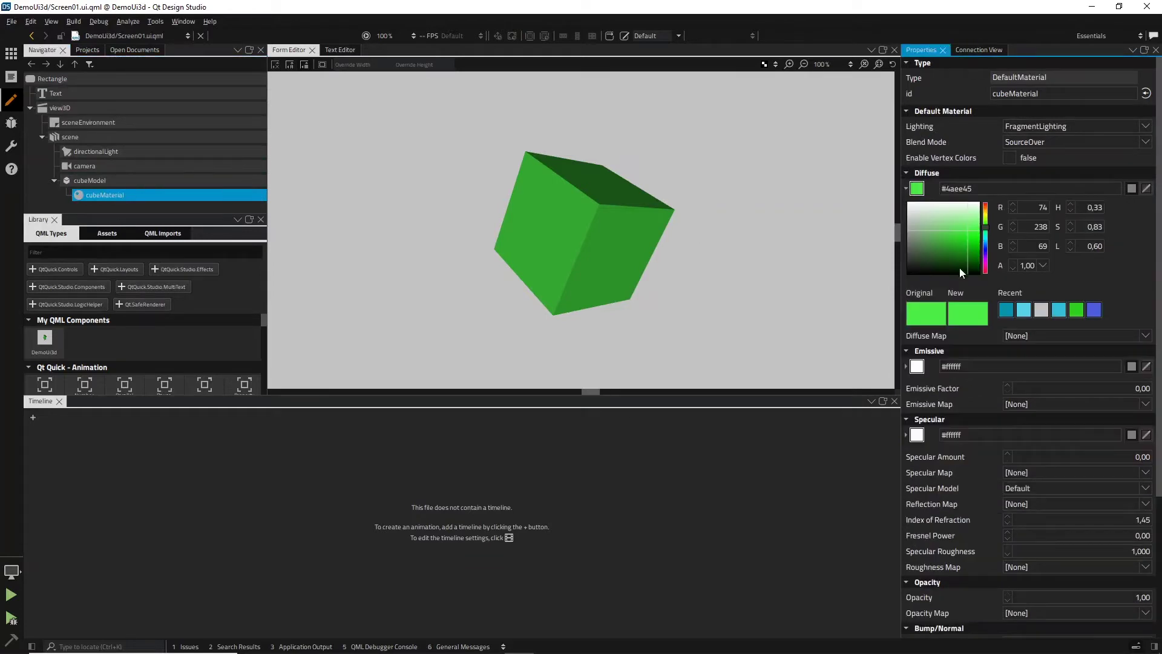
pyautogui.click(1007, 310)
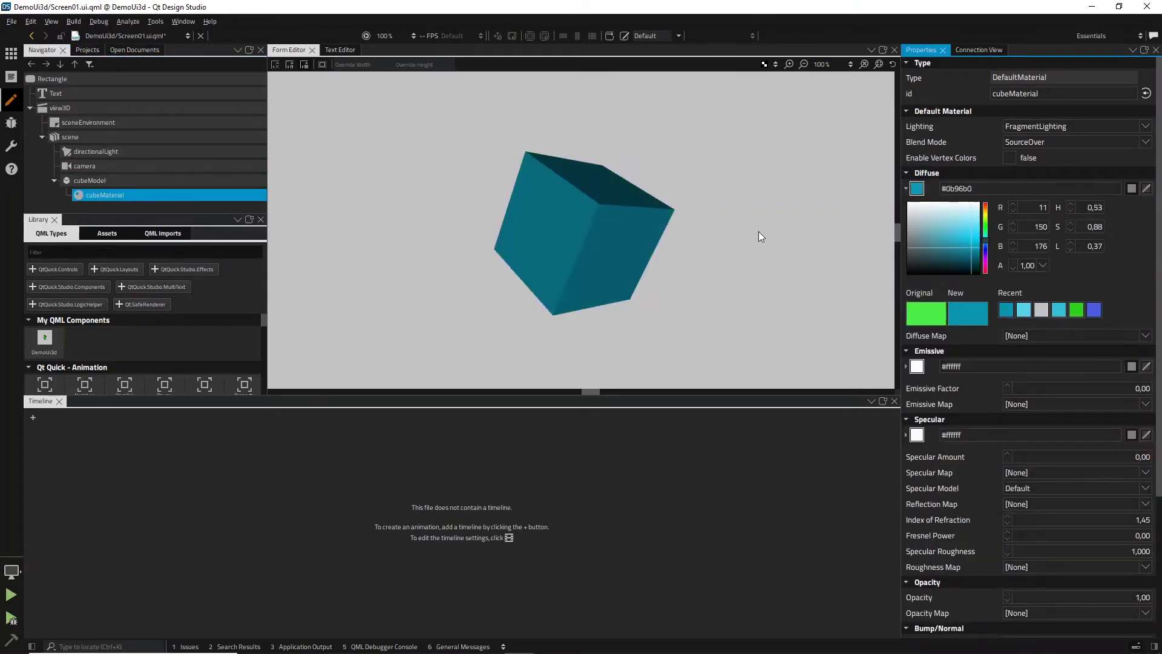
# Set the root Rectangle's size to 640 wide by 1024 high and enlarge the form editor area to fit it.
pyautogui.keyDown('ctrl'); pyautogui.scroll(-3, 757, 231); pyautogui.keyUp('ctrl')
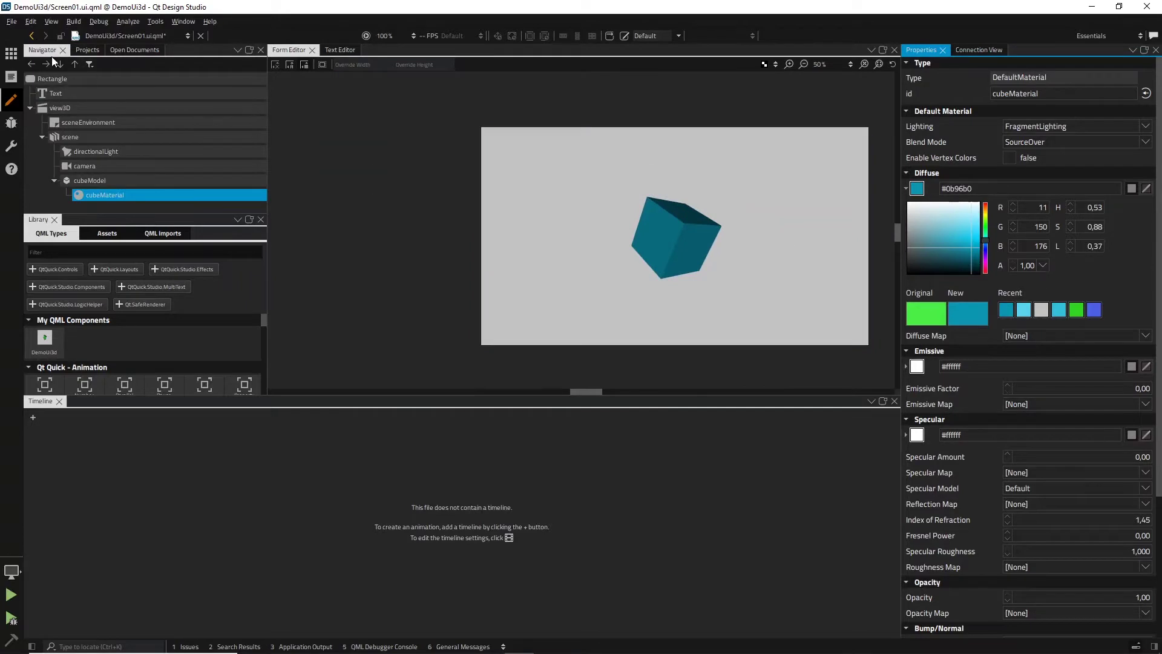
pyautogui.click(51, 79)
pyautogui.click(1044, 155)
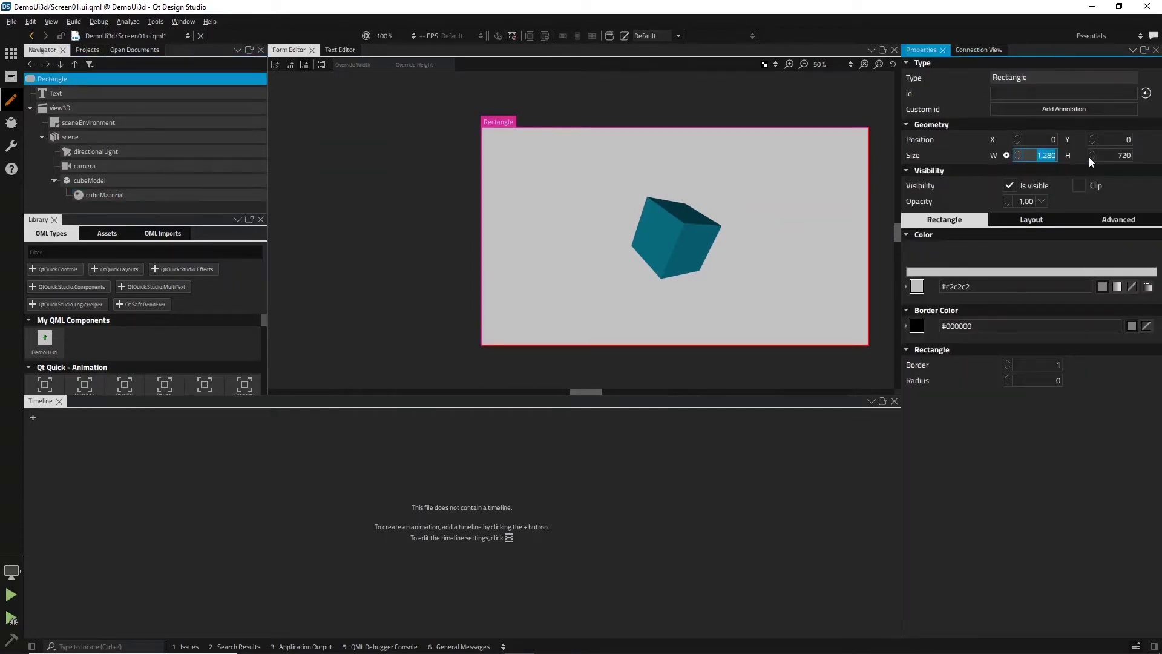
pyautogui.write('640')
pyautogui.press('Tab')
pyautogui.write('1.0')
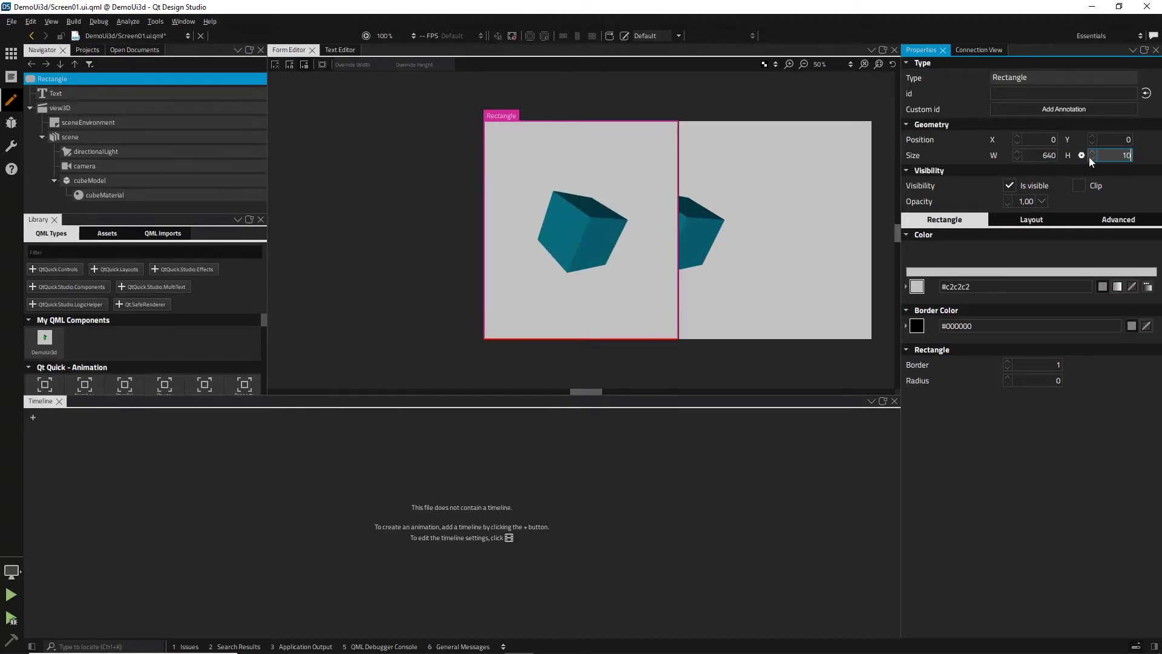
pyautogui.write('24')
pyautogui.press('Return')
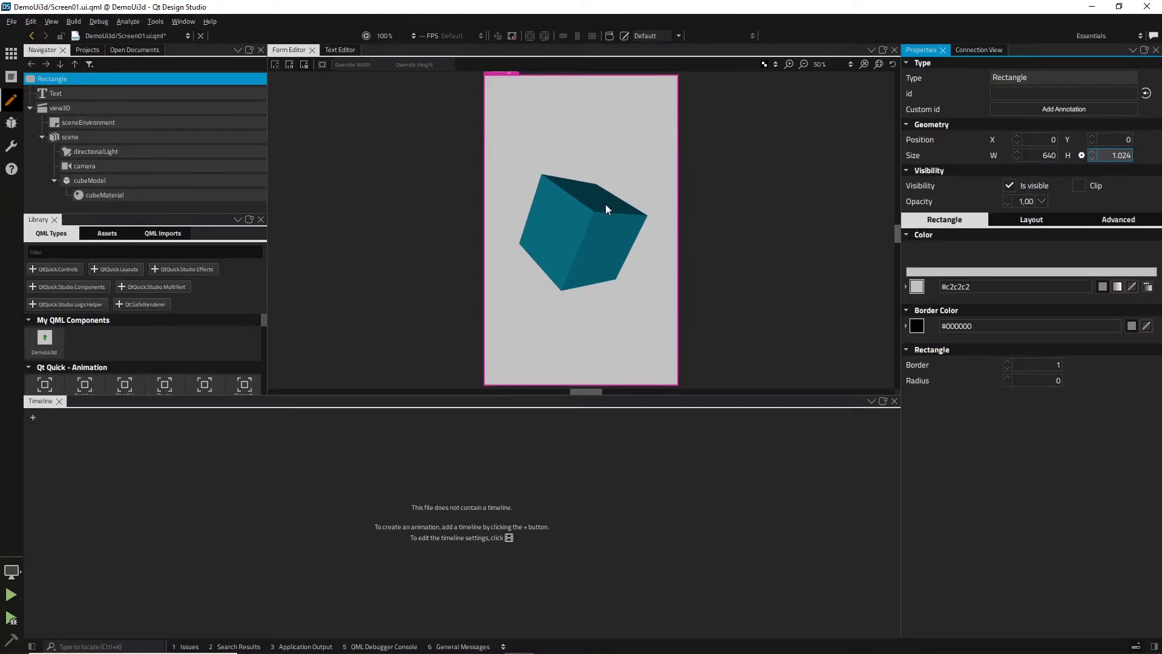
pyautogui.scroll(-1, 605, 204)
pyautogui.moveTo(624, 394); pyautogui.dragTo(625, 504)
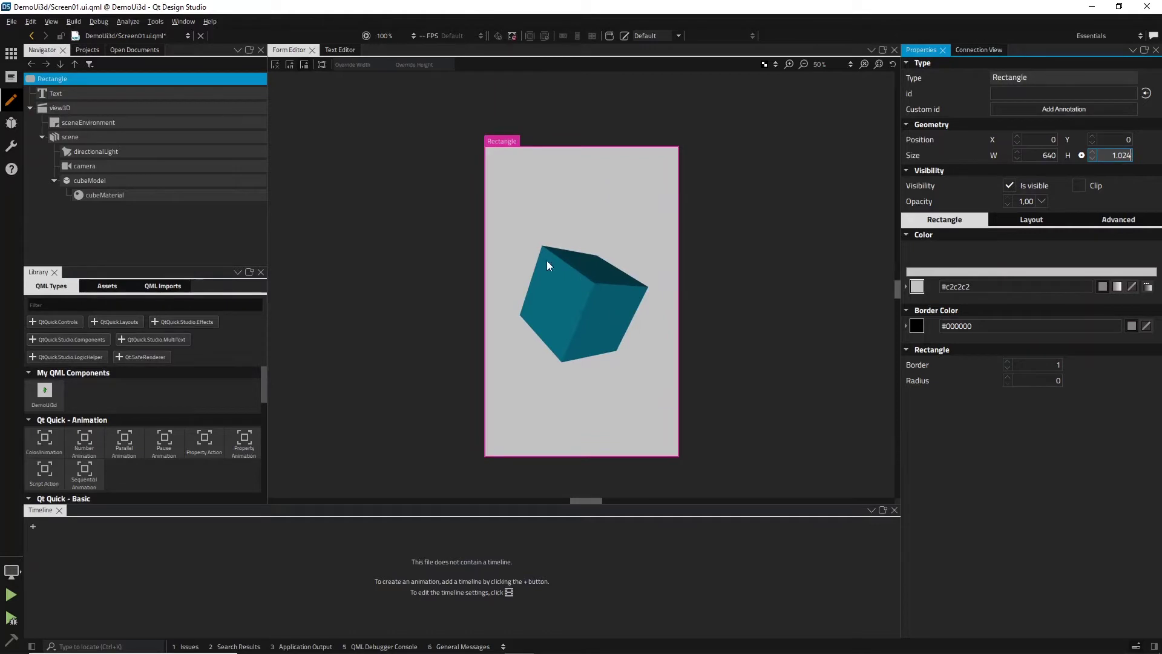
# Delete the scene's existing camera and add a Camera Orthographic under the scene node instead.
pyautogui.click(104, 165)
pyautogui.press('Delete')
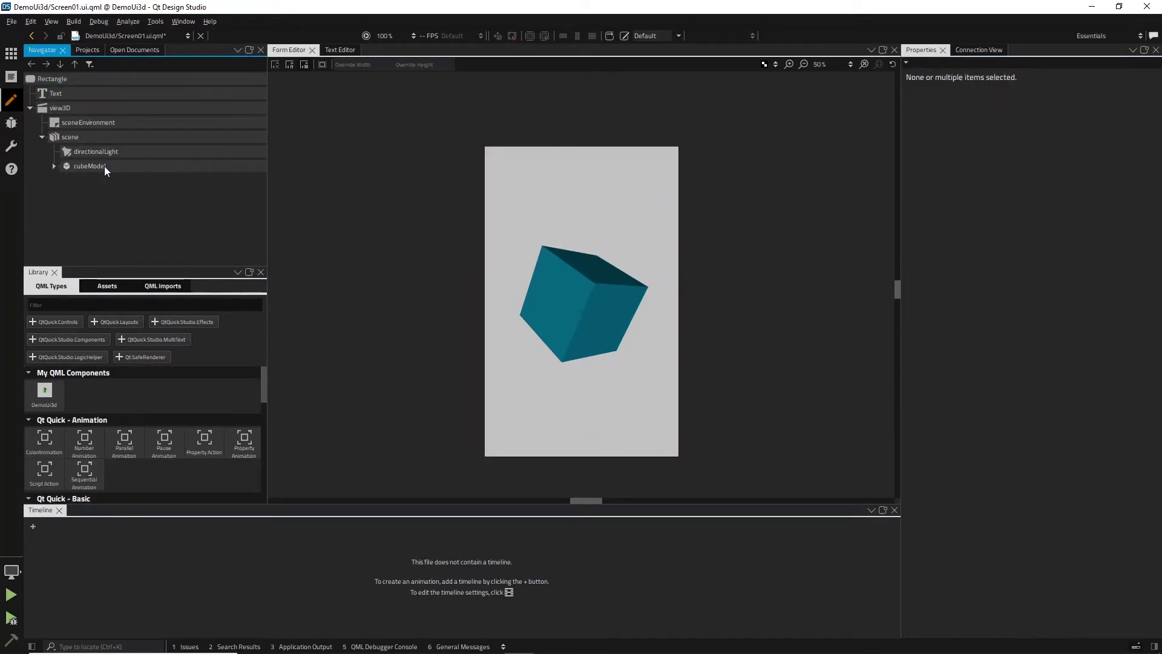
pyautogui.moveTo(263, 394); pyautogui.dragTo(264, 466)
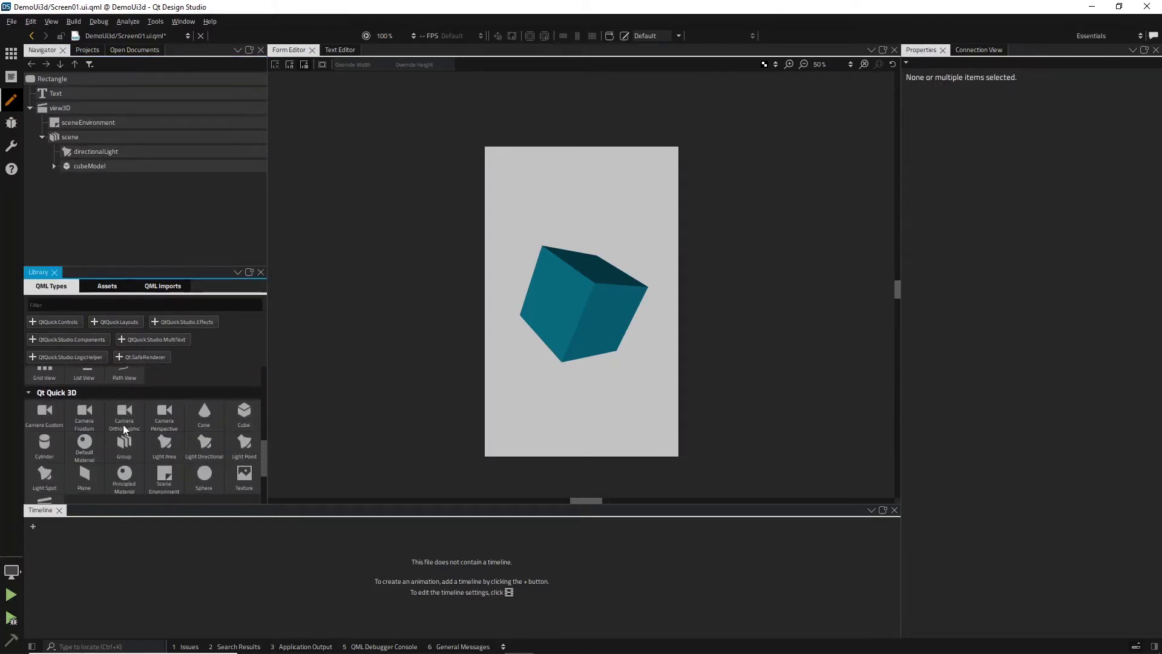
pyautogui.moveTo(122, 424); pyautogui.dragTo(76, 135)
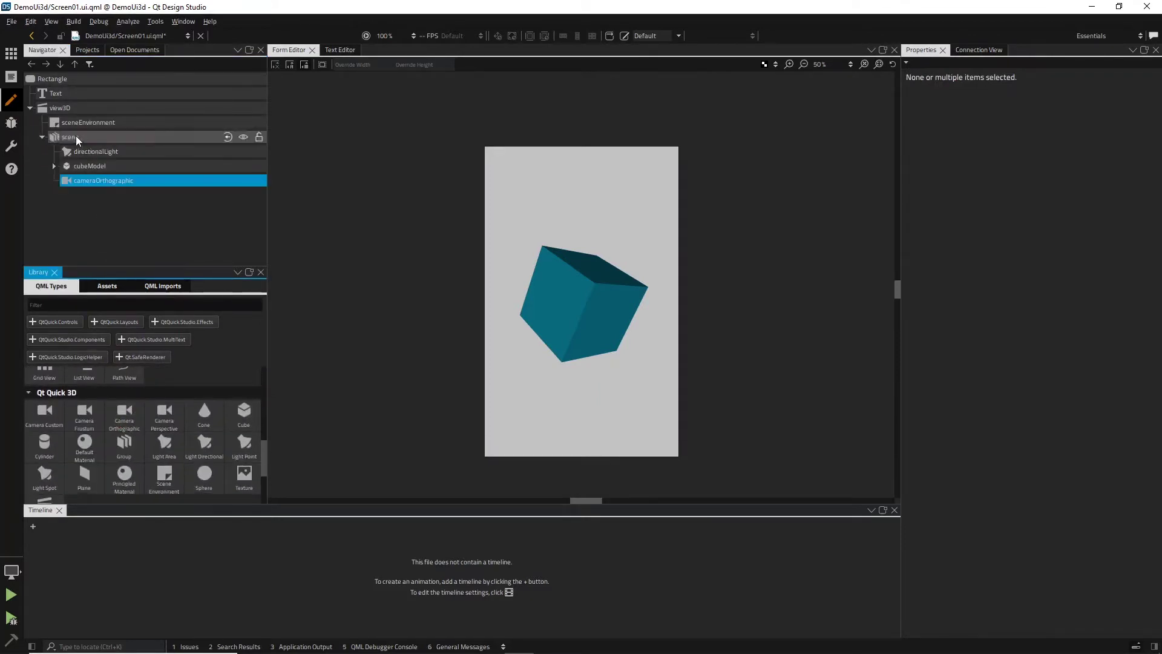
# Set cubeModel's rotation to X 52, Y 62 and Z 6, and its X translation to -15.
pyautogui.click(122, 166)
pyautogui.click(54, 167)
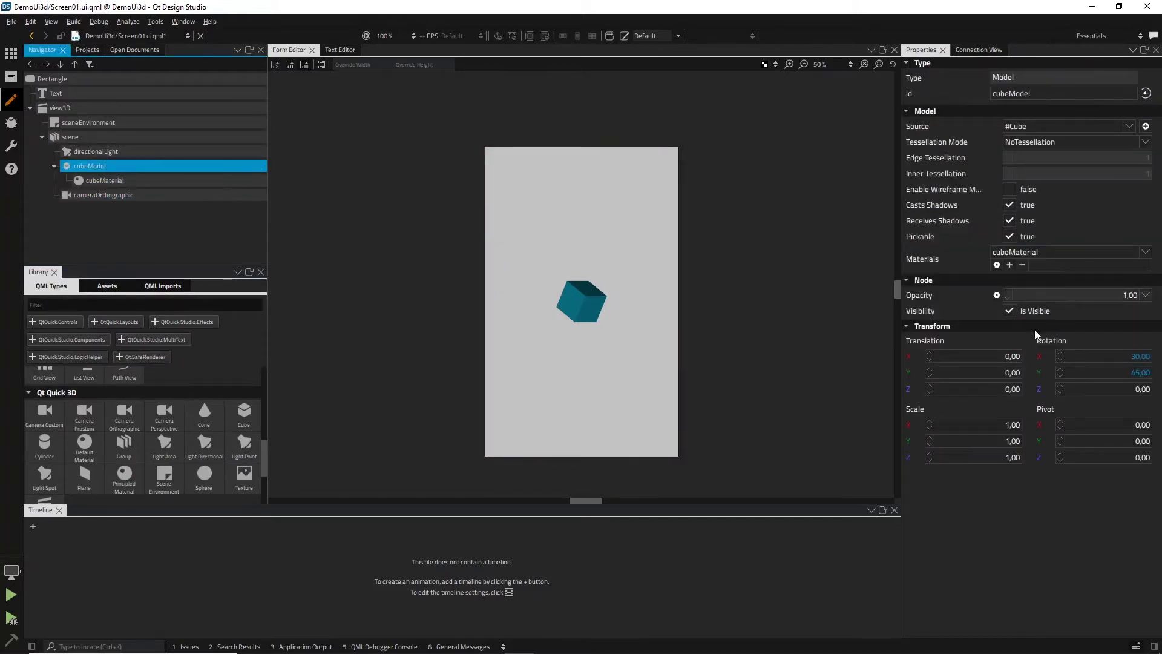
pyautogui.scroll(20, 1092, 361)
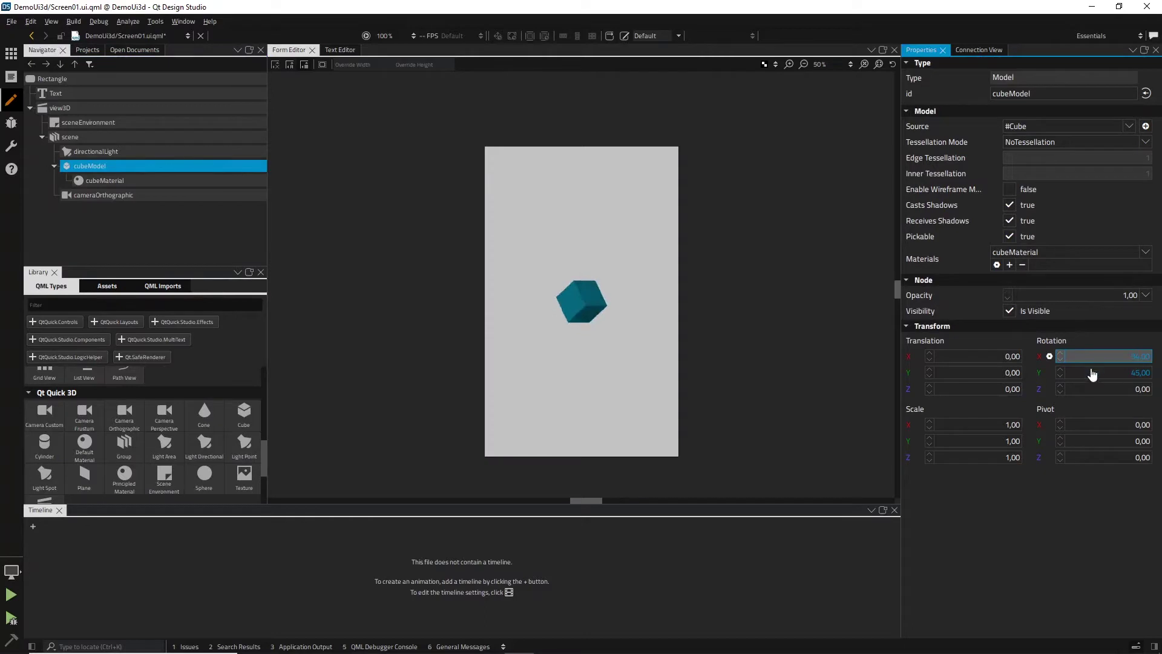
pyautogui.scroll(18, 1089, 373)
pyautogui.scroll(6, 1099, 390)
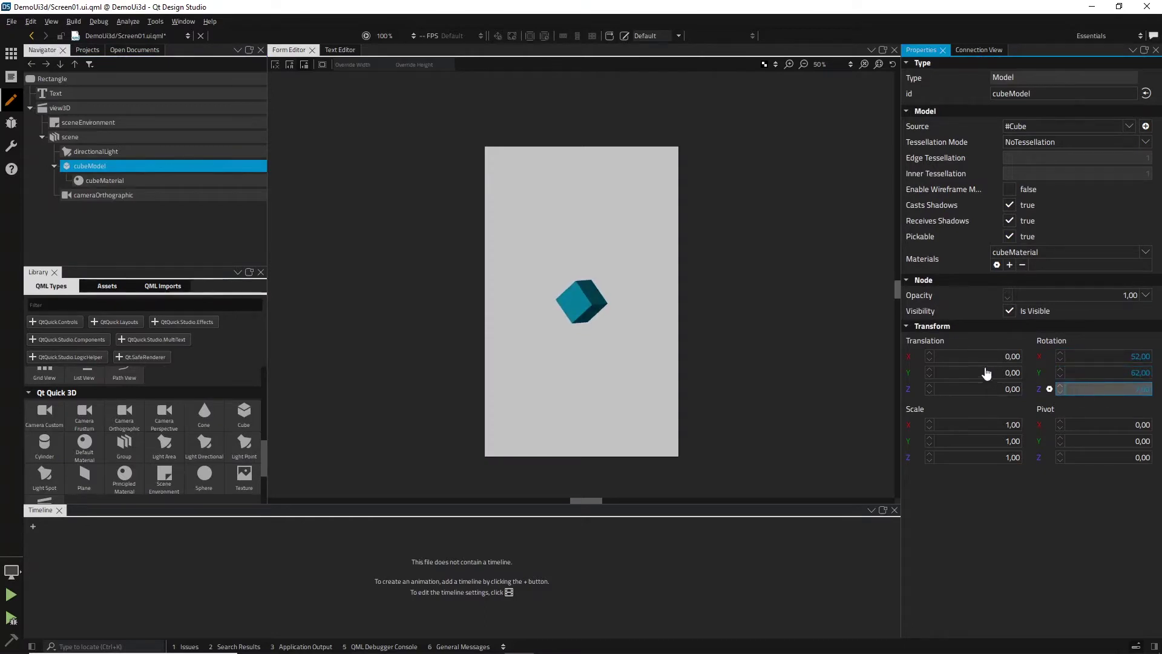
pyautogui.scroll(5, 968, 357)
pyautogui.scroll(-5, 968, 357)
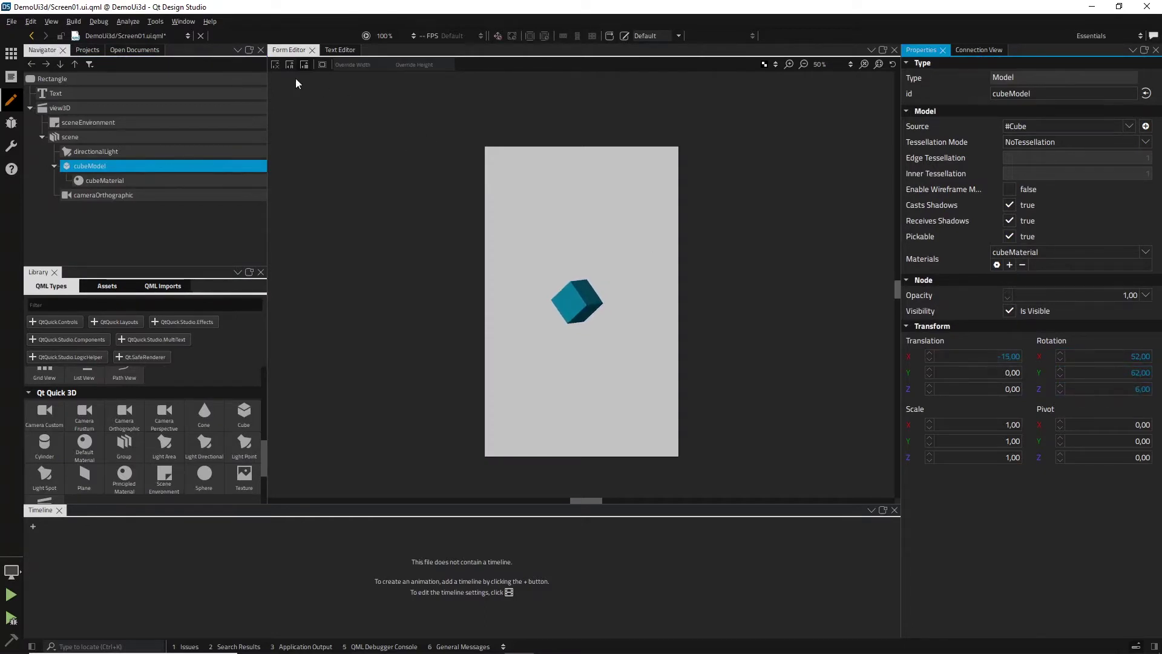
# Show the 3D Editor view and reposition its floating window over the form editor.
pyautogui.click(52, 21)
pyautogui.moveTo(90, 79)
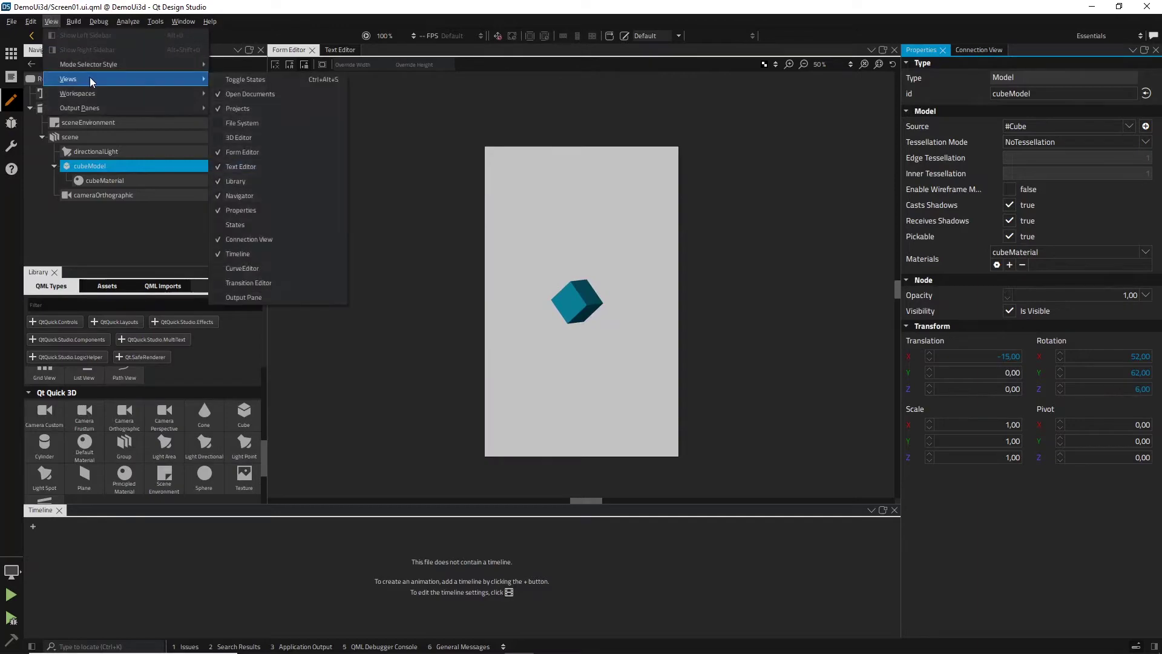
pyautogui.click(255, 137)
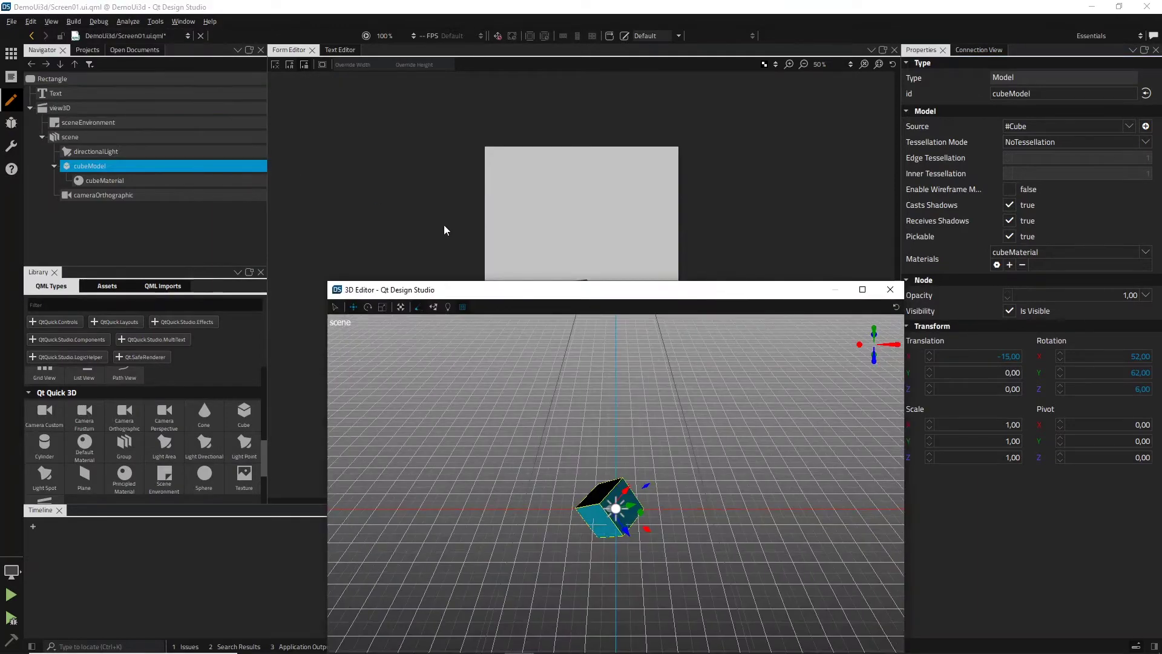
pyautogui.moveTo(554, 286); pyautogui.dragTo(459, 109)
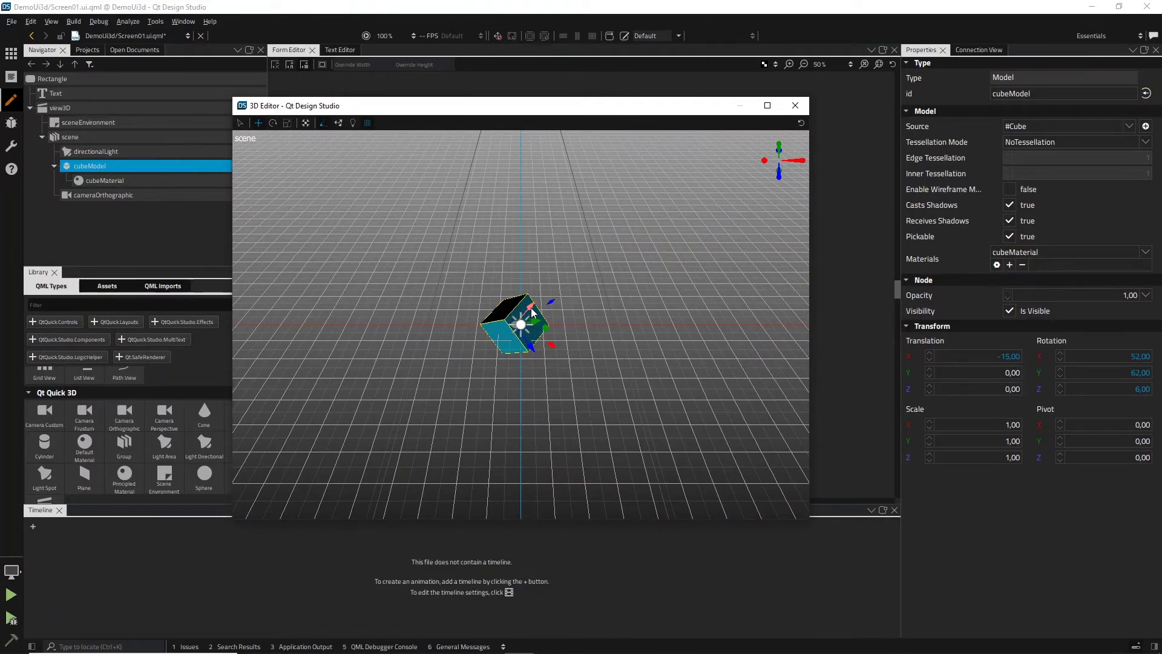
# Move the cube along its local X axis in the 3D Editor to about X 32.6, Y 5.7, Z -74.1.
pyautogui.moveTo(532, 304); pyautogui.dragTo(591, 267)
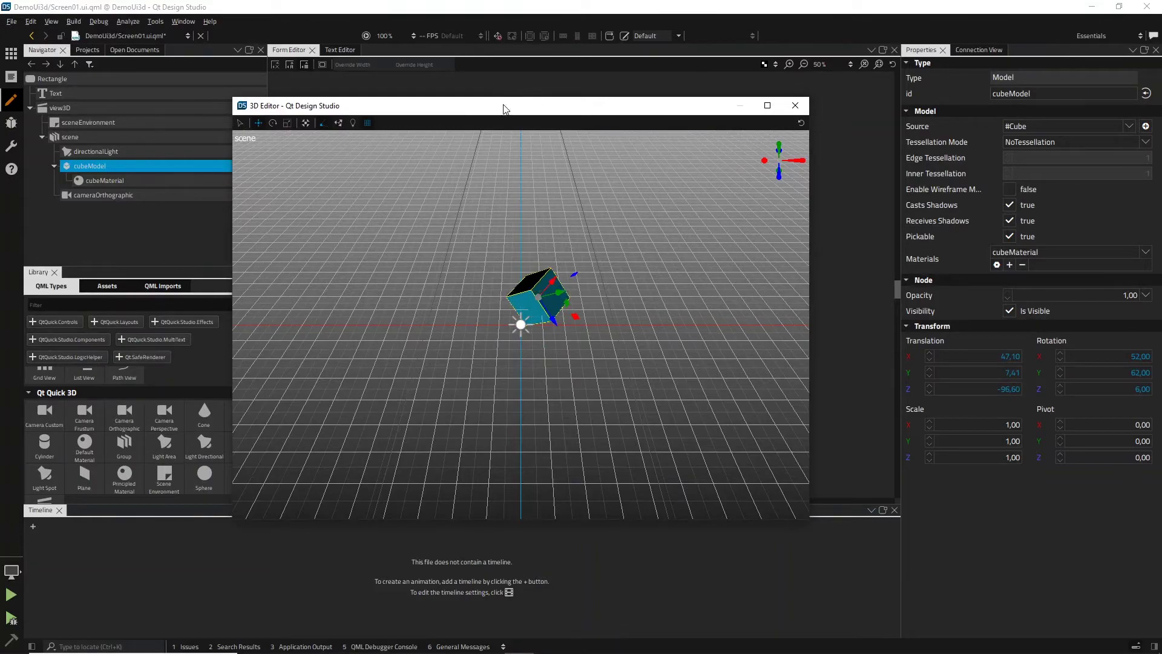
pyautogui.moveTo(505, 108); pyautogui.dragTo(252, 97)
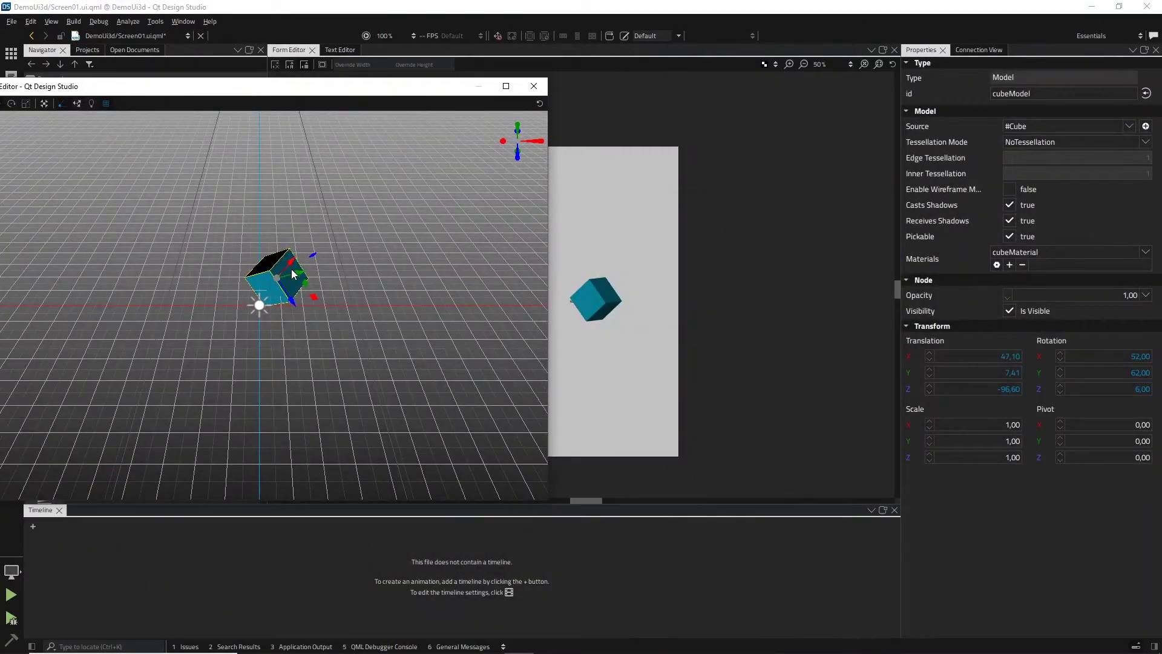
pyautogui.moveTo(289, 276); pyautogui.dragTo(259, 256)
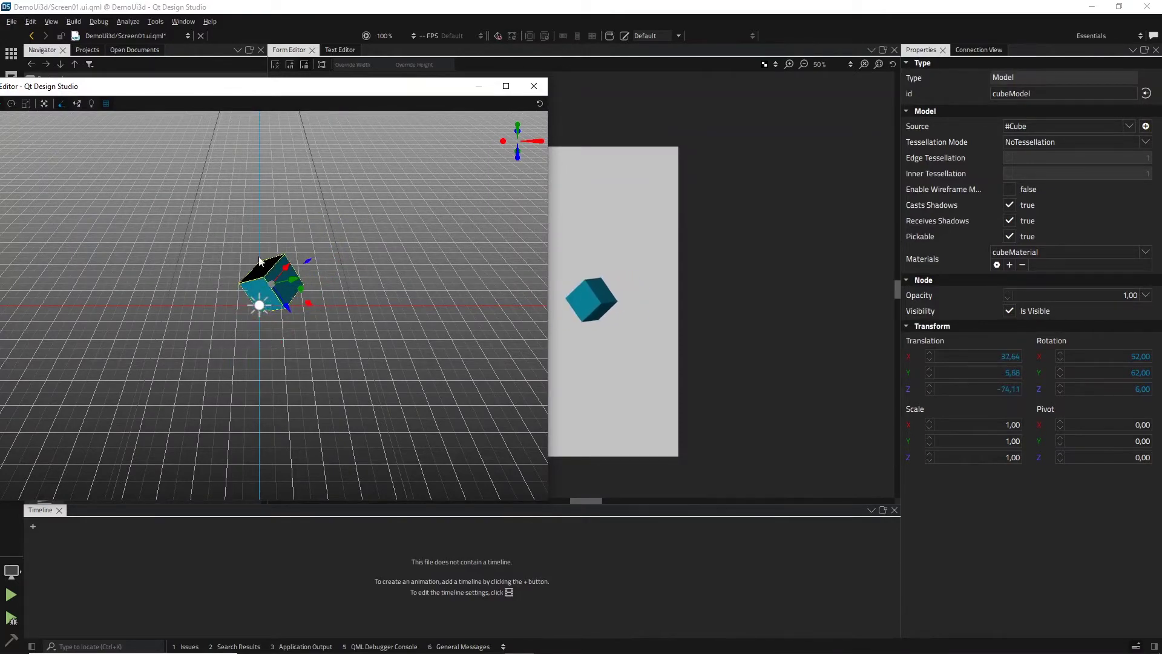
pyautogui.moveTo(120, 92); pyautogui.dragTo(440, 106)
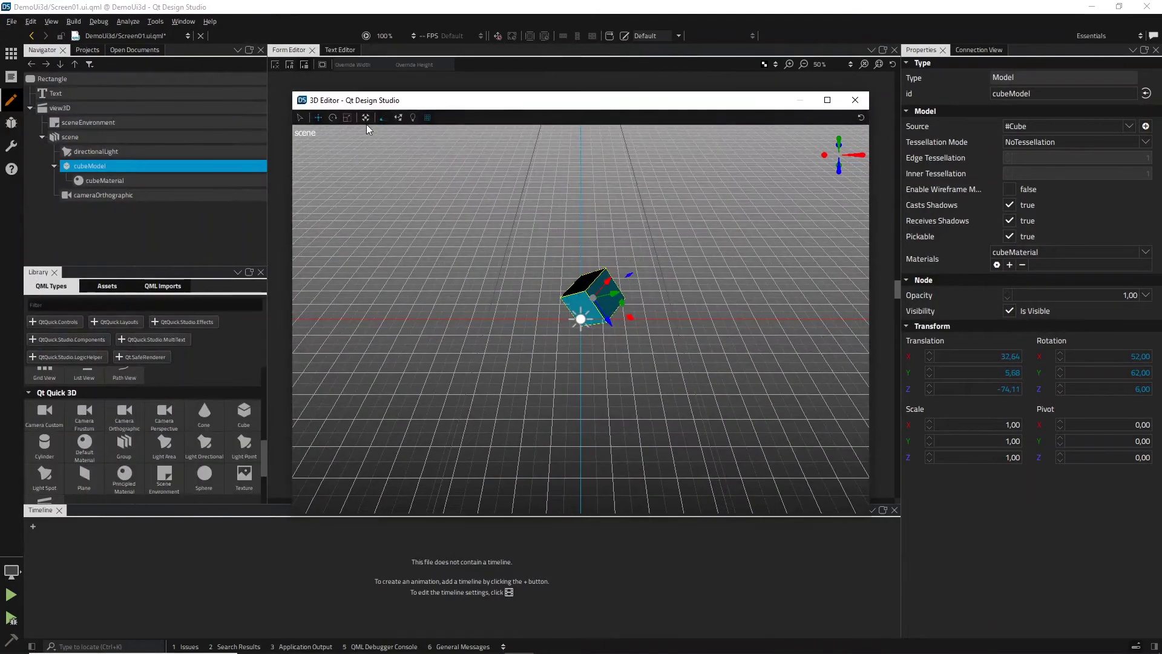
# Rotate the cube to about X 15.4, Y 58.3, Z 3.8, and view the directional light before closing the 3D Editor.
pyautogui.click(332, 117)
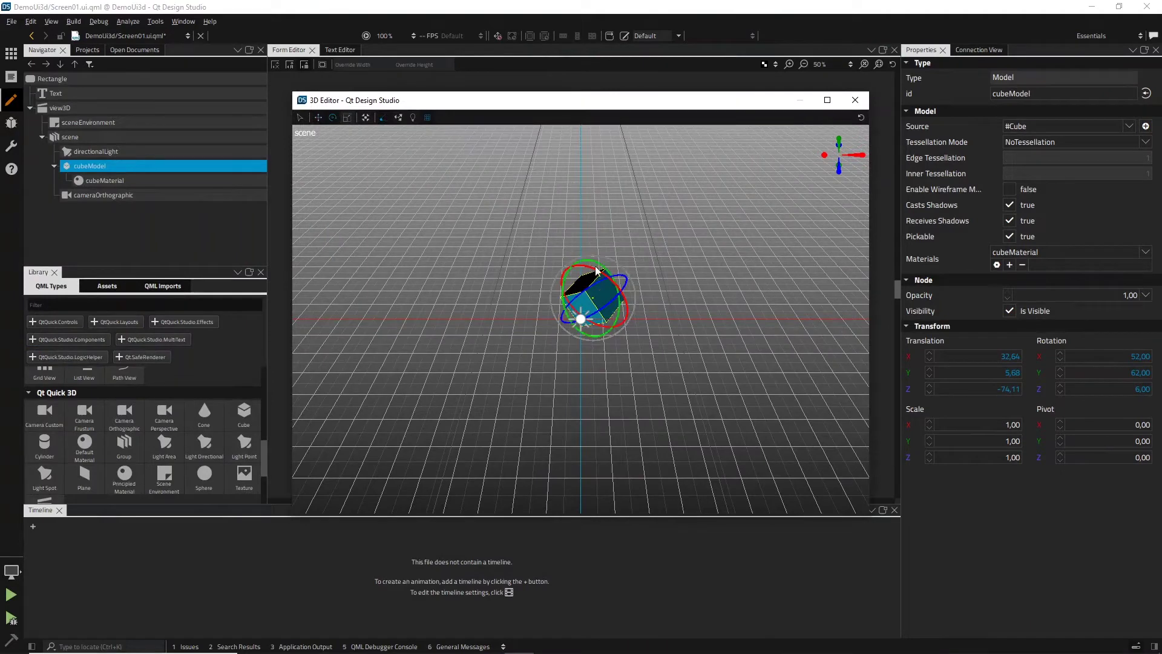
pyautogui.click(582, 318)
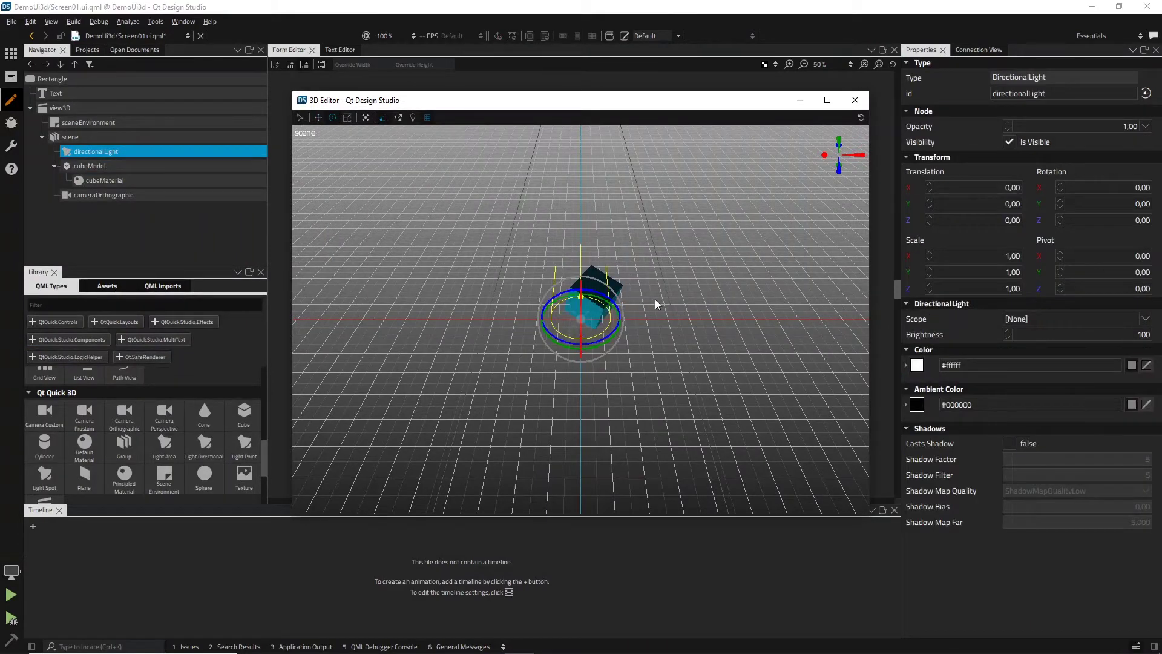
pyautogui.press('f')
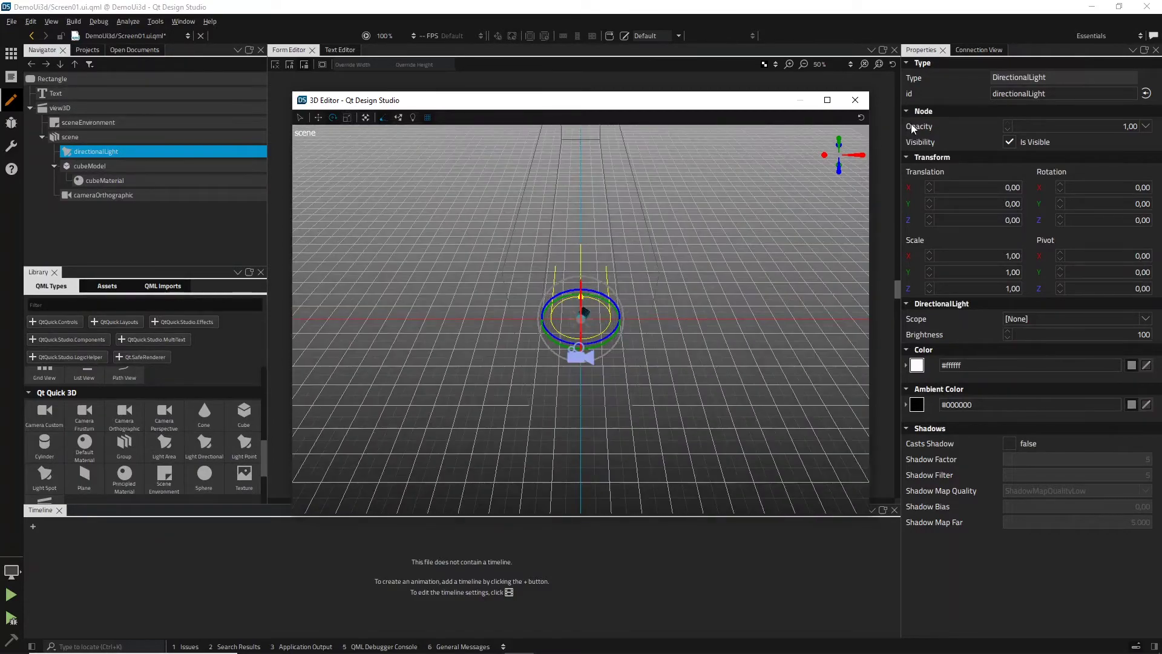
pyautogui.click(855, 100)
# Delete cubeModel from the scene and the Text item from the root Rectangle.
pyautogui.click(91, 165)
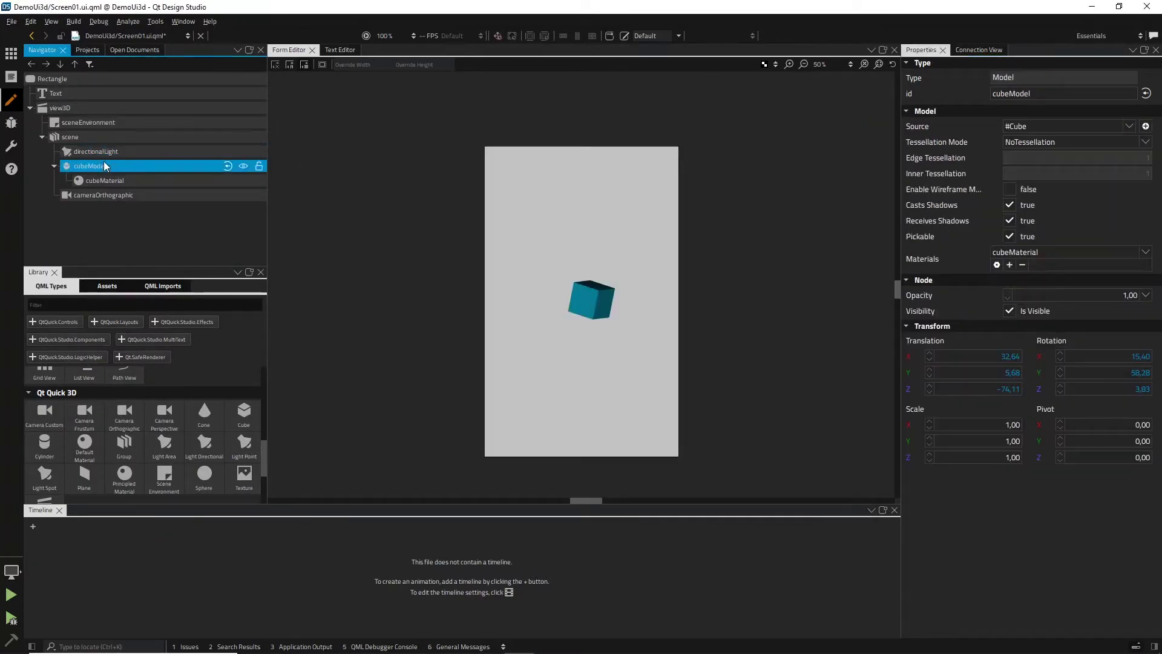
pyautogui.press('Delete')
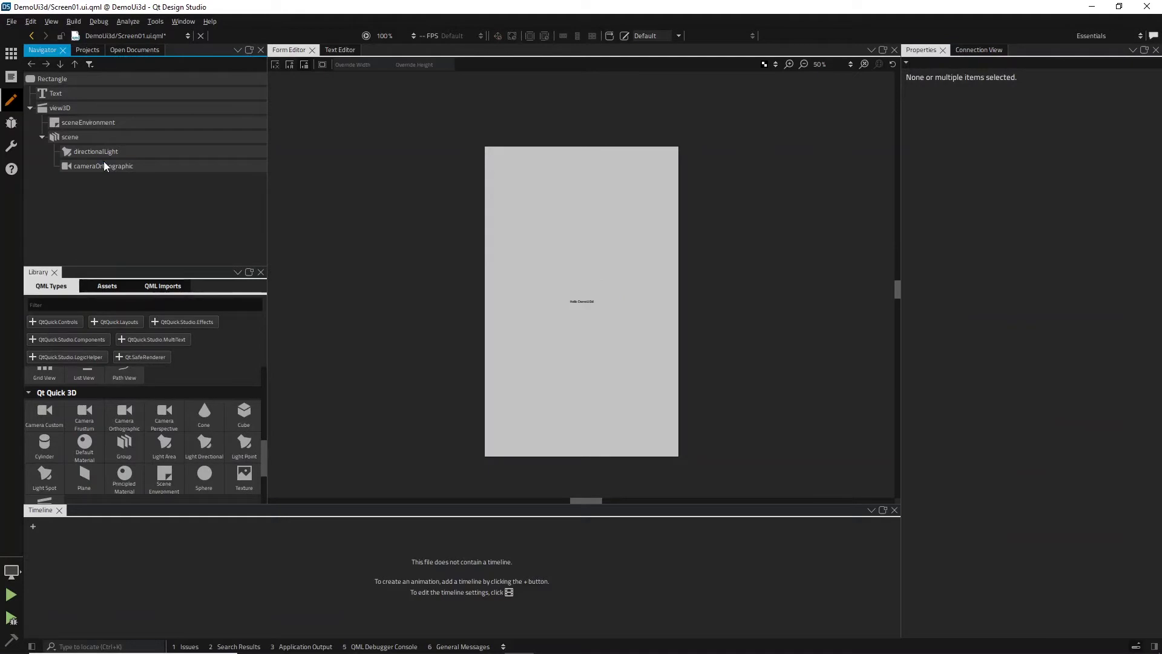
pyautogui.click(98, 93)
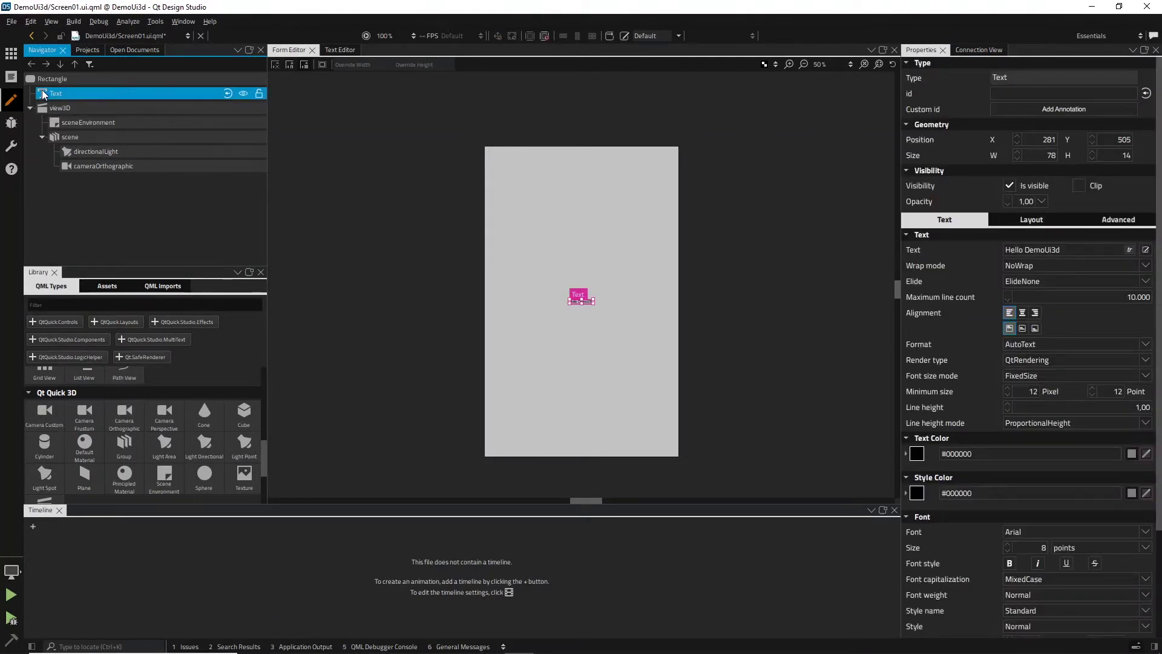
pyautogui.press('Delete')
pyautogui.click(29, 94)
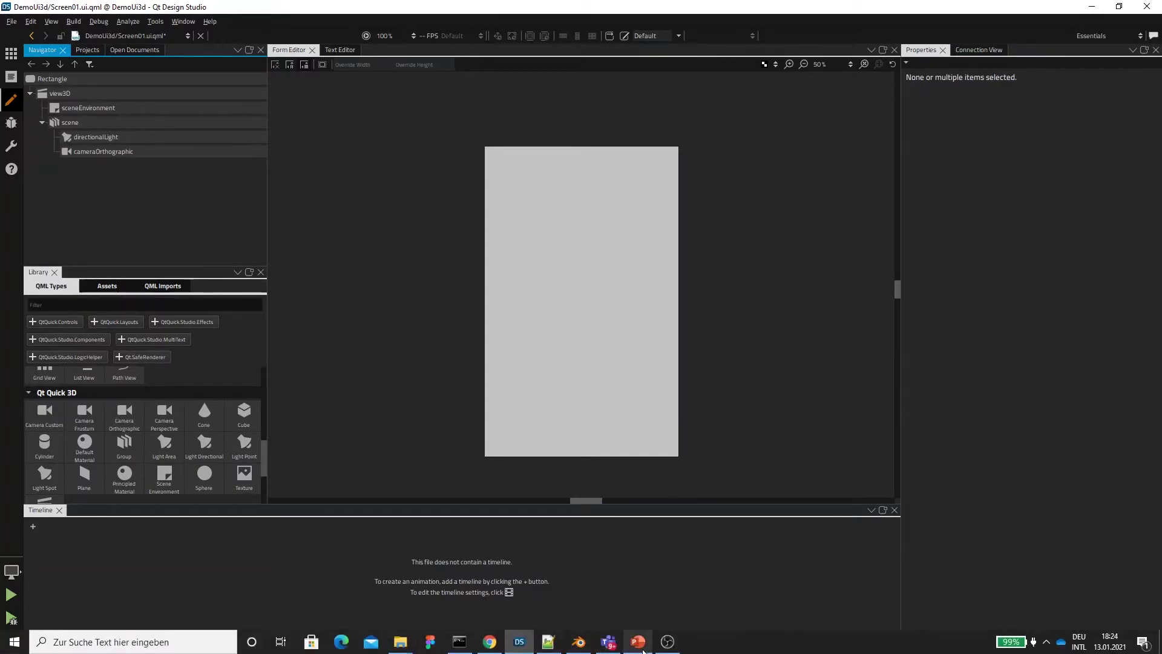
# Switch to Blender to view the source panel models, and return to Qt Design Studio.
pyautogui.click(579, 642)
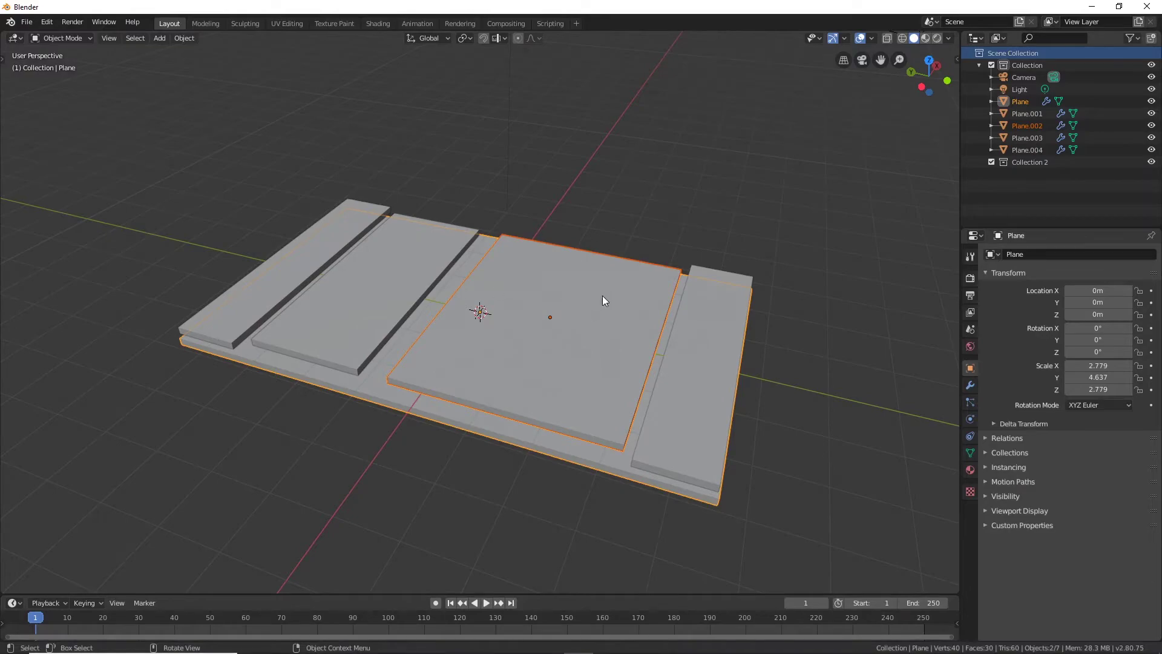
pyautogui.click(519, 647)
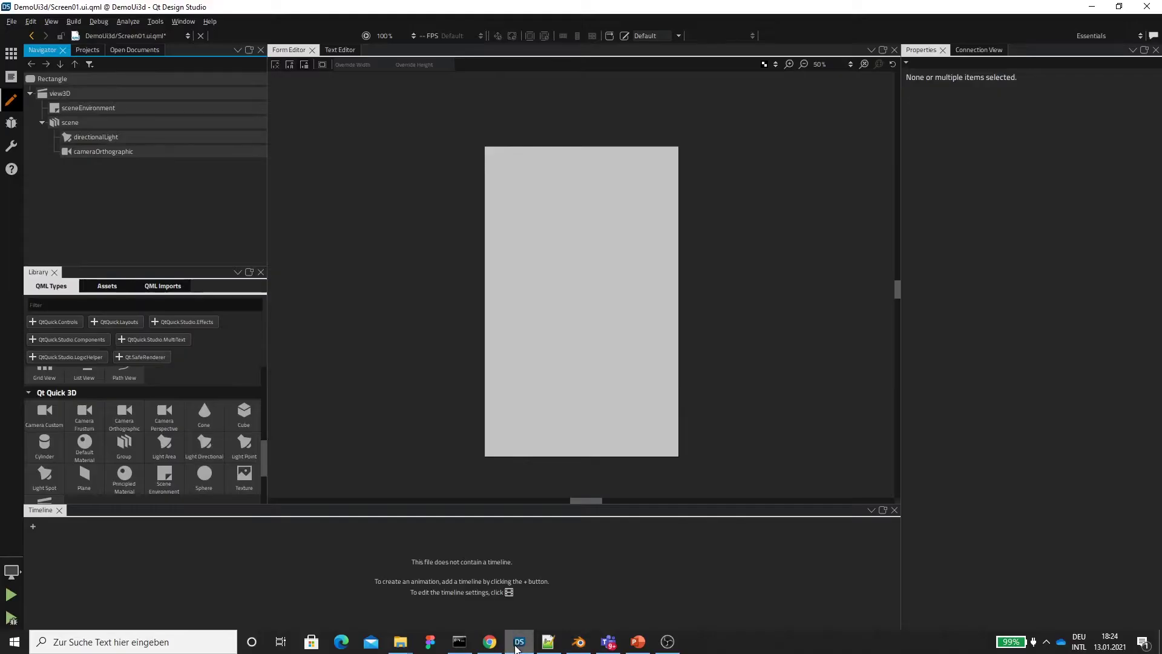
# Import the uiboxes 3D model from the design3d folder as a project asset with the default import options.
pyautogui.click(111, 288)
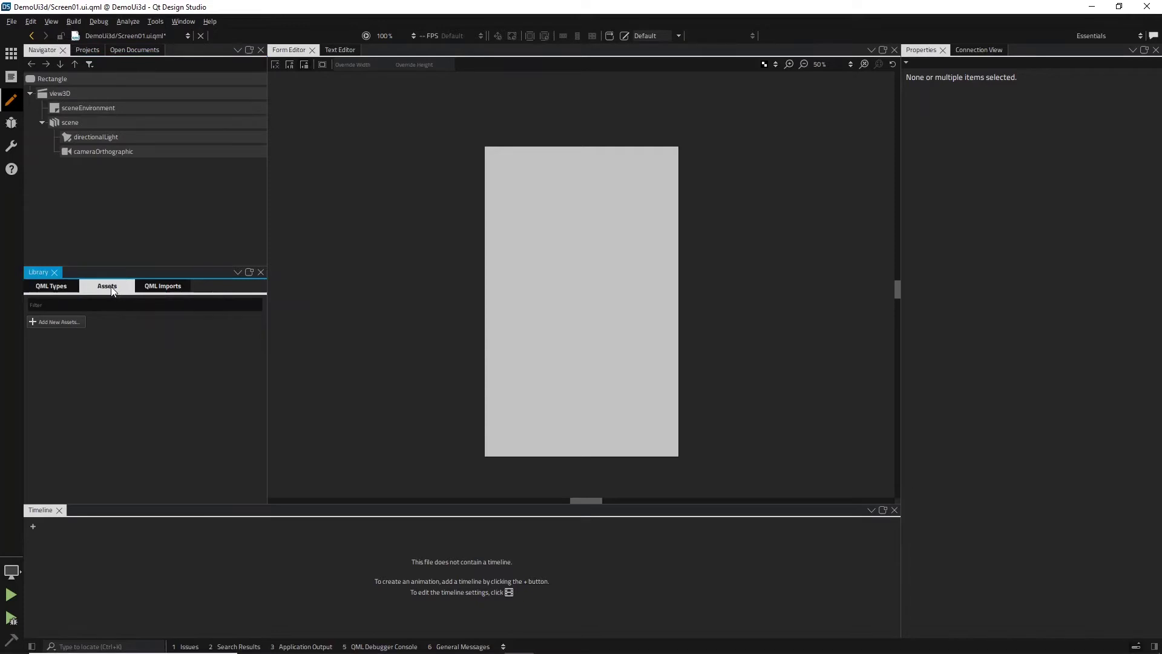
pyautogui.click(63, 322)
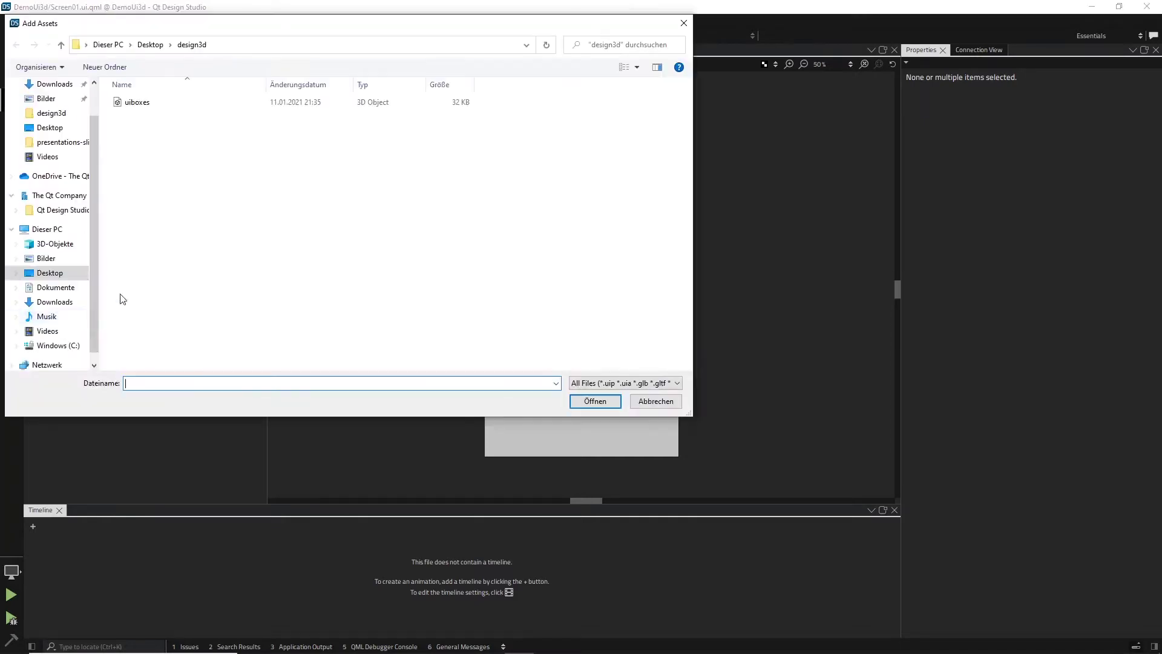
pyautogui.doubleClick(149, 104)
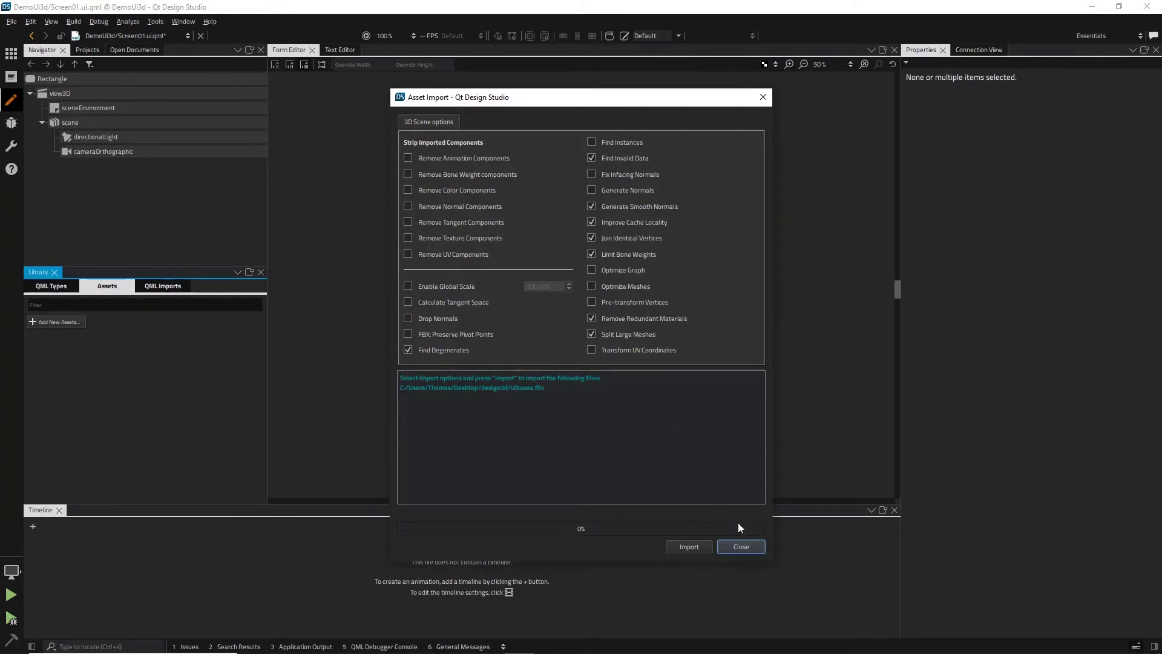
pyautogui.click(702, 549)
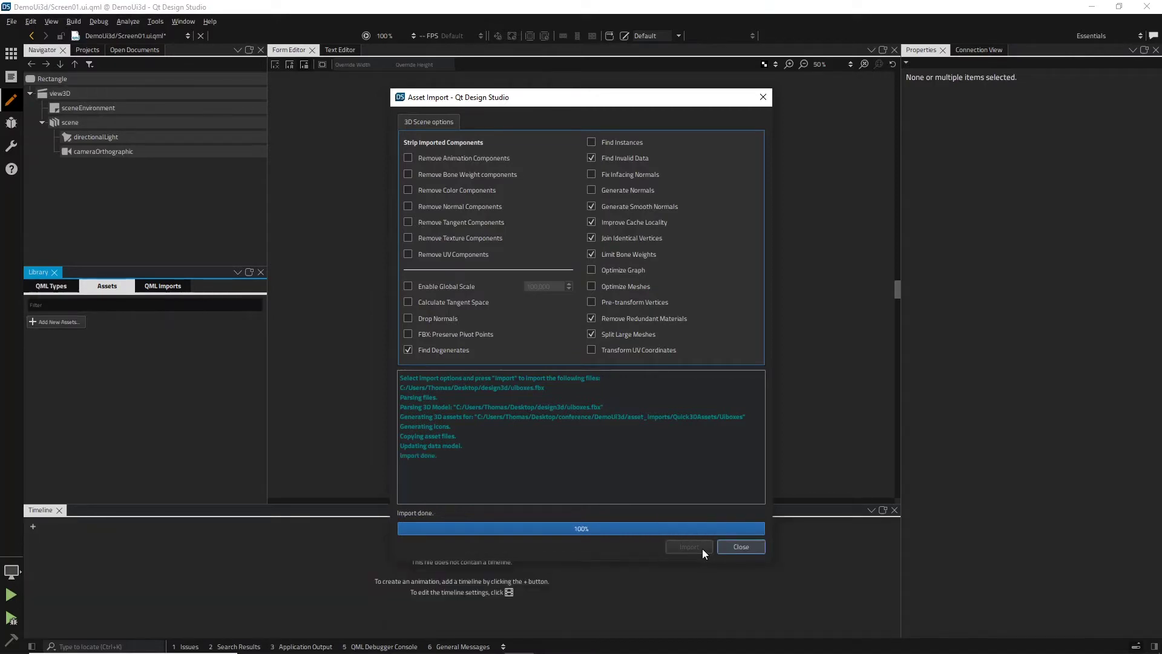
pyautogui.click(732, 547)
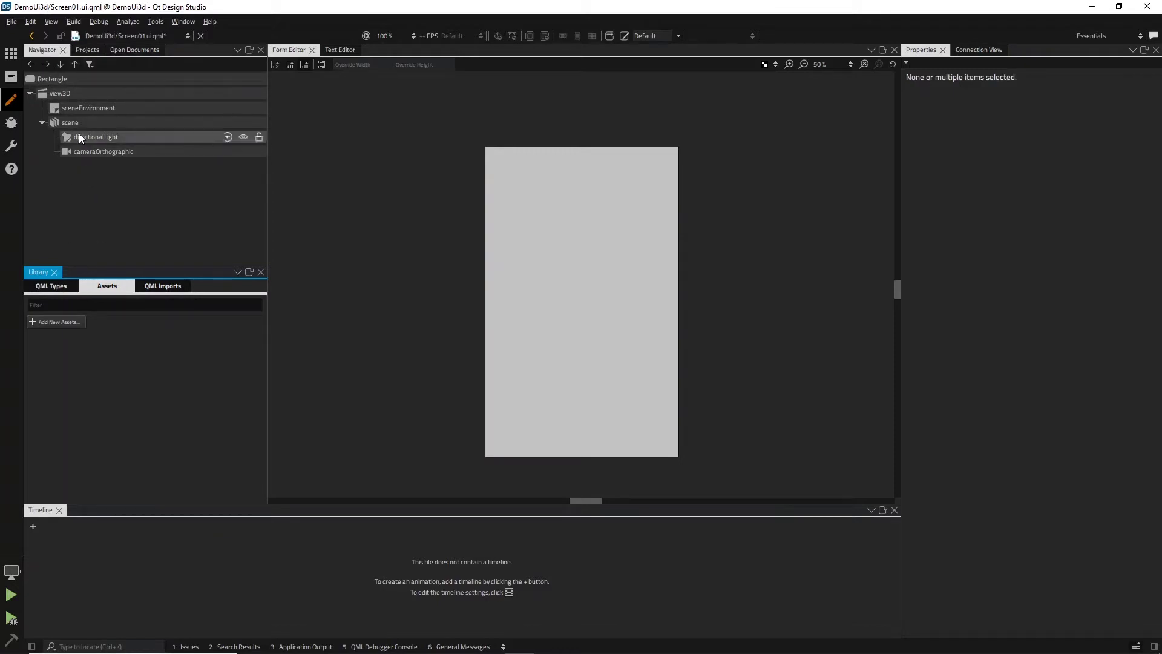
# Open Uiboxes.qml from the DemoUi3d project's asset_imports/Quick3DAssets/Uiboxes folder.
pyautogui.click(84, 50)
pyautogui.scroll(1, 102, 109)
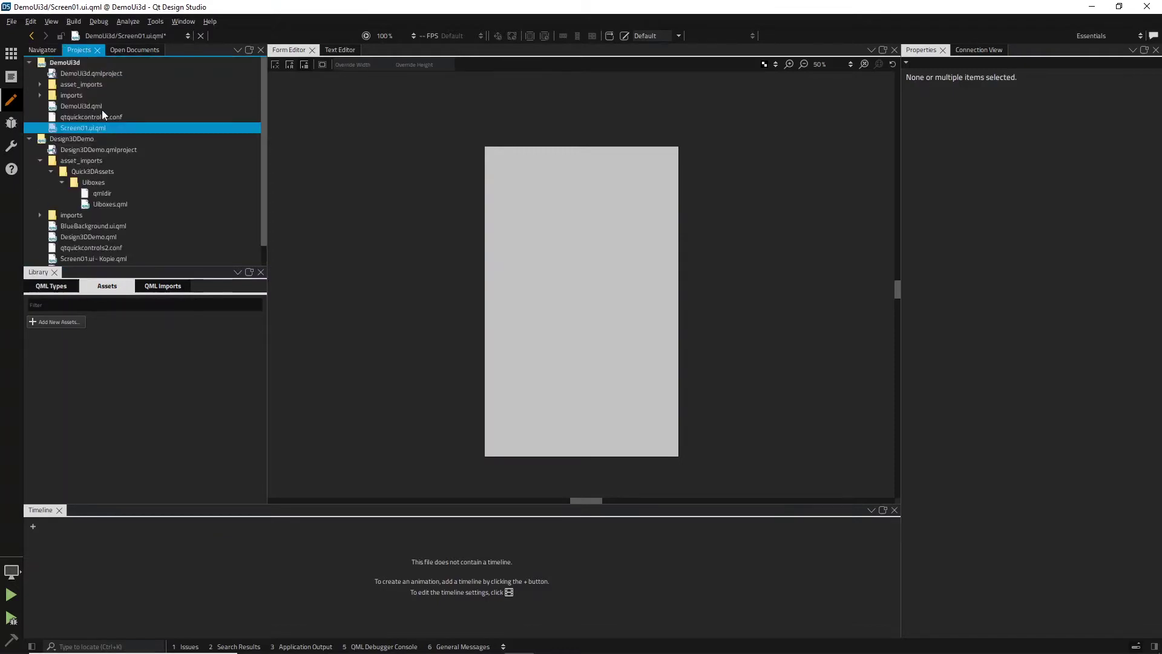
pyautogui.doubleClick(64, 84)
pyautogui.doubleClick(85, 96)
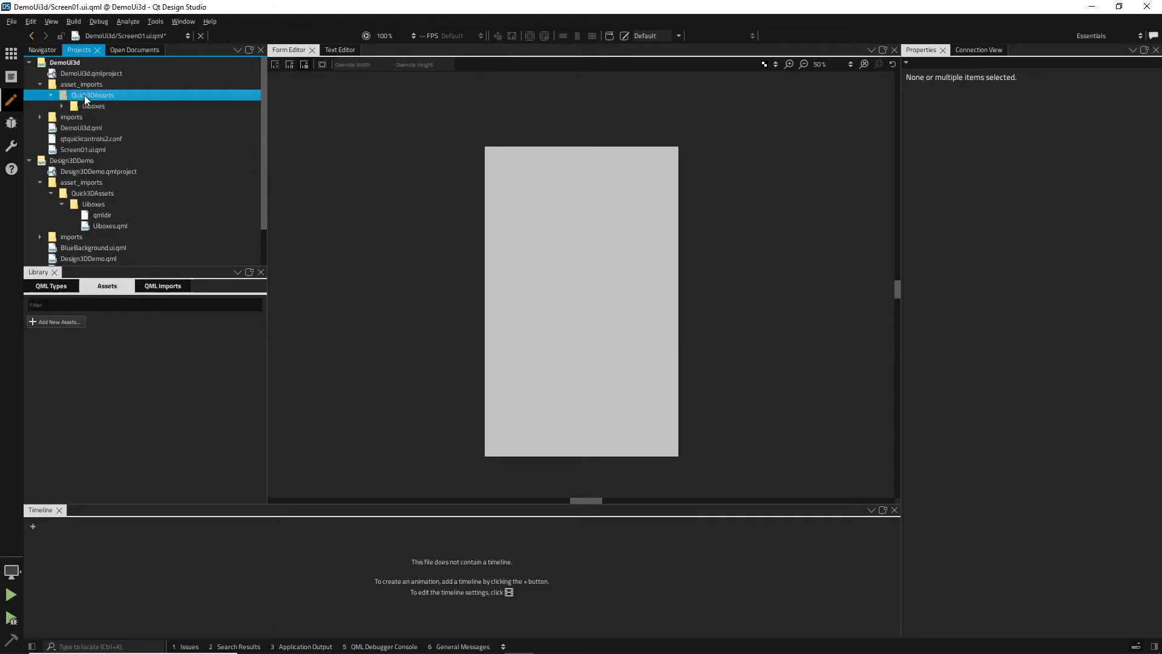
pyautogui.doubleClick(98, 106)
pyautogui.doubleClick(114, 128)
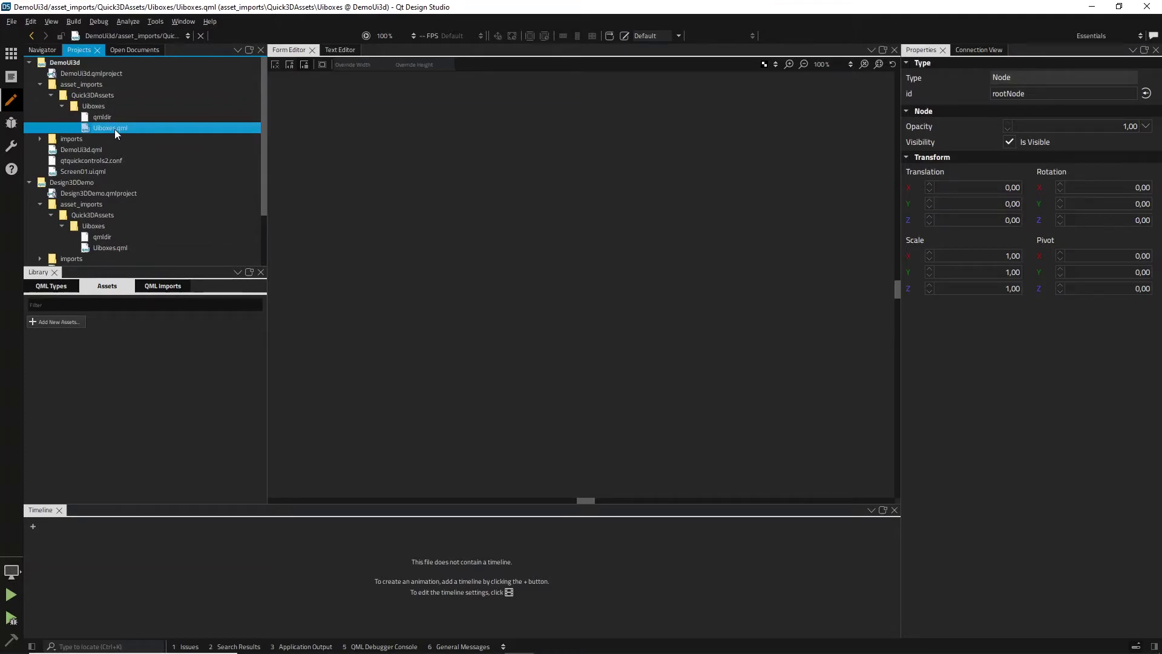
# Show the 3D Editor view for the Uiboxes component and display its node hierarchy.
pyautogui.click(50, 21)
pyautogui.moveTo(83, 80)
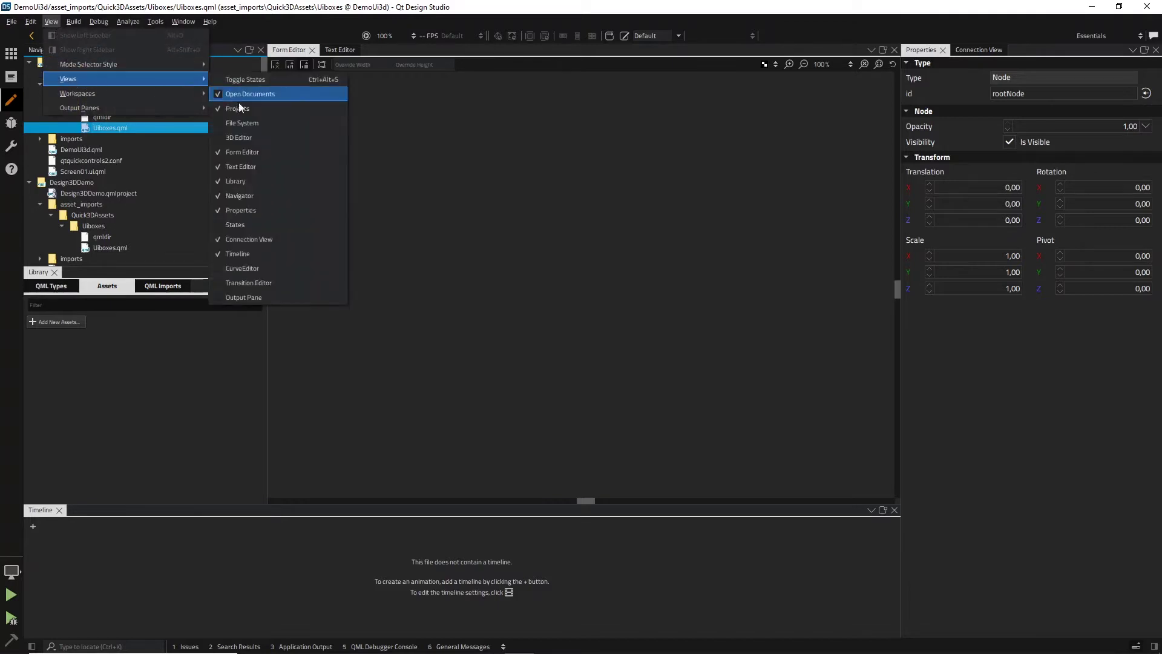
pyautogui.click(249, 137)
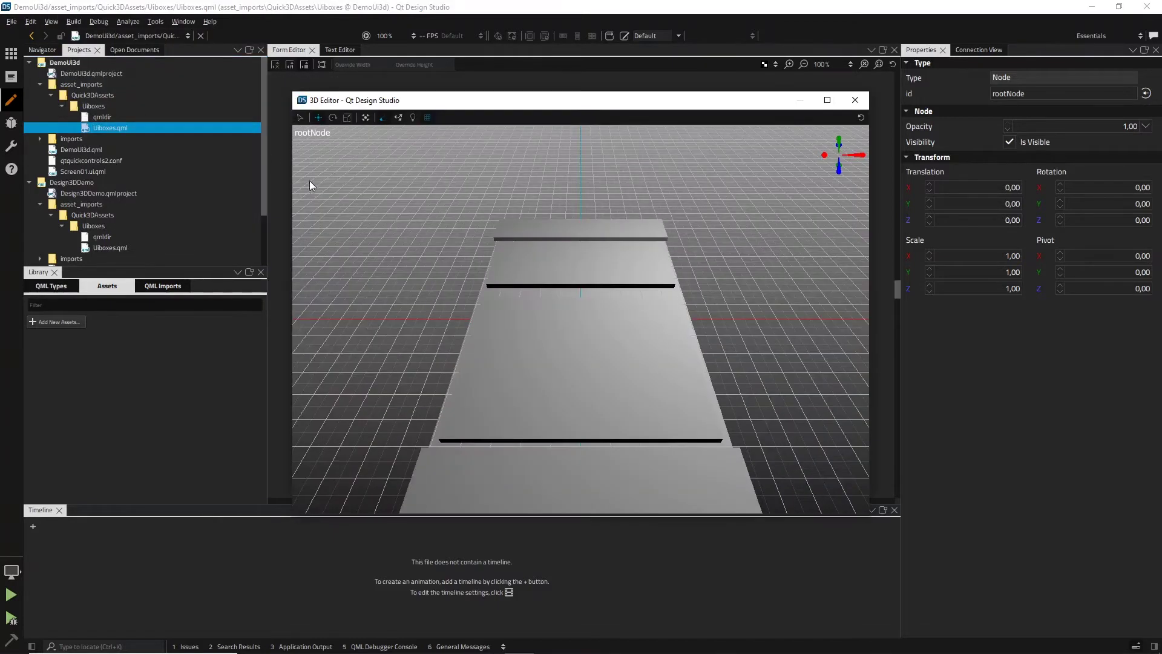
pyautogui.click(52, 51)
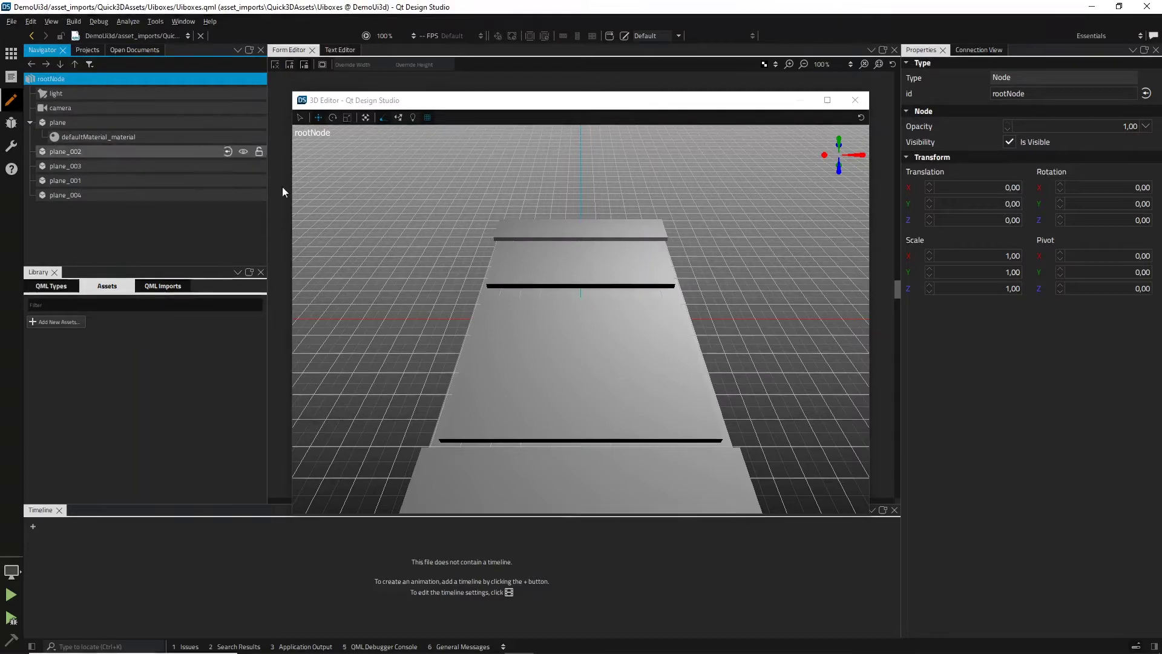
# Try moving plane_002 in the 3D Editor to about X 63.43, Y 3.46, Z 157.50, and undo the move.
pyautogui.click(573, 333)
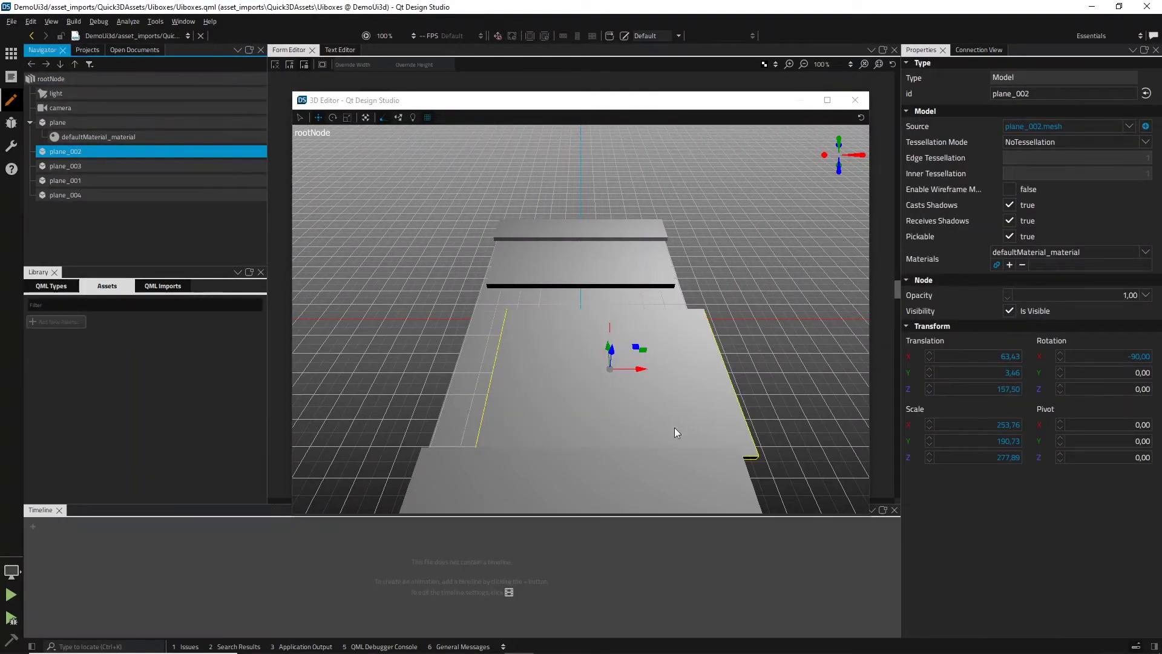
pyautogui.hotkey('ctrl', 'z')
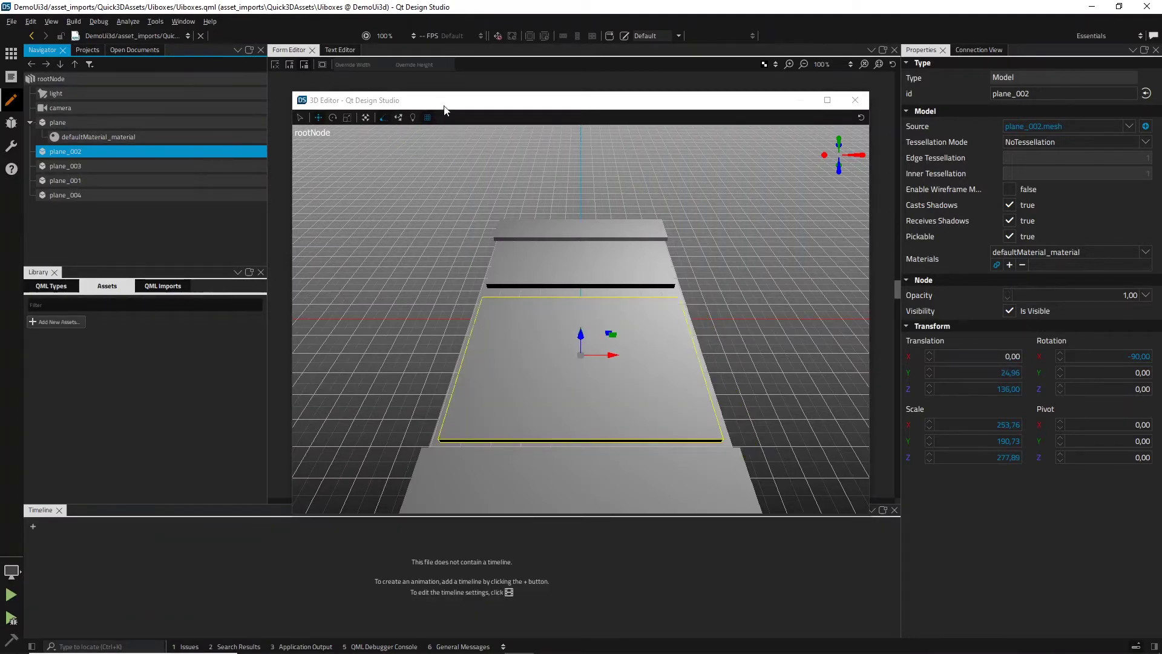
# Reposition the floating 3D Editor window and select the individual panels in turn, ending with plane_004.
pyautogui.moveTo(445, 110); pyautogui.dragTo(441, 84)
pyautogui.click(542, 253)
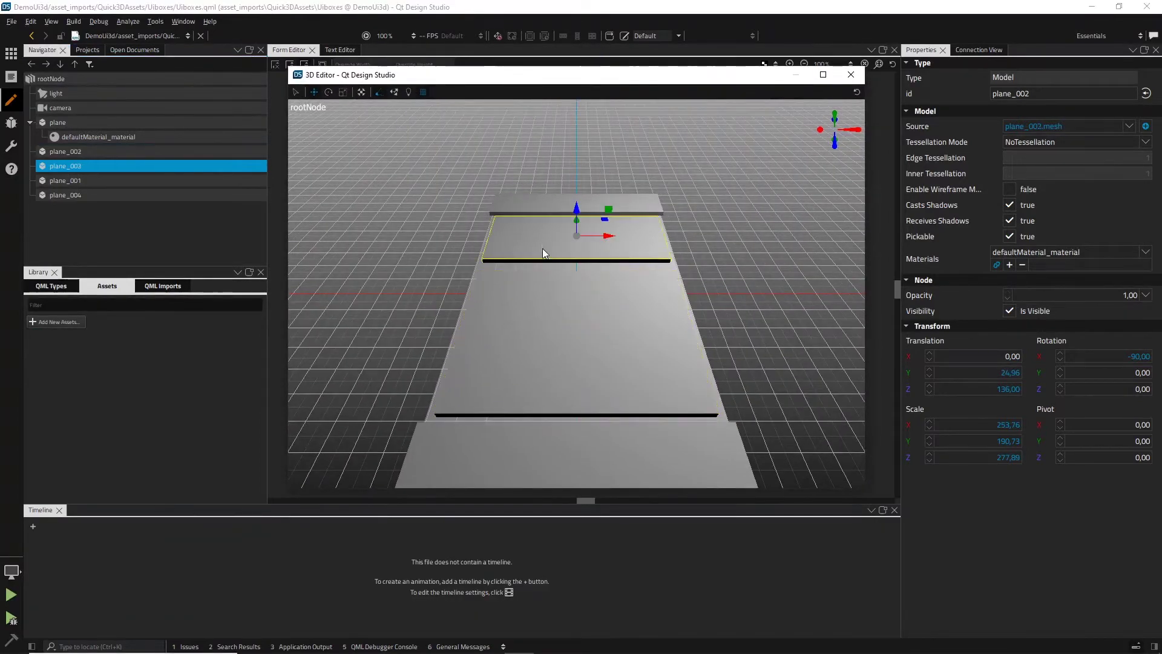
pyautogui.click(534, 207)
pyautogui.click(556, 288)
pyautogui.click(541, 434)
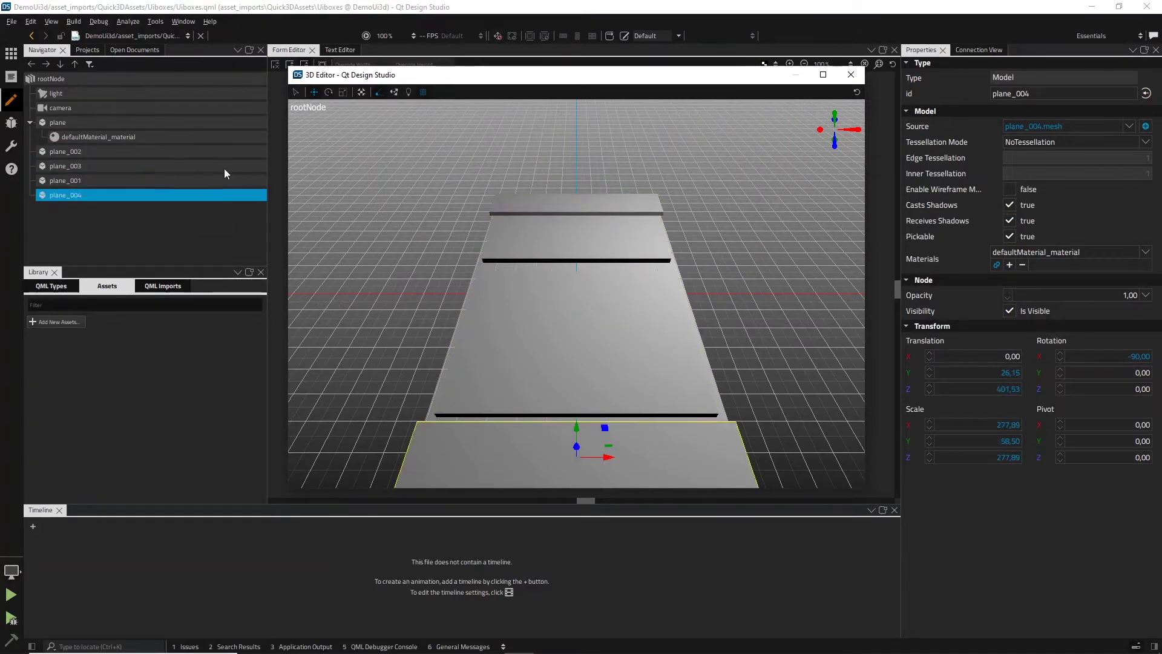
# Delete the imported light and camera from rootNode, and turn on the edit light in the 3D Editor.
pyautogui.click(60, 93)
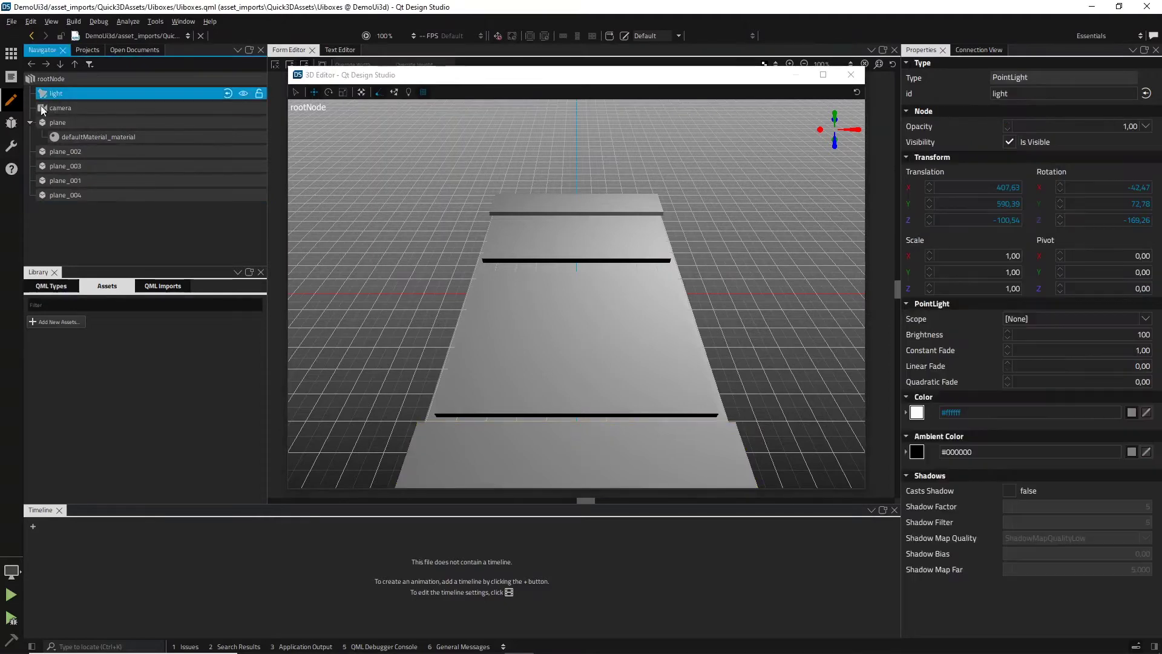
pyautogui.press('Delete')
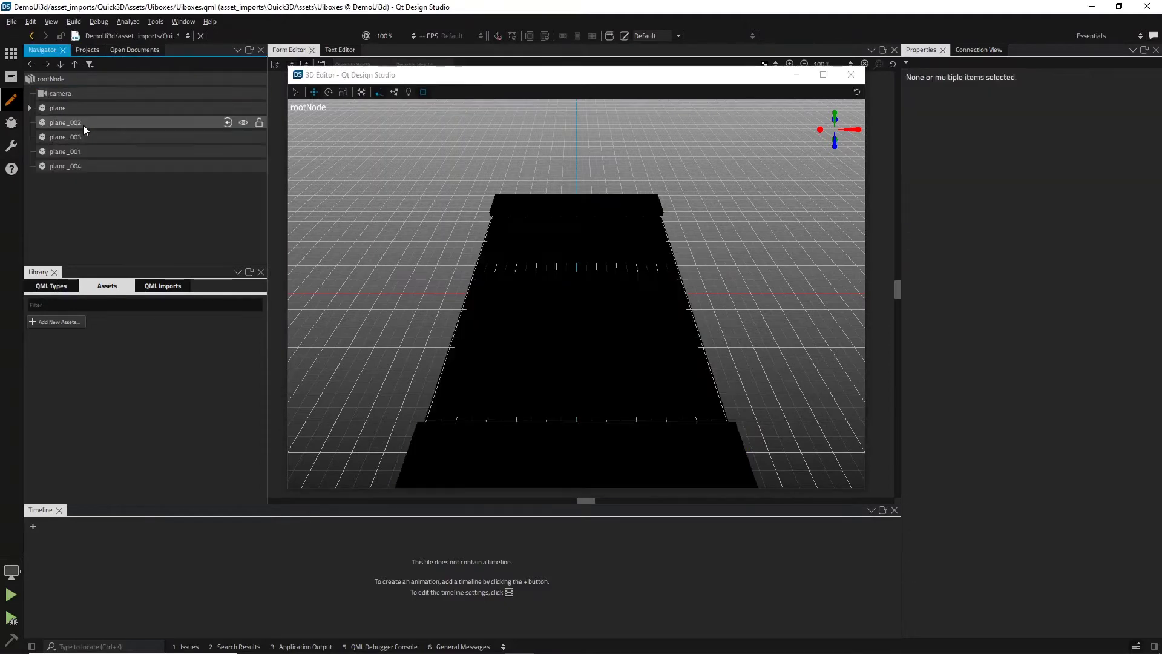
pyautogui.click(69, 96)
pyautogui.press('Delete')
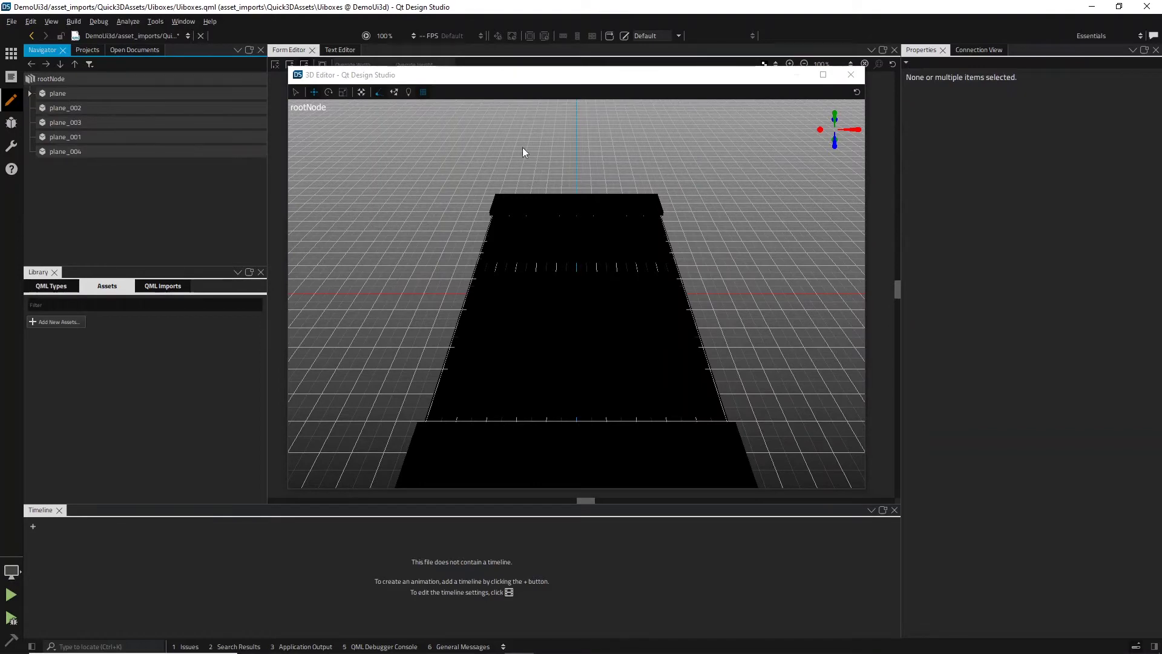
pyautogui.click(409, 92)
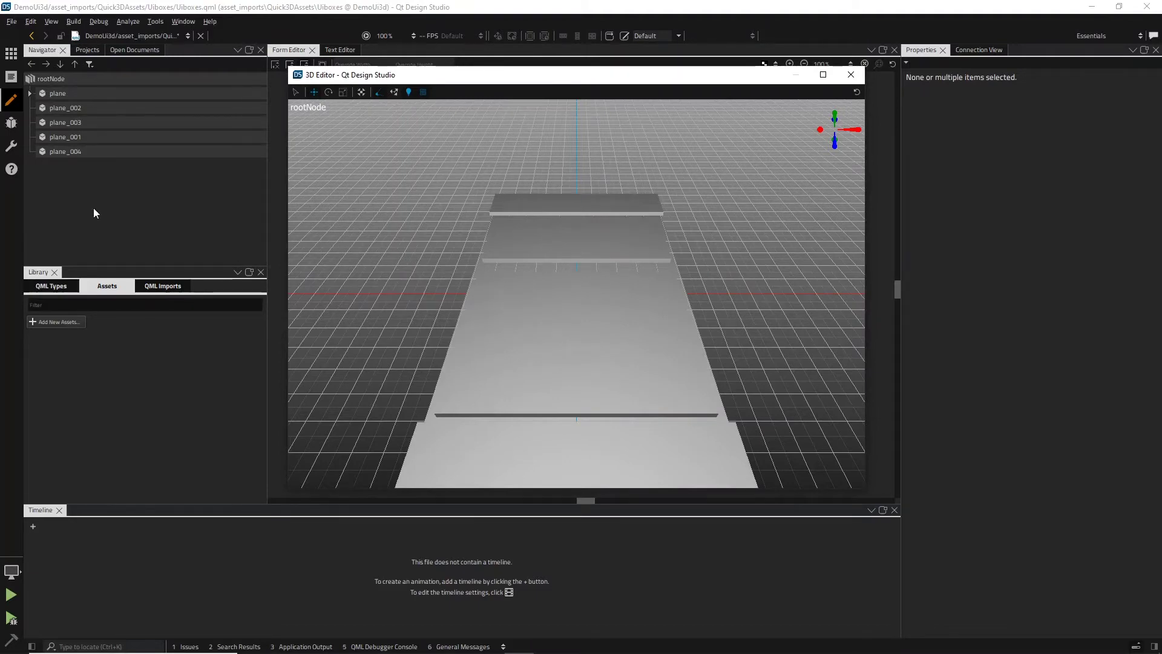
# Set the diffuse color of defaultMaterial_material under plane to red #e24b4b.
pyautogui.click(30, 94)
pyautogui.click(72, 109)
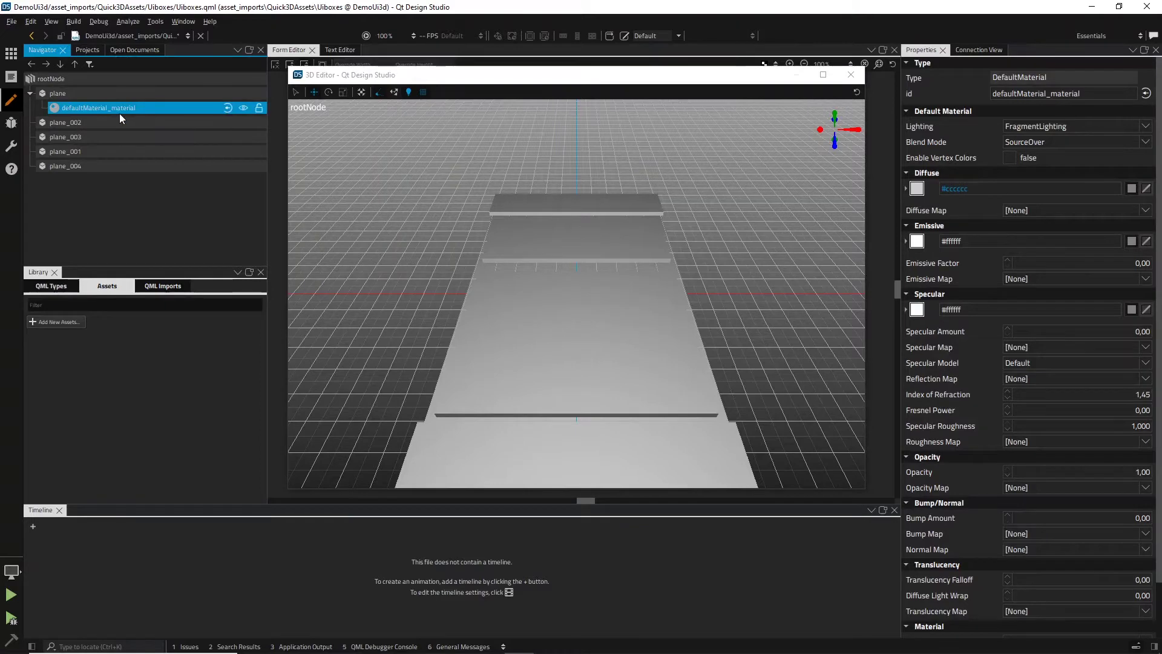
pyautogui.click(92, 96)
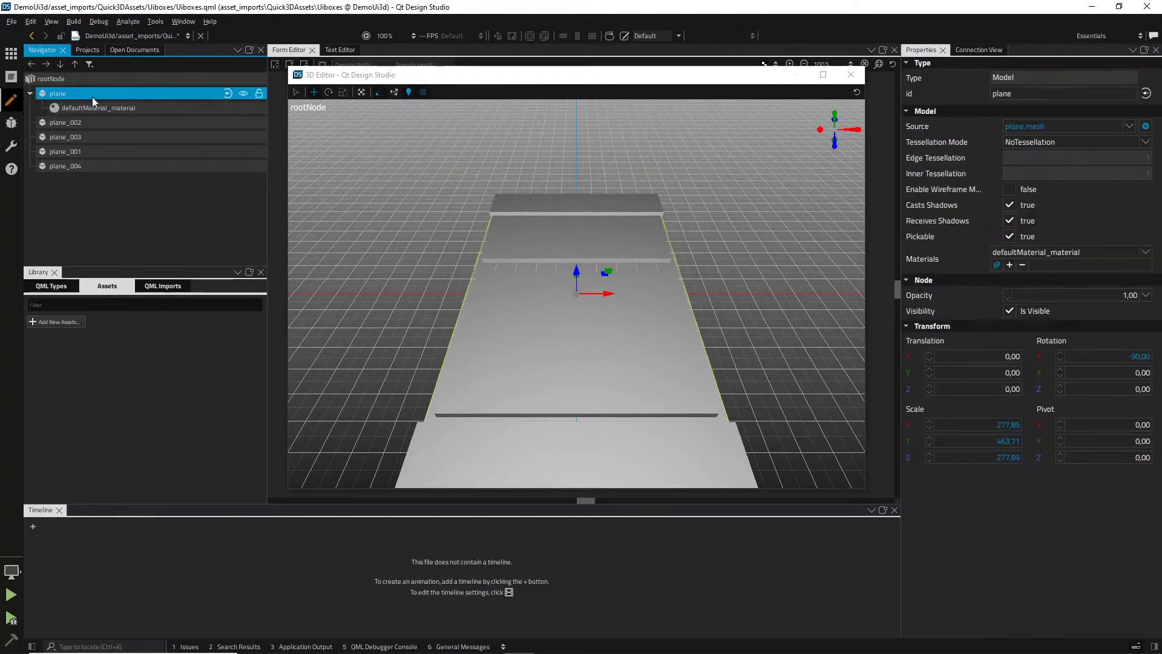
pyautogui.click(90, 107)
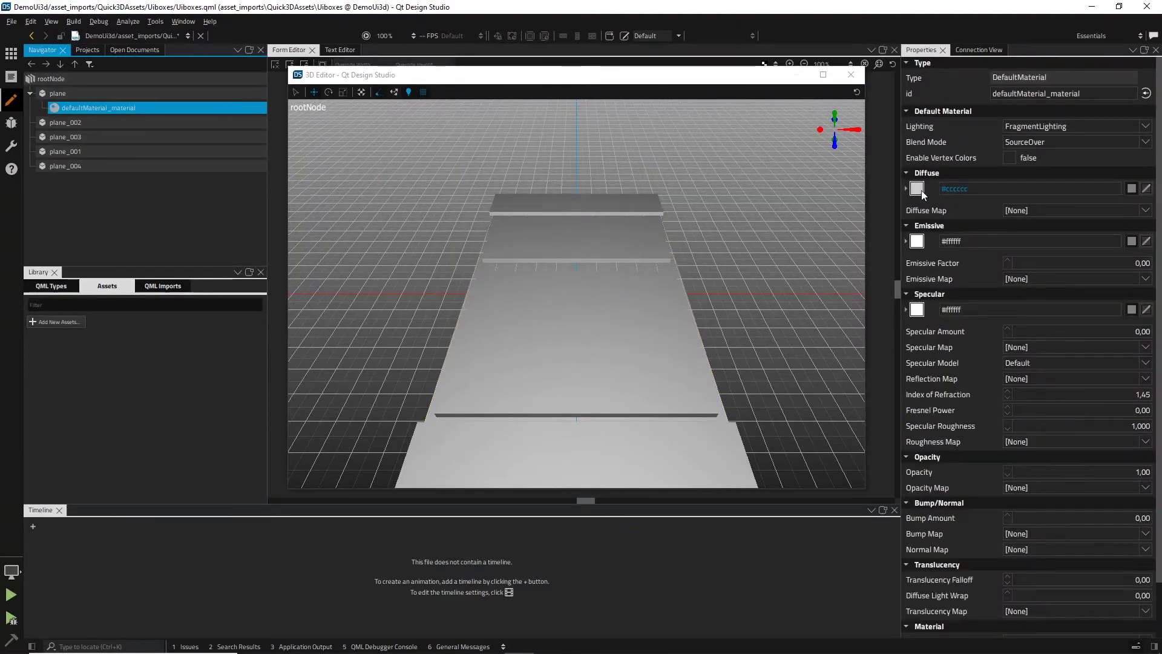
pyautogui.click(917, 188)
pyautogui.click(960, 232)
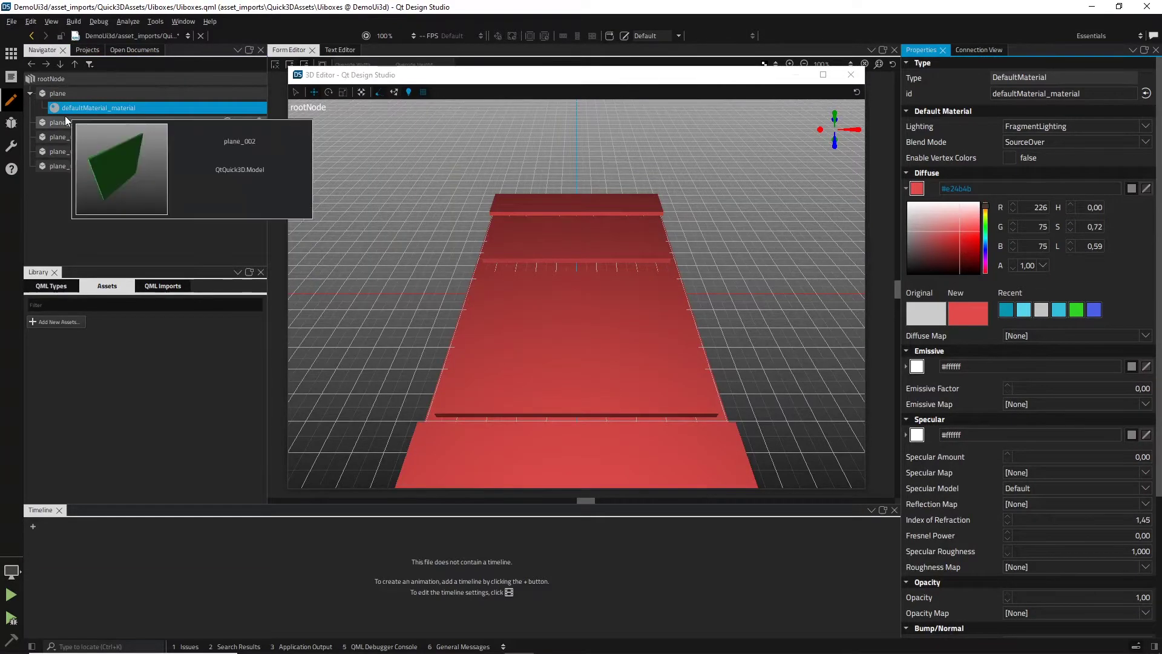
# Preview the default material and examine the material assignments of plane_002 and plane_003.
pyautogui.moveTo(67, 115)
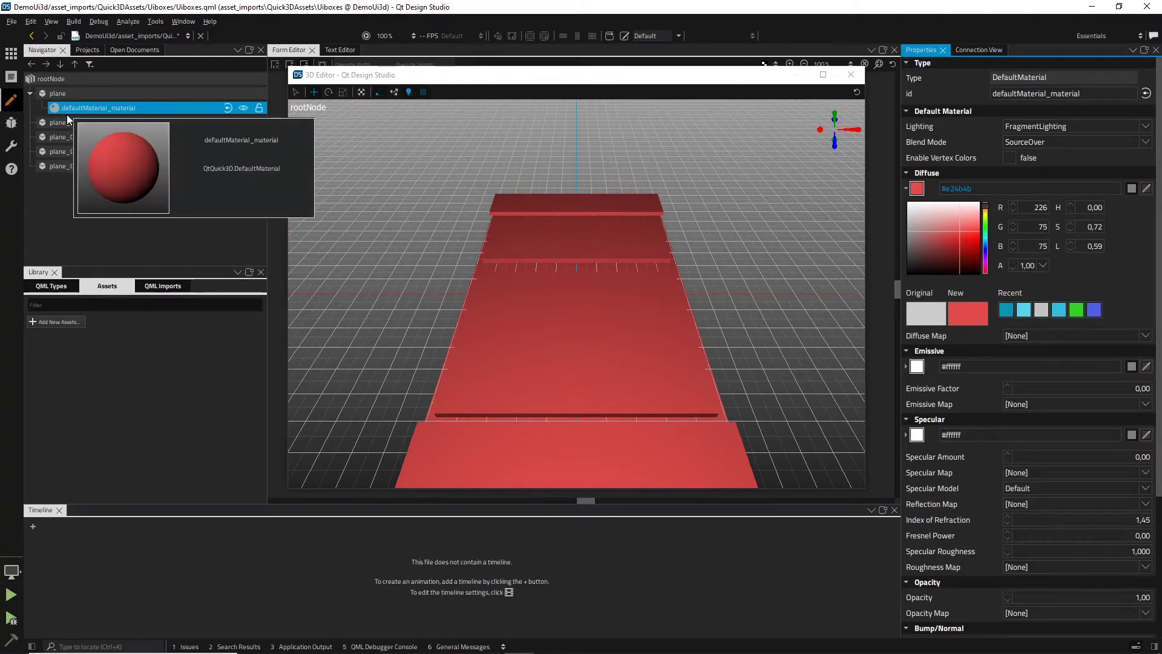
pyautogui.click(75, 126)
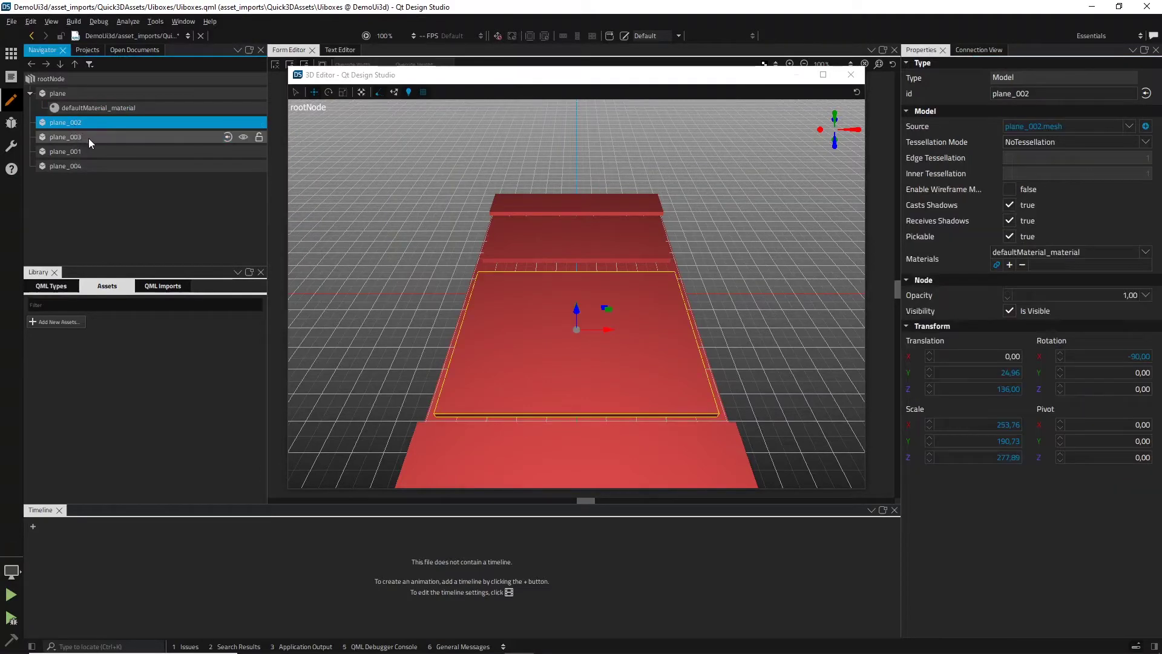
pyautogui.click(89, 138)
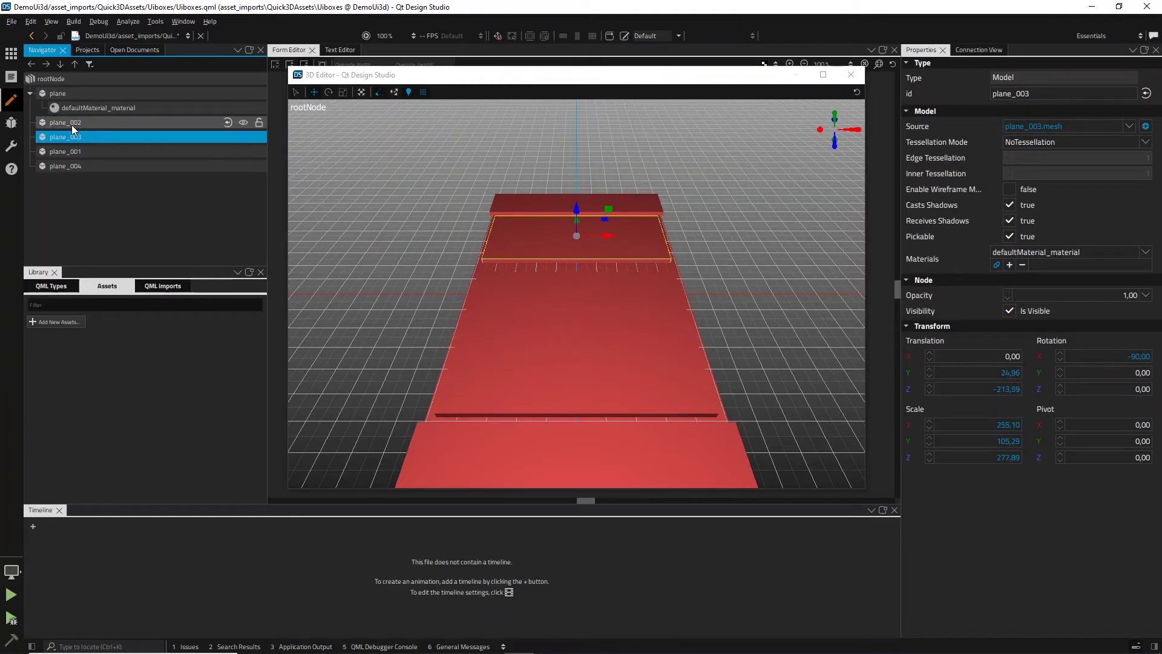
# Copy defaultMaterial_material and paste a duplicate under each of plane_002, plane_003, plane_001 and plane_004.
pyautogui.click(71, 108)
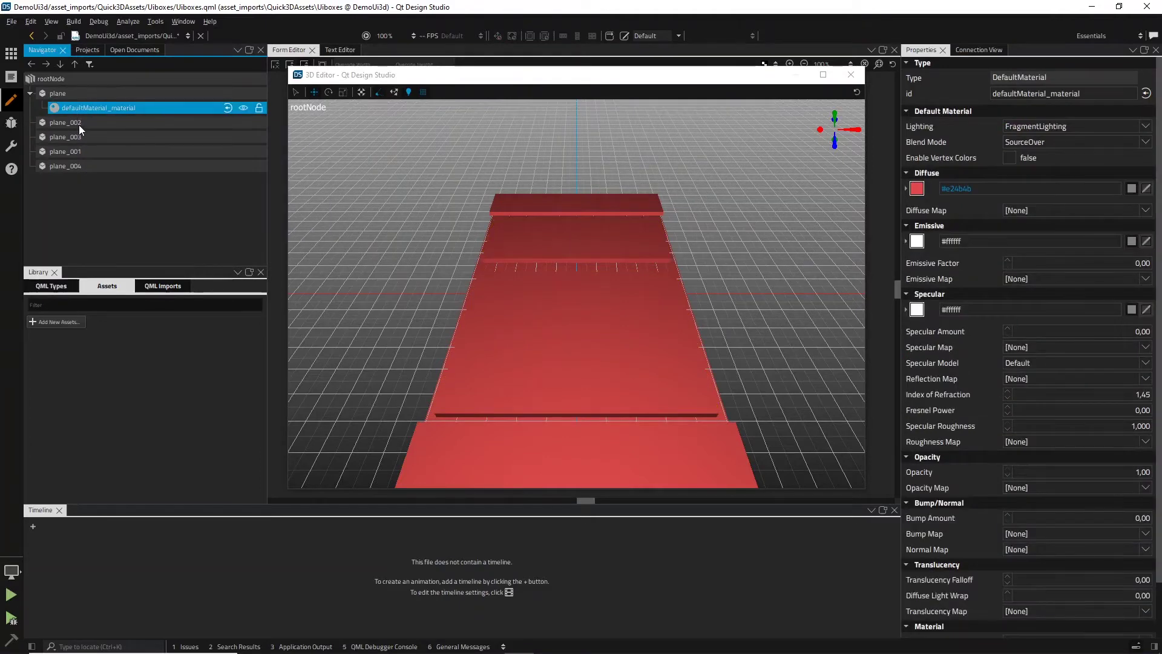
pyautogui.doubleClick(81, 122)
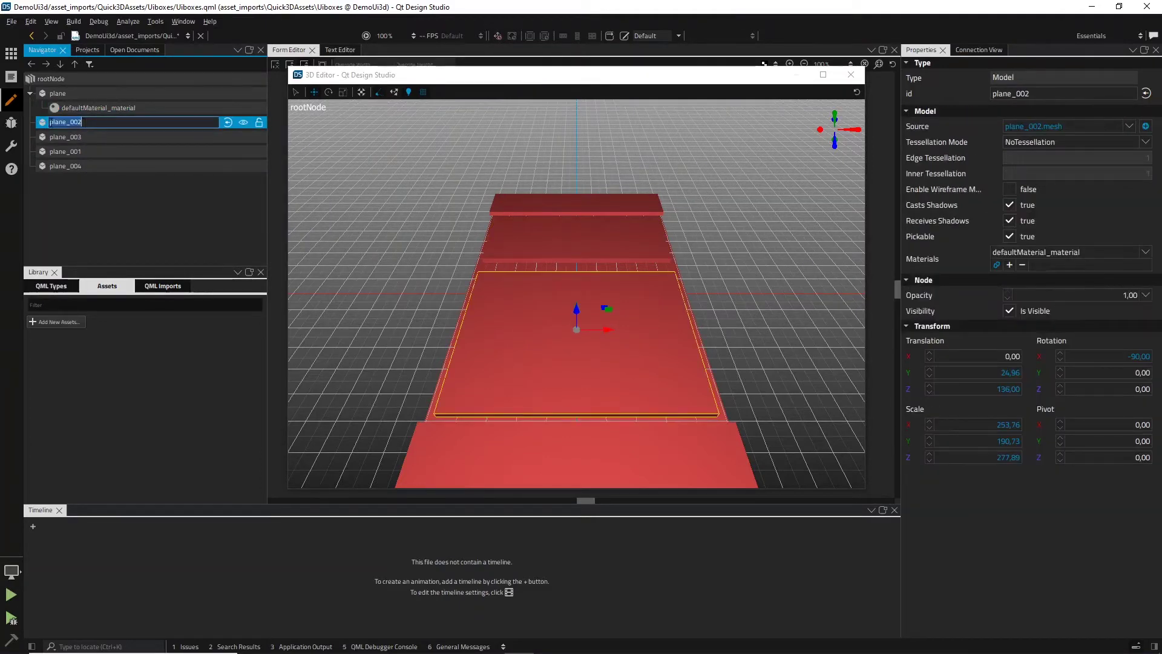
pyautogui.click(42, 123)
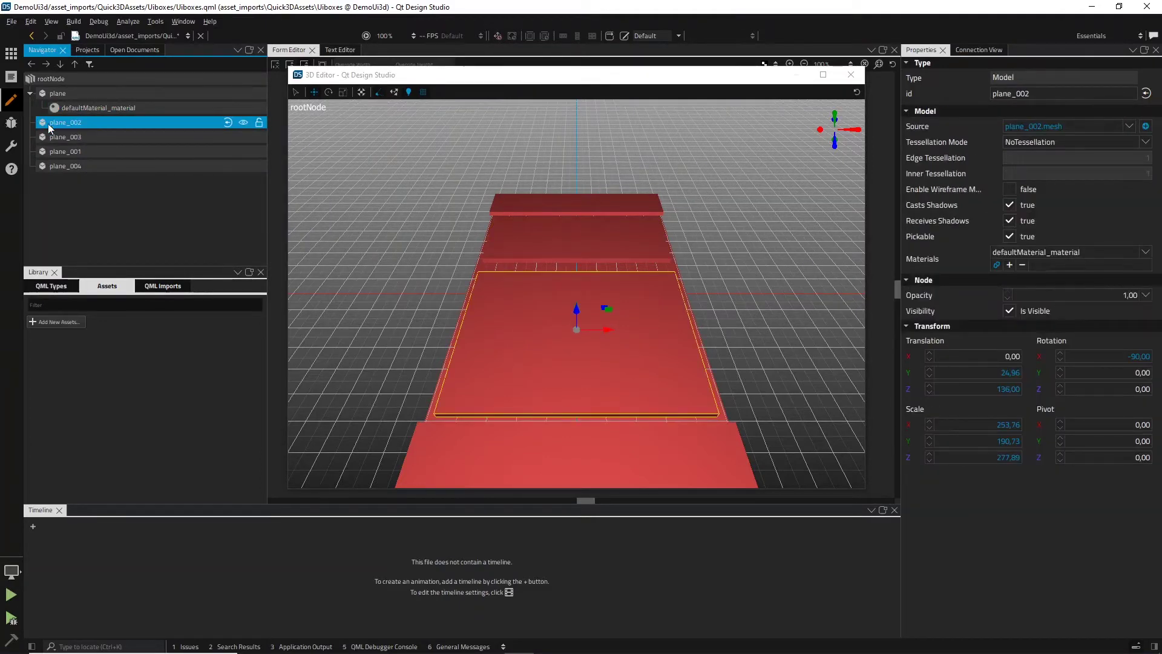
pyautogui.click(82, 136)
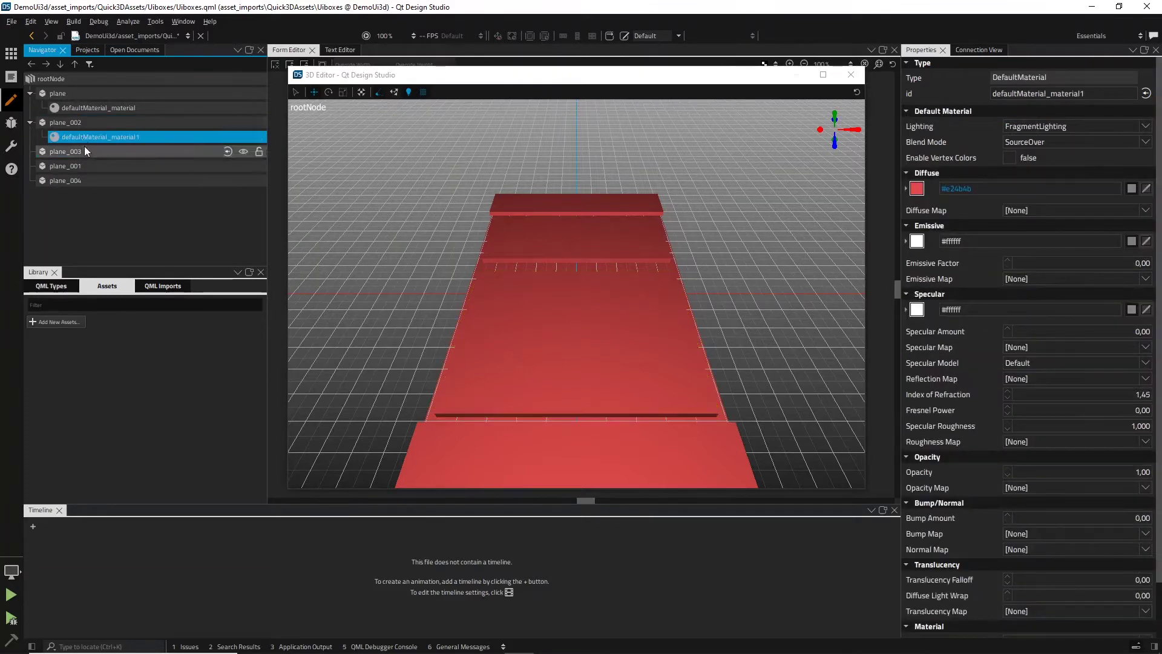
pyautogui.click(85, 147)
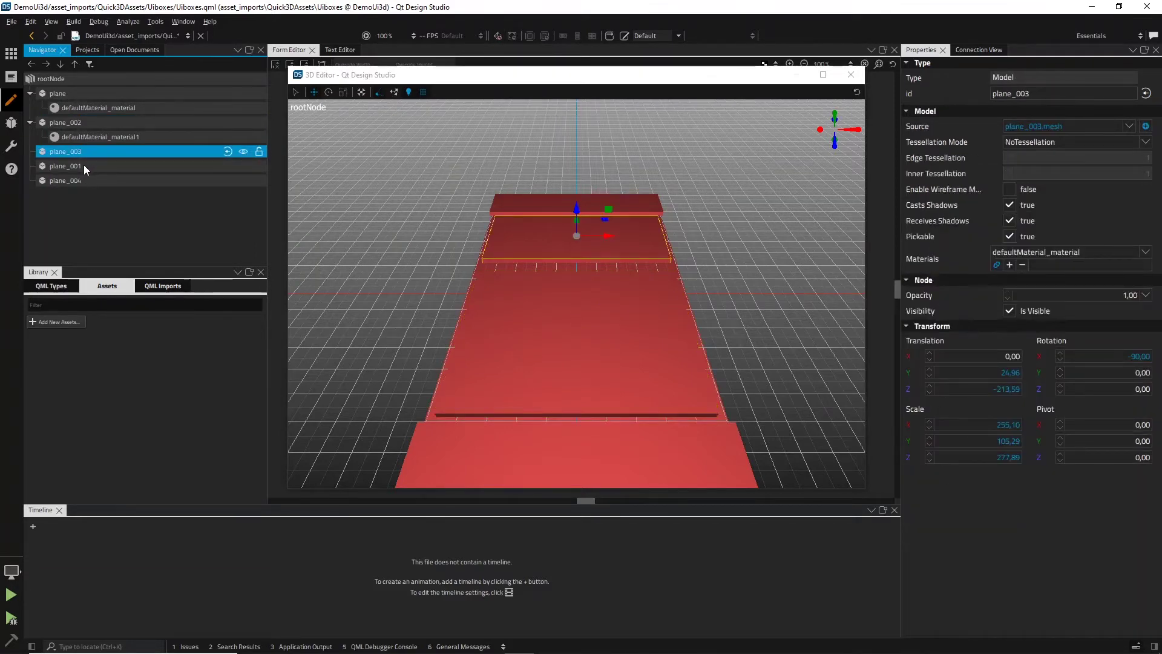
pyautogui.click(81, 165)
pyautogui.click(80, 181)
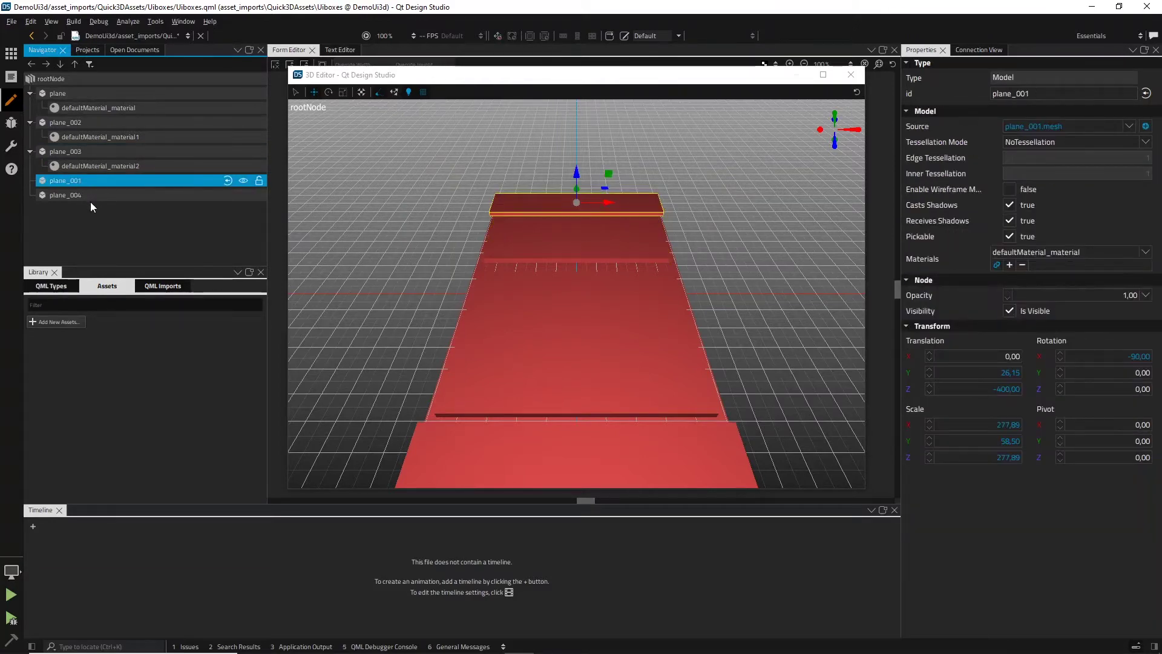
pyautogui.click(90, 201)
pyautogui.click(85, 207)
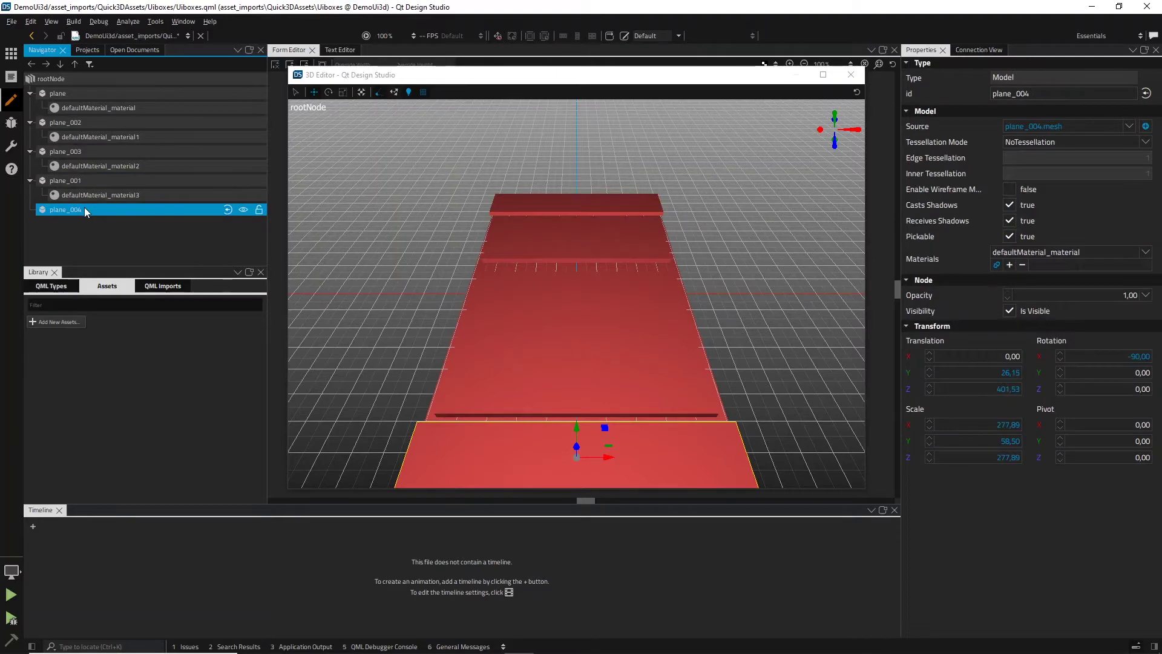
# Assign defaultMaterial_material1 to plane_002 and defaultMaterial_material2 to plane_003.
pyautogui.click(73, 124)
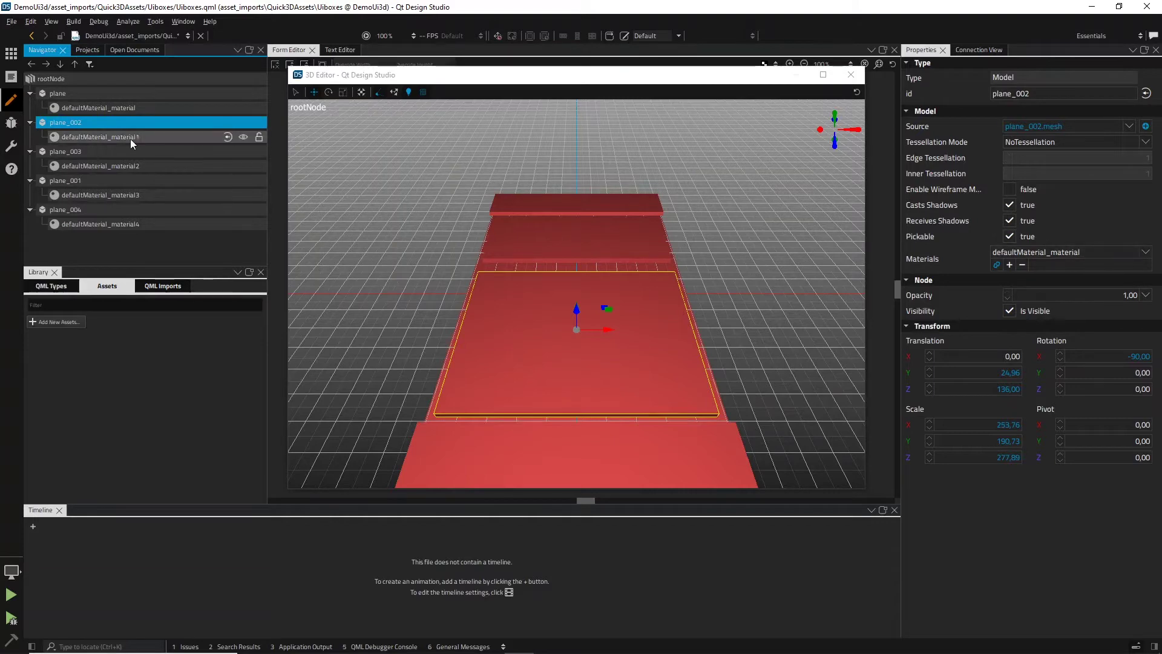
pyautogui.click(1145, 251)
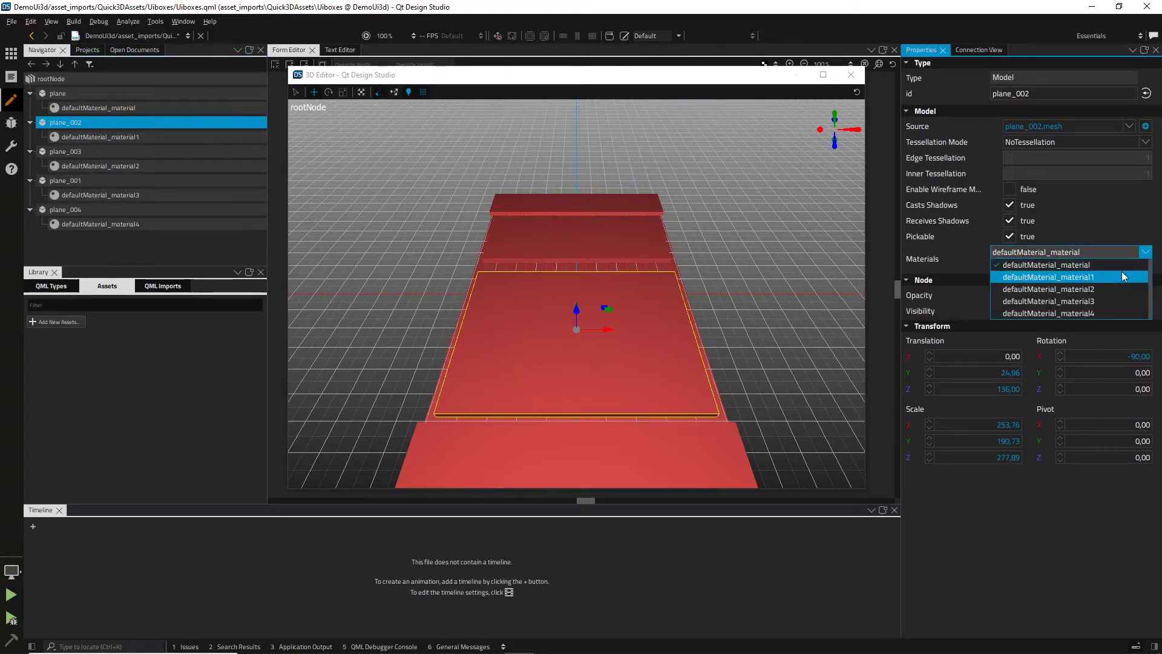
pyautogui.click(1122, 276)
pyautogui.click(144, 151)
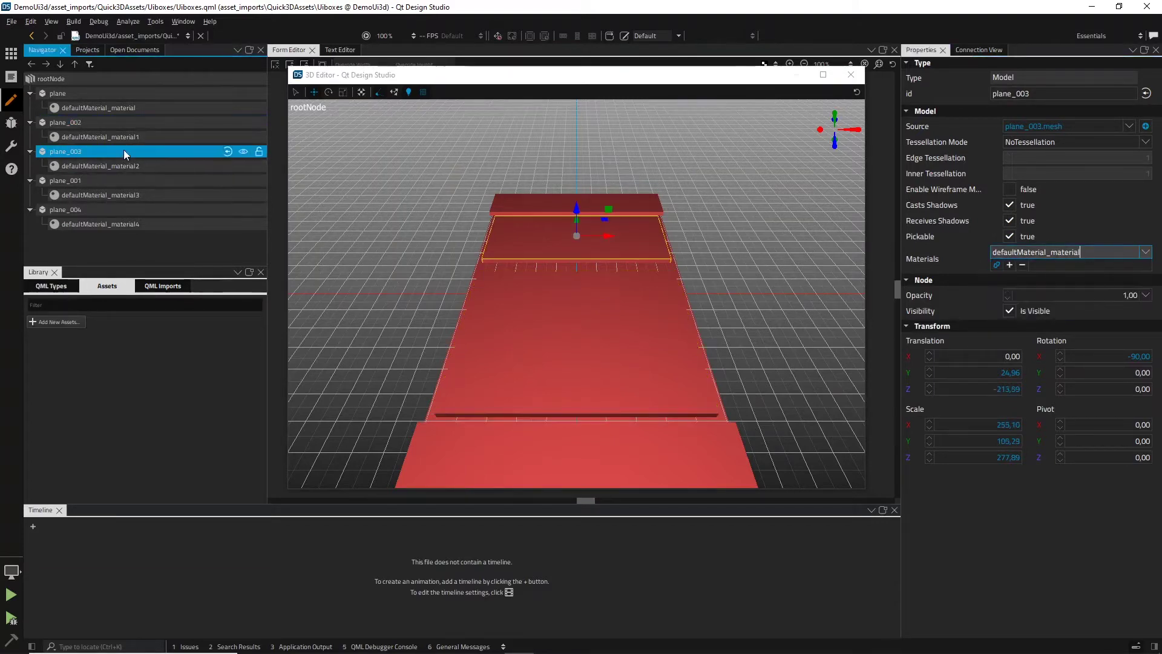
pyautogui.click(1149, 255)
pyautogui.click(1126, 289)
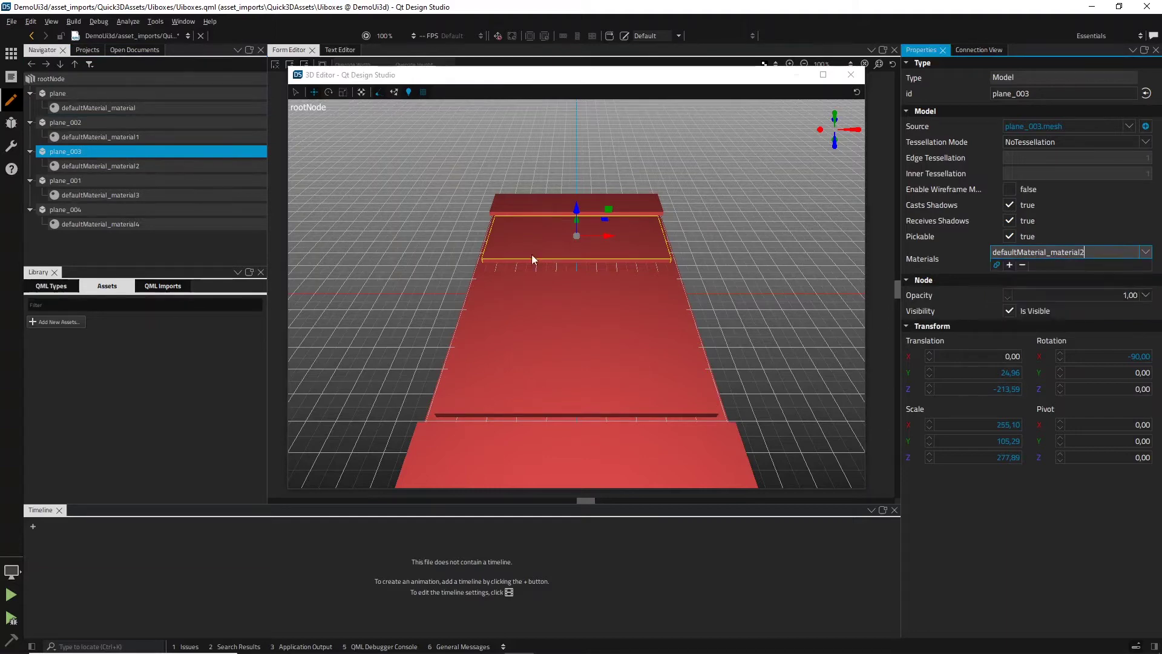
# Assign defaultMaterial_material3 to plane_001 and defaultMaterial_material4 to plane_004.
pyautogui.click(139, 180)
pyautogui.click(1146, 253)
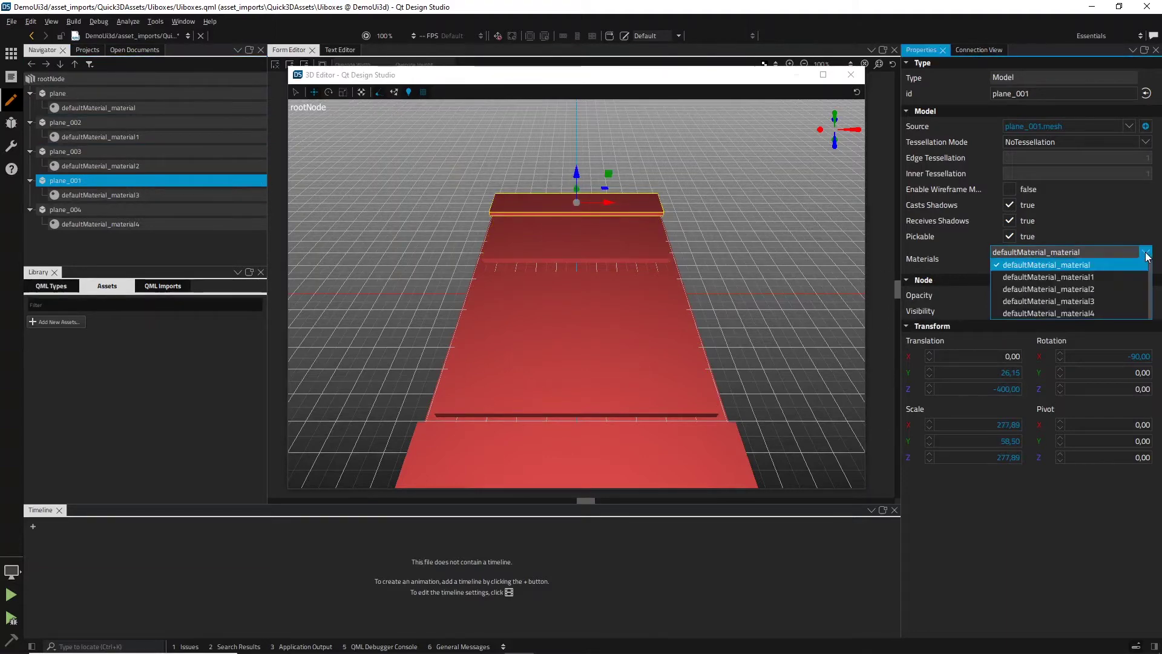
pyautogui.click(1127, 300)
pyautogui.click(131, 212)
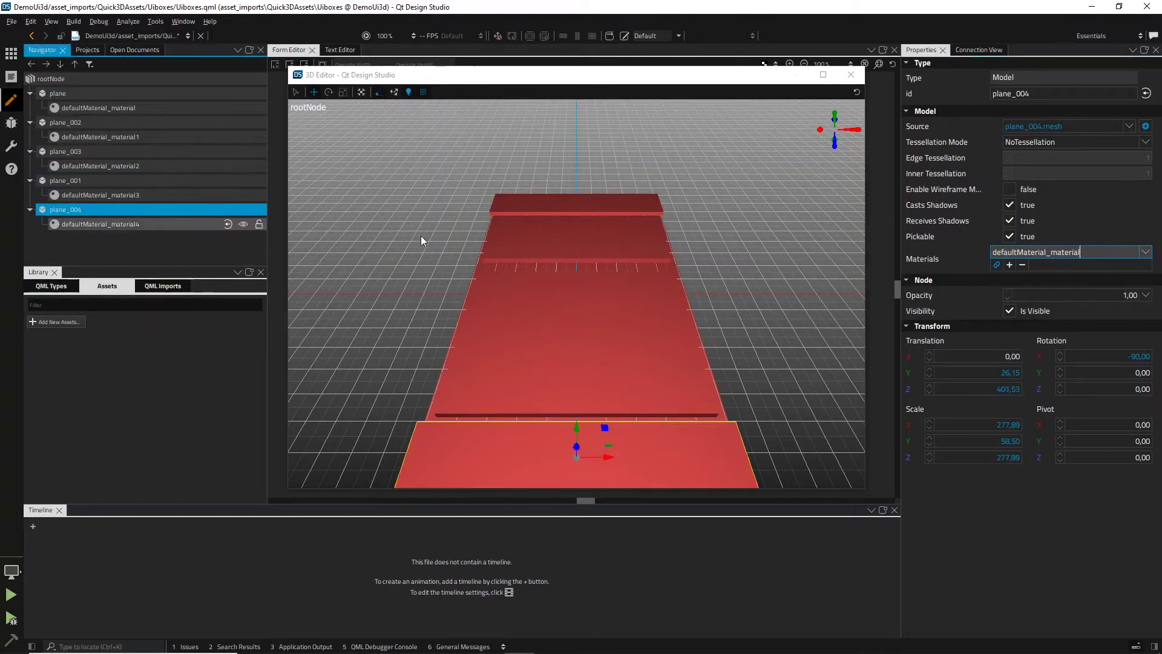
pyautogui.click(1146, 252)
pyautogui.click(1123, 314)
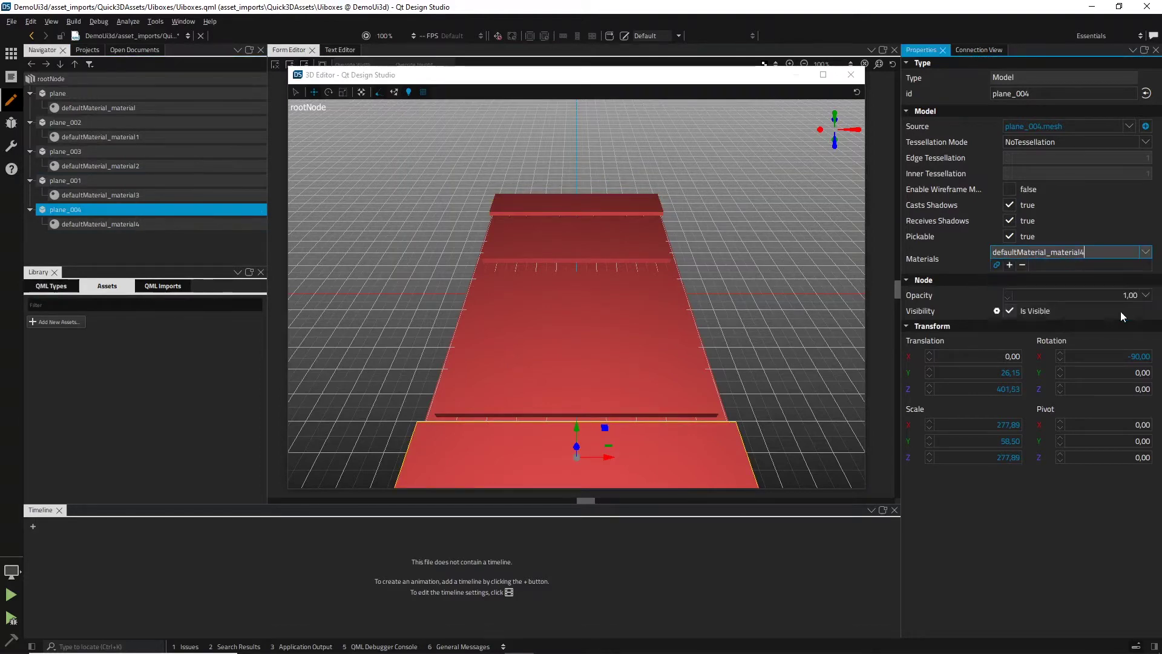
# Set the diffuse color of defaultMaterial_material to dark red (RGB 186, 39, 39) and of defaultMaterial_material1 to light green.
pyautogui.click(82, 109)
pyautogui.click(918, 190)
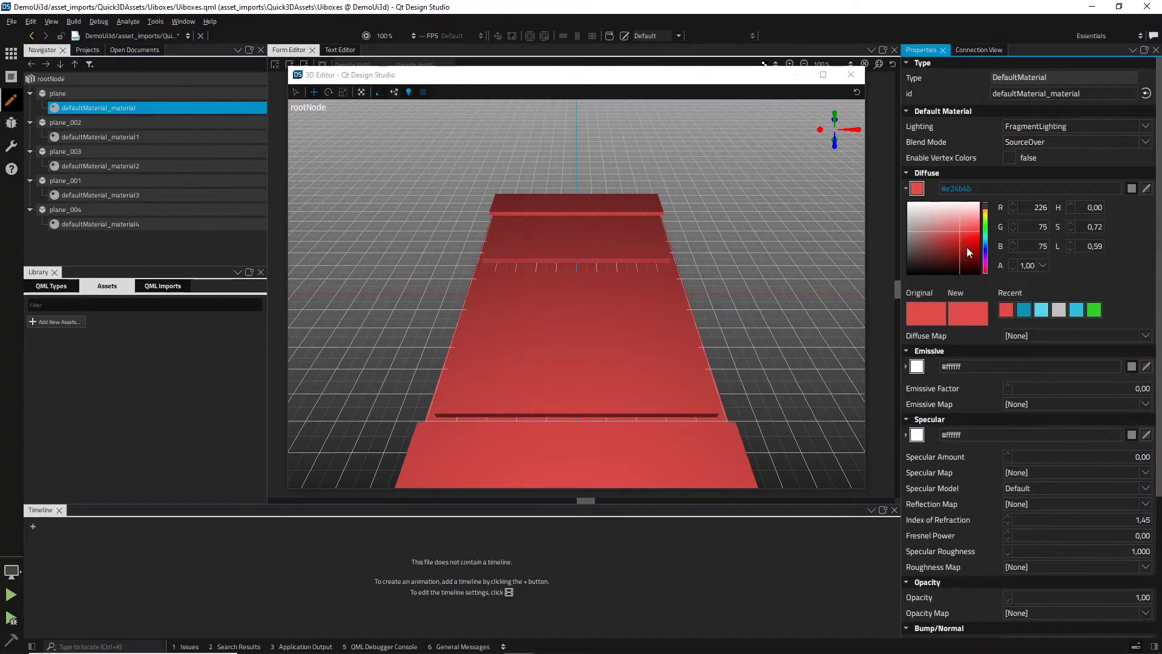
pyautogui.moveTo(967, 247); pyautogui.dragTo(956, 245)
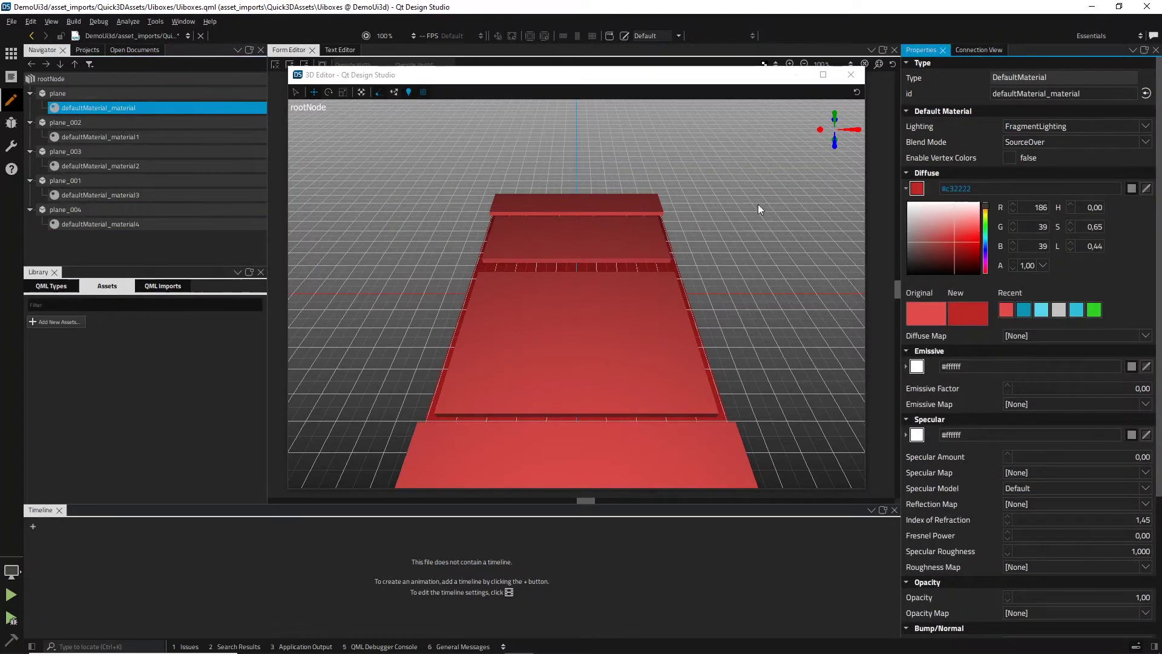
pyautogui.click(104, 137)
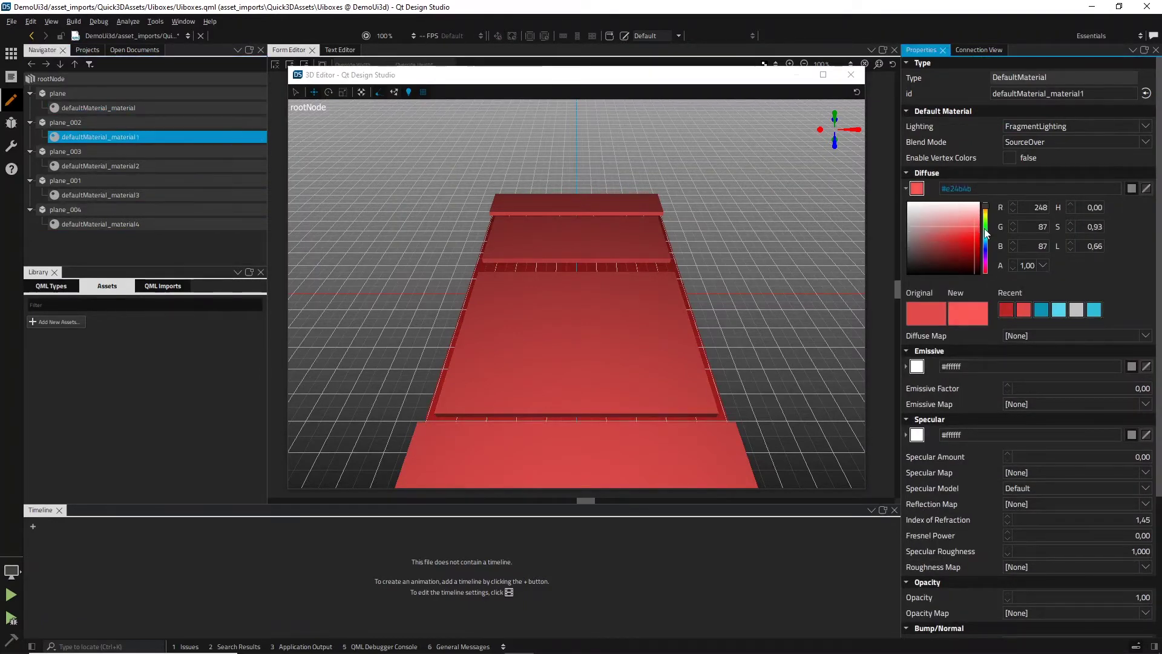
pyautogui.click(976, 231)
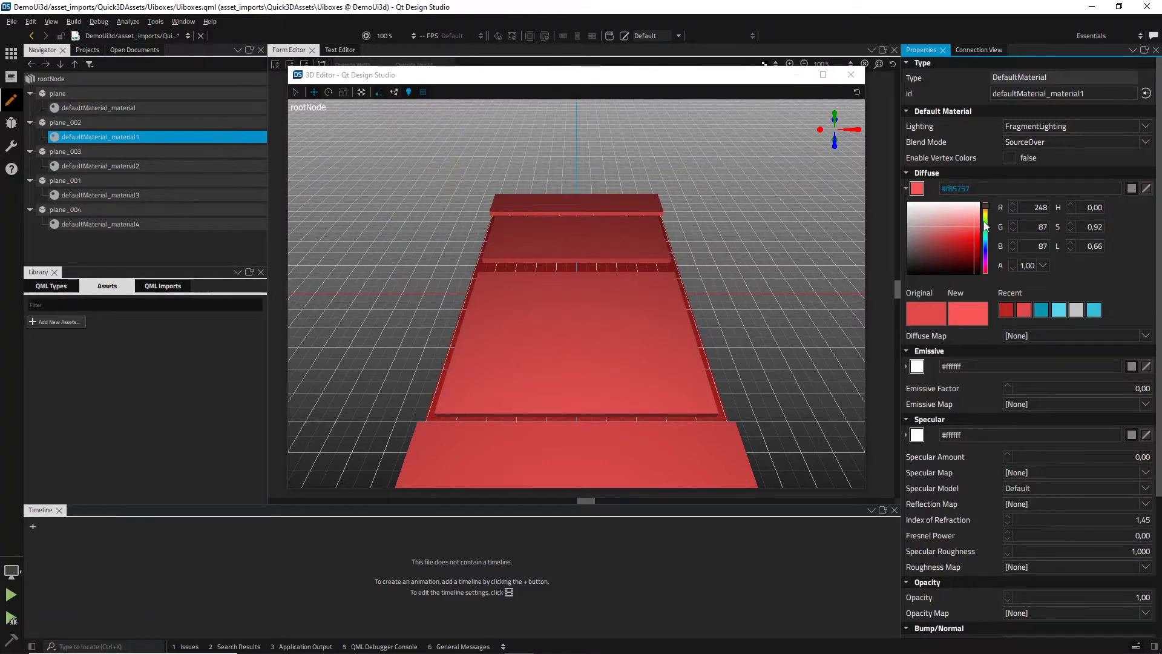
pyautogui.click(985, 224)
# Set the diffuse color of defaultMaterial_material2 to blue (RGB 28, 114, 189) and of defaultMaterial_material3 to cyan-blue (RGB 20, 142, 184).
pyautogui.click(55, 163)
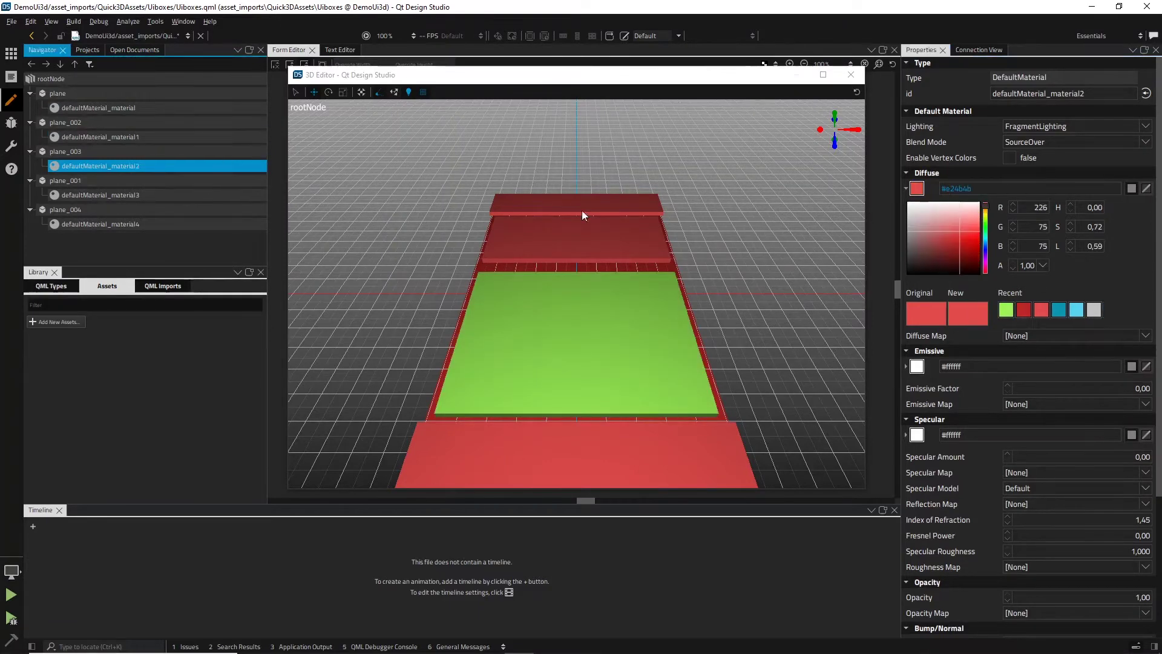
pyautogui.click(984, 248)
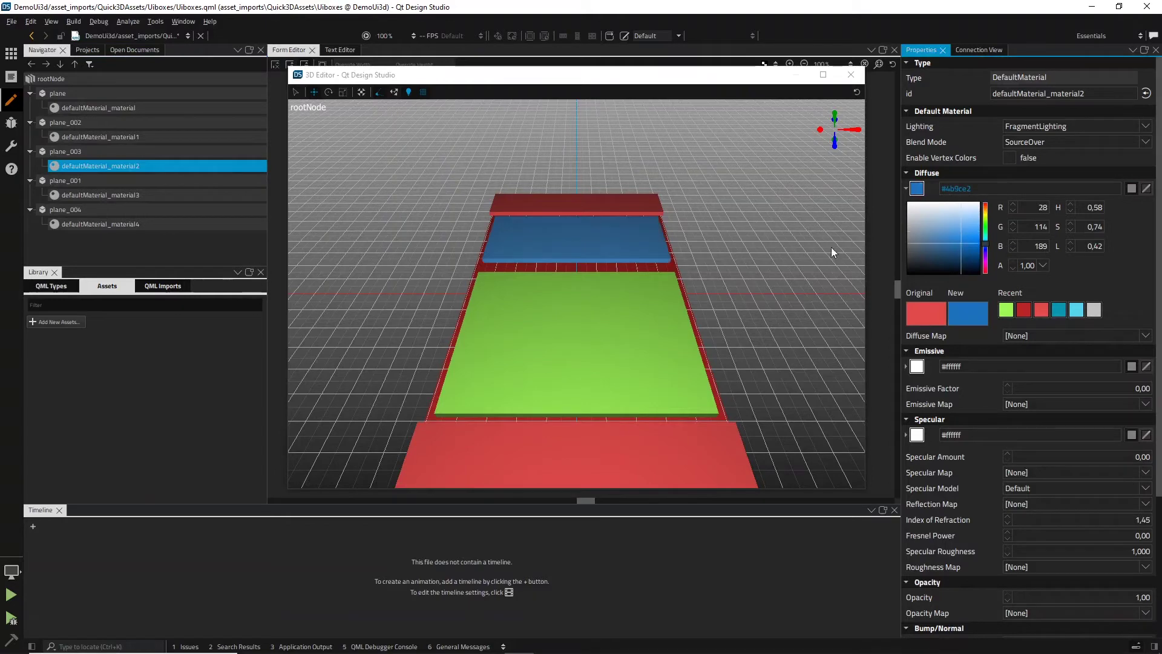
pyautogui.click(107, 195)
pyautogui.click(985, 247)
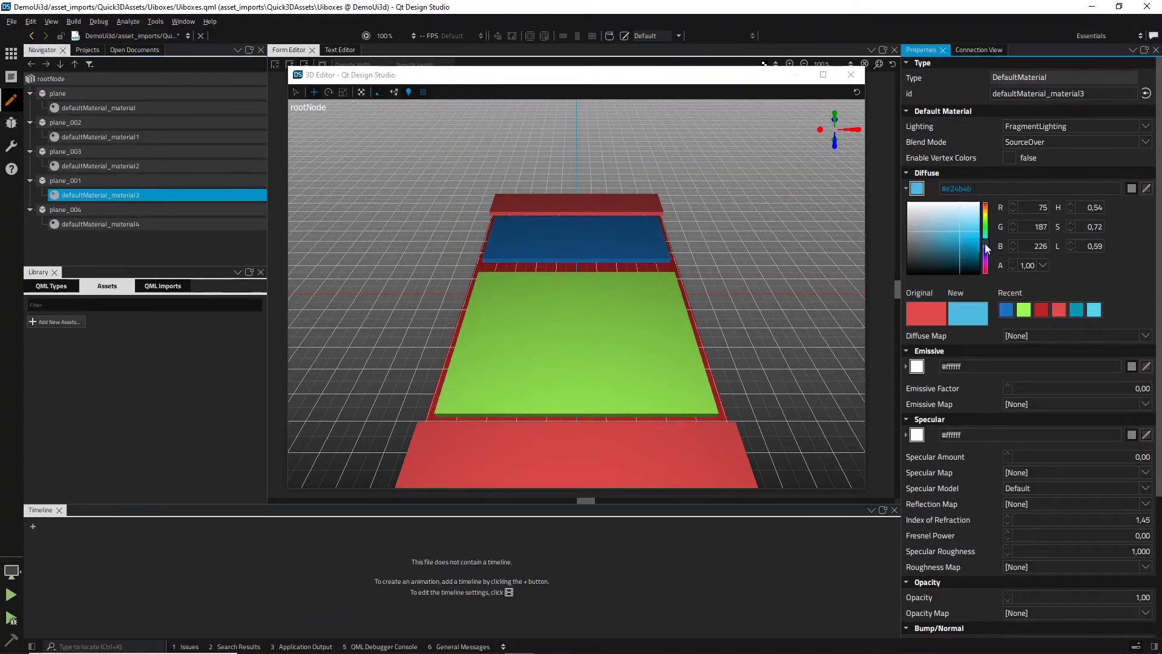
# Set the diffuse color of defaultMaterial_material4 under plane_004 to purple #684be2.
pyautogui.click(125, 224)
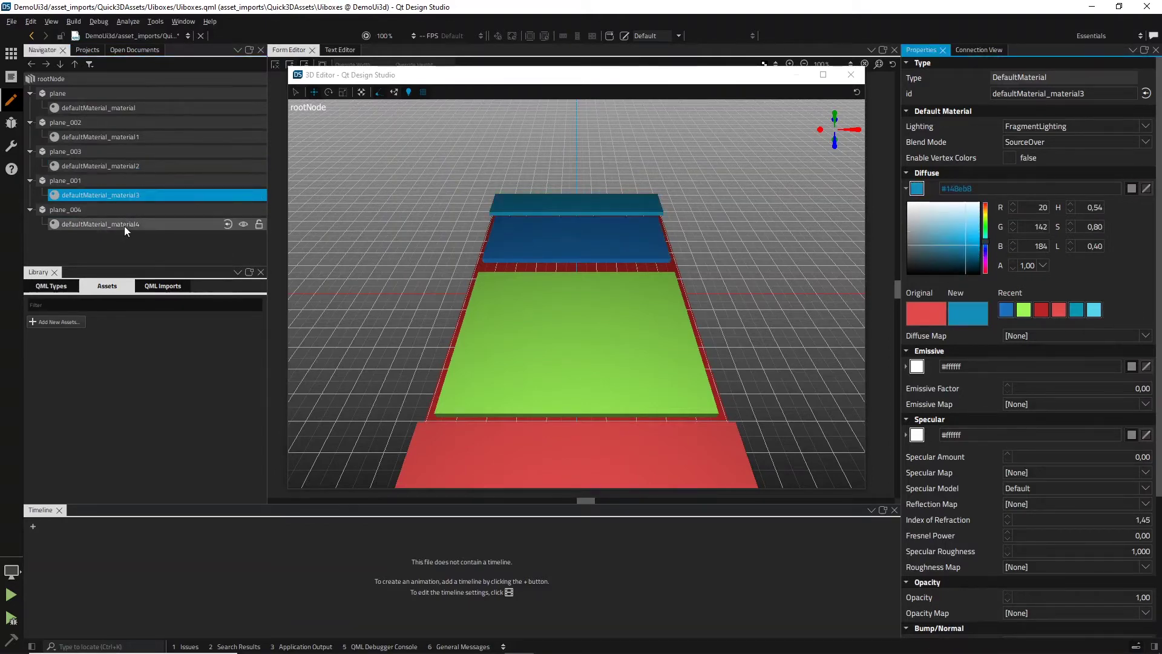
pyautogui.click(984, 257)
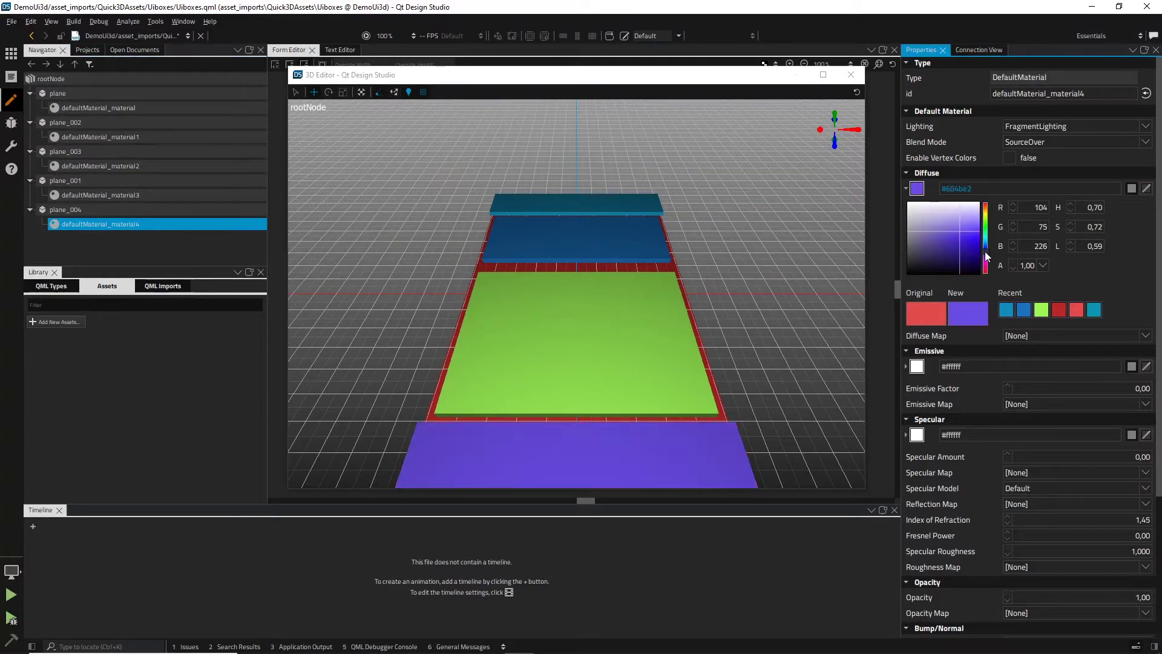
pyautogui.click(817, 233)
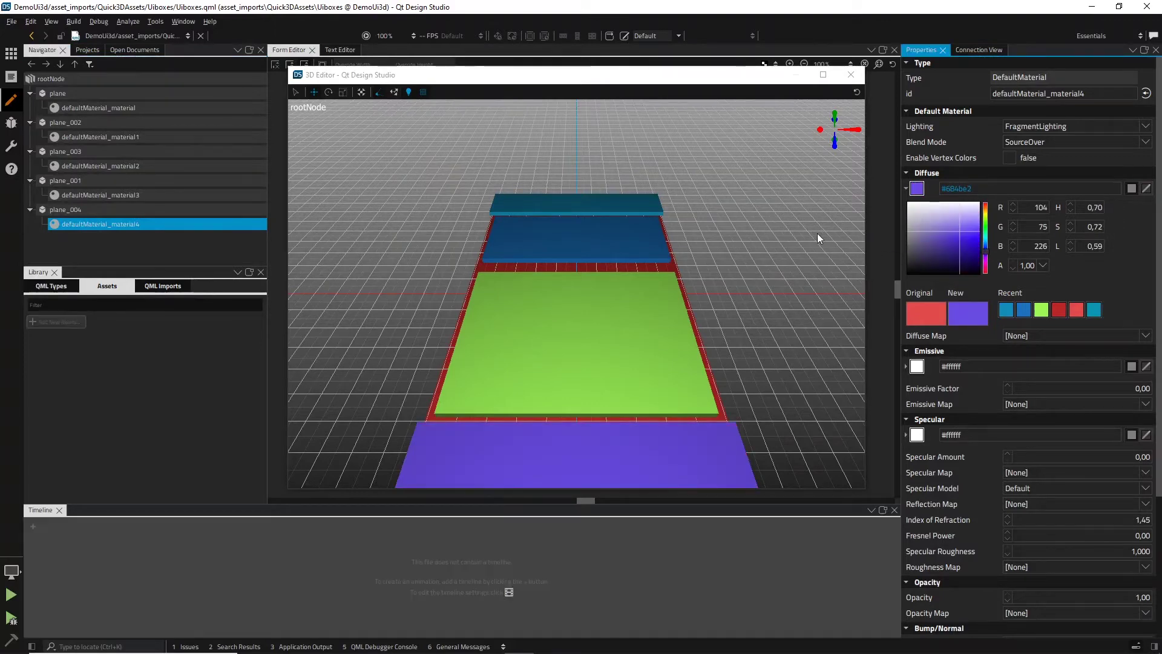
# Close the floating 3D Editor window and open the DemoUi3d/Screen01.ui.qml document.
pyautogui.click(851, 75)
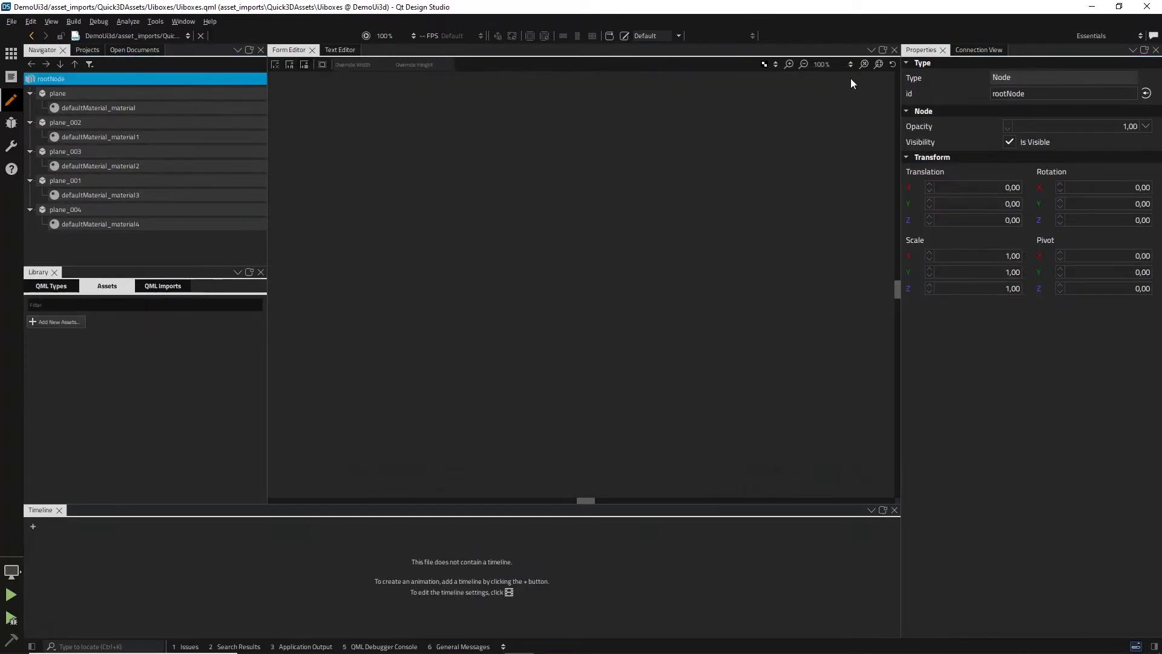
pyautogui.click(151, 36)
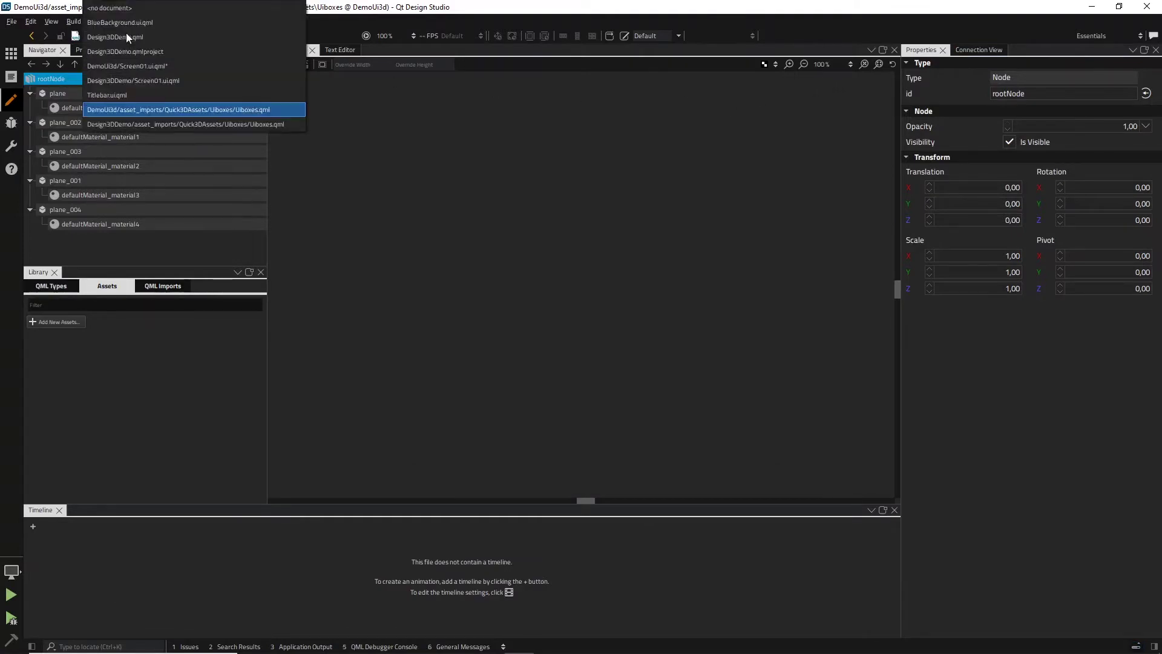
pyautogui.click(138, 66)
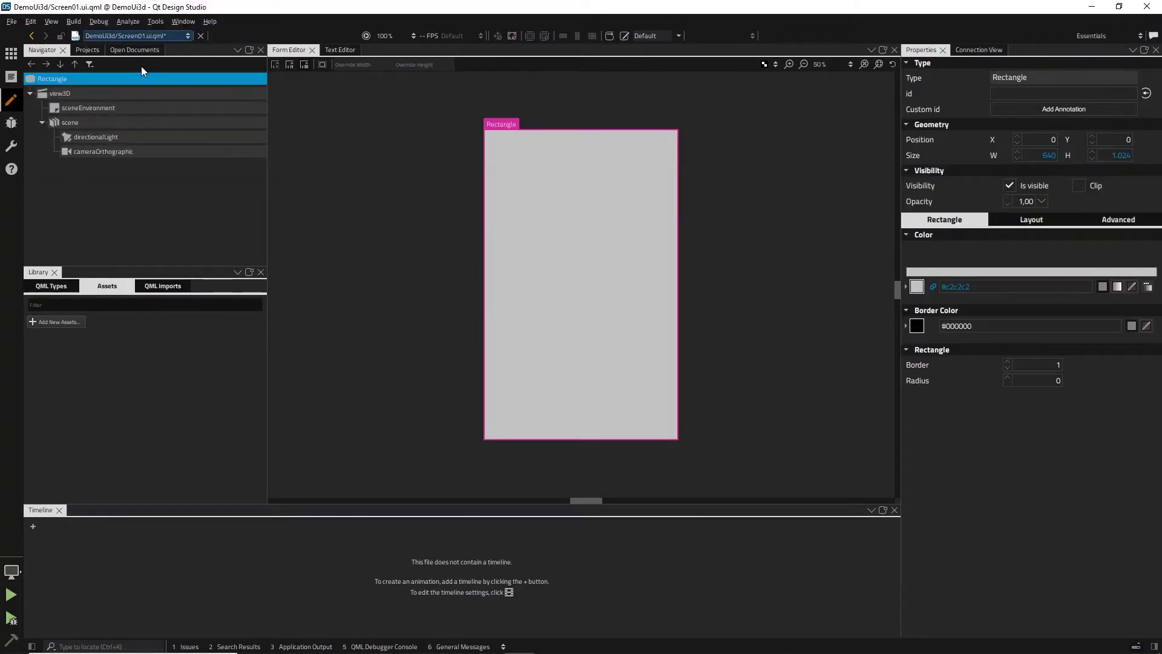
# Import the Quick3DAssets.Uiboxes module and add the Uiboxes component to the scene node.
pyautogui.click(36, 287)
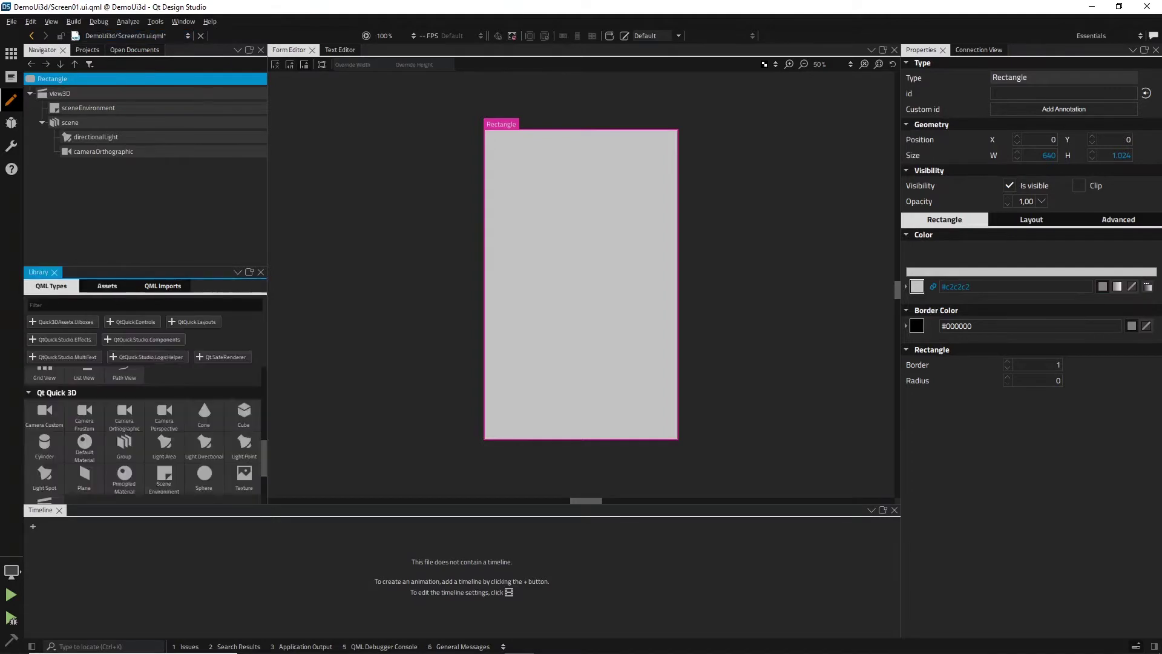
pyautogui.click(63, 322)
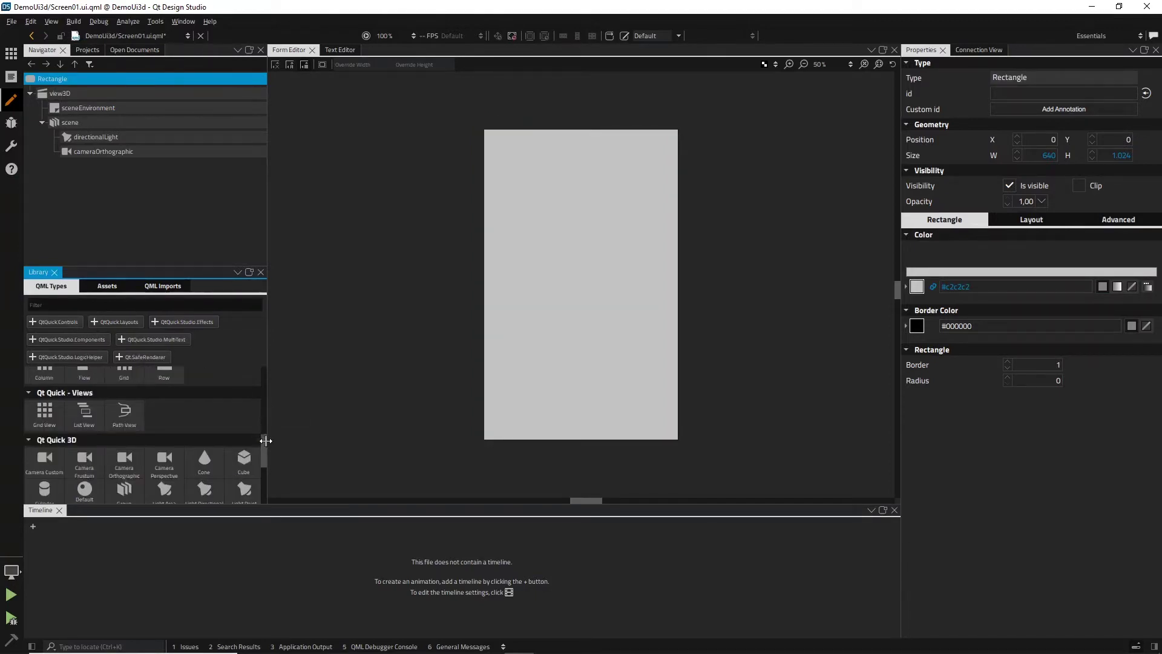
pyautogui.moveTo(262, 448); pyautogui.dragTo(268, 366)
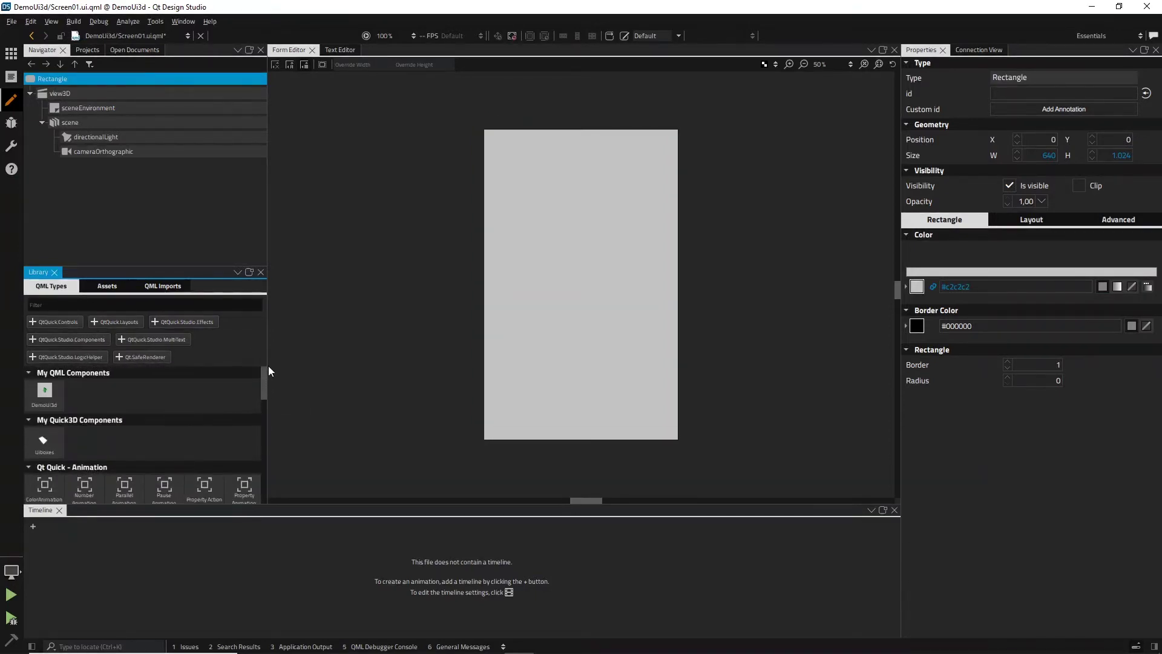
pyautogui.moveTo(45, 440); pyautogui.dragTo(76, 122)
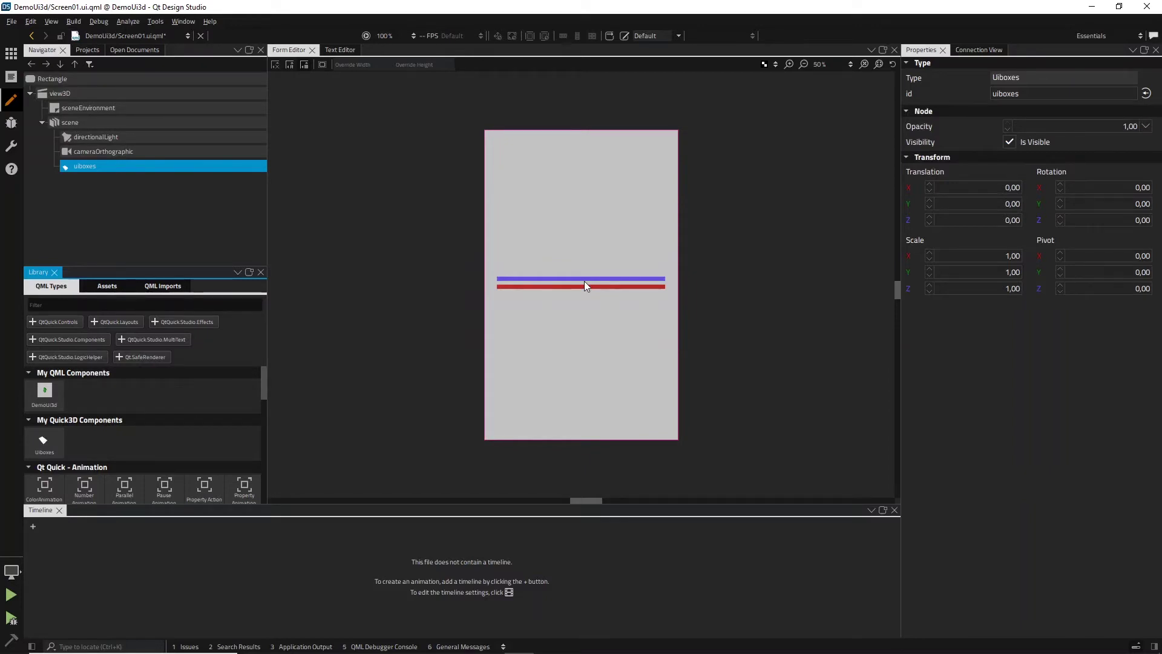
# Replace the OrthographicCamera and Uiboxes blocks in Screen01's code with the Notepad++ snippet setting clipNear 10, clipFar 800, x/y scale 0.88 and eulerRotation.x 90.
pyautogui.click(548, 641)
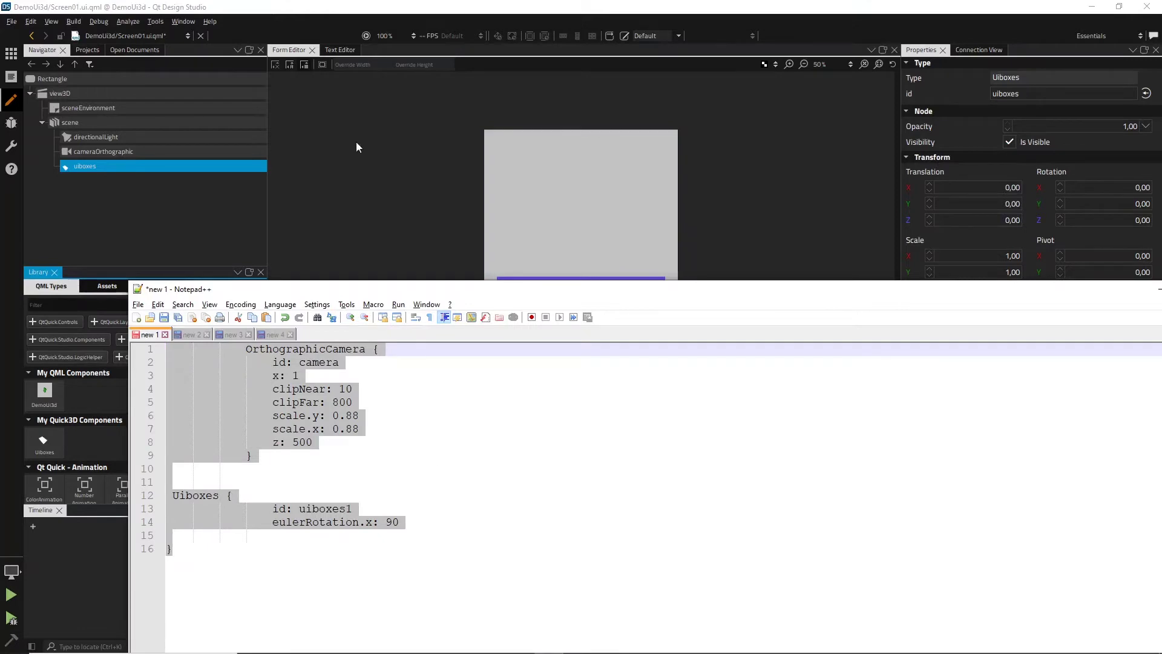
pyautogui.click(343, 47)
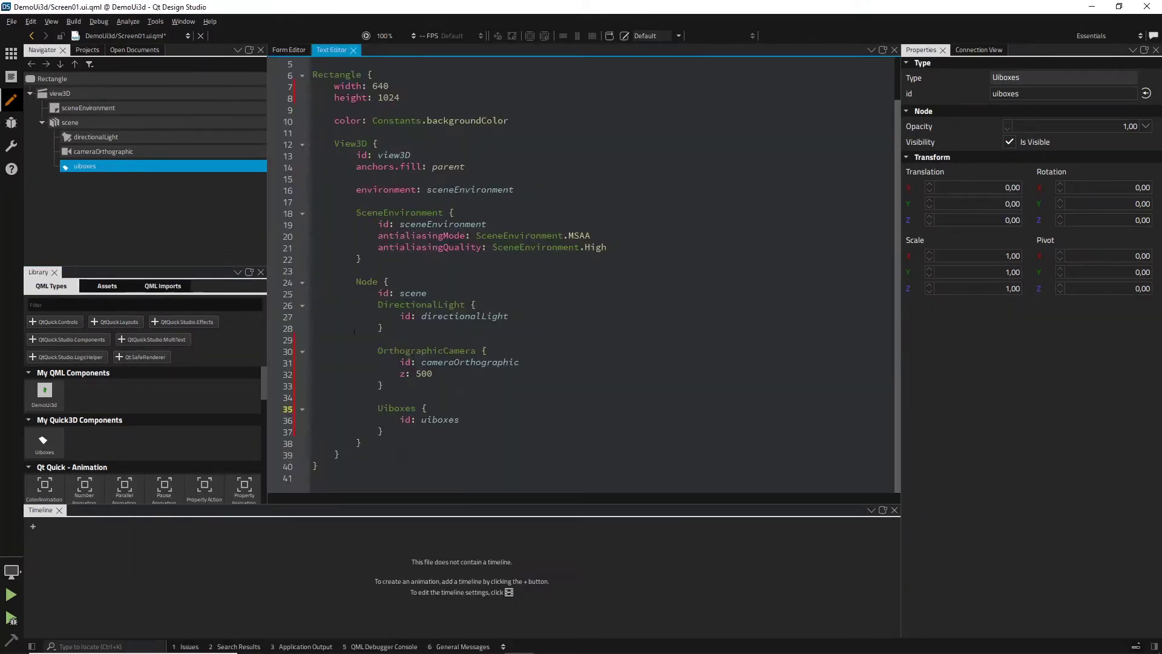
pyautogui.moveTo(373, 346); pyautogui.dragTo(467, 437)
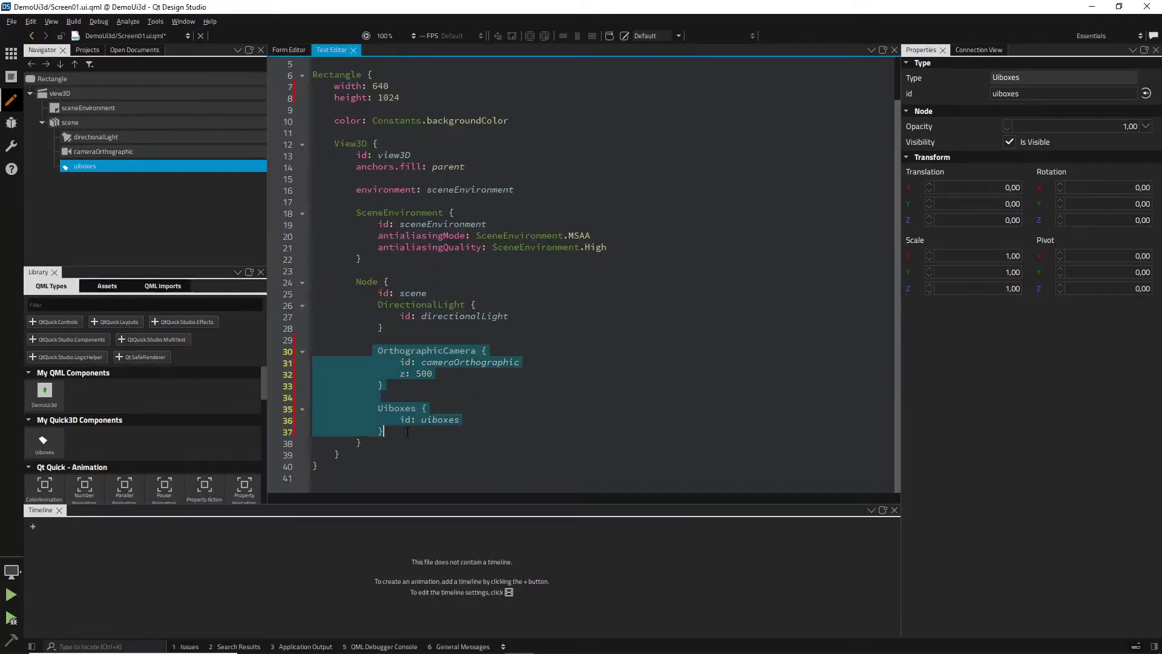
pyautogui.write('OrthographicCamera {                 id: camera                 x: 1                 clipNear: 10                 clipFar: 800                 scale.y: 0.88                 scale.x: 0.88                 z: 500             }    Uiboxes {                 id: uiboxes1                 eulerRotation.x: 90  }')
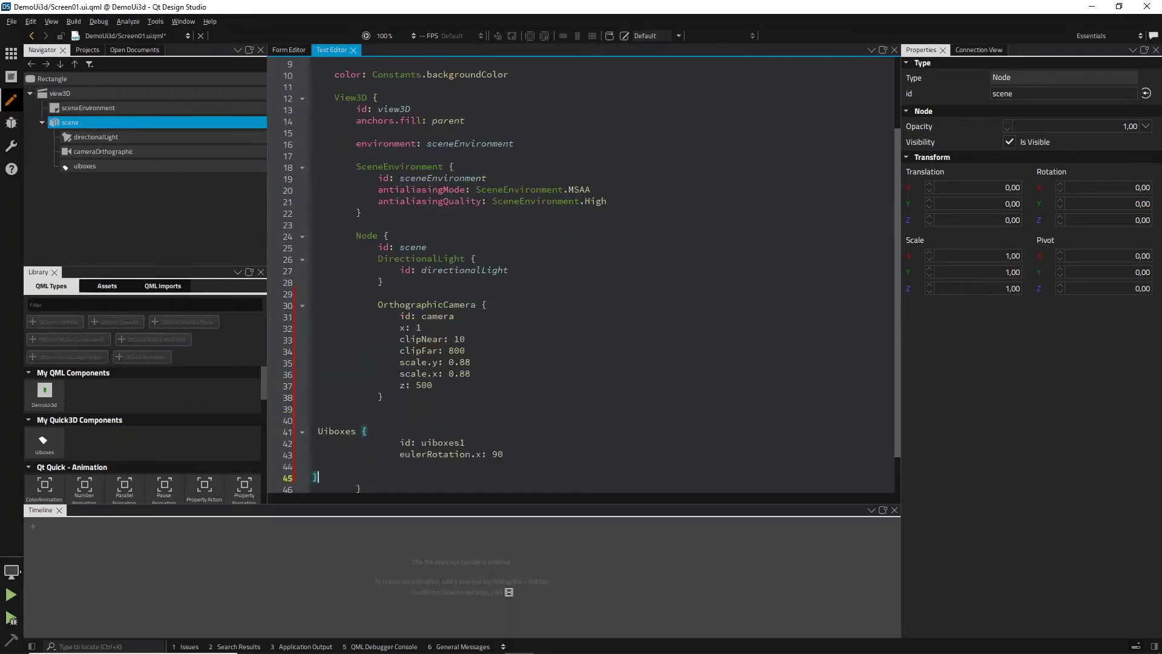
pyautogui.hotkey('ctrl', 'a')
pyautogui.press('Delete')
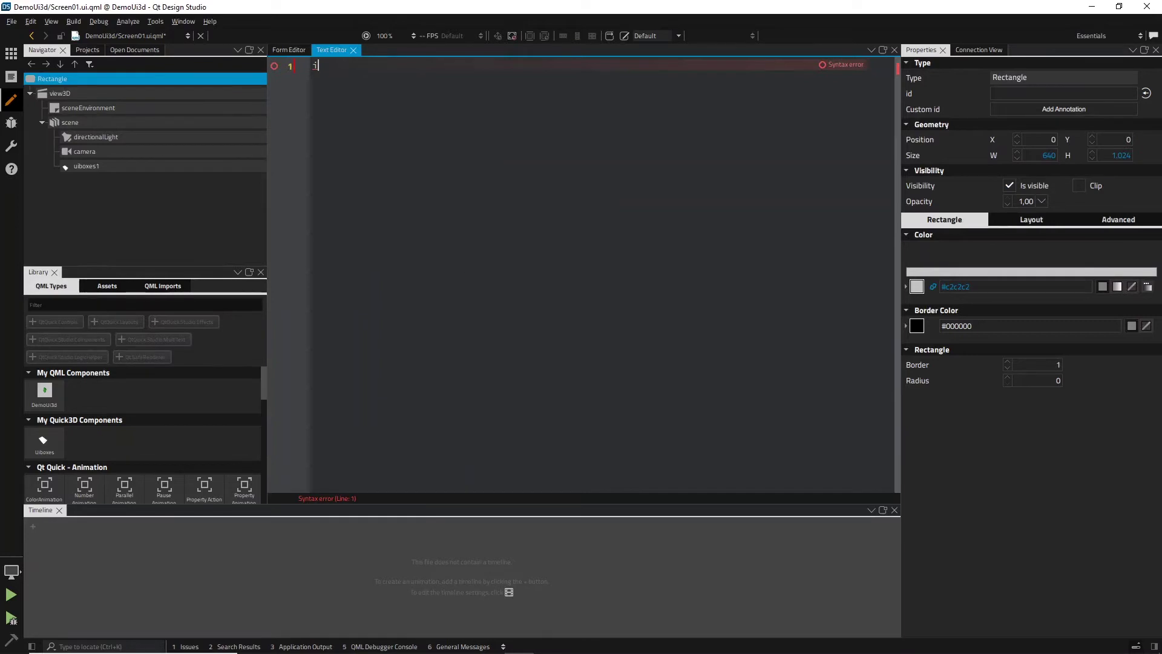
pyautogui.click(30, 21)
pyautogui.click(45, 39)
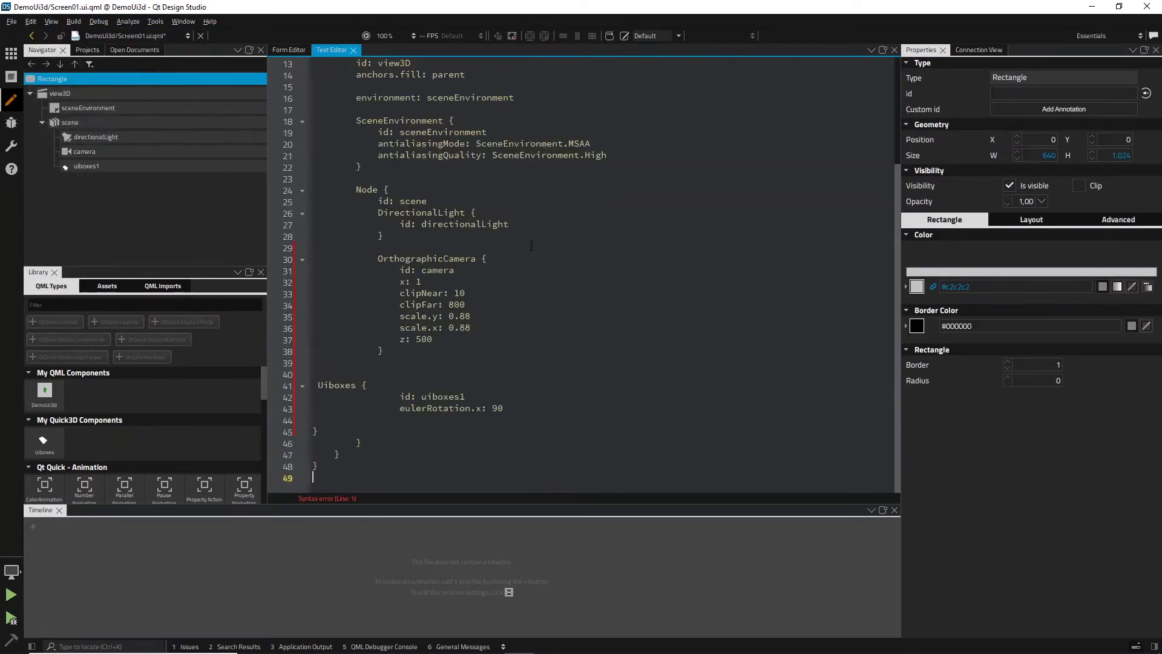
# Auto-indent all of the code in Screen01.ui.qml and save the file.
pyautogui.hotkey('ctrl', 'a')
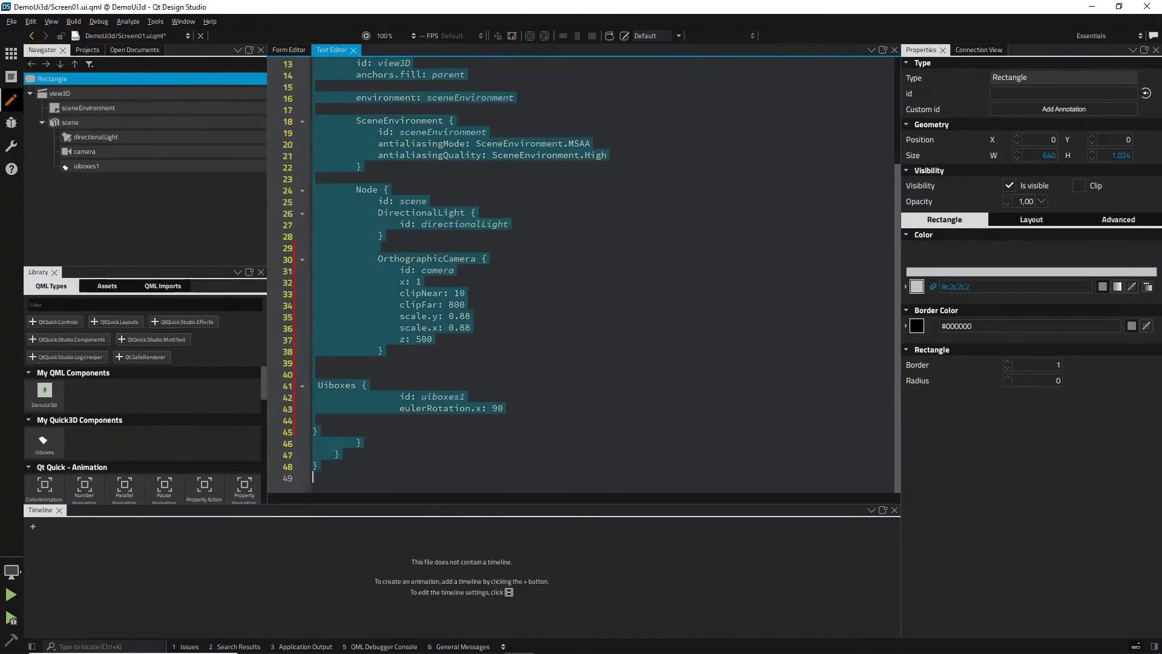
pyautogui.hotkey('ctrl', 'i')
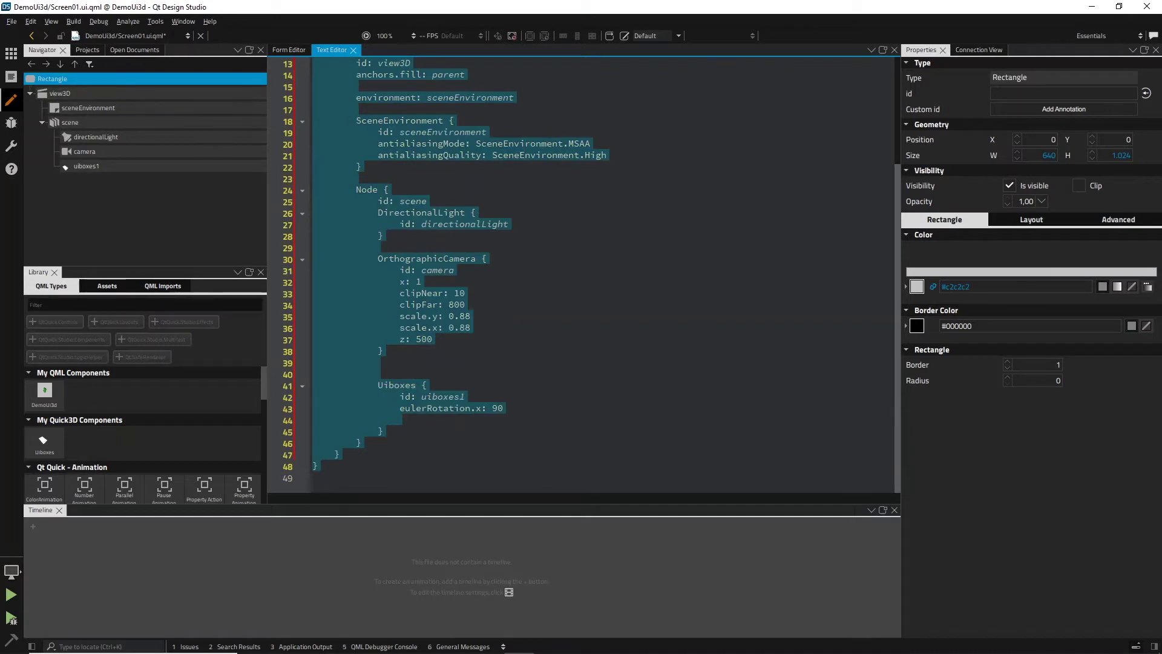
pyautogui.click(509, 304)
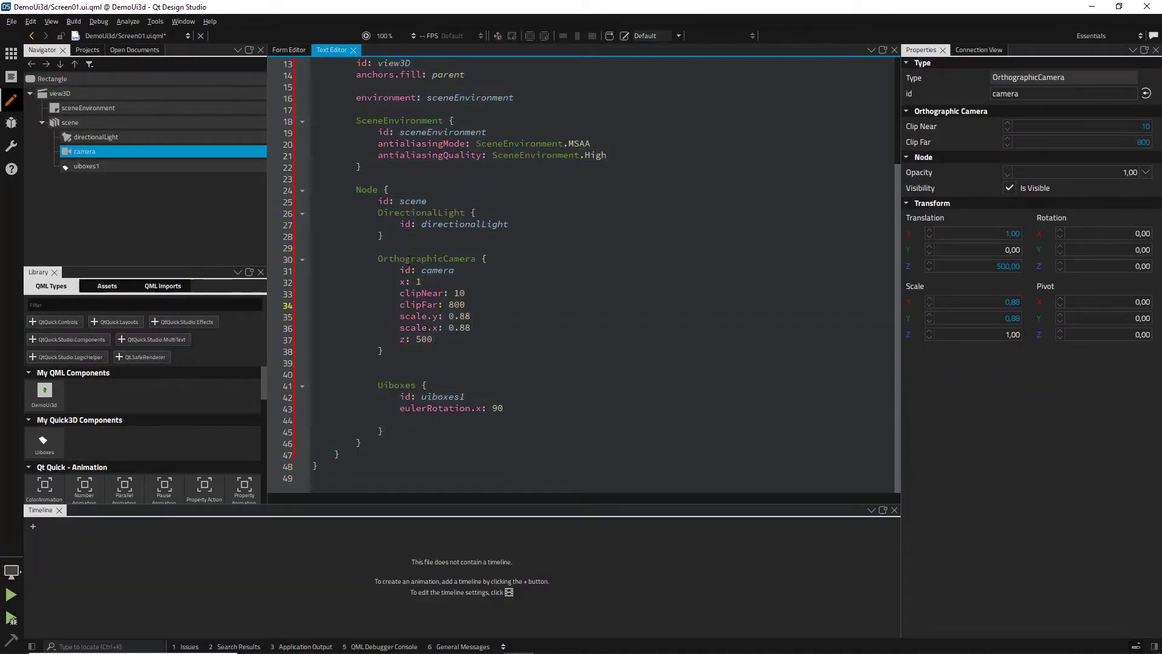
pyautogui.hotkey('ctrl', 's')
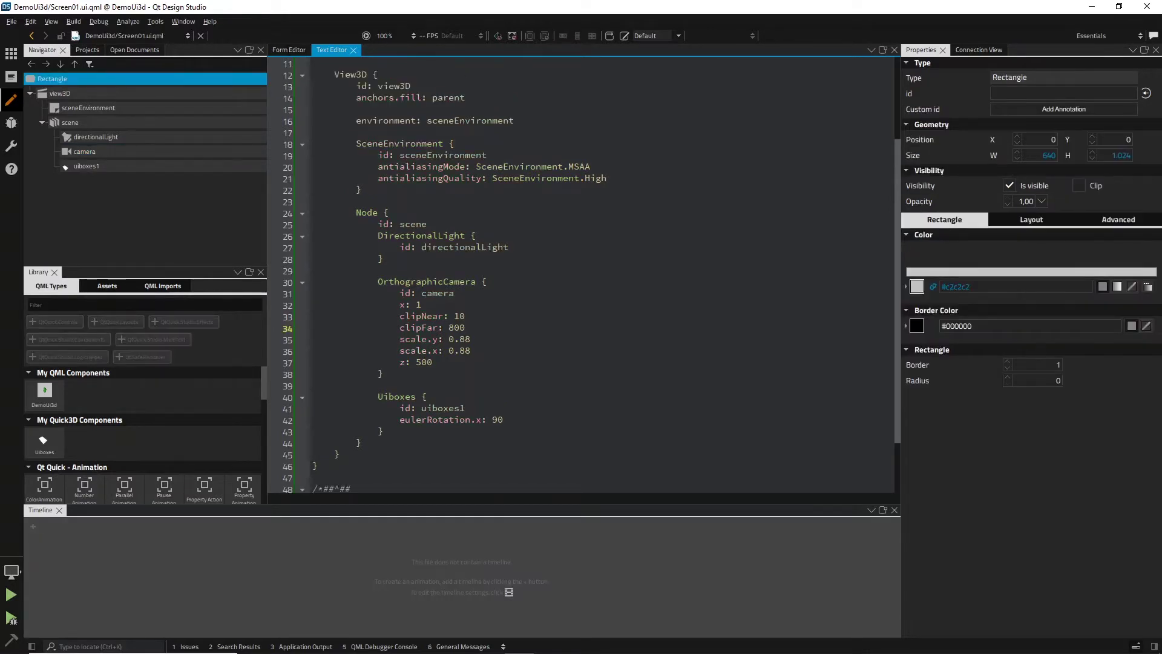
# Check the colored panels in the Form Editor and from an angled view in the 3D Editor, closing the 3D Editor when done.
pyautogui.click(289, 50)
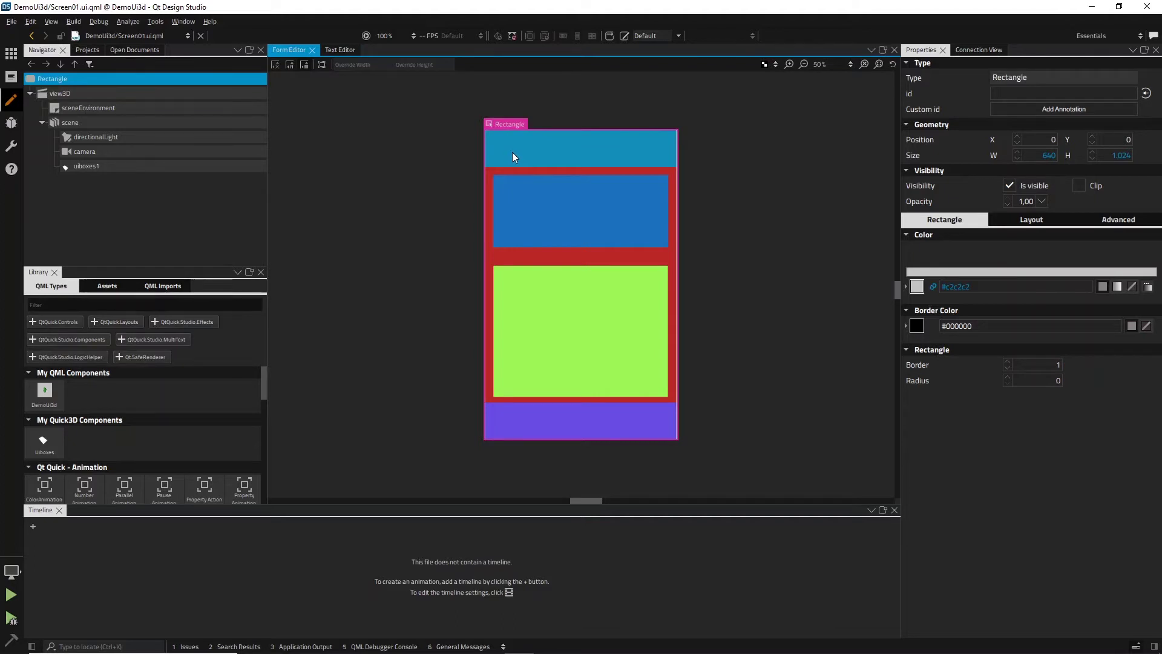
pyautogui.click(51, 21)
pyautogui.moveTo(74, 79)
pyautogui.click(245, 137)
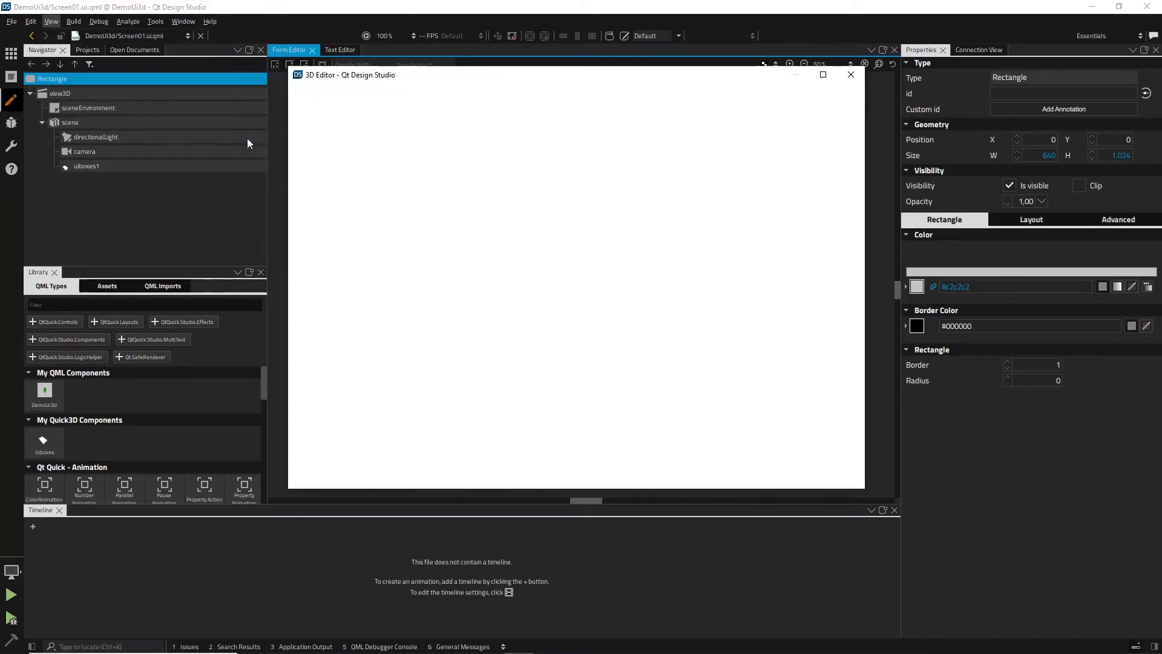
pyautogui.keyDown('alt'); pyautogui.moveTo(518, 304); pyautogui.dragTo(612, 268); pyautogui.keyUp('alt')
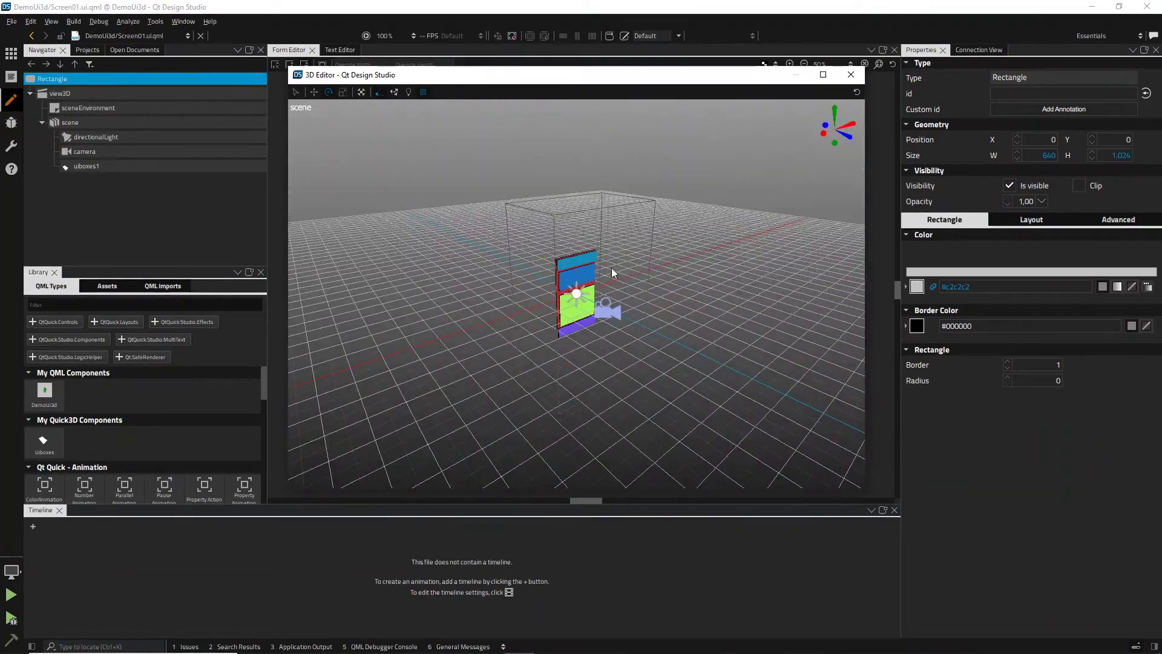
pyautogui.click(851, 74)
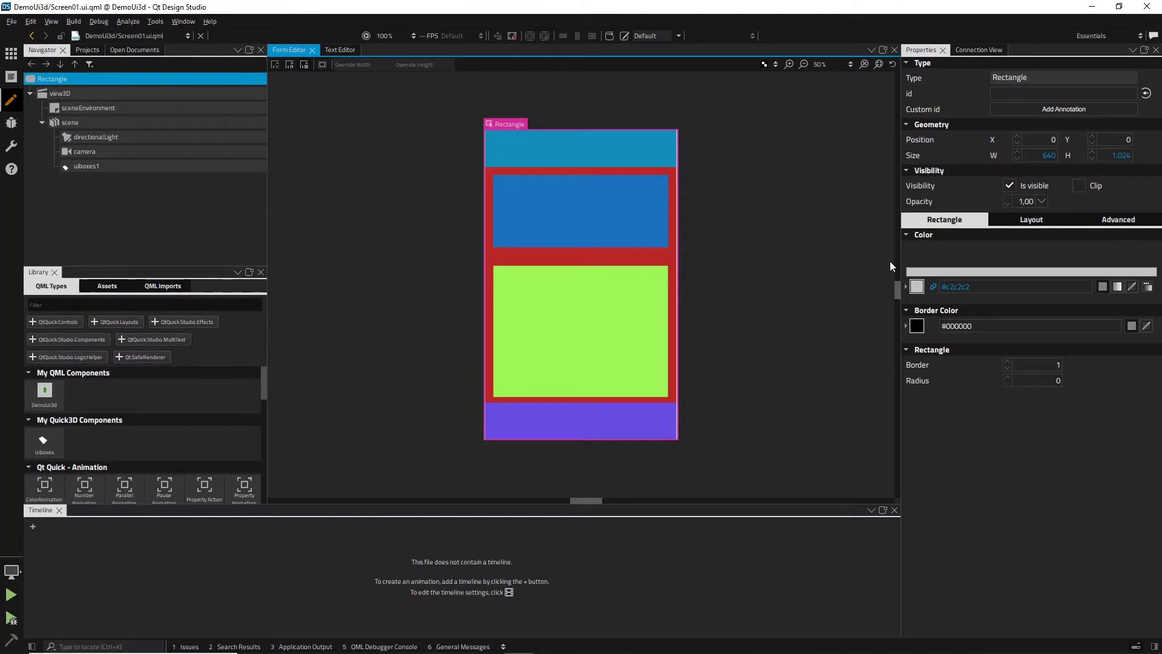
# Go into the uiboxes1 component and open the 3D Editor to show all of its panels.
pyautogui.click(206, 168)
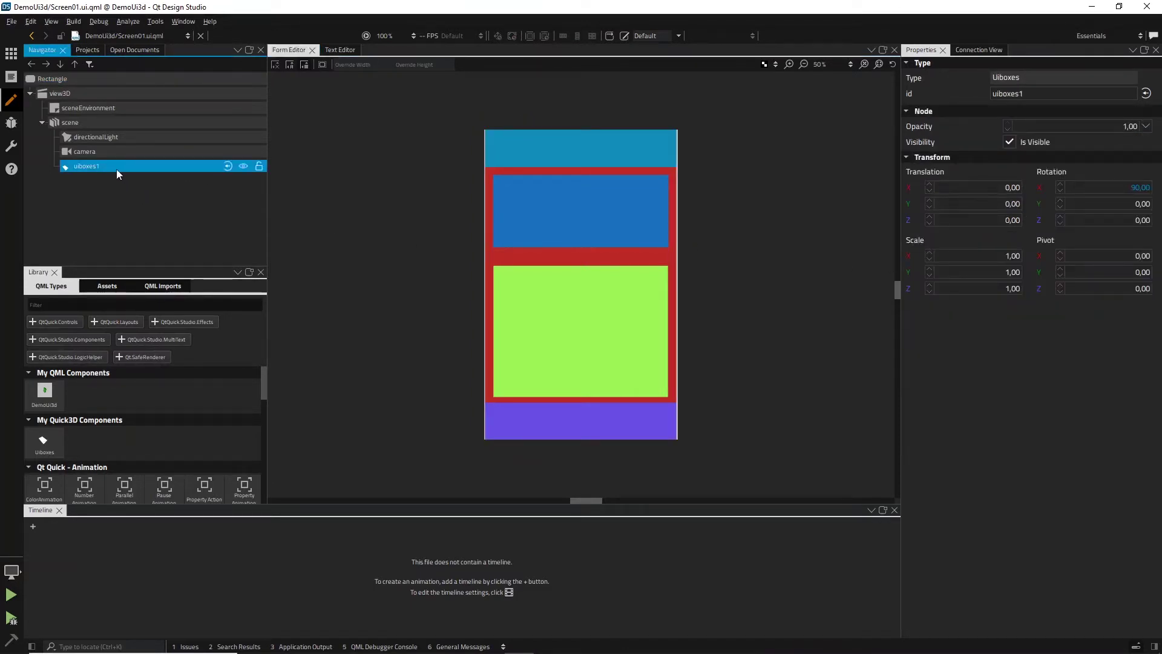
pyautogui.moveTo(117, 169)
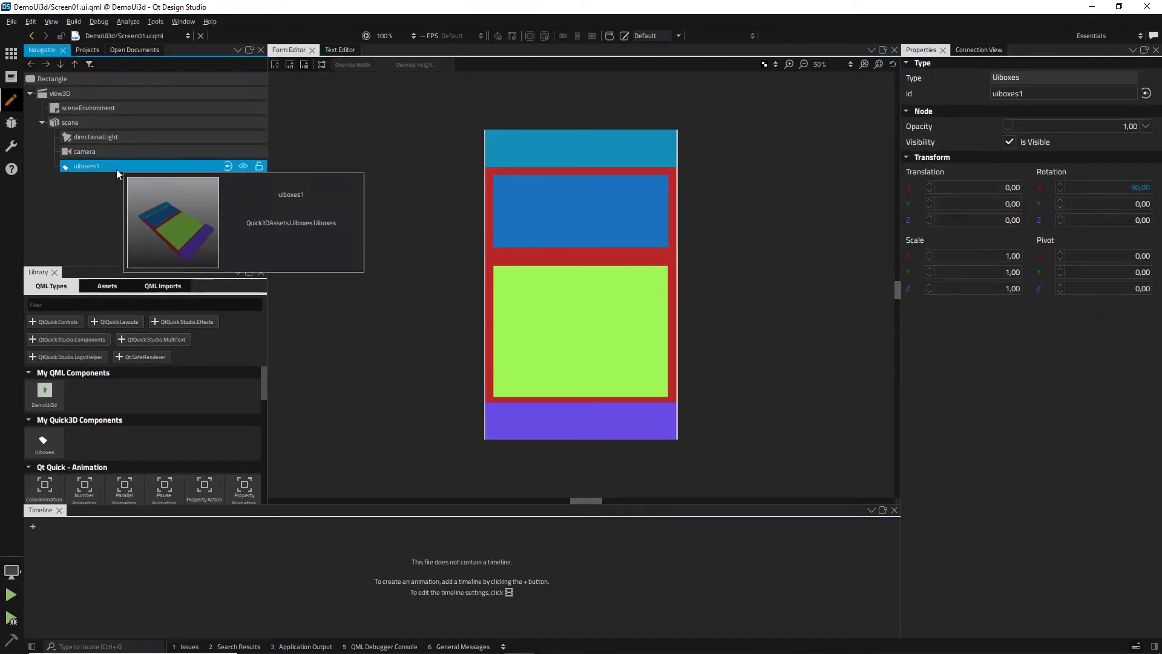
pyautogui.rightClick(84, 166)
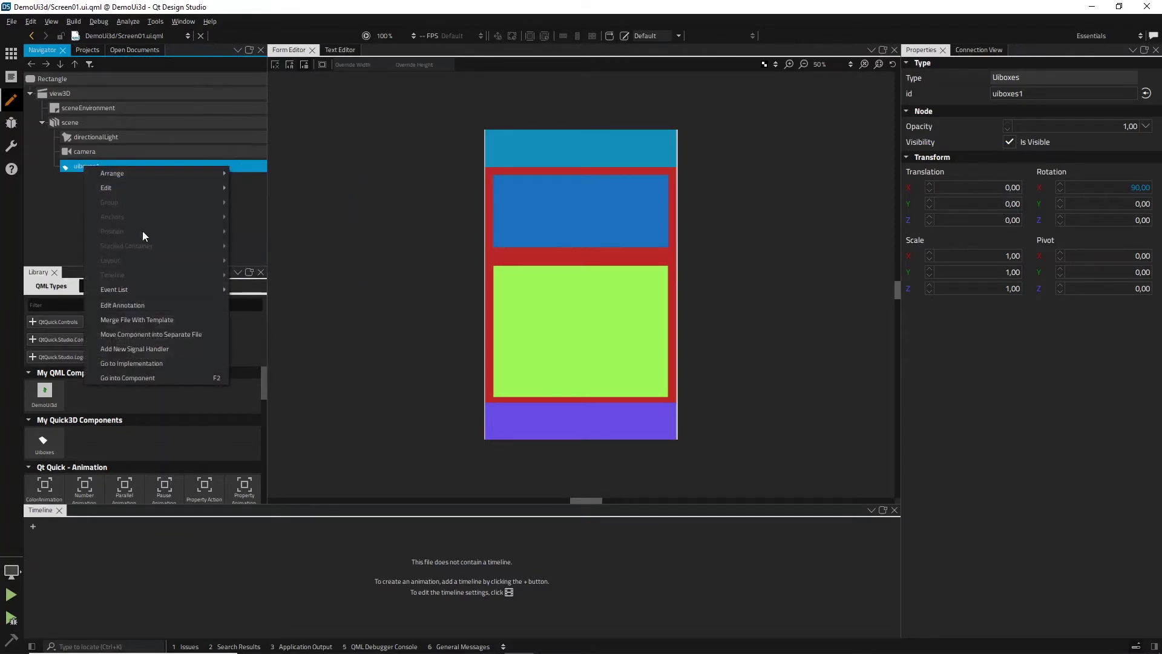
pyautogui.click(155, 376)
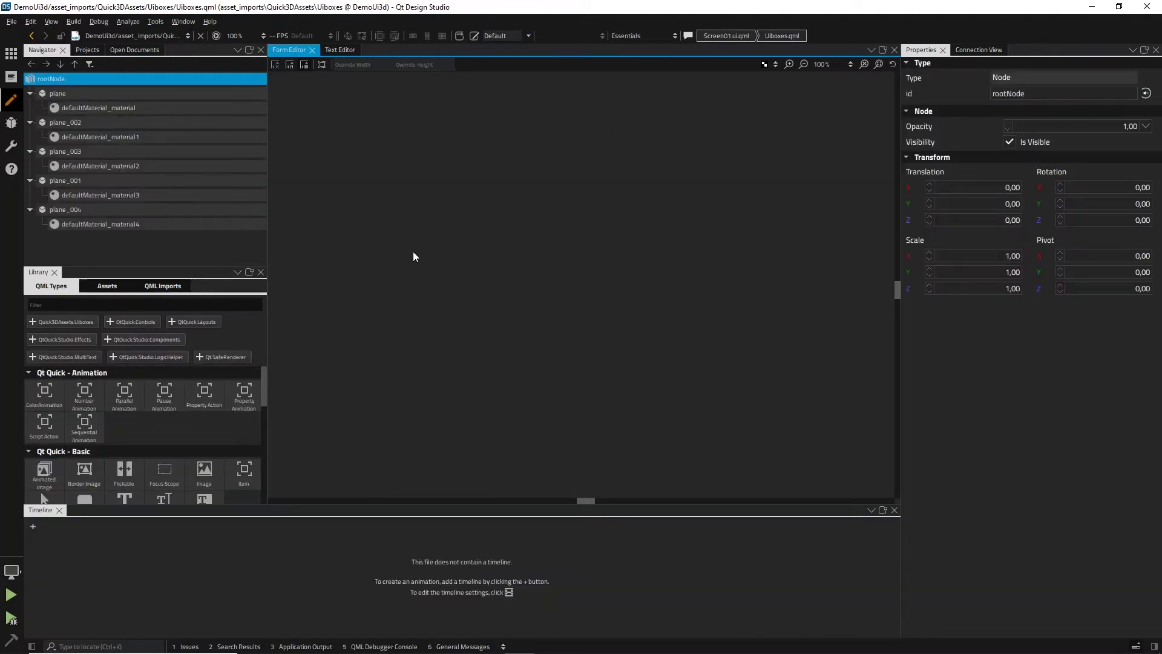
pyautogui.click(51, 21)
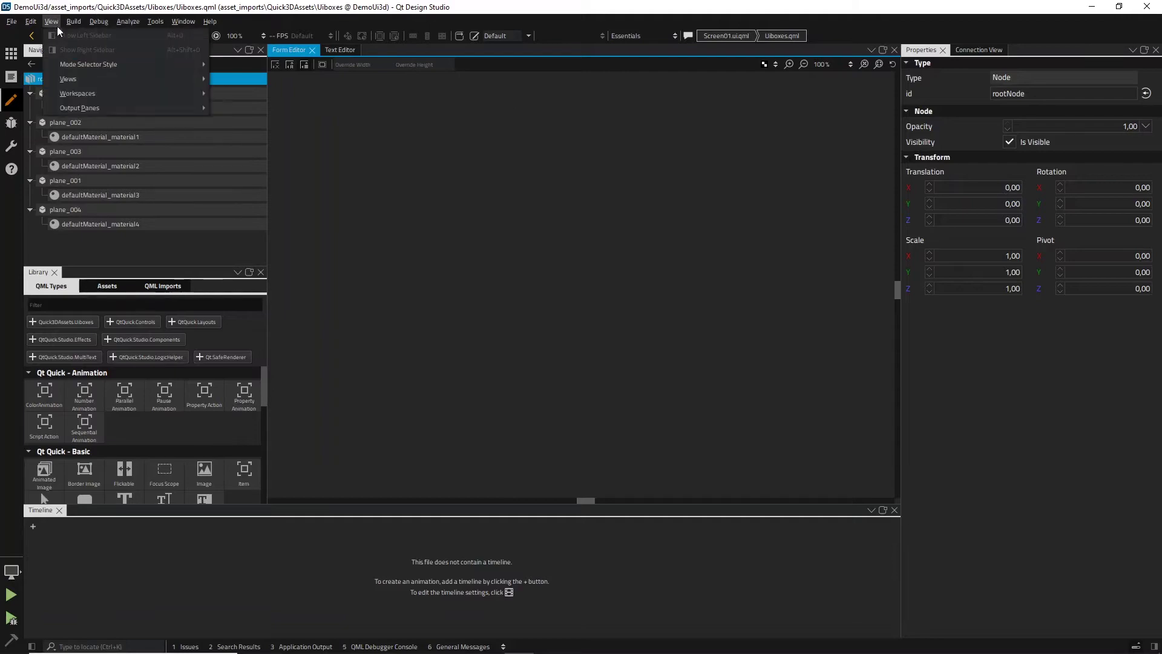
pyautogui.moveTo(77, 81)
pyautogui.click(302, 139)
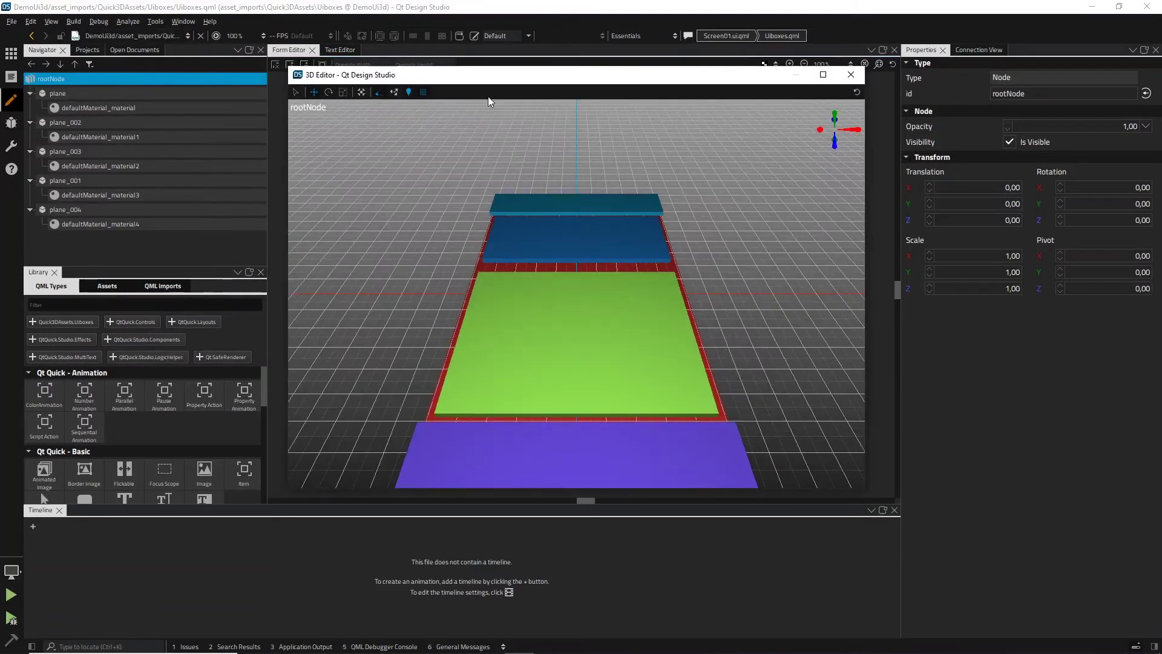
pyautogui.scroll(-3, 554, 198)
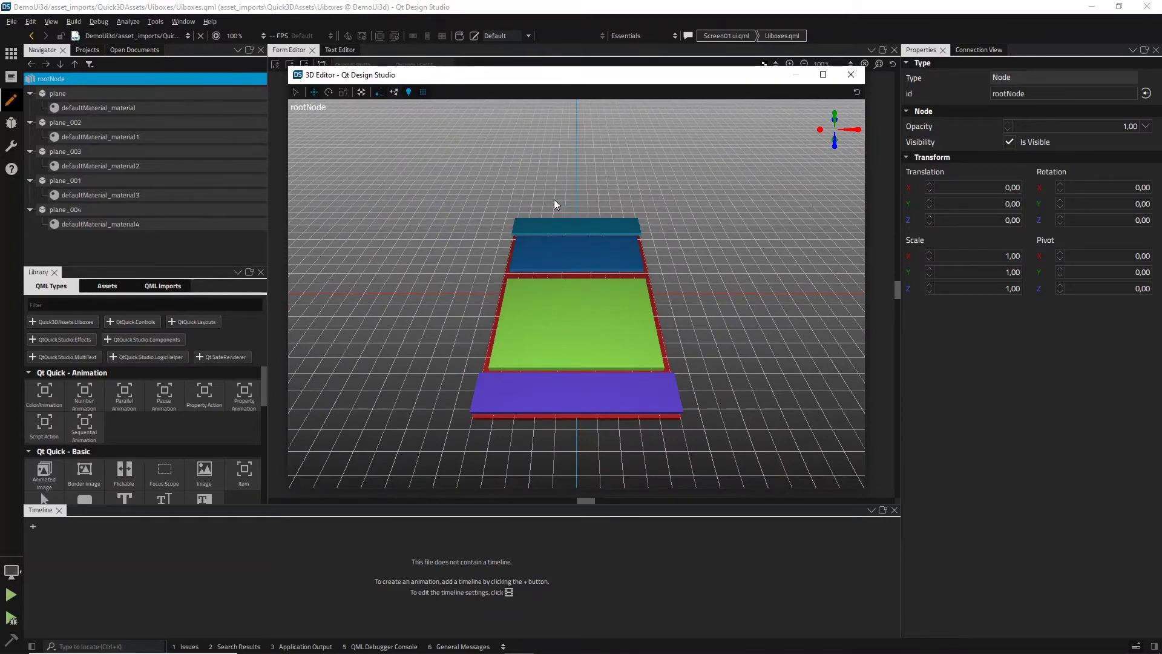
# Add a timeline to the Uiboxes component with frames 0 to 1000 and remove its default timelineAnimation.
pyautogui.click(34, 528)
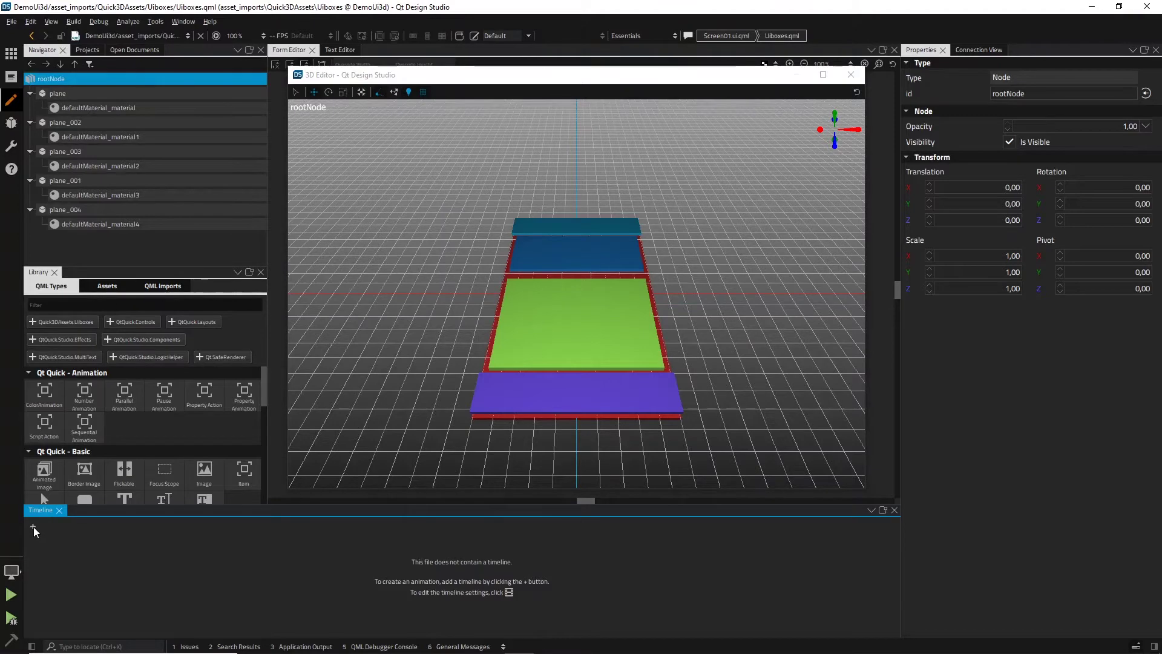
pyautogui.click(34, 527)
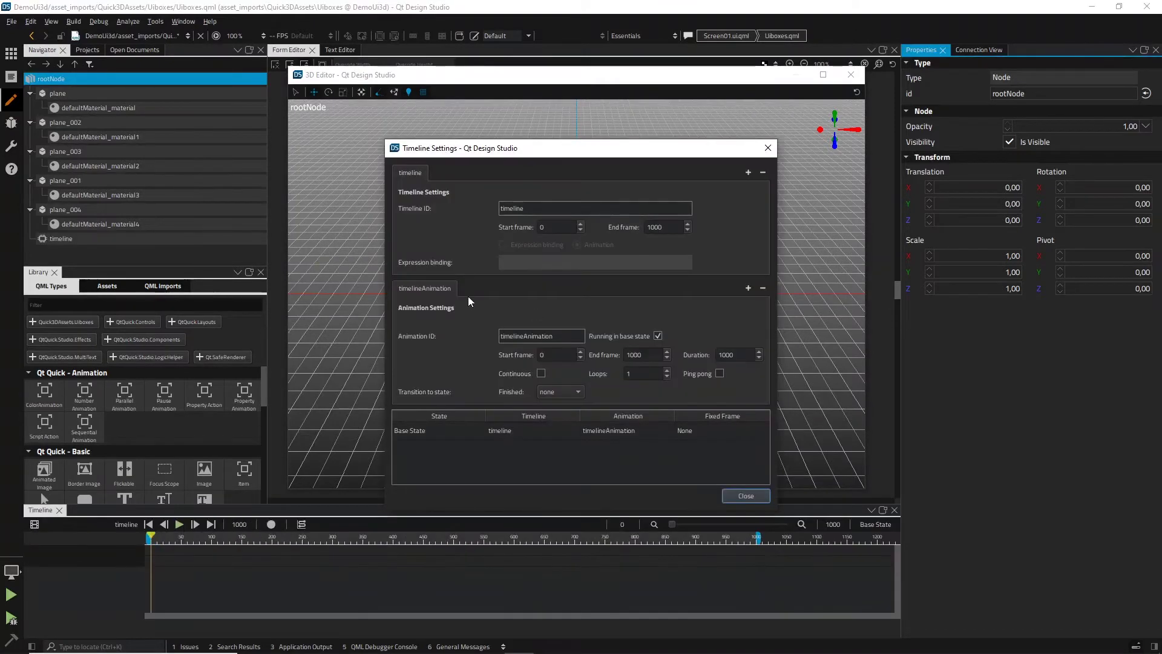
pyautogui.click(763, 288)
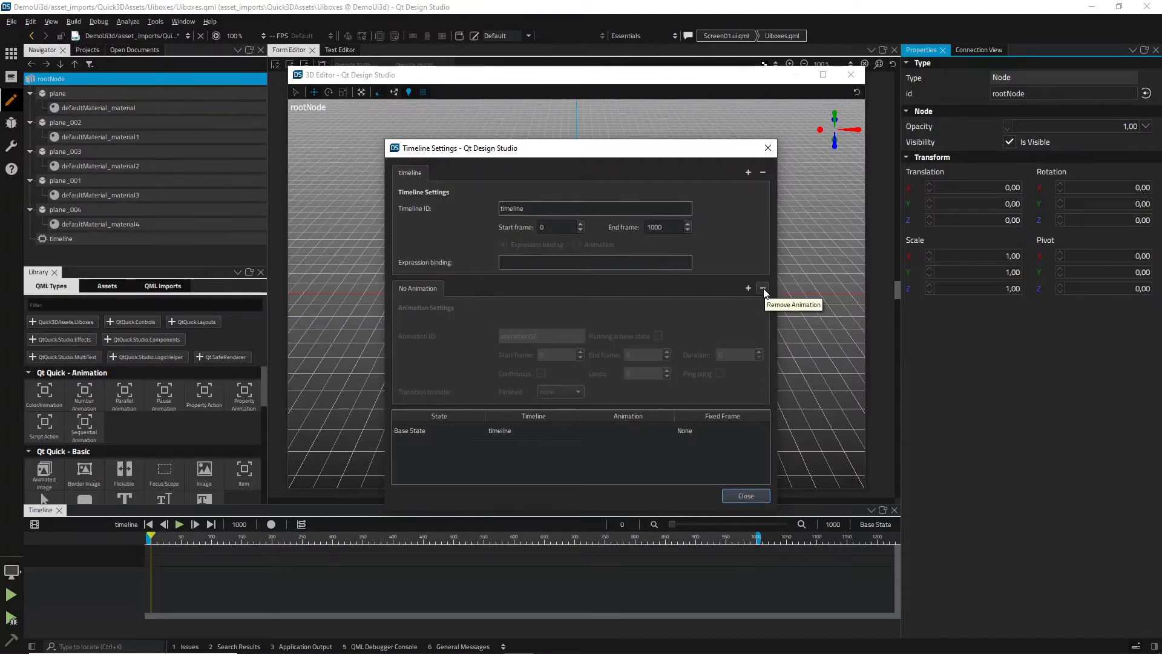
pyautogui.click(746, 497)
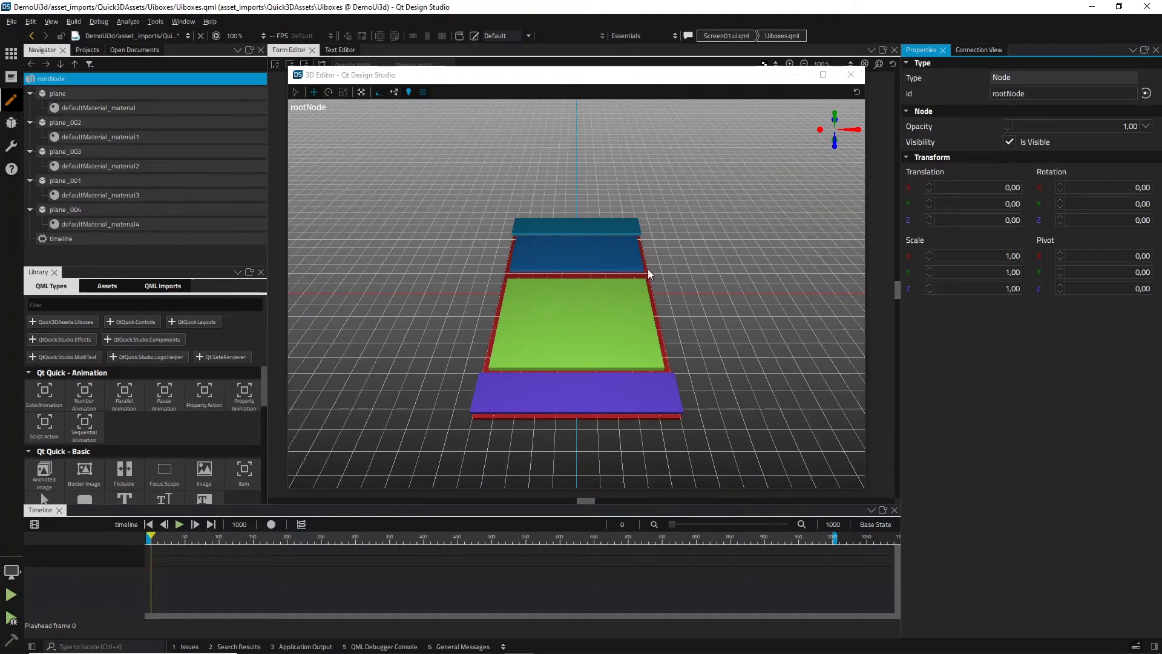
# Select the blue plane_003 panel, try shifting it along X to about -18.78, and undo the move.
pyautogui.click(582, 261)
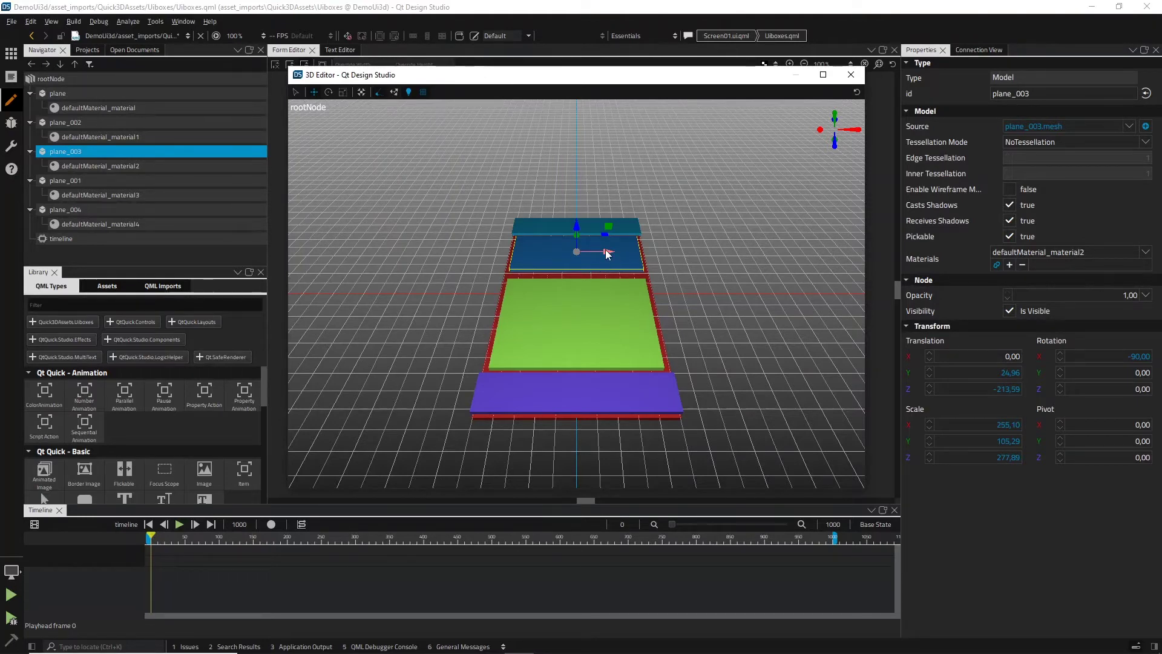
pyautogui.moveTo(602, 255)
pyautogui.mouseDown()
pyautogui.moveTo(627, 253)
pyautogui.moveTo(602, 251)
pyautogui.mouseUp()
pyautogui.click(30, 21)
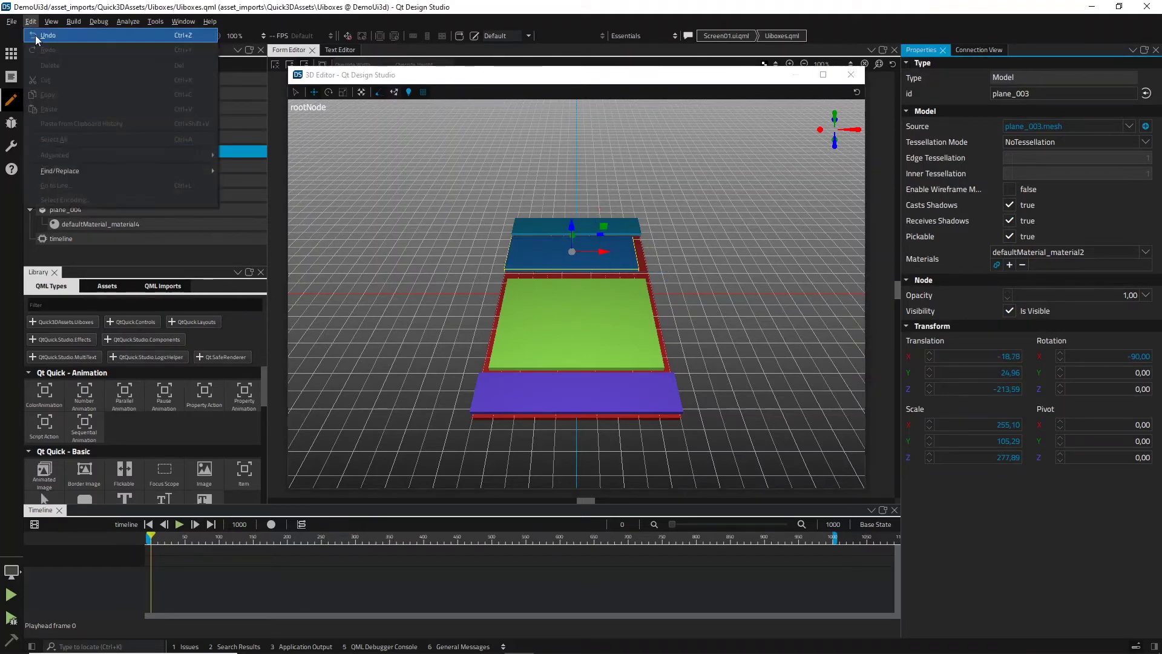
pyautogui.click(35, 36)
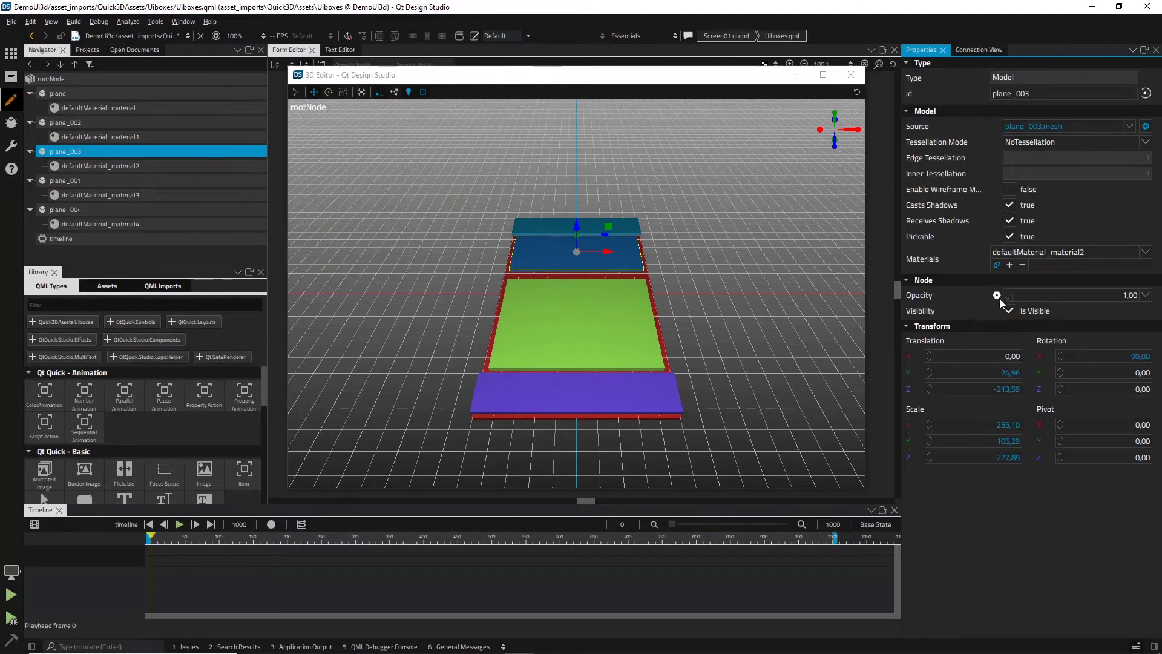
# Turn on automatic keyframe recording and key plane_003's opacity at 0 on frame 0.
pyautogui.click(271, 524)
pyautogui.click(1100, 295)
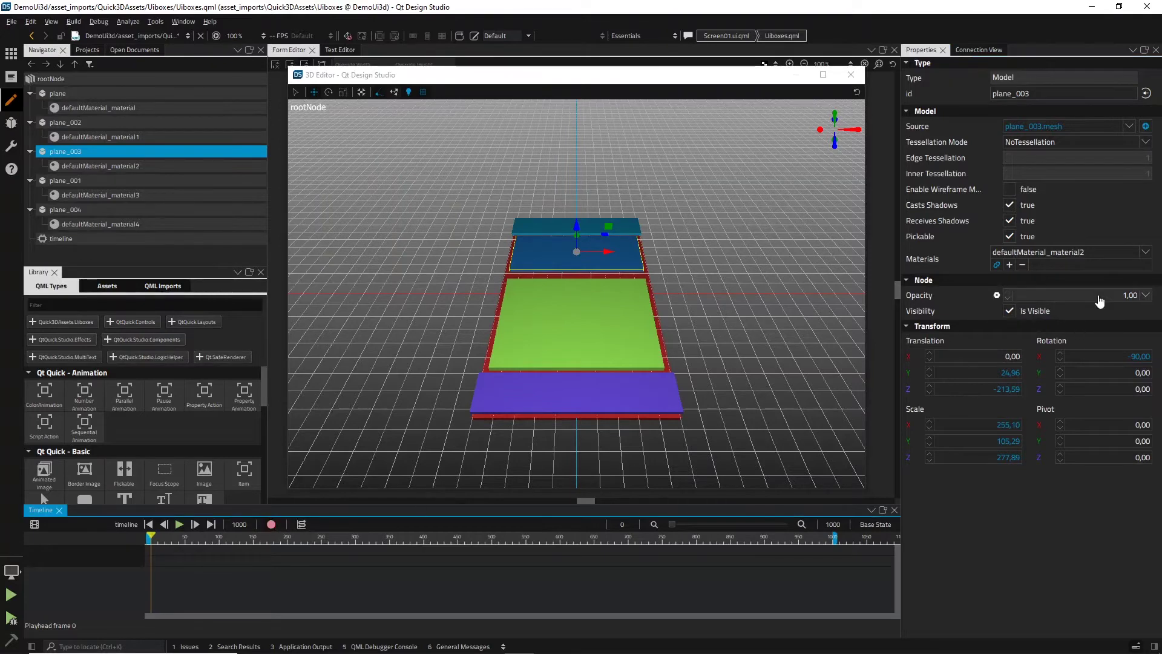
pyautogui.write('0')
pyautogui.press('Return')
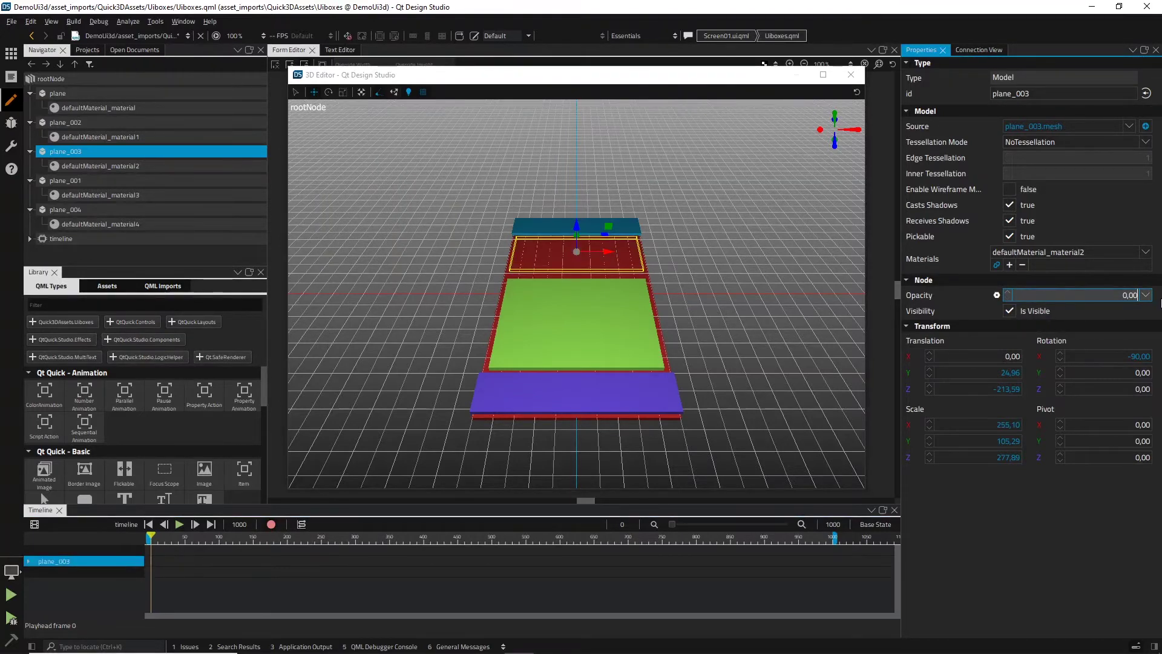
# Insert an opacity keyframe for plane_003 at frame 380, keeping the opacity at 0.
pyautogui.moveTo(151, 537); pyautogui.dragTo(410, 542)
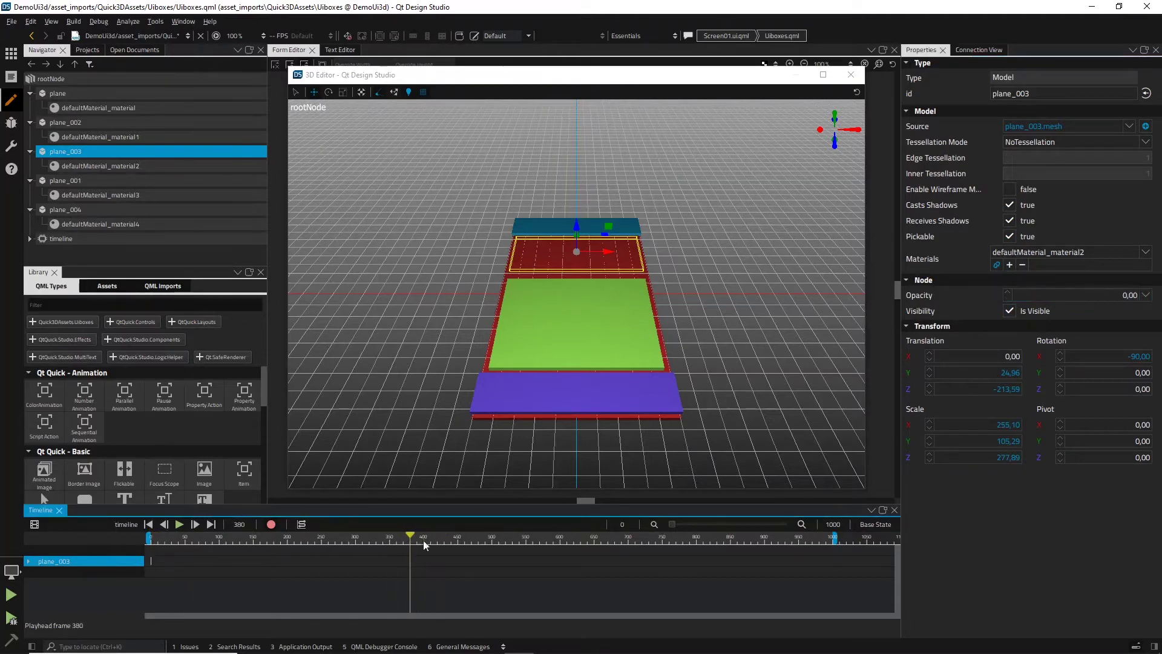
pyautogui.click(996, 295)
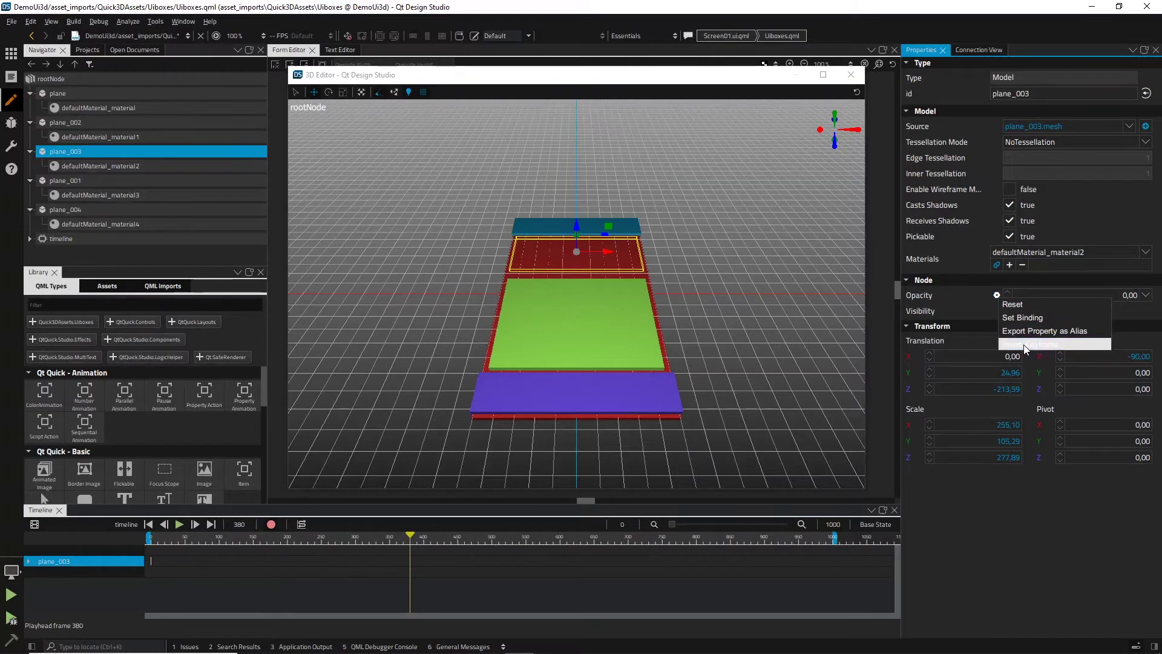
pyautogui.click(1026, 344)
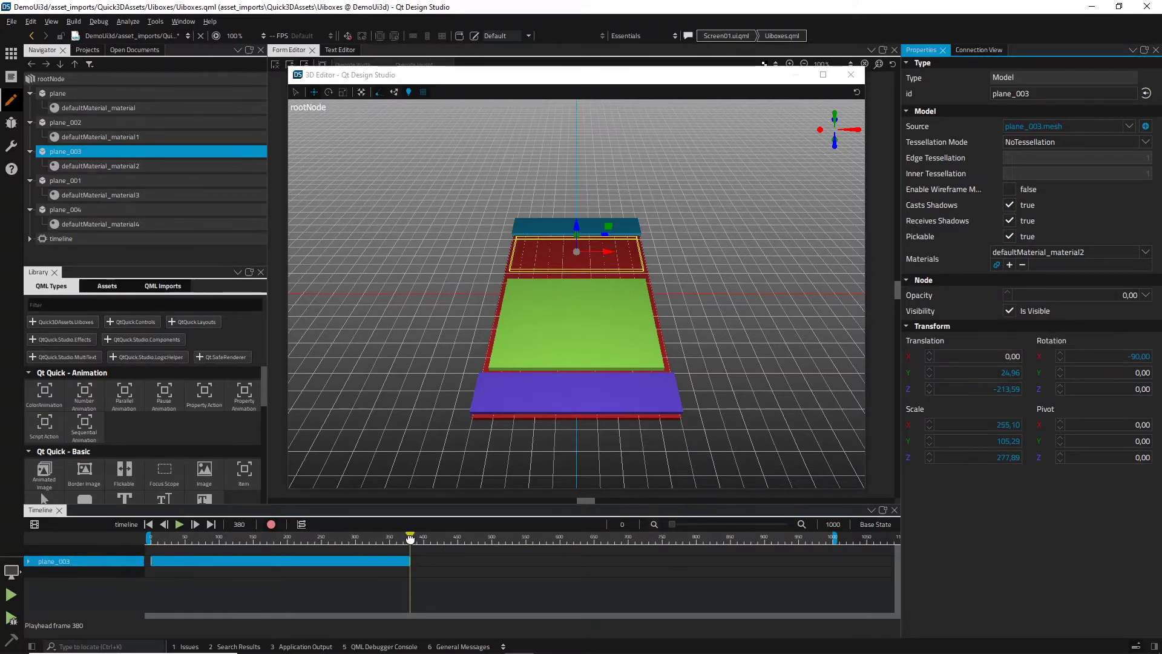
# Record an opacity keyframe of 1 for plane_003 at frame 445.
pyautogui.moveTo(412, 539); pyautogui.dragTo(454, 541)
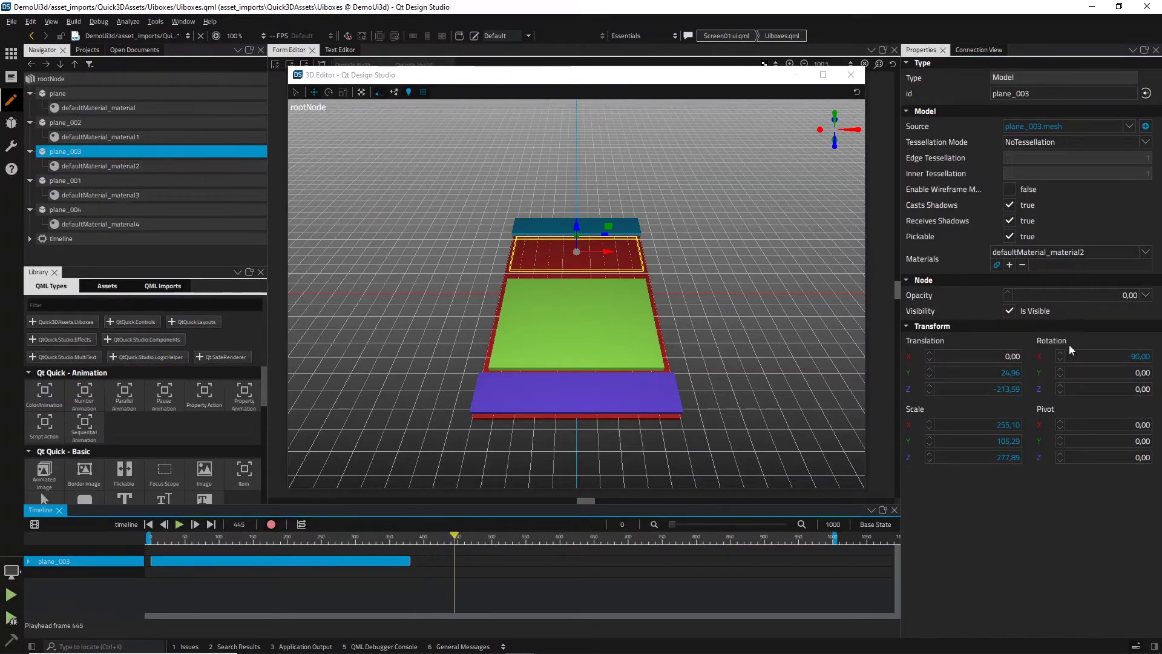
pyautogui.click(1149, 297)
pyautogui.moveTo(1016, 309); pyautogui.dragTo(1150, 307)
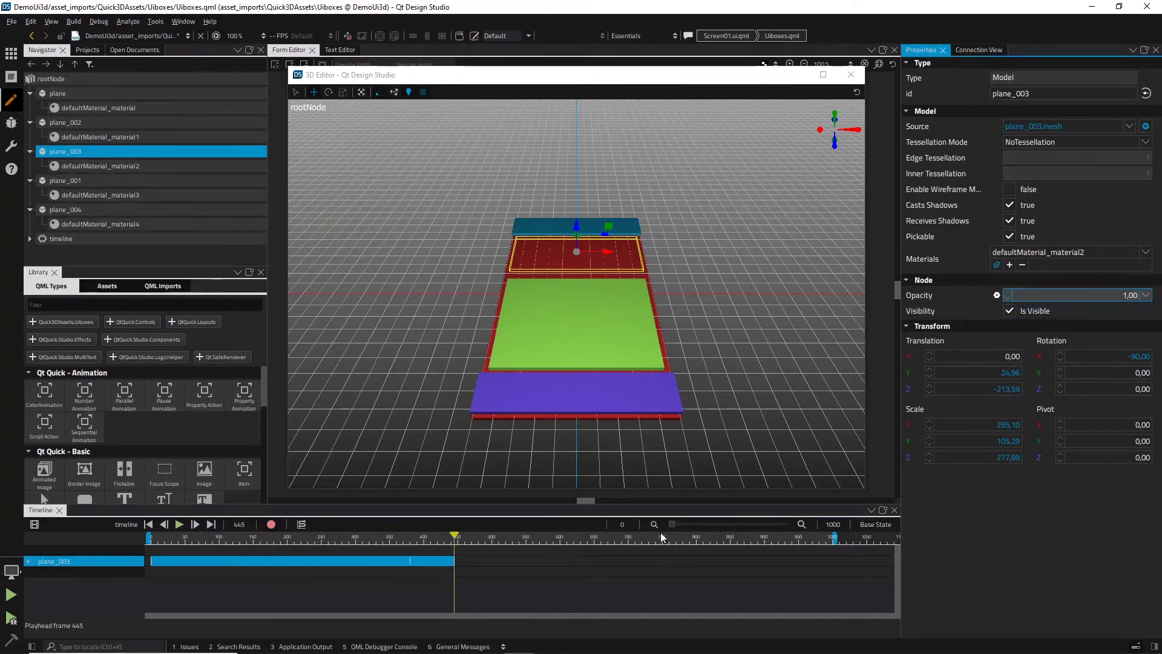
# Expand plane_003's opacity track and rearrange the workspace with a taller timeline and the 3D Editor docked beside the Form Editor.
pyautogui.moveTo(455, 537); pyautogui.dragTo(412, 561)
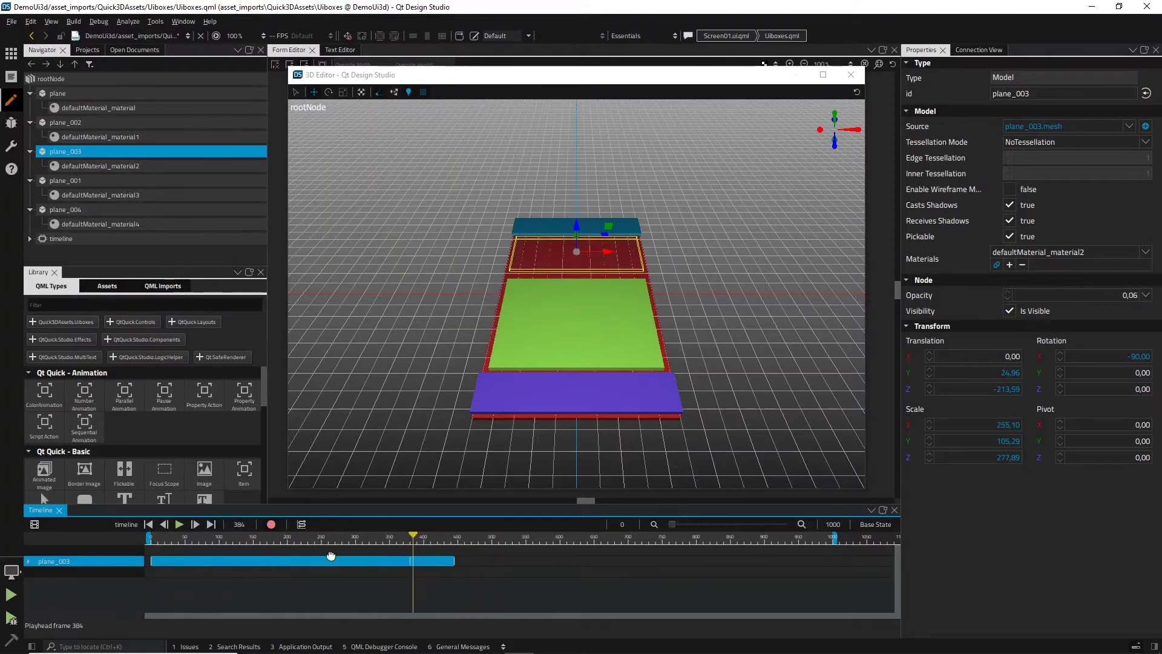
pyautogui.click(27, 562)
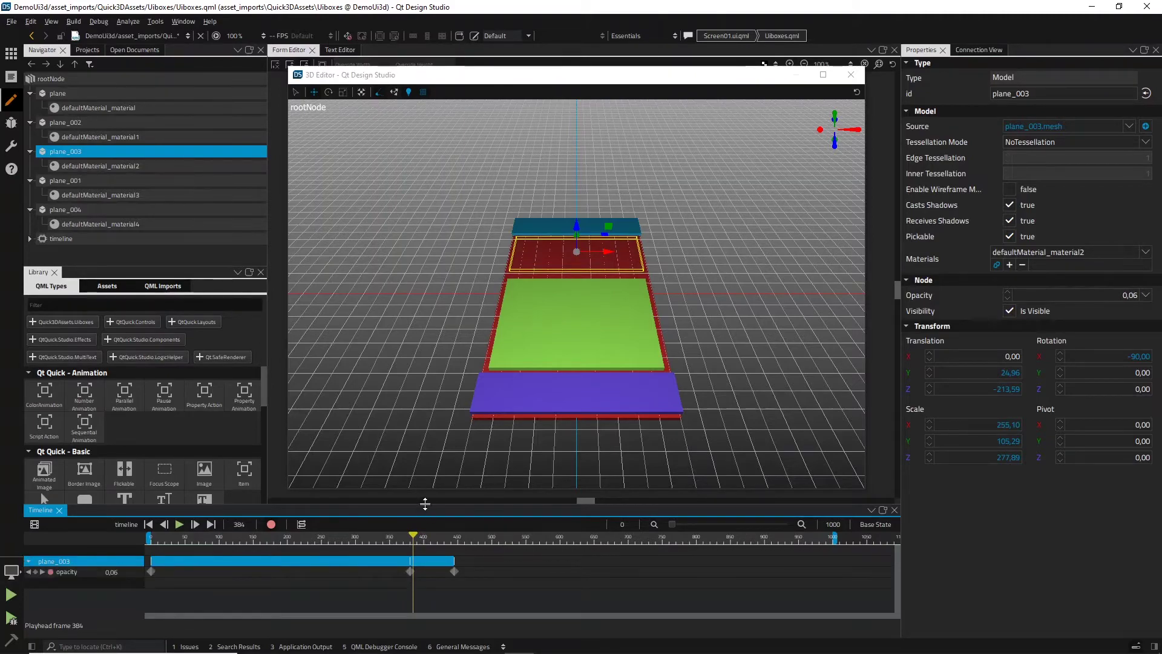
pyautogui.moveTo(425, 503); pyautogui.dragTo(433, 411)
pyautogui.moveTo(473, 77); pyautogui.dragTo(583, 228)
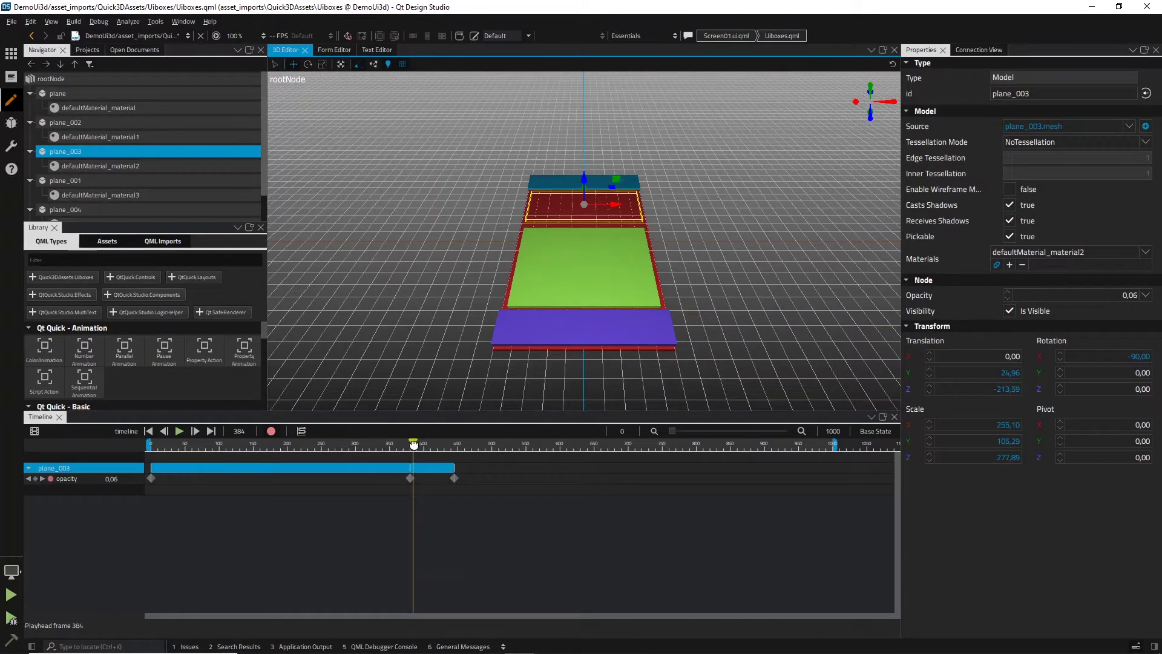
# Step the playhead back frame by frame to plane_003's opacity keyframe at frame 380.
pyautogui.click(163, 431)
pyautogui.click(164, 431)
pyautogui.click(163, 430)
pyautogui.click(163, 431)
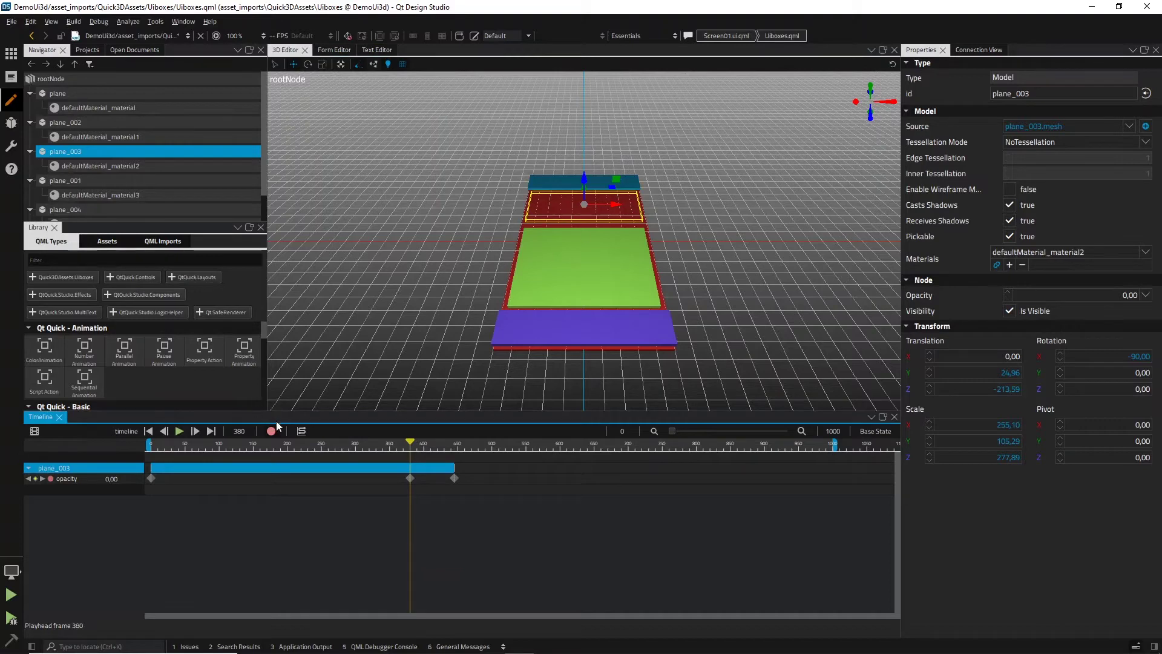
# Record x keyframes for plane_003: about -698 beside the layout at frame 380, and about 0 back in place at frame 445.
pyautogui.moveTo(612, 210); pyautogui.dragTo(430, 264)
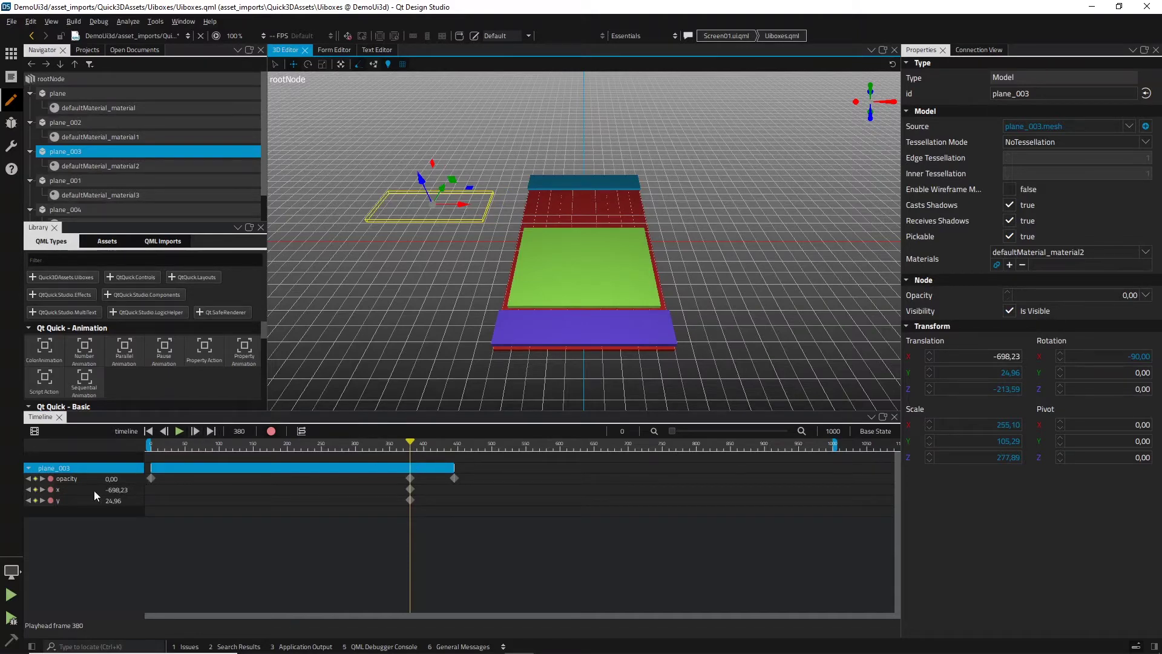
pyautogui.click(43, 493)
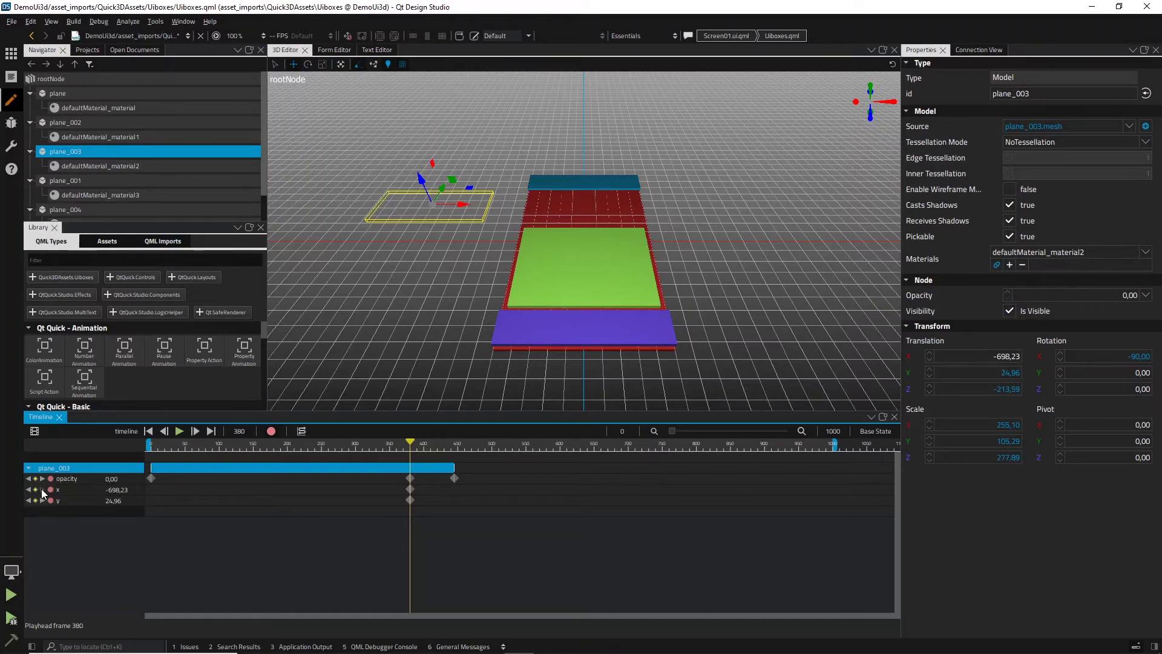
pyautogui.click(42, 479)
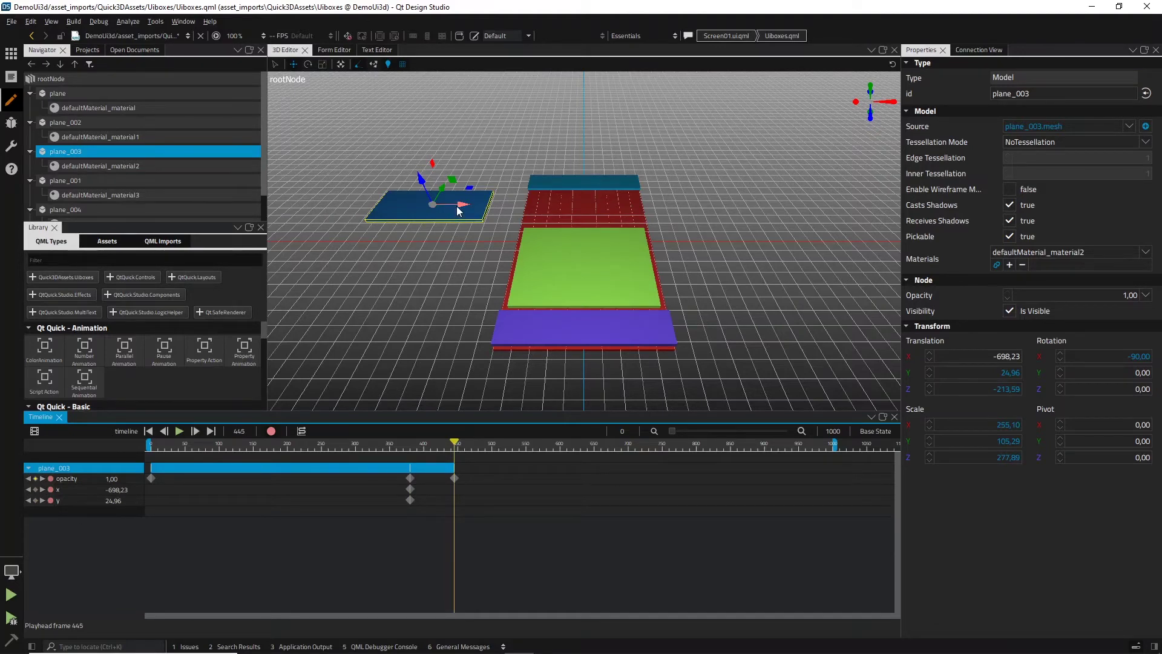
pyautogui.moveTo(459, 209); pyautogui.dragTo(608, 219)
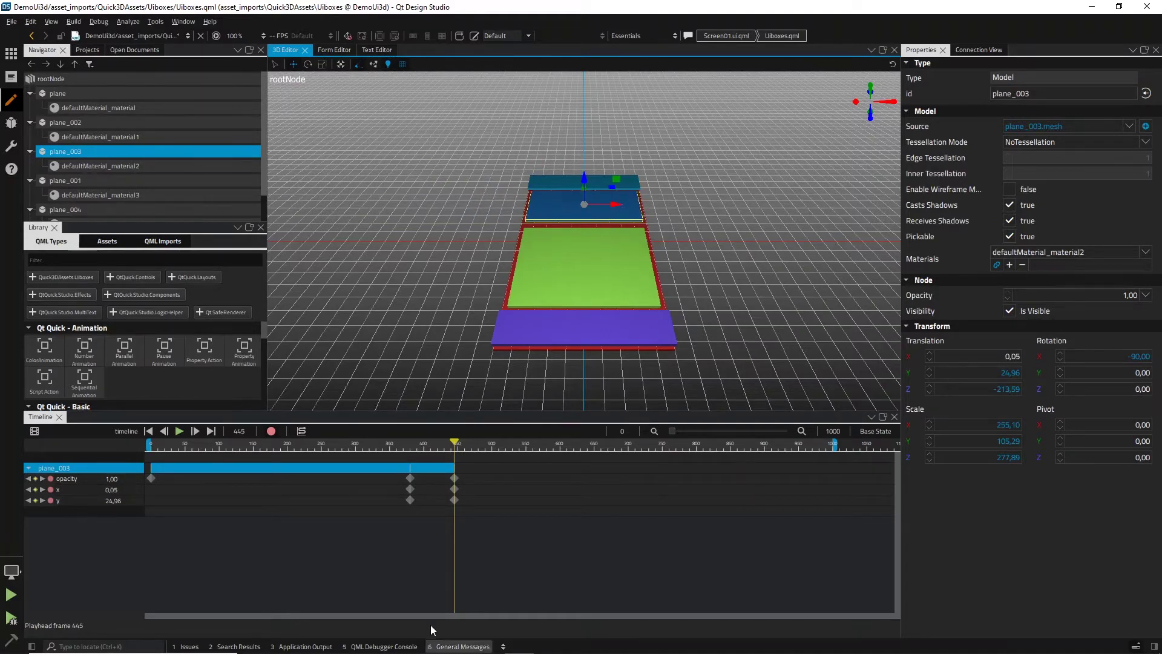
# Remove the y property from plane_003's timeline tracks and turn off keyframe recording with the playhead at frame 455.
pyautogui.rightClick(83, 502)
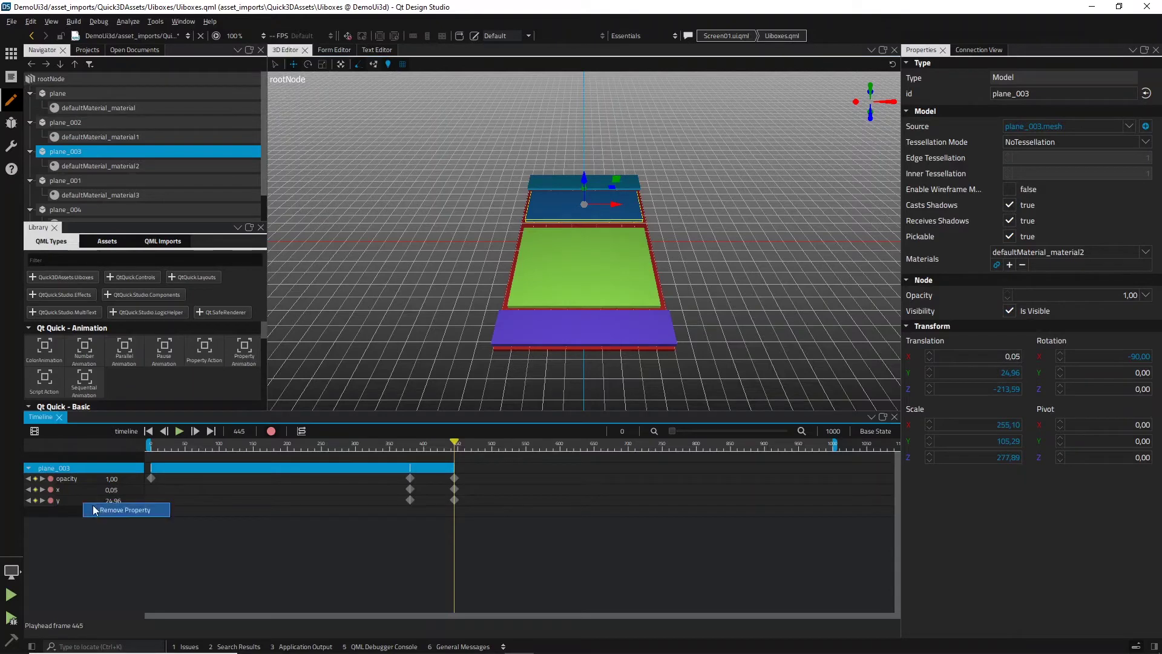
pyautogui.click(98, 511)
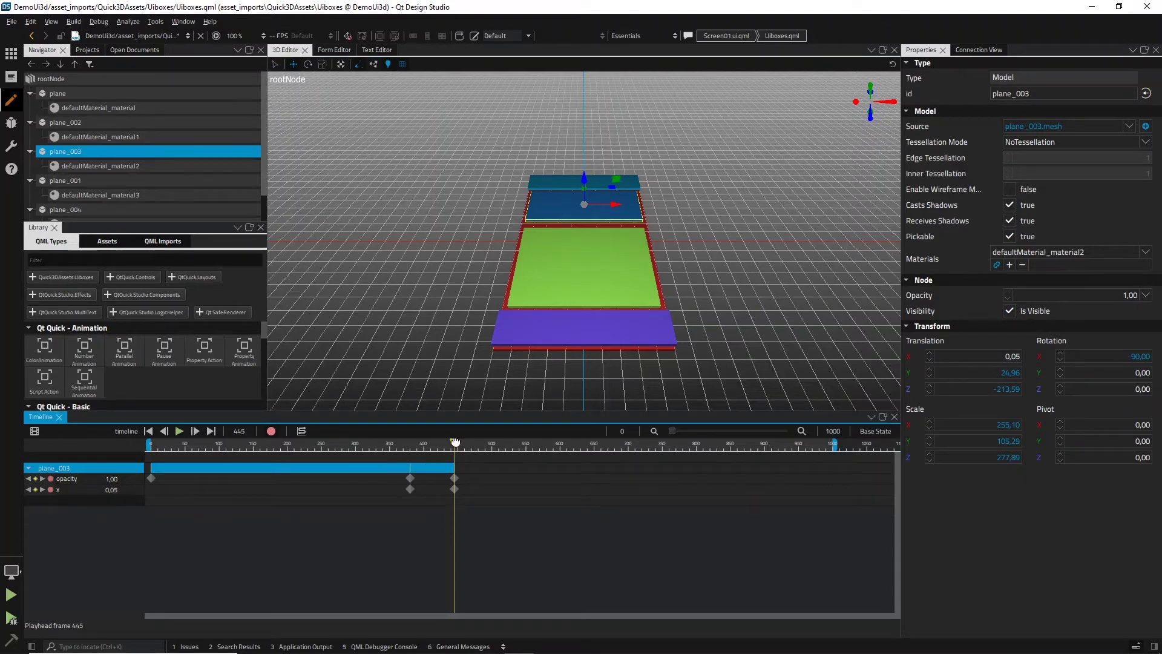
pyautogui.moveTo(455, 442); pyautogui.dragTo(460, 471)
pyautogui.click(270, 431)
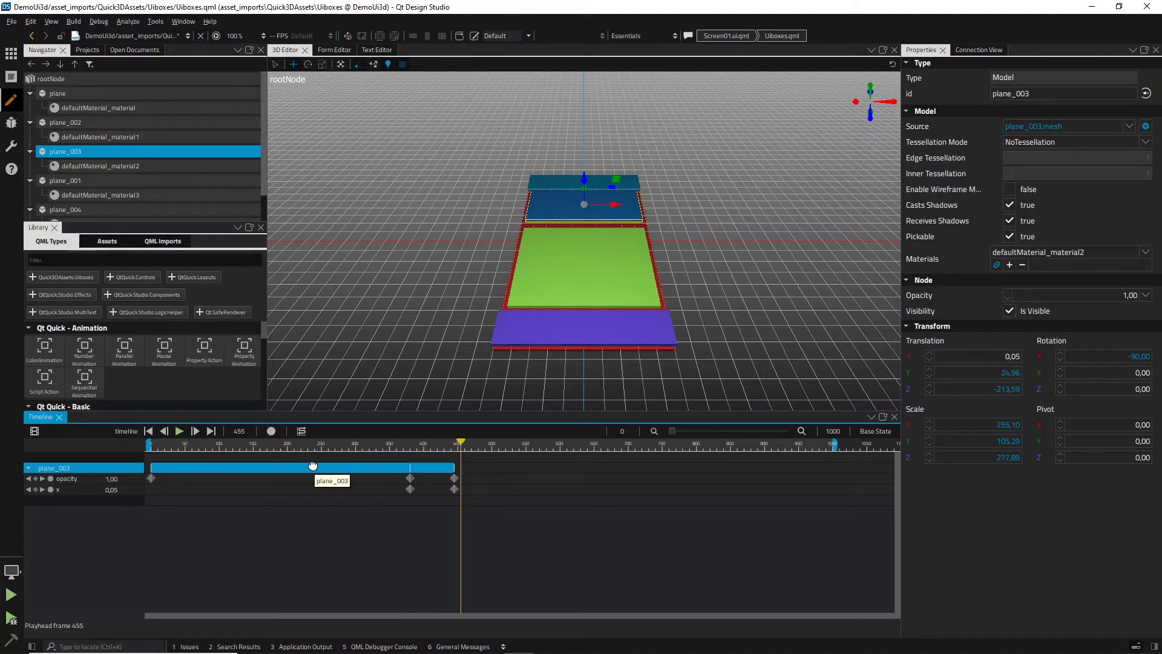
# Shorten the timeline and enlarge the Library beneath the Navigator so that the Qt Quick 3D types are accessible.
pyautogui.click(697, 267)
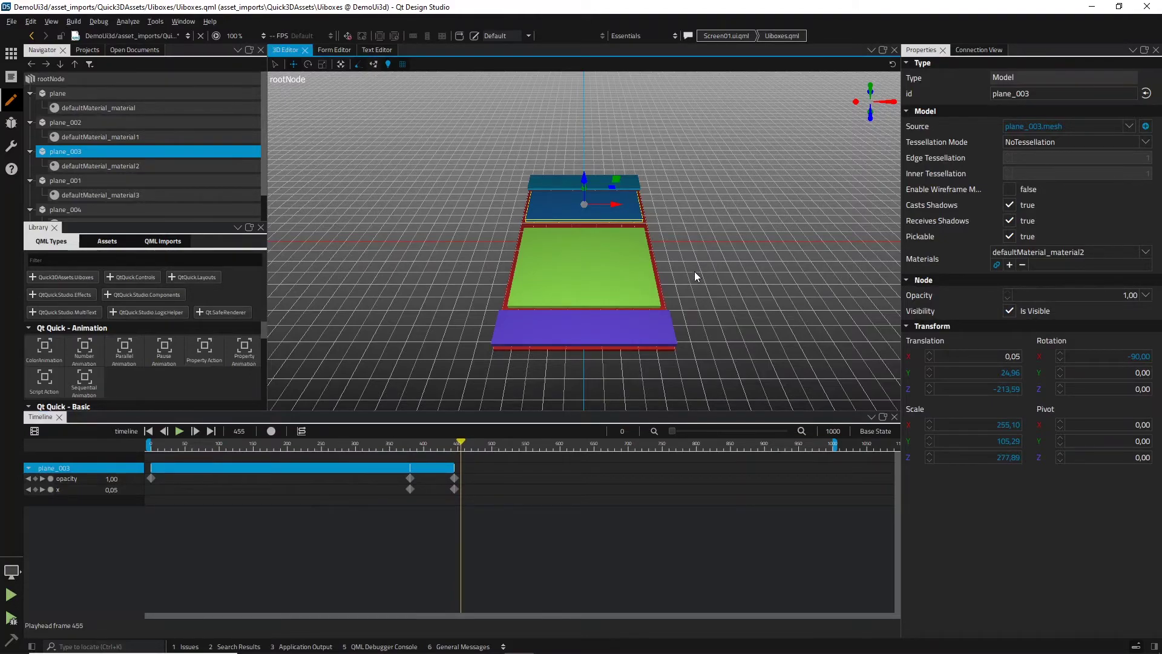
pyautogui.keyDown('alt'); pyautogui.moveTo(698, 261); pyautogui.dragTo(688, 283); pyautogui.keyUp('alt')
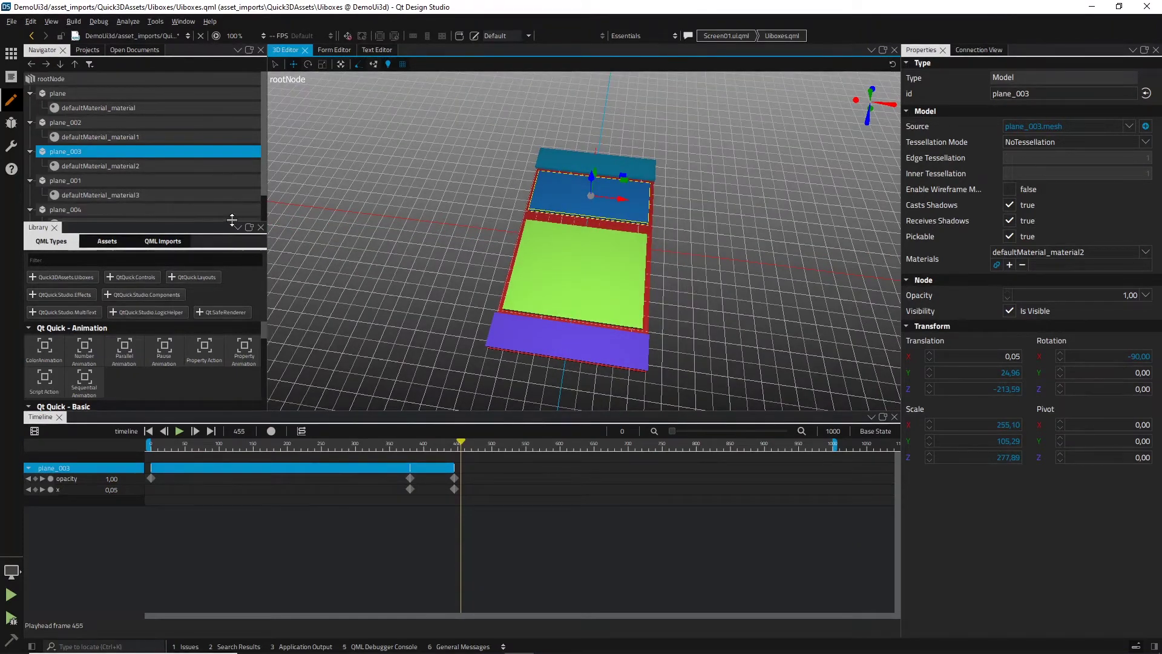
pyautogui.moveTo(228, 228); pyautogui.dragTo(218, 361)
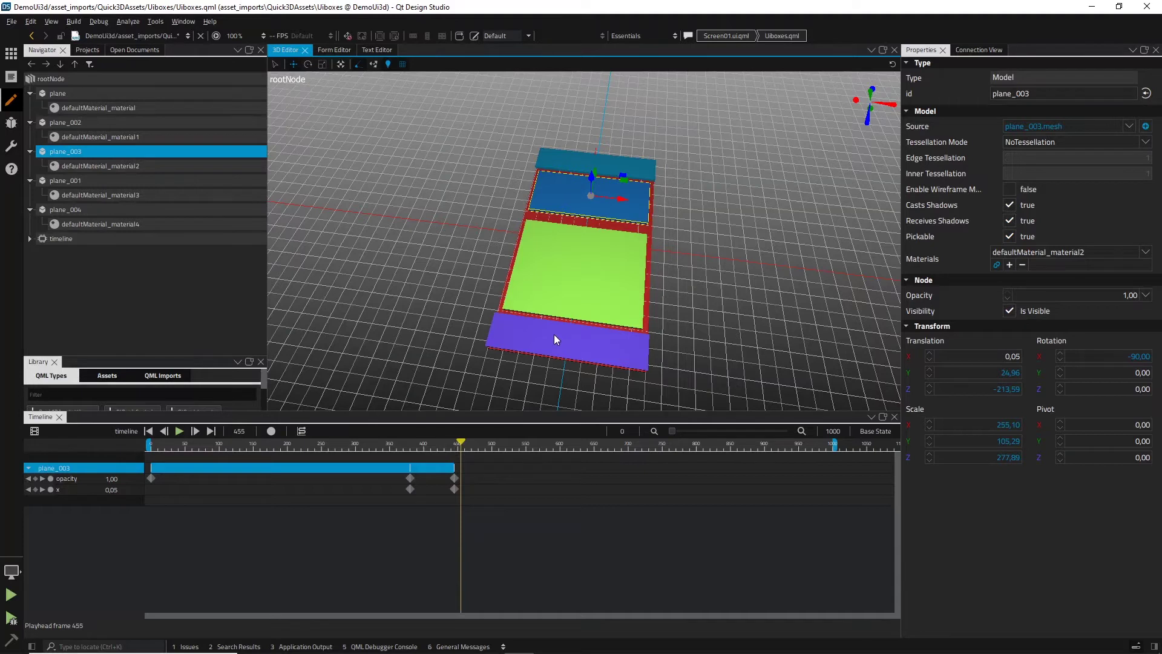
pyautogui.click(46, 80)
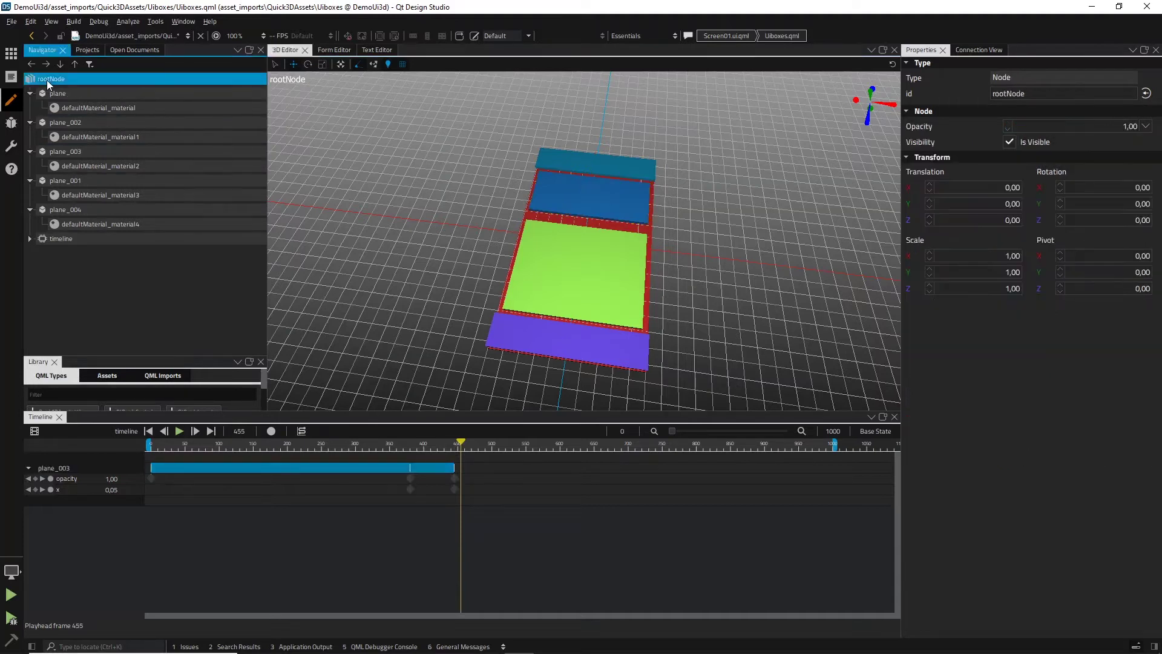
pyautogui.click(67, 355)
pyautogui.moveTo(67, 357); pyautogui.dragTo(67, 267)
pyautogui.moveTo(330, 412); pyautogui.dragTo(332, 547)
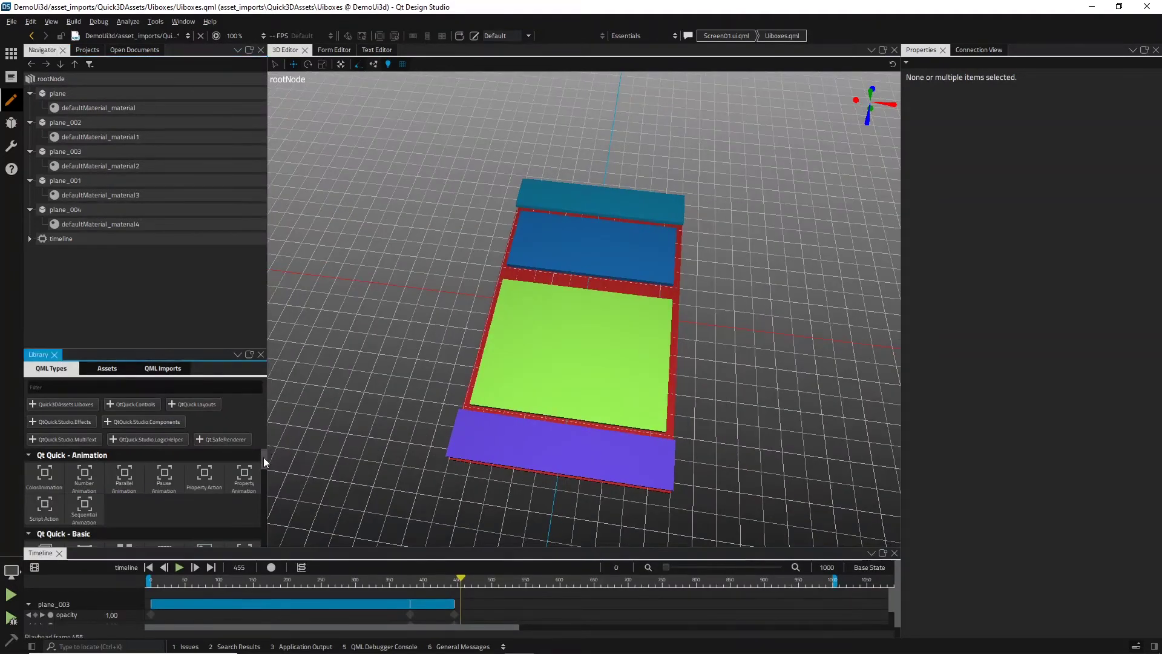
pyautogui.scroll(-3, 265, 467)
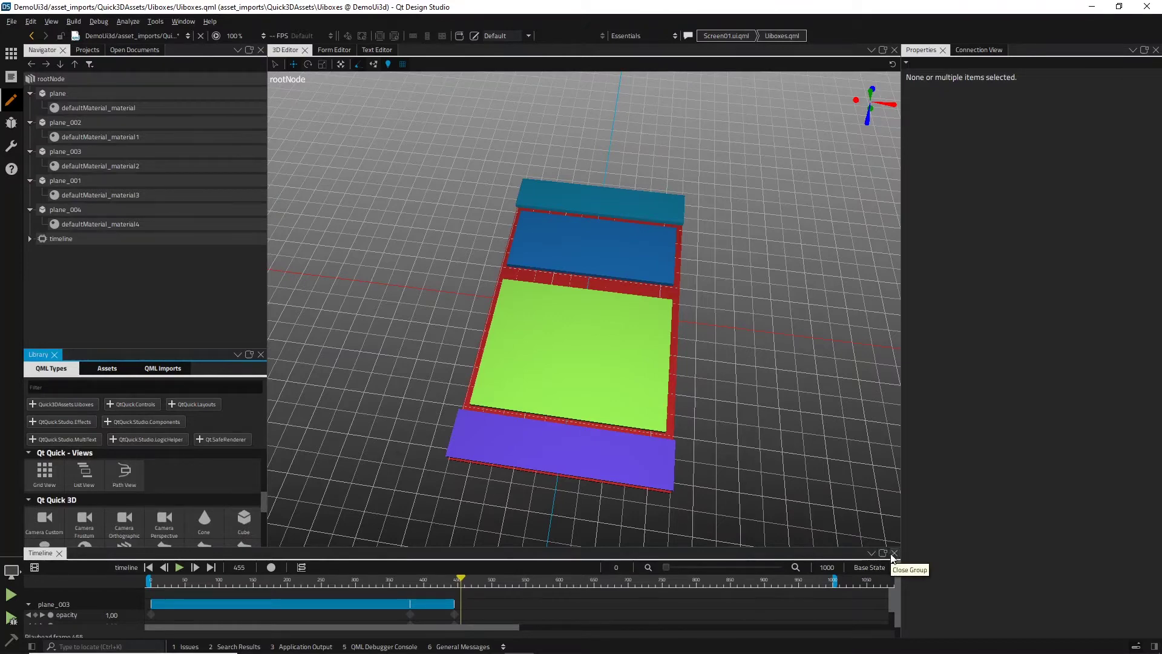
pyautogui.moveTo(763, 549); pyautogui.dragTo(571, 520)
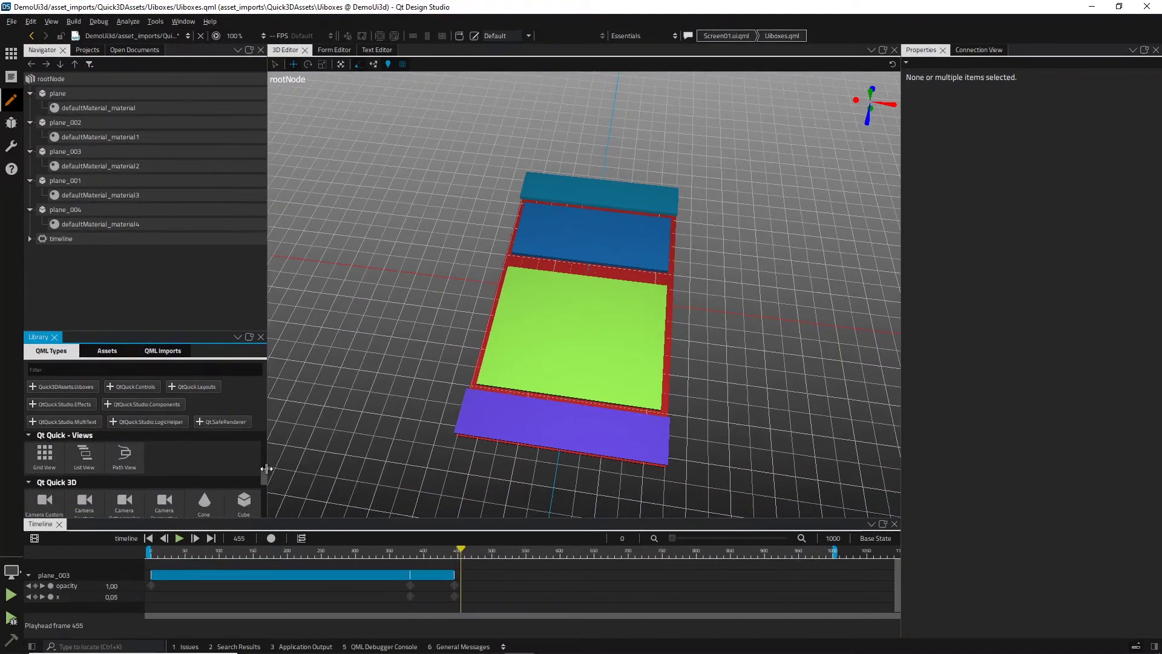
pyautogui.moveTo(191, 336); pyautogui.dragTo(184, 271)
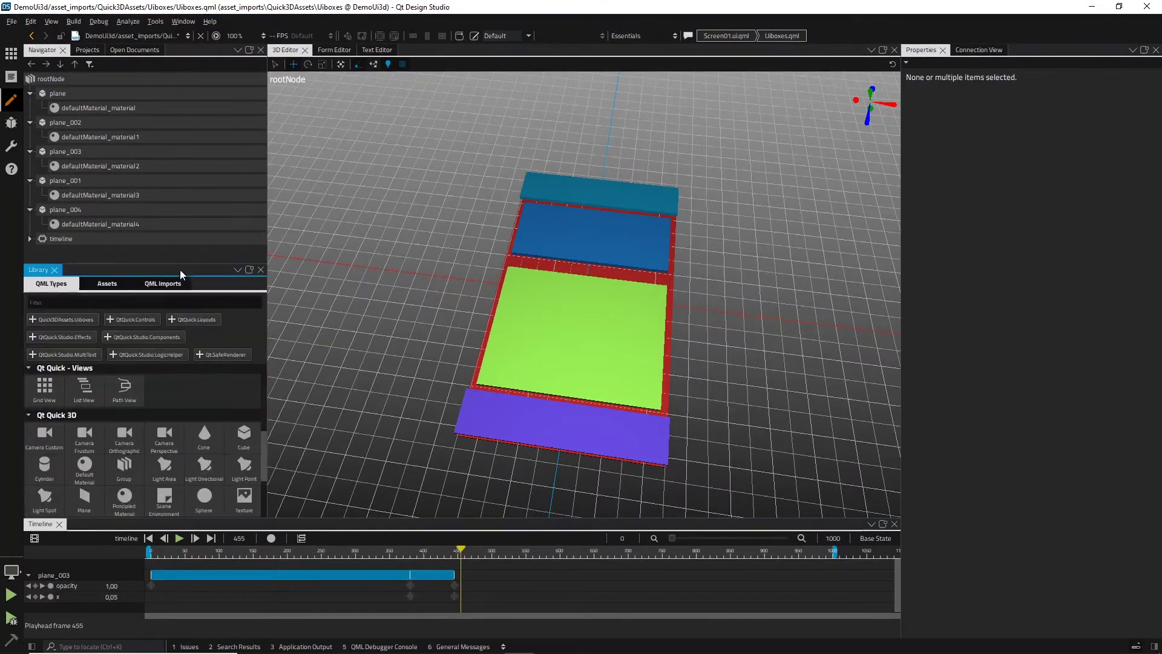
pyautogui.moveTo(264, 457); pyautogui.dragTo(263, 475)
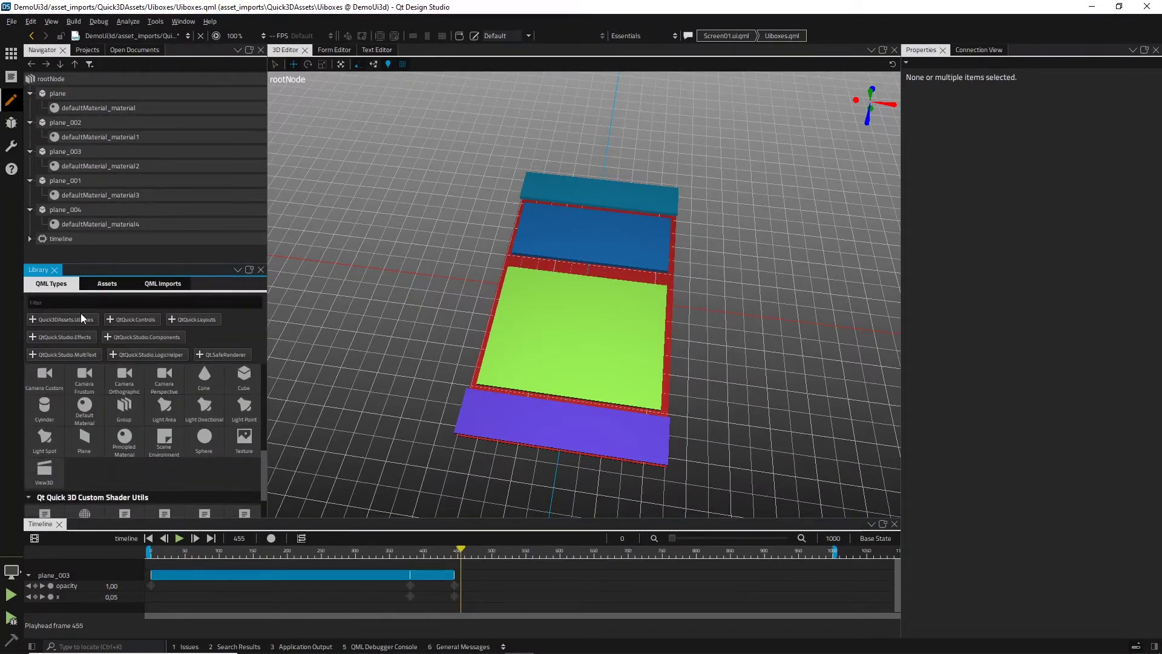
# Filter the Library by "text" and add four Qt Quick 3D Texture items to rootNode.
pyautogui.write('text')
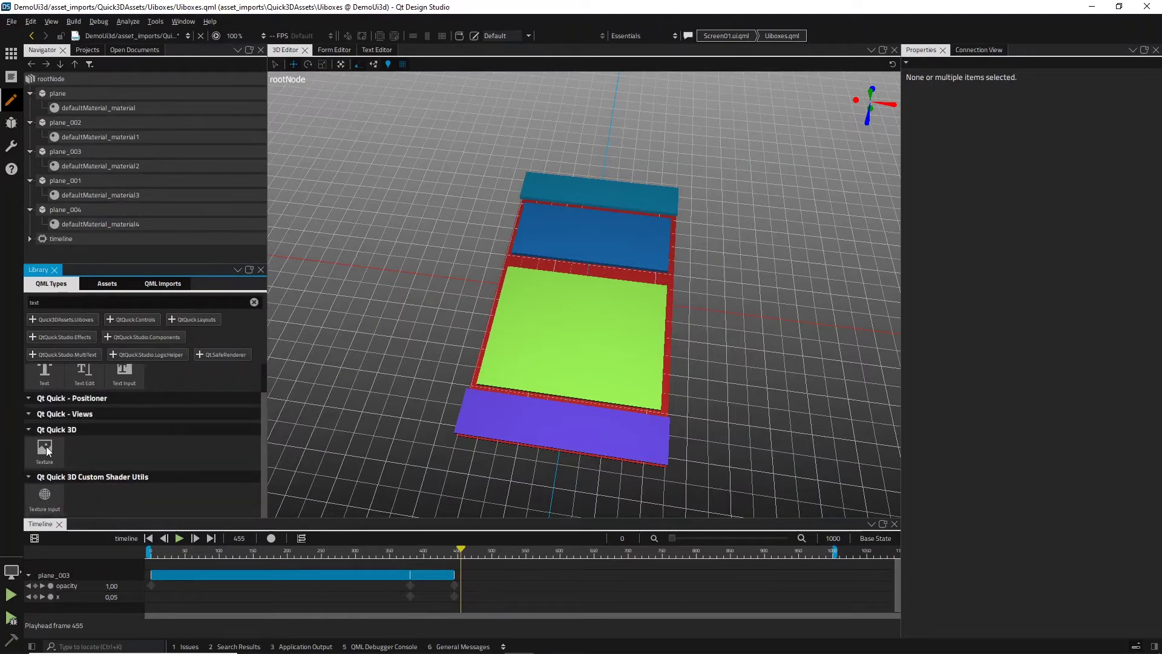
pyautogui.moveTo(48, 451); pyautogui.dragTo(99, 81)
pyautogui.moveTo(45, 451); pyautogui.dragTo(70, 81)
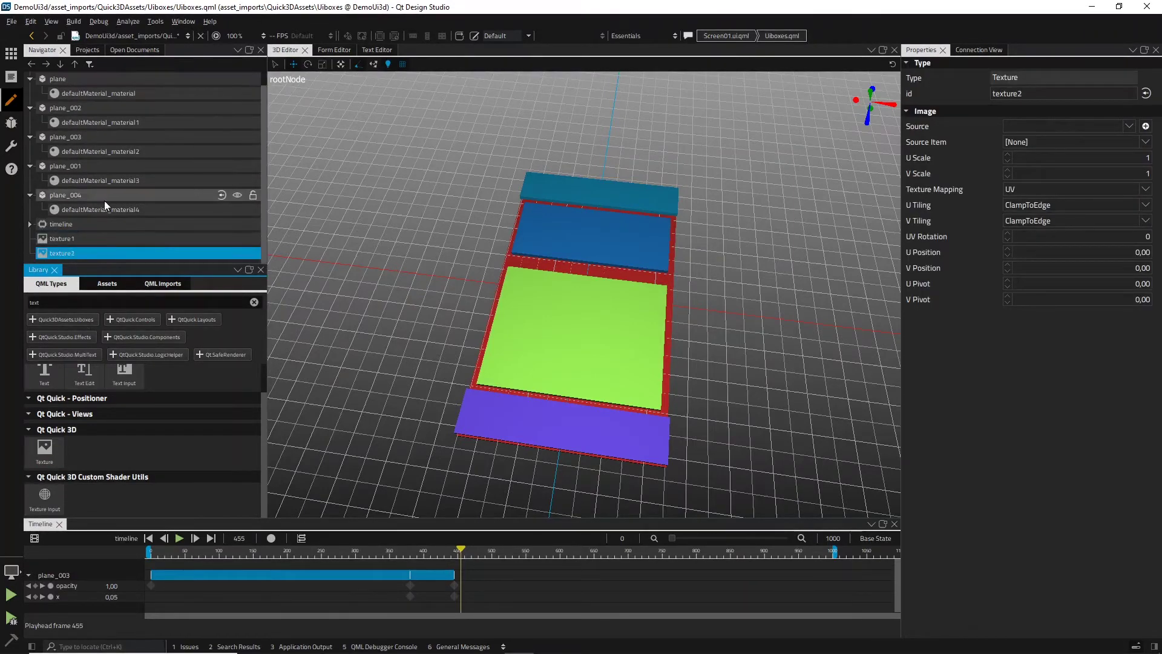
pyautogui.moveTo(45, 451); pyautogui.dragTo(64, 80)
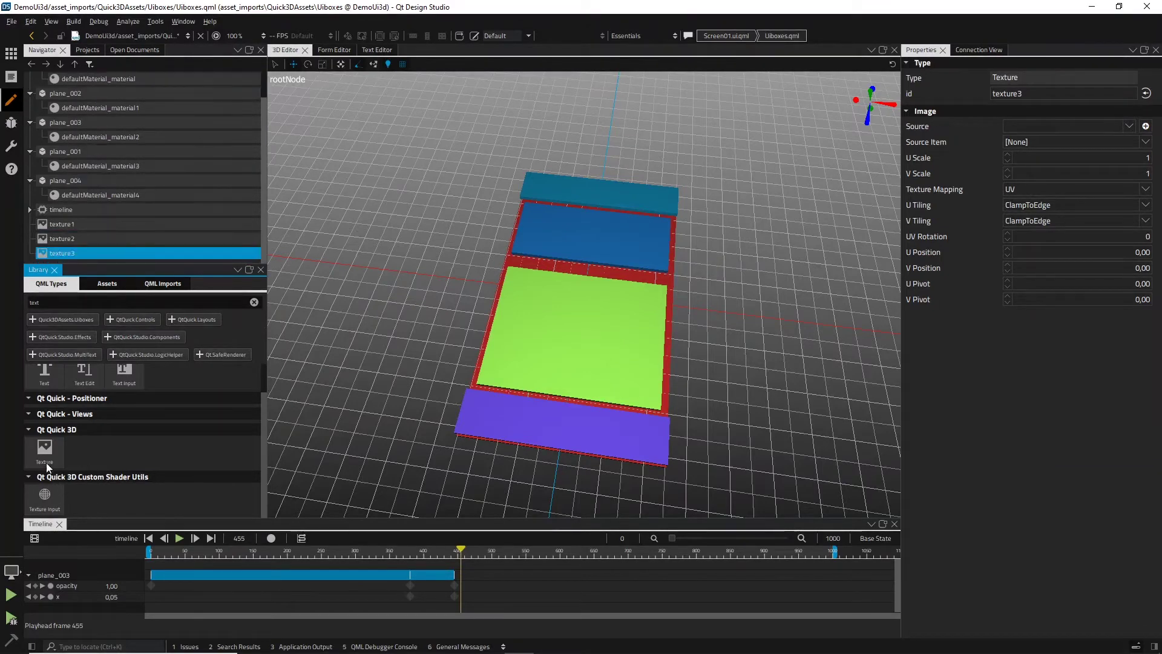
pyautogui.moveTo(44, 463); pyautogui.dragTo(86, 77)
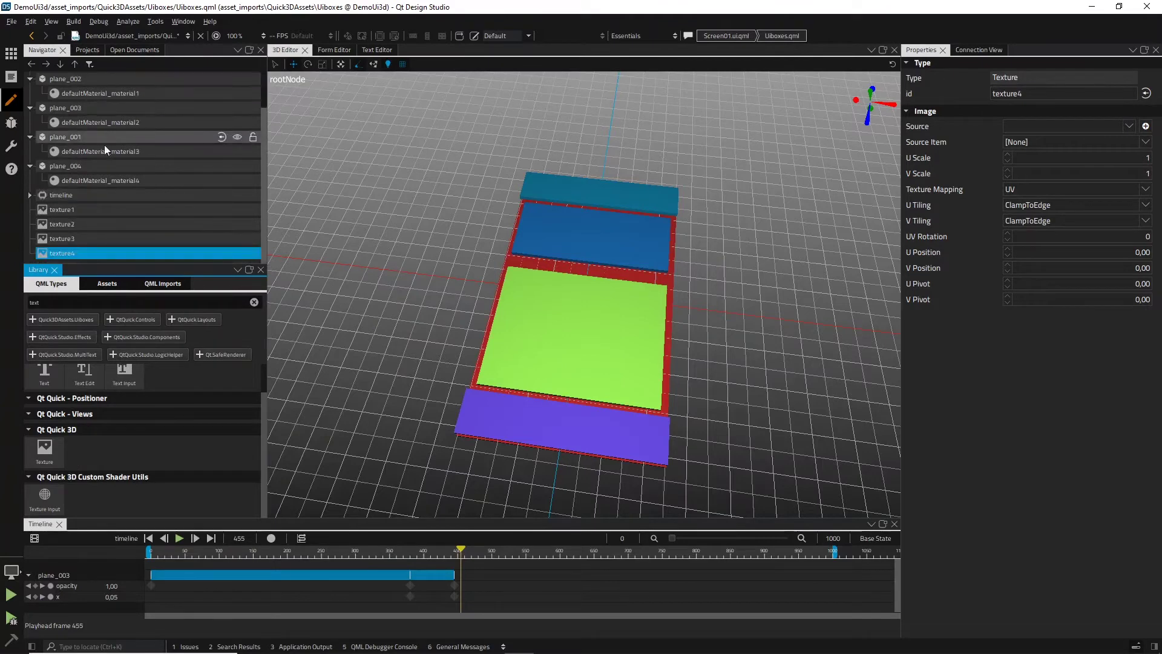
# Rename texture1 as textureBackground.
pyautogui.click(101, 196)
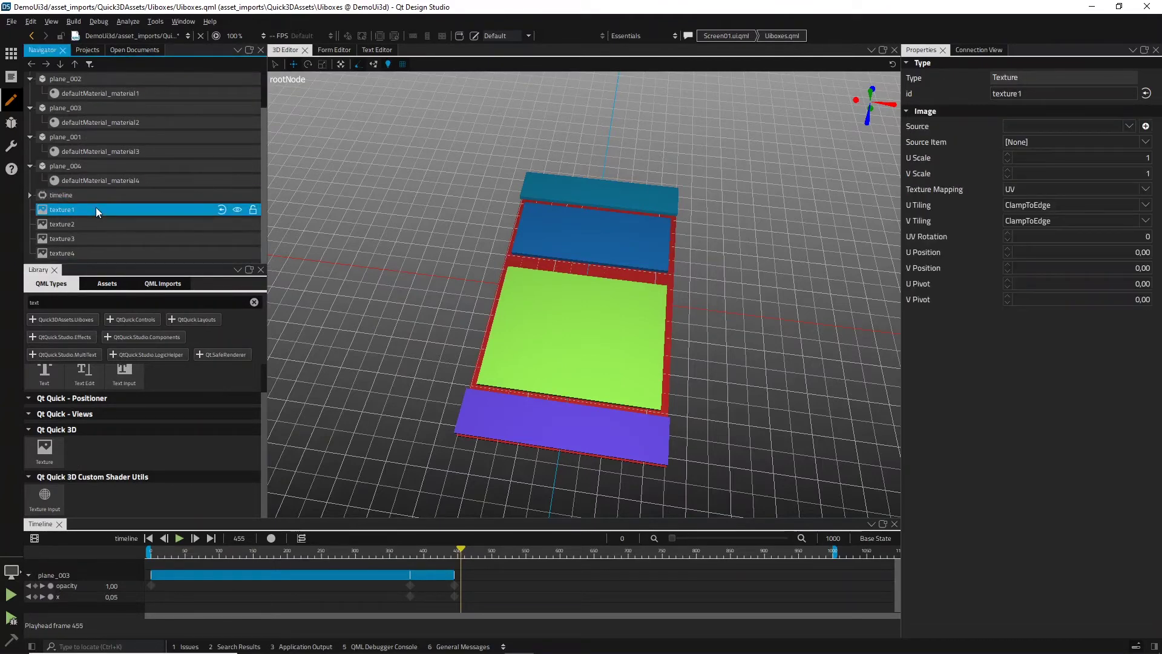
pyautogui.doubleClick(96, 208)
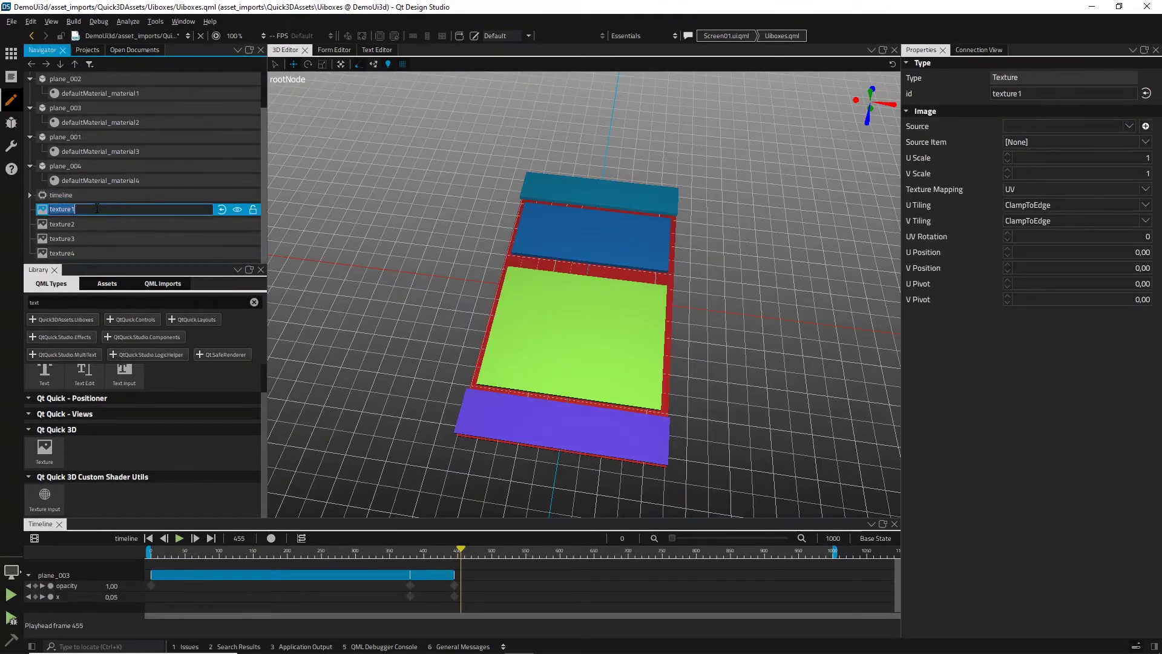
pyautogui.click(96, 208)
pyautogui.write('Background')
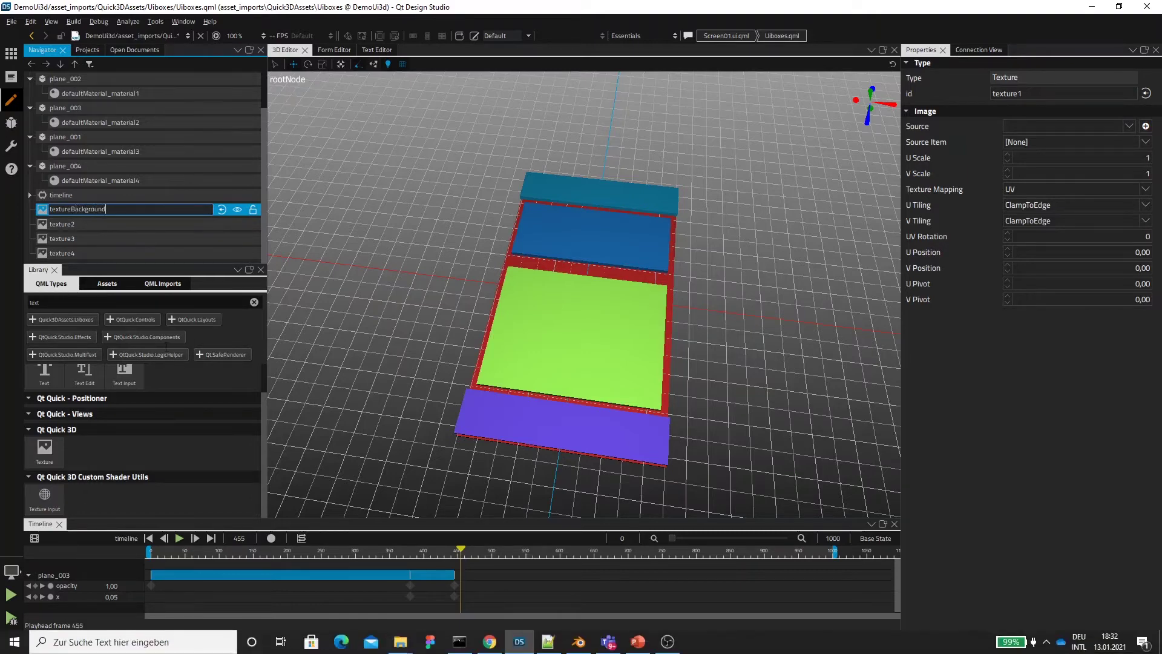
pyautogui.press('Return')
# Rename texture2 as textureField.
pyautogui.doubleClick(118, 223)
pyautogui.click(121, 224)
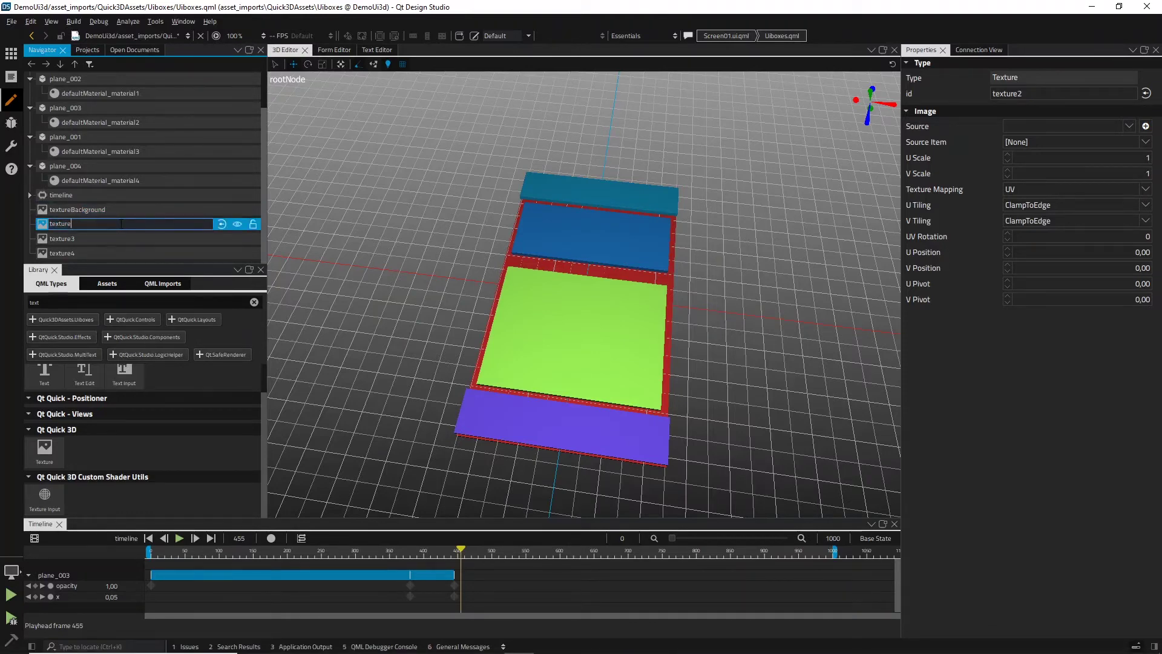
pyautogui.write('Field')
pyautogui.press('Return')
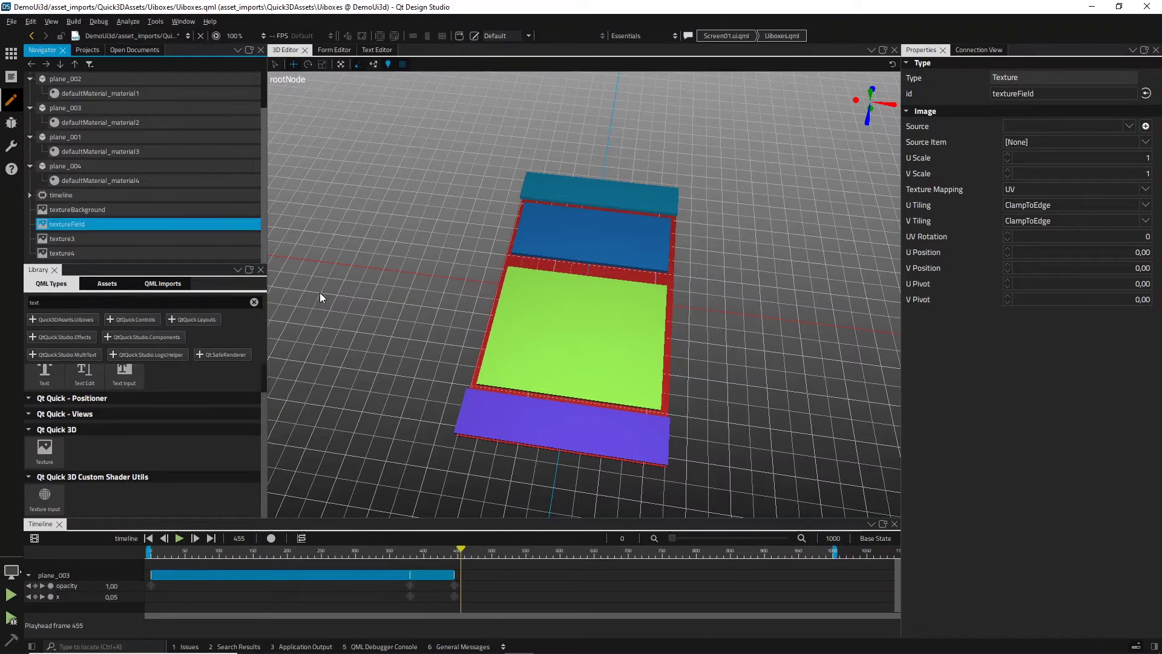
# Rename texture3 as textureSmallField.
pyautogui.click(116, 239)
pyautogui.click(115, 239)
pyautogui.write('tex')
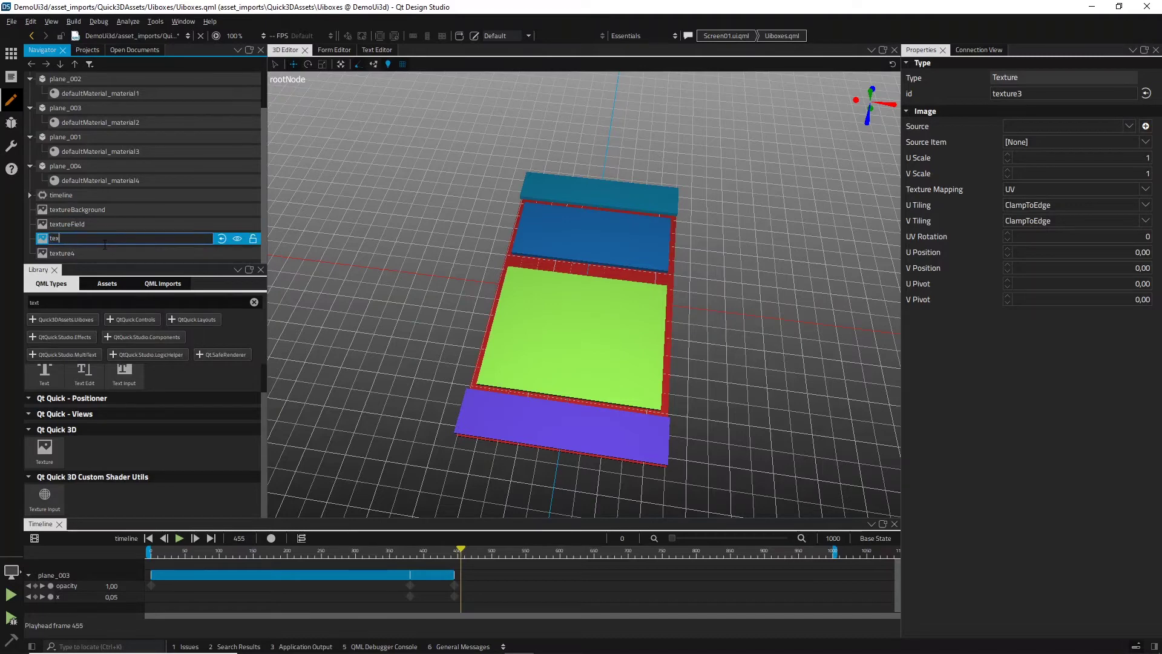
pyautogui.write('tureSmallField')
pyautogui.press('Return')
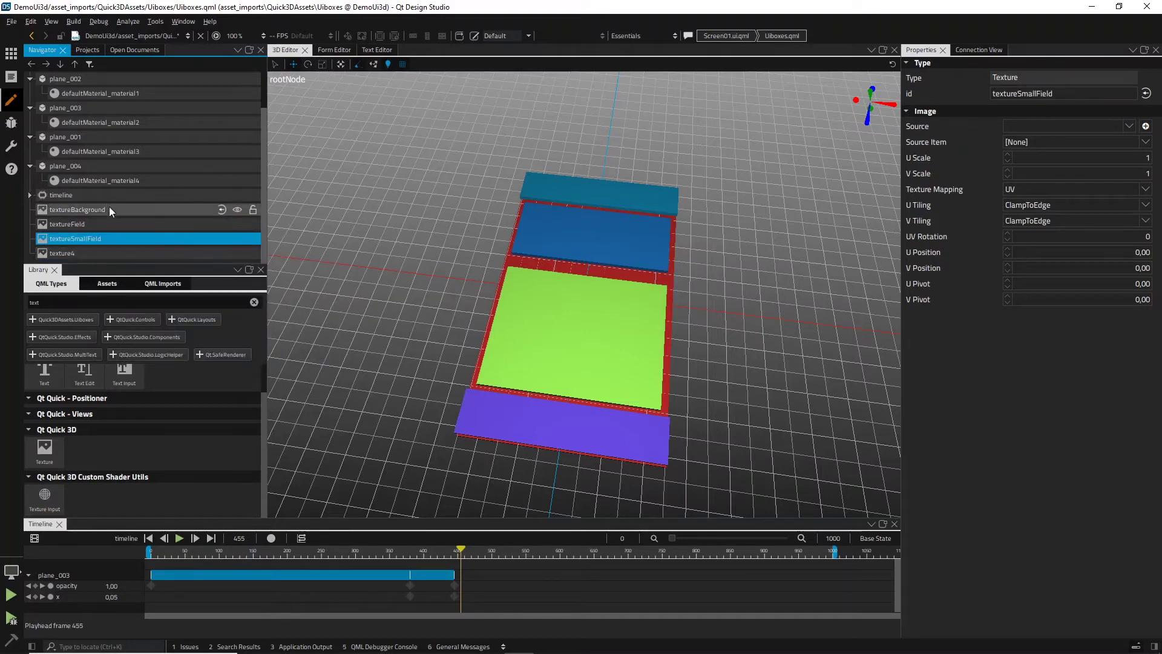
# Rename texture4 as textureBottomBar.
pyautogui.click(91, 253)
pyautogui.doubleClick(92, 252)
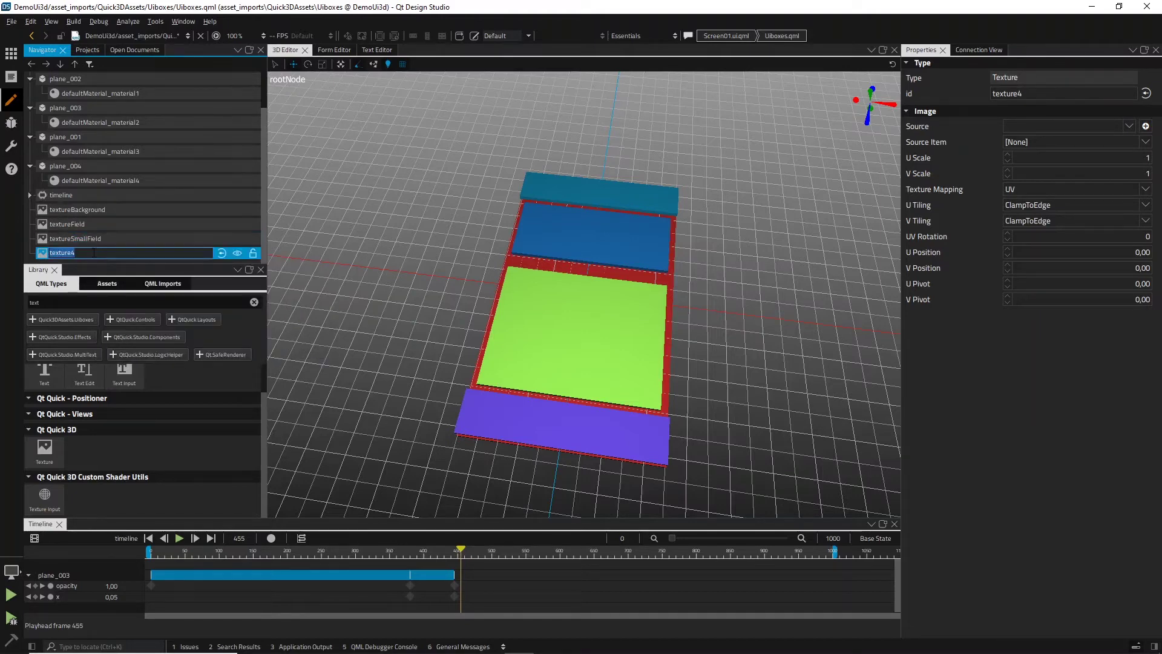
pyautogui.click(93, 253)
pyautogui.write('bottom')
pyautogui.press('BackSpace')
pyautogui.press('BackSpace')
pyautogui.write('Bo')
pyautogui.press('Return')
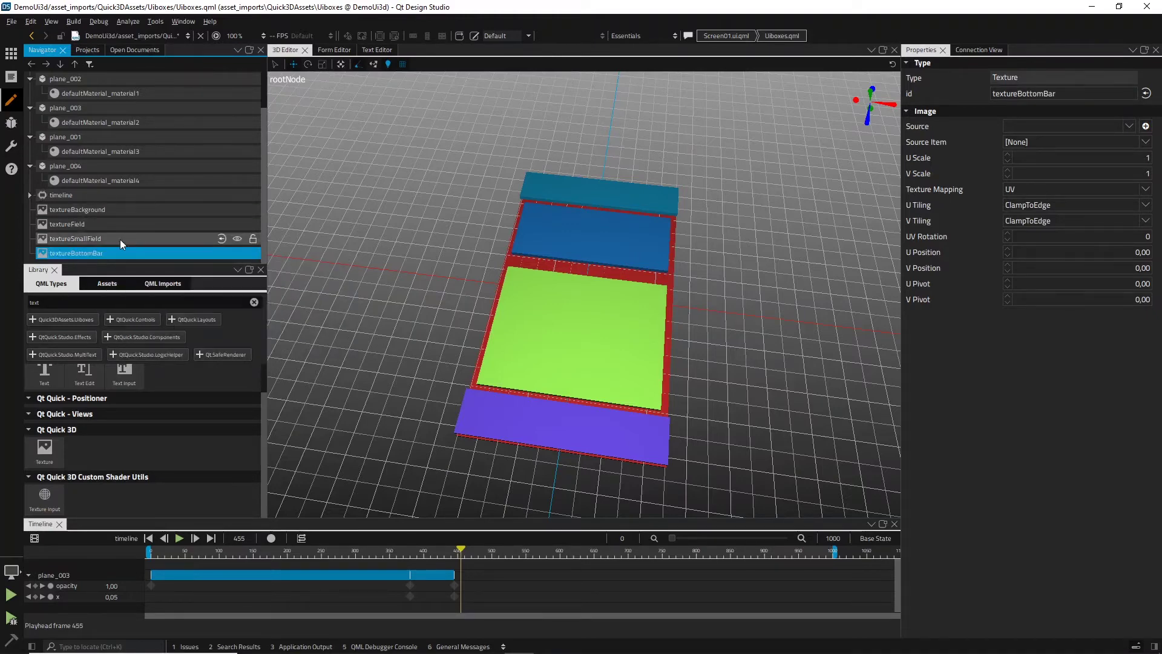
# Duplicate textureBottomBar and rename the copy as textureTopBar.
pyautogui.click(104, 239)
pyautogui.click(107, 254)
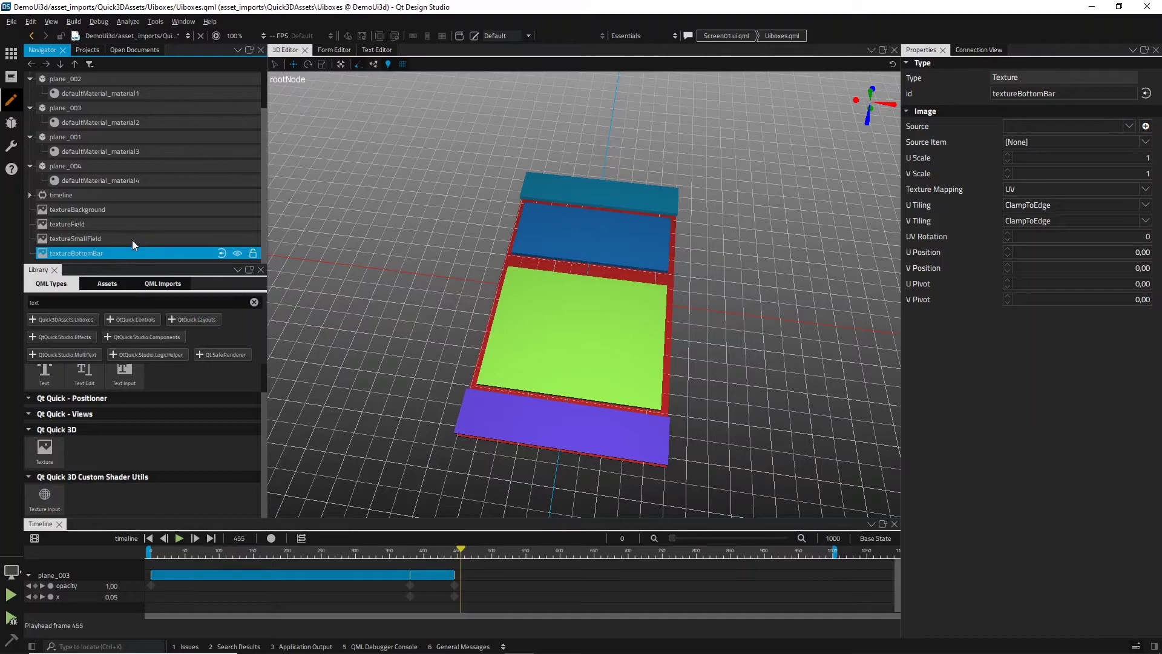
pyautogui.hotkey('ctrl', 'v')
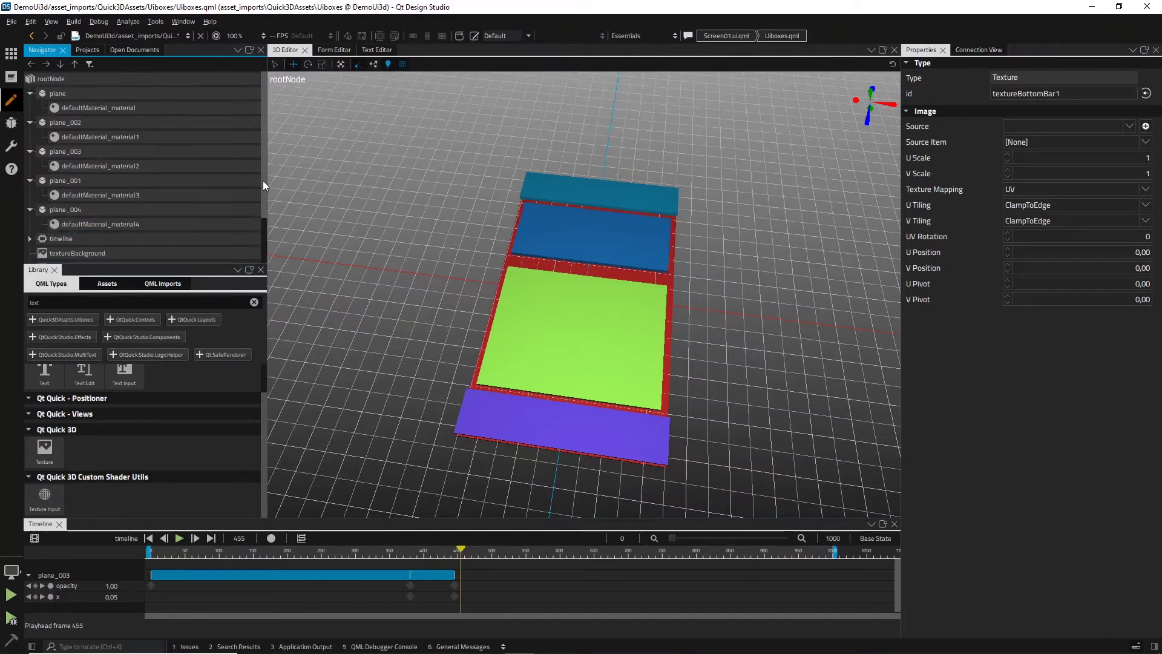
pyautogui.doubleClick(121, 252)
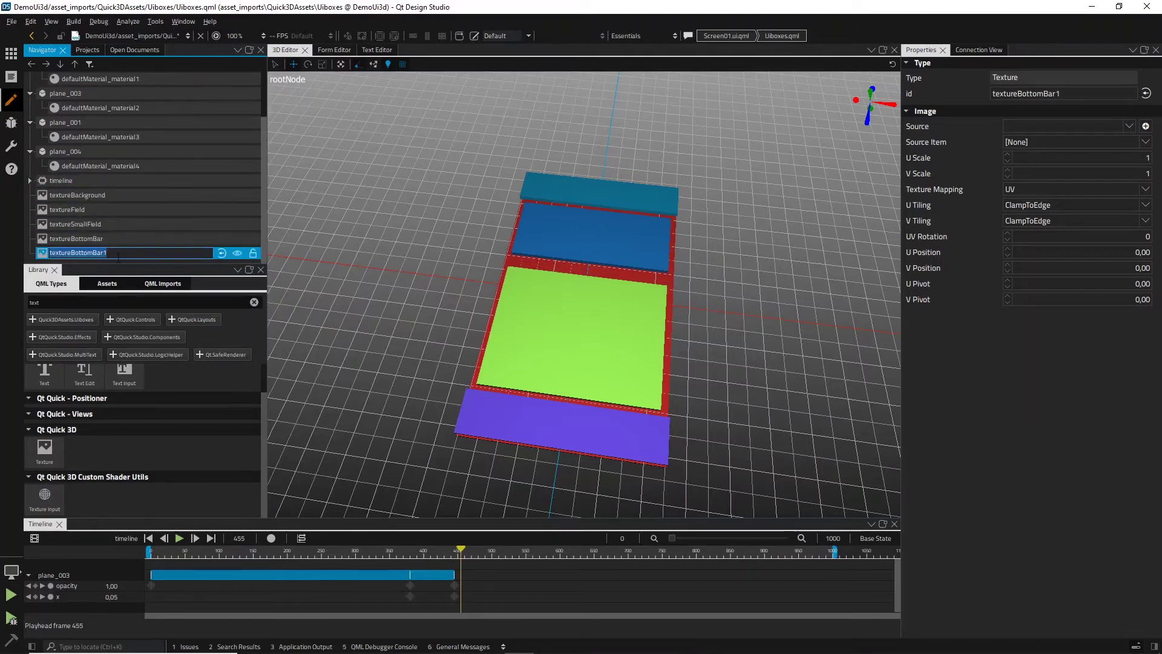
pyautogui.click(119, 256)
pyautogui.press('BackSpace')
pyautogui.press('BackSpace')
pyautogui.press('BackSpace')
pyautogui.press('BackSpace')
pyautogui.press('BackSpace')
pyautogui.press('BackSpace')
pyautogui.press('BackSpace')
pyautogui.press('BackSpace')
pyautogui.press('BackSpace')
pyautogui.press('BackSpace')
pyautogui.write('TopBar')
pyautogui.press('Return')
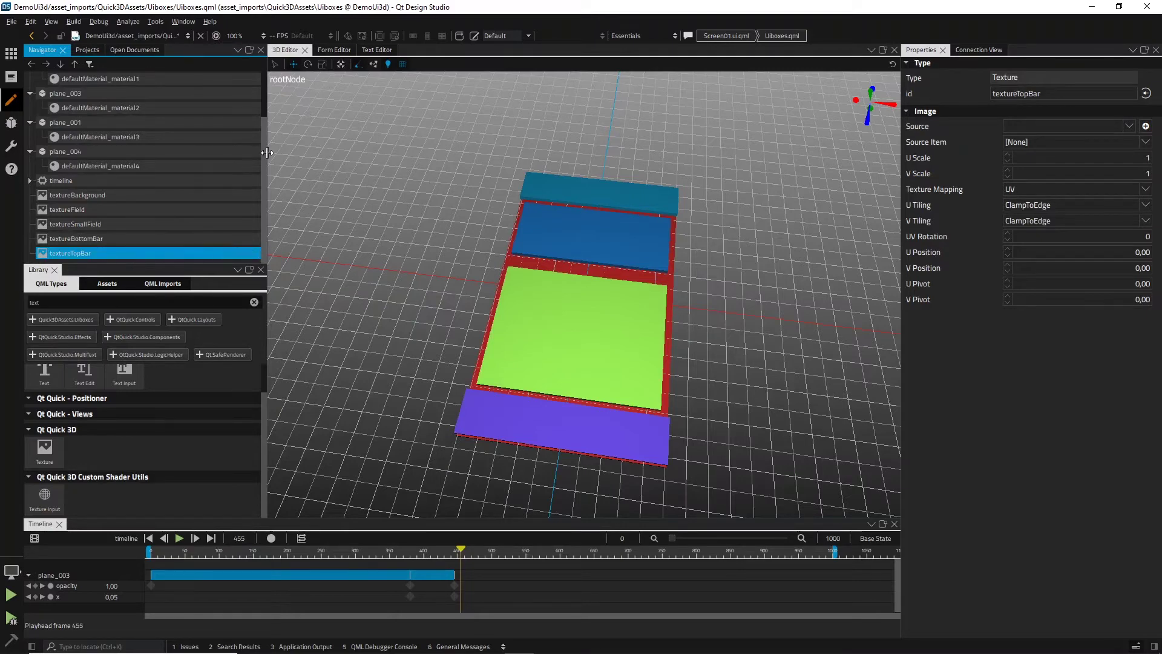
# Assign textureBackground as the diffuse map of the plane model's material.
pyautogui.scroll(2, 263, 154)
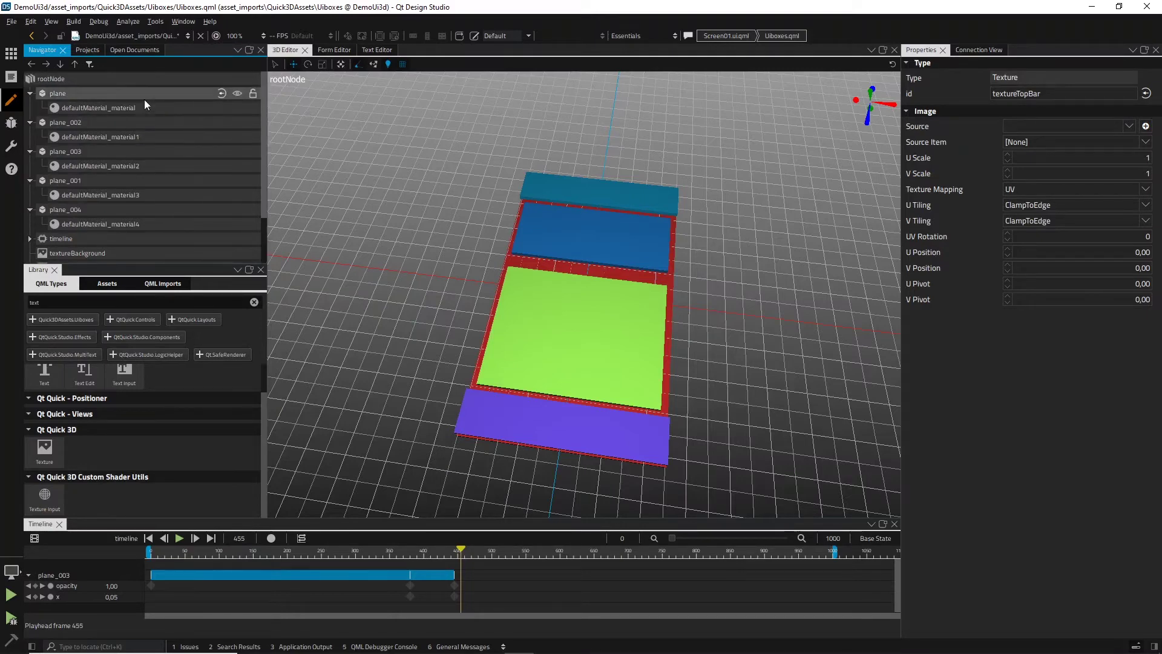
pyautogui.click(118, 92)
pyautogui.click(117, 103)
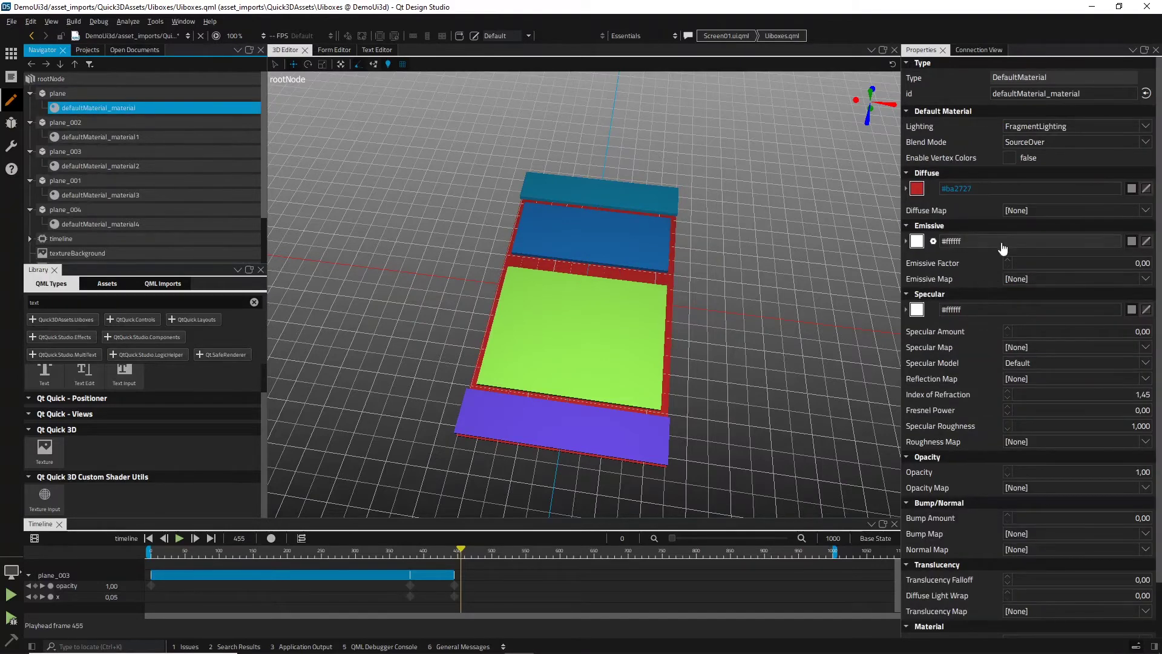
pyautogui.click(1144, 212)
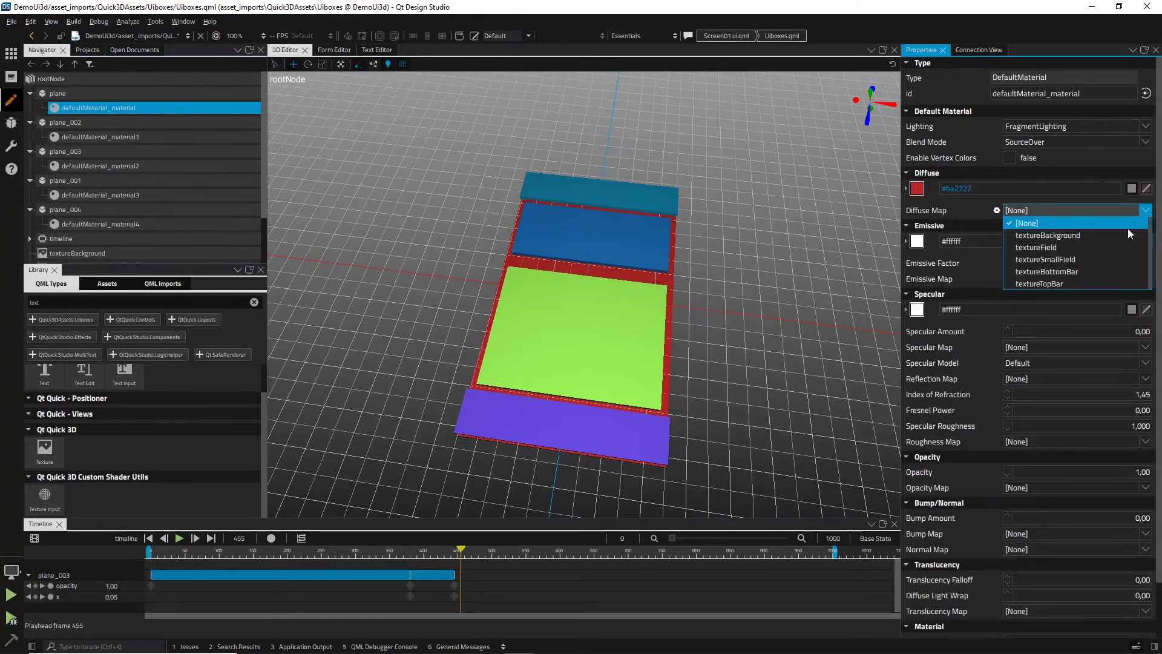
pyautogui.click(1125, 235)
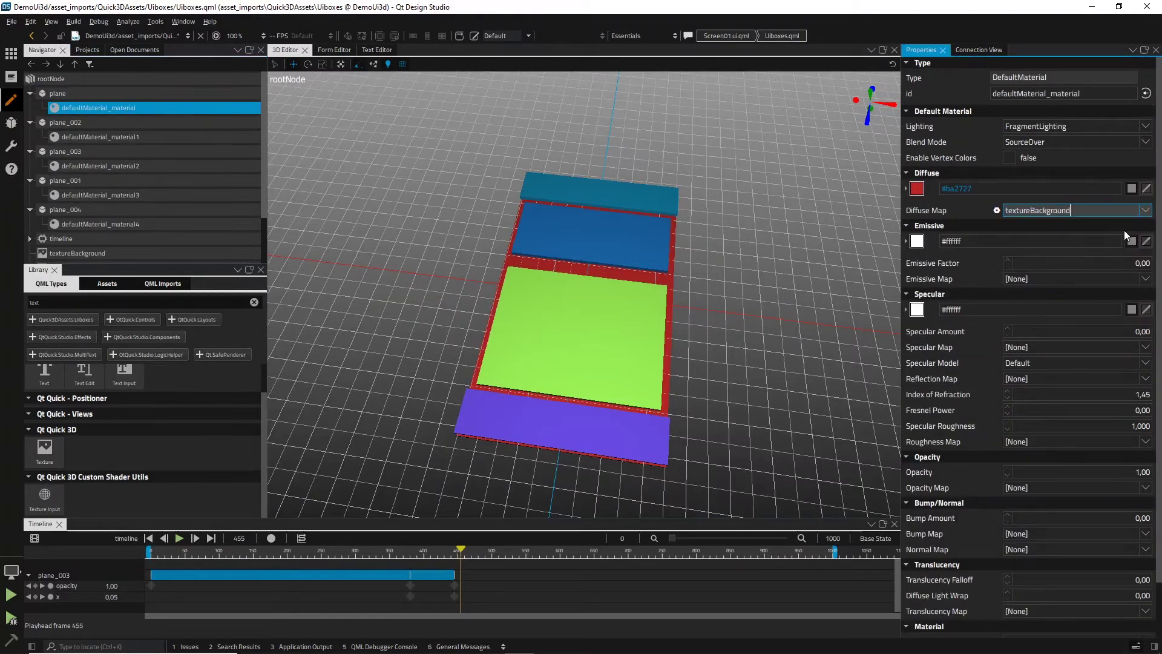
# Assign textureField as the diffuse map of plane_002's material.
pyautogui.click(79, 126)
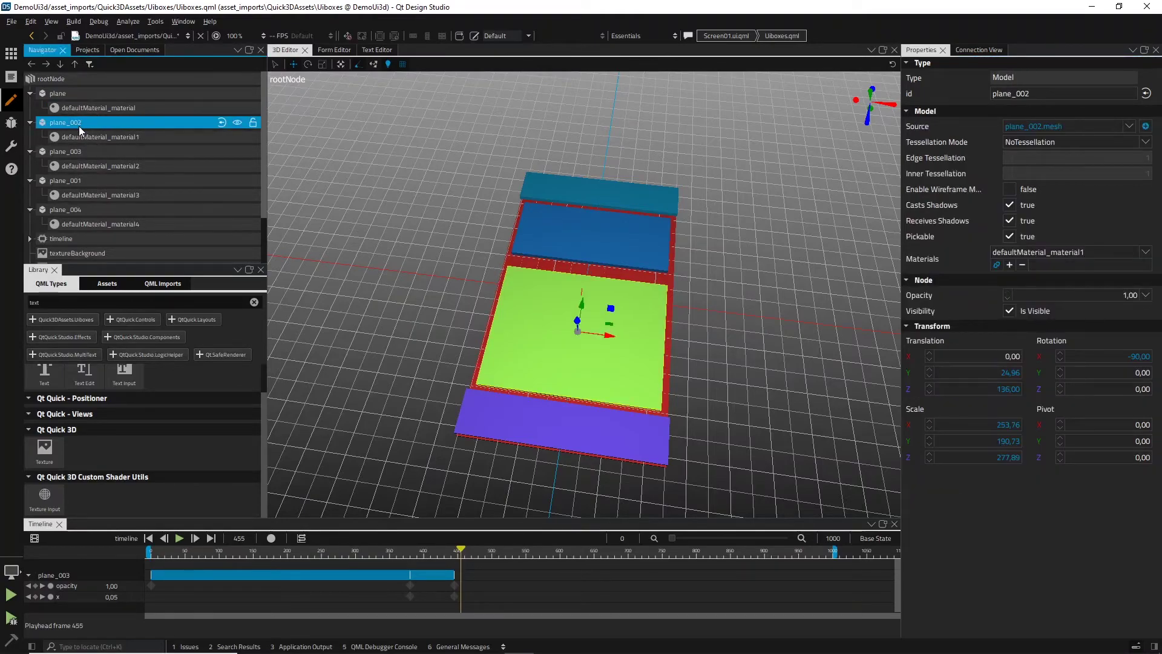
pyautogui.keyDown('alt'); pyautogui.moveTo(412, 377); pyautogui.dragTo(287, 251); pyautogui.keyUp('alt')
pyautogui.click(122, 138)
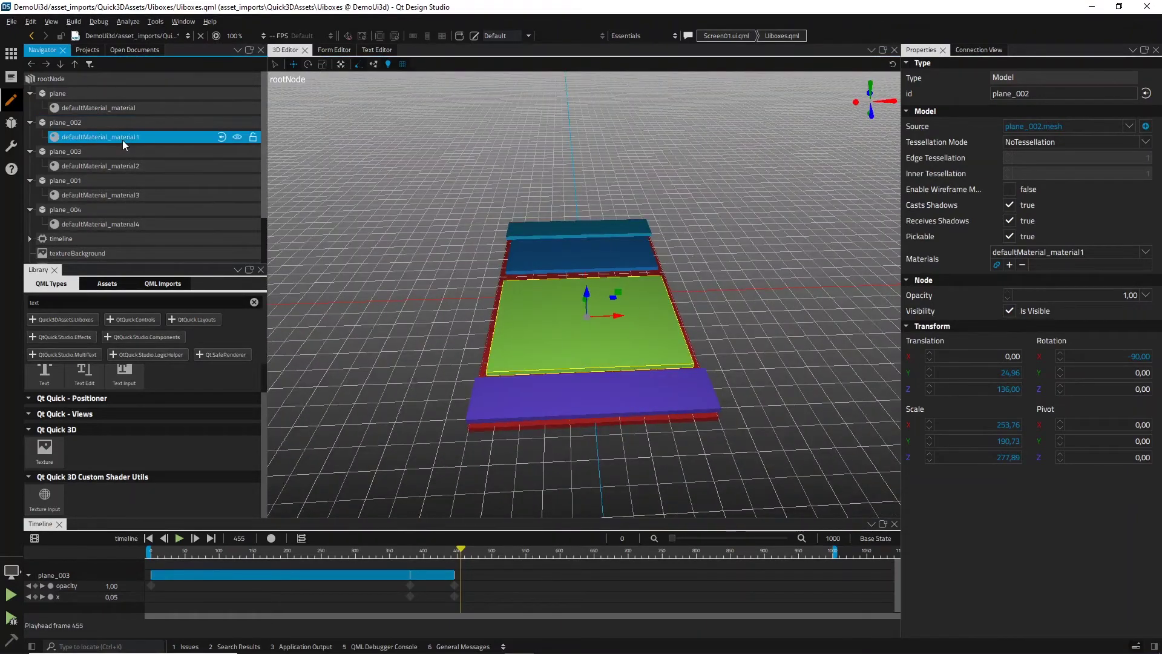
pyautogui.click(1083, 211)
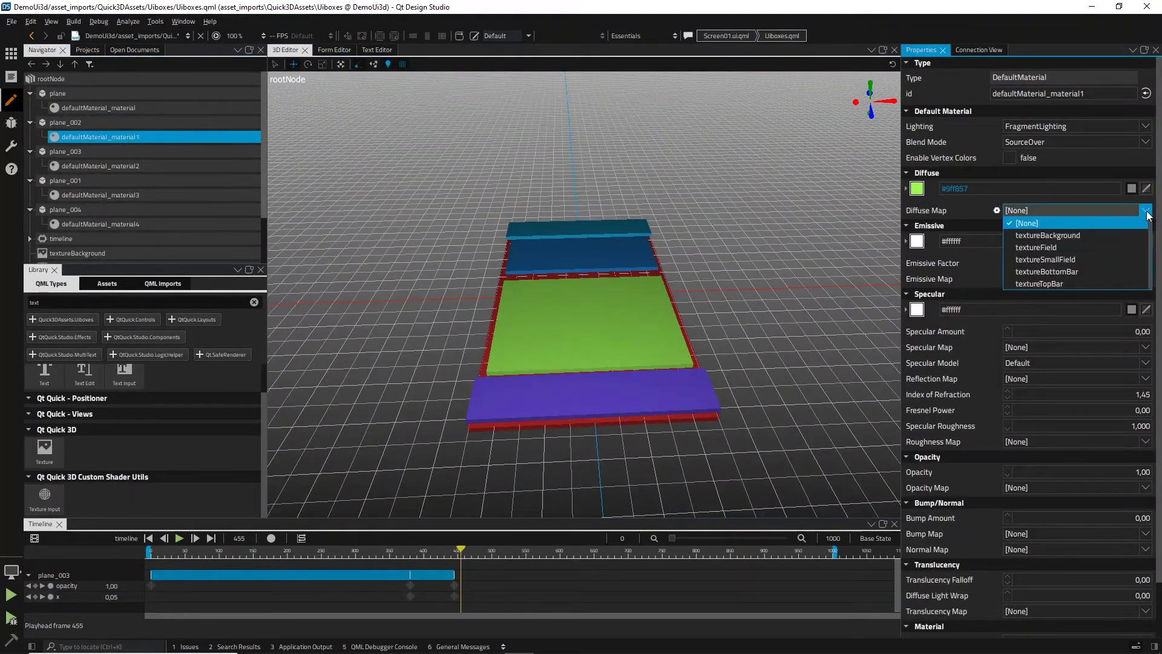
pyautogui.click(1095, 250)
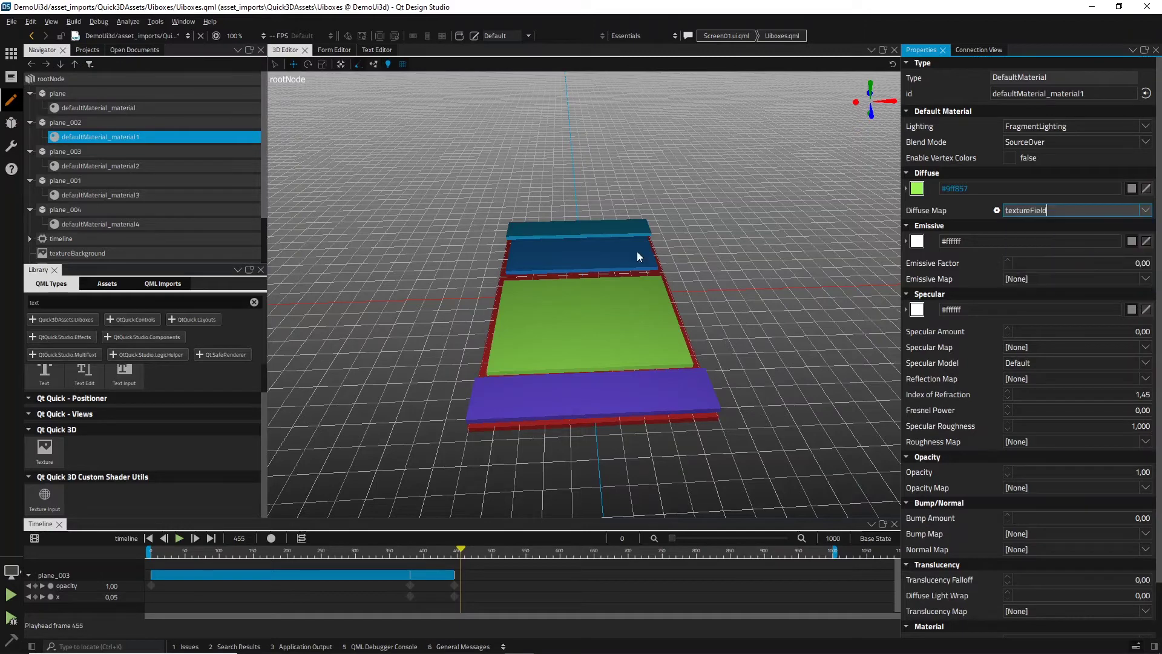
# Assign textureSmallField as the diffuse map of plane_003's material.
pyautogui.click(60, 151)
pyautogui.click(78, 165)
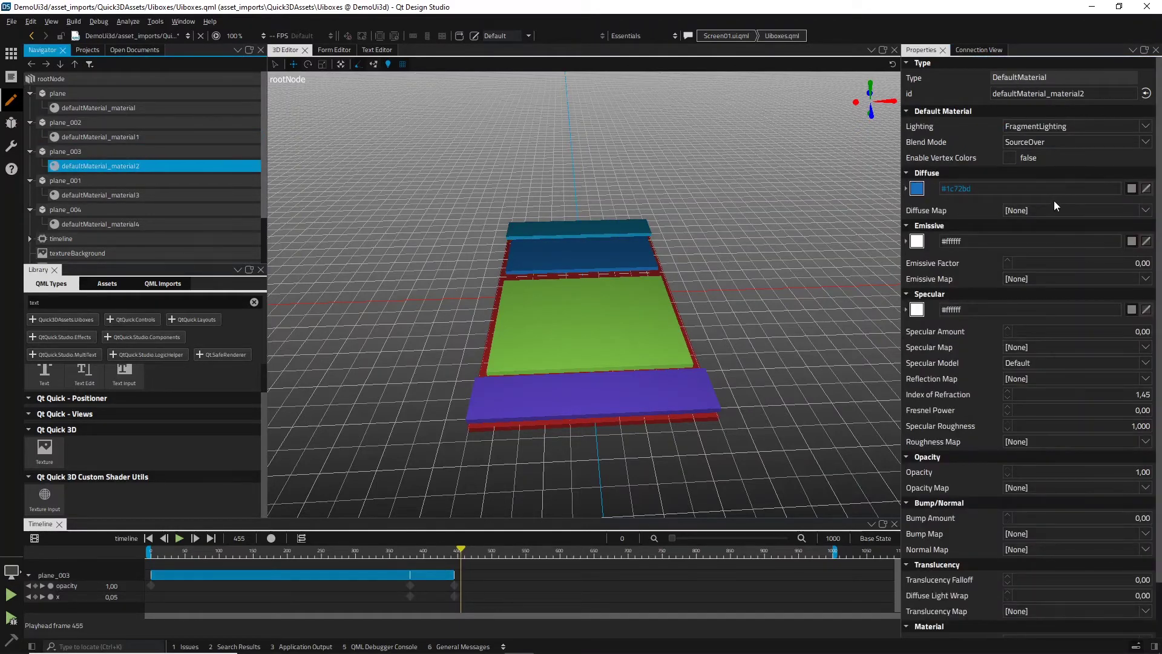
pyautogui.click(1147, 211)
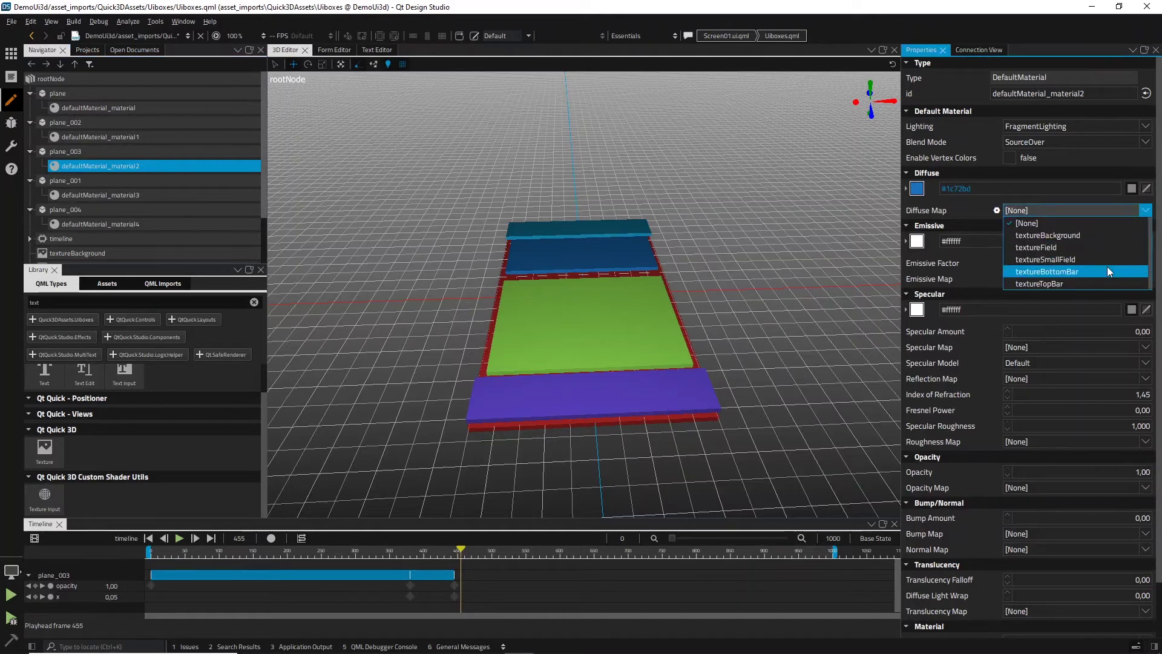
pyautogui.click(1104, 263)
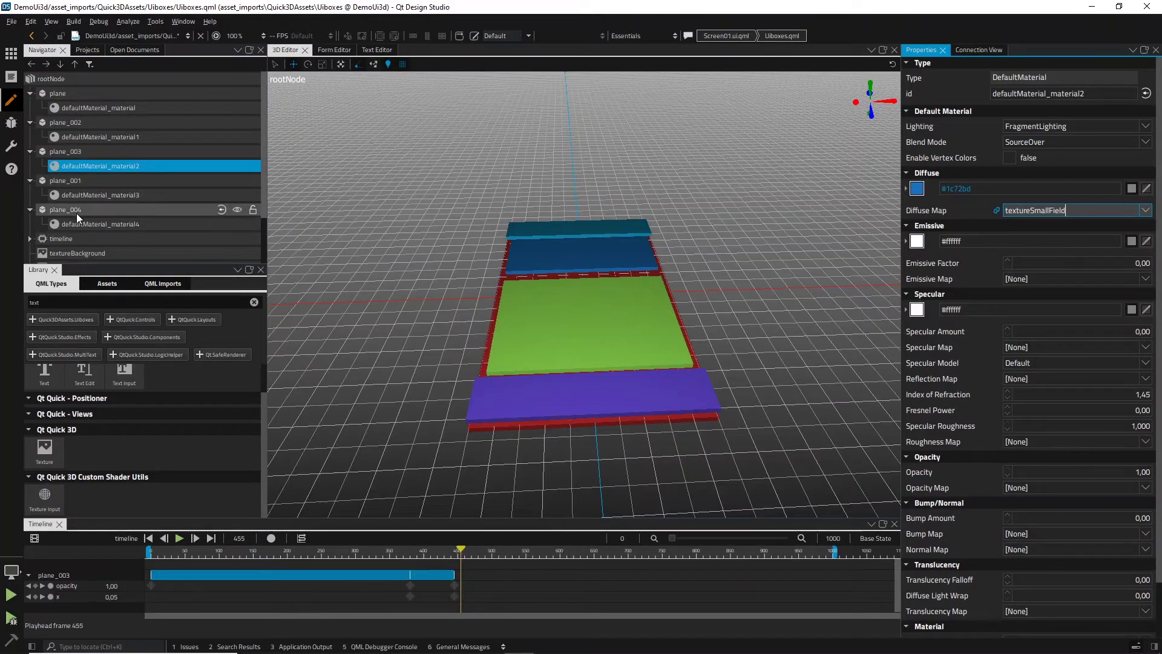
# Assign textureBottomBar as the diffuse map of plane_001's material.
pyautogui.click(74, 197)
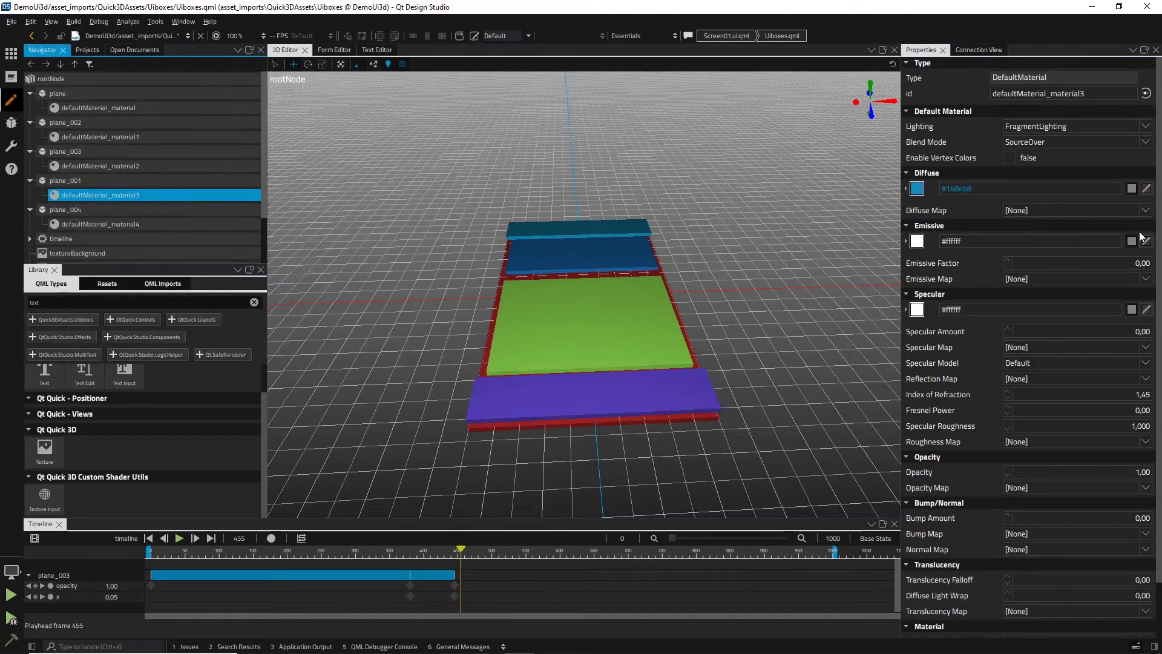
pyautogui.click(1146, 210)
pyautogui.click(1087, 271)
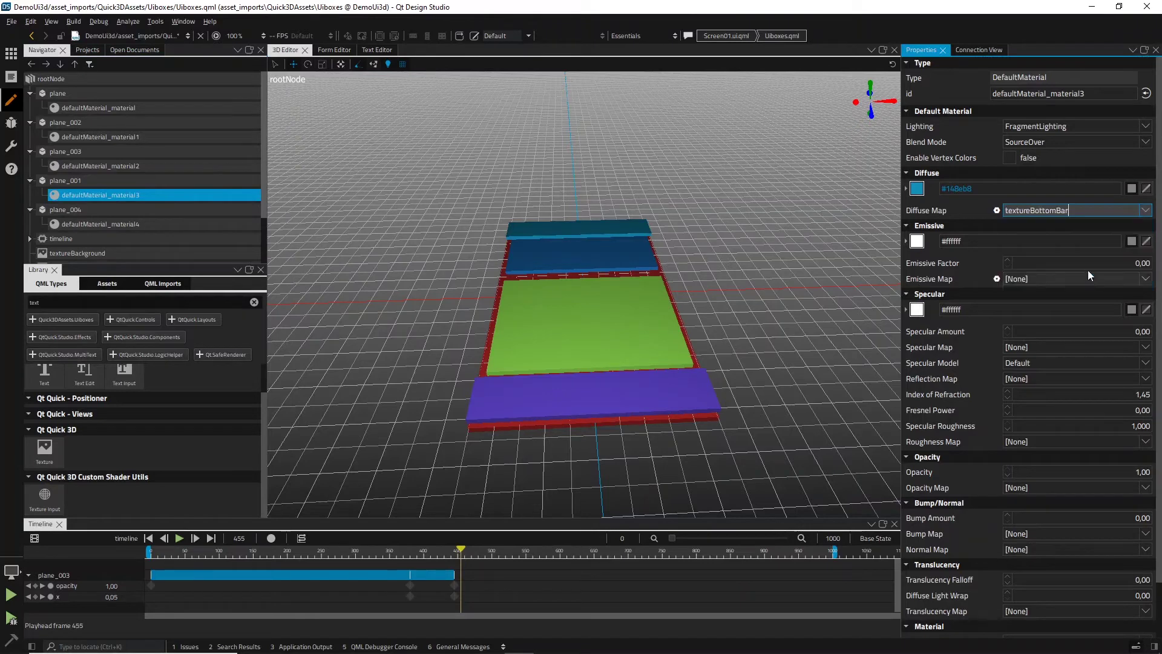
# Assign textureTopBar as the diffuse map of plane_004's material.
pyautogui.click(171, 225)
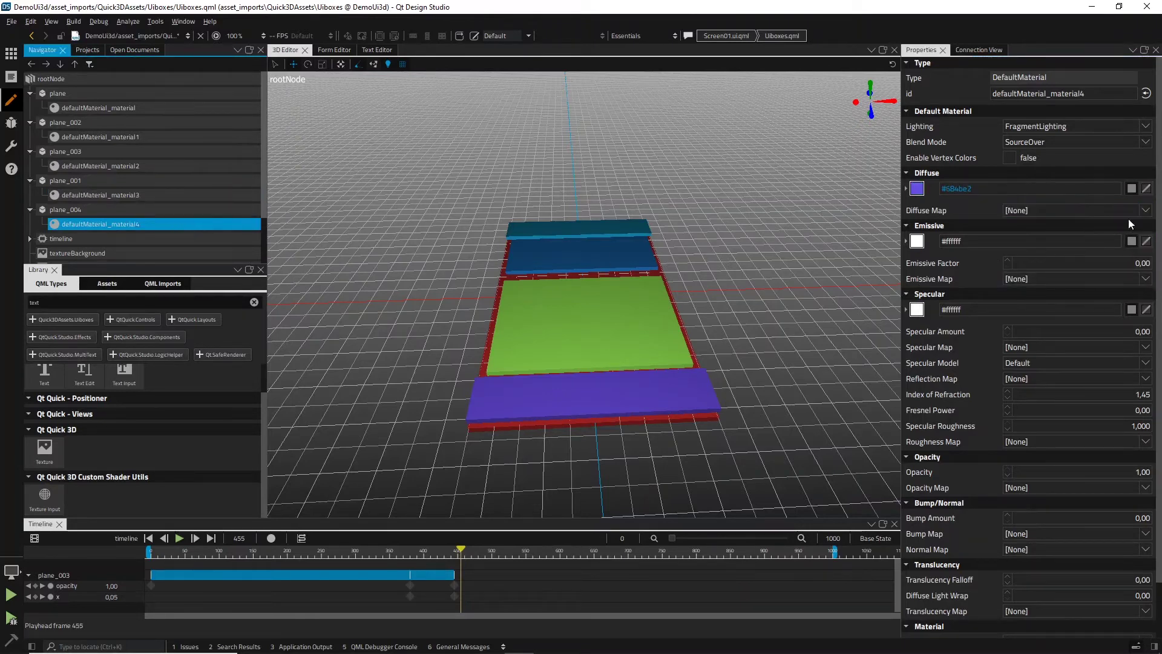
pyautogui.click(1146, 212)
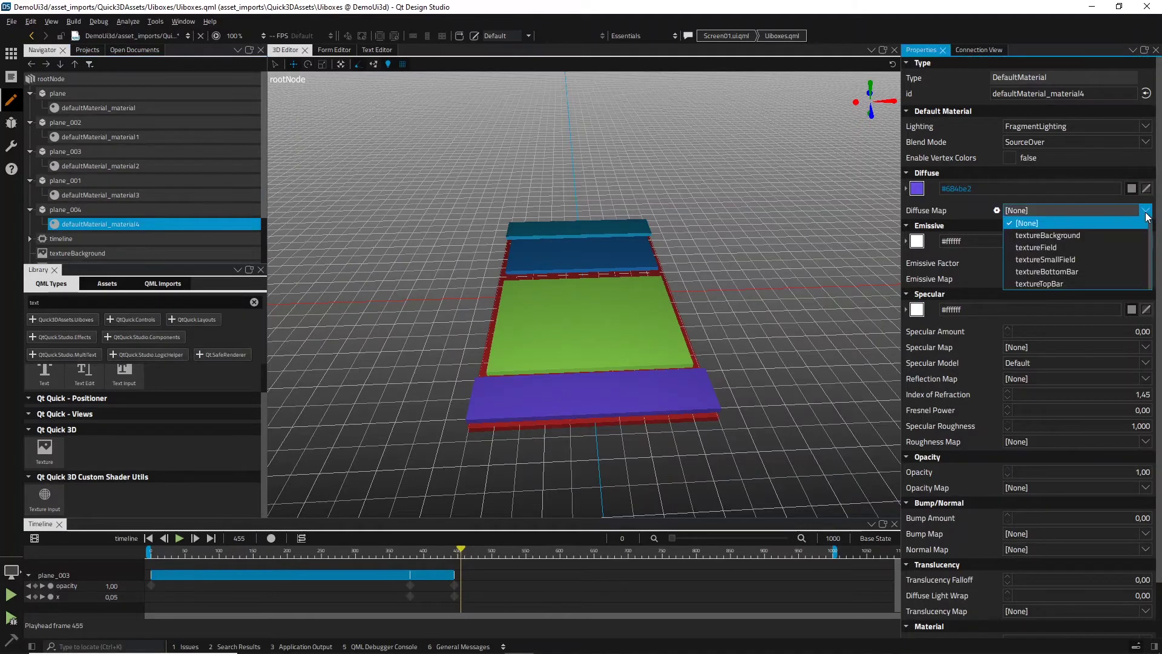
pyautogui.click(1096, 283)
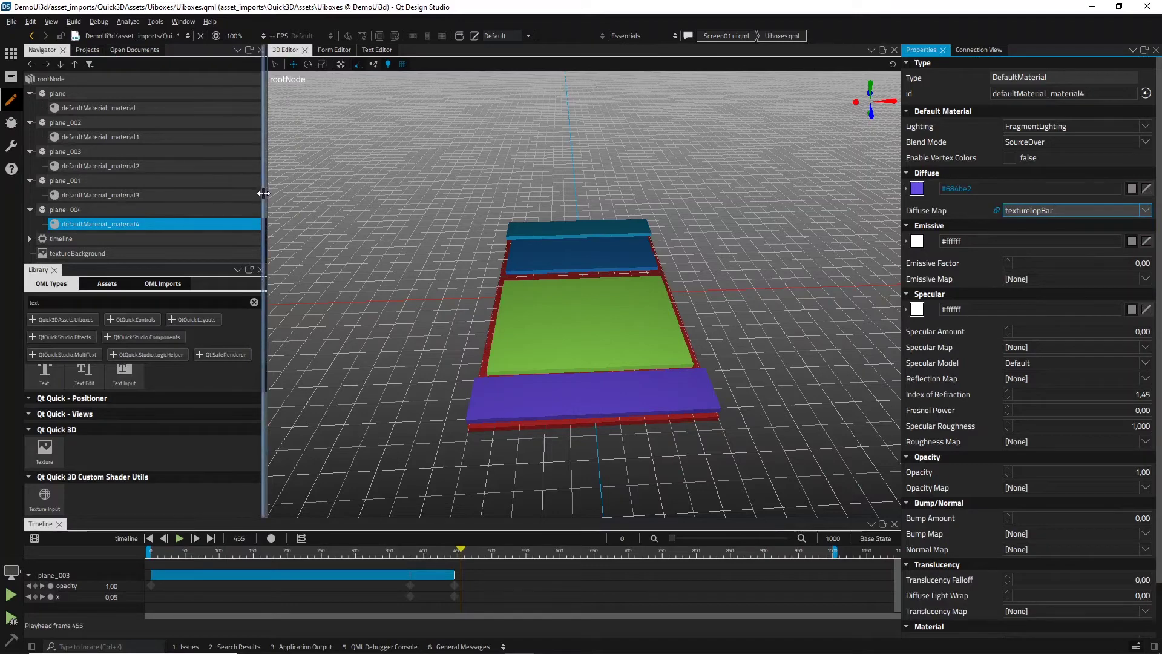
# Export the Source Item property of textureBackground as an alias.
pyautogui.moveTo(264, 184); pyautogui.dragTo(277, 190)
pyautogui.scroll(-2, 276, 206)
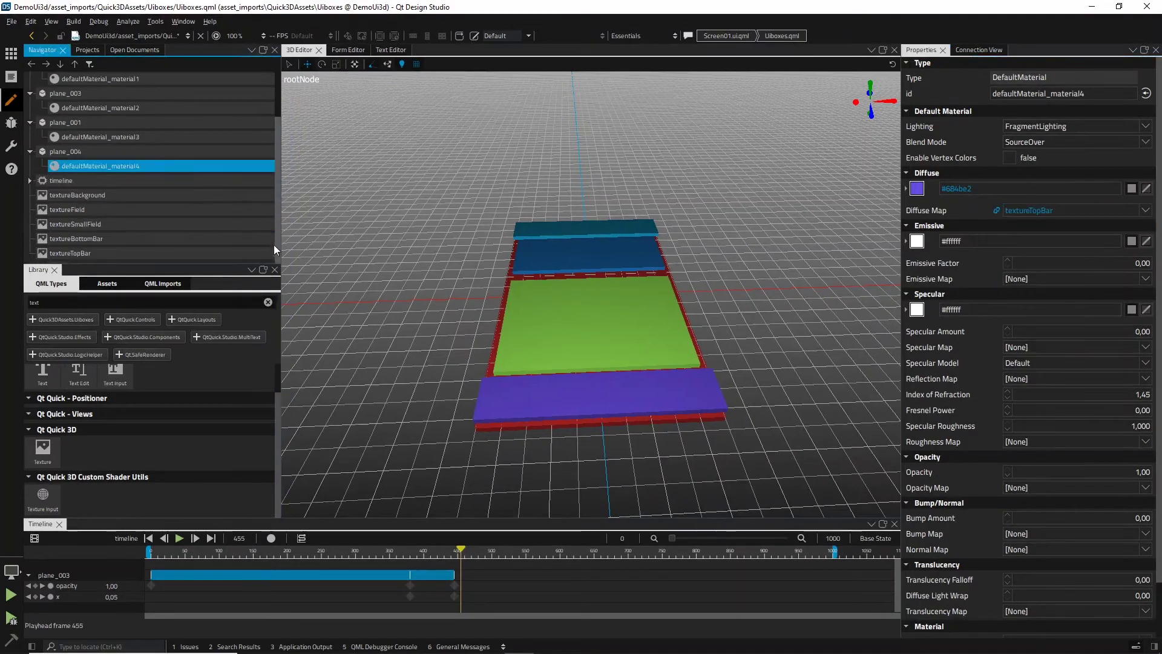
pyautogui.click(113, 208)
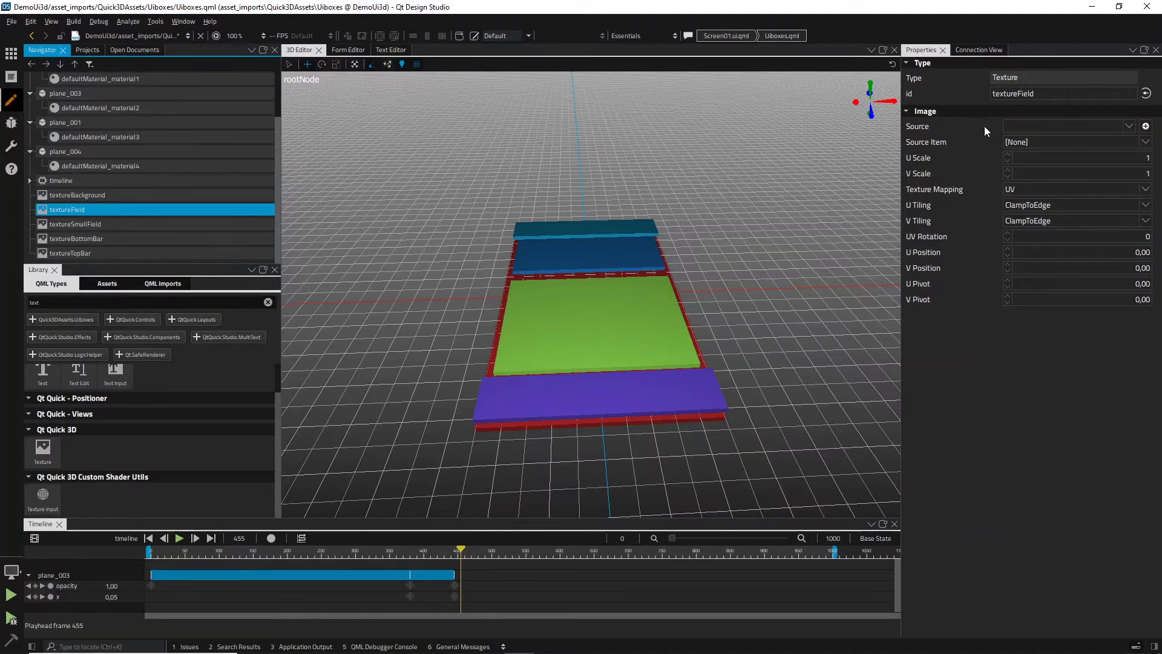
pyautogui.click(161, 196)
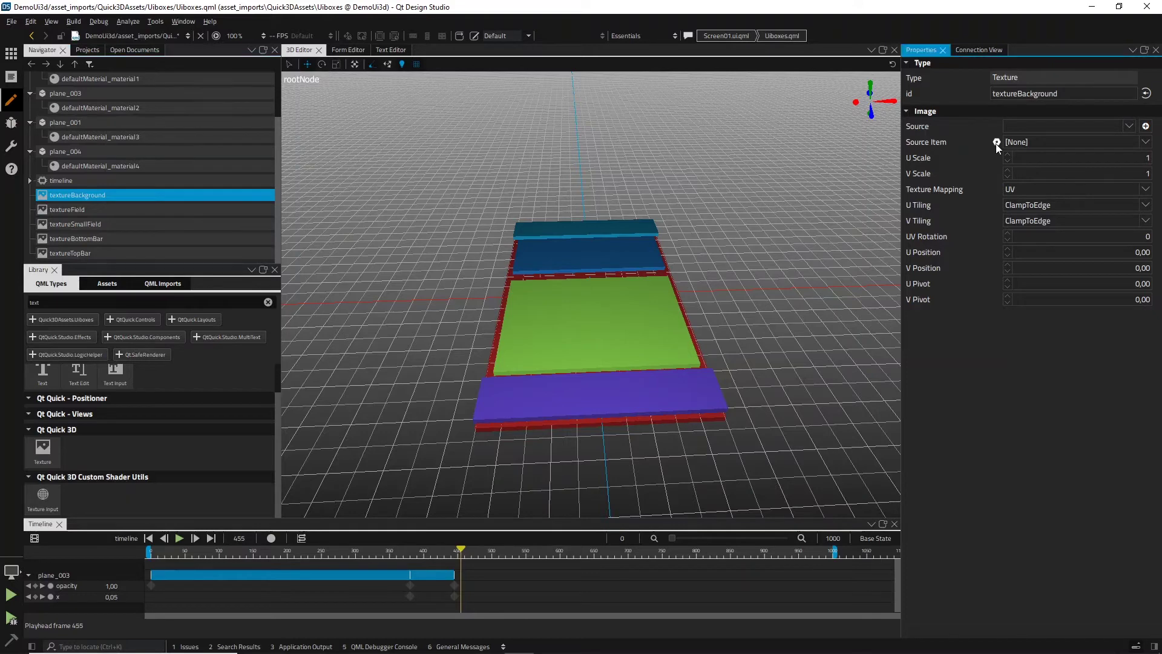
pyautogui.click(996, 143)
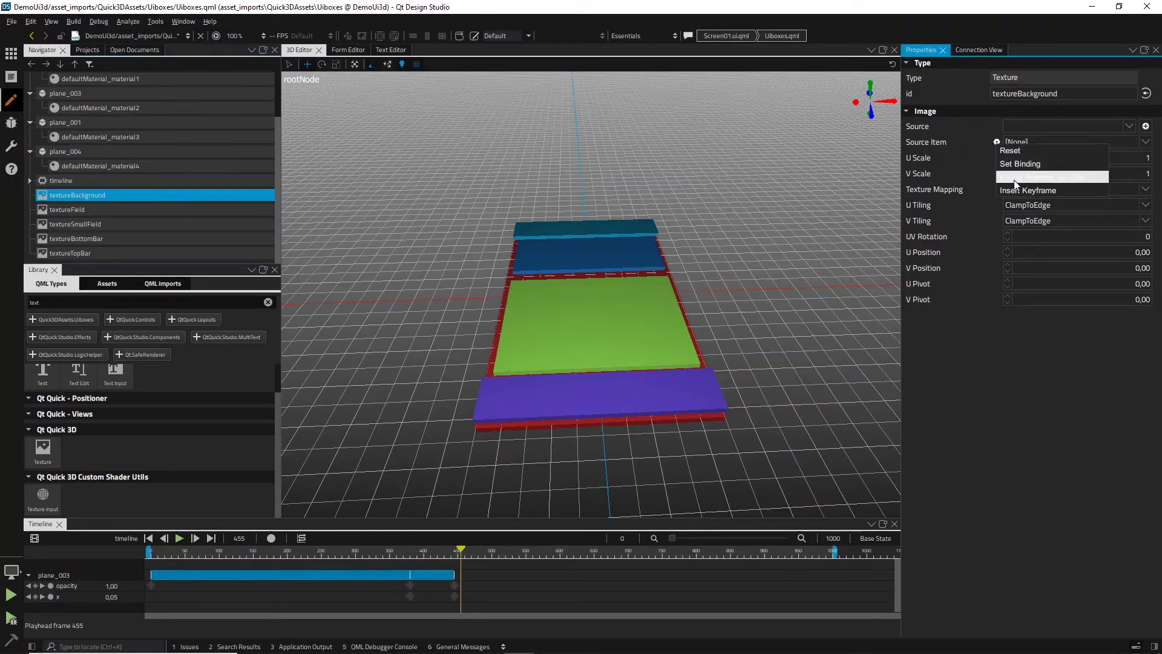
pyautogui.press('Escape')
# Export the Source Item properties of textureField and textureSmallField as aliases.
pyautogui.press('Down')
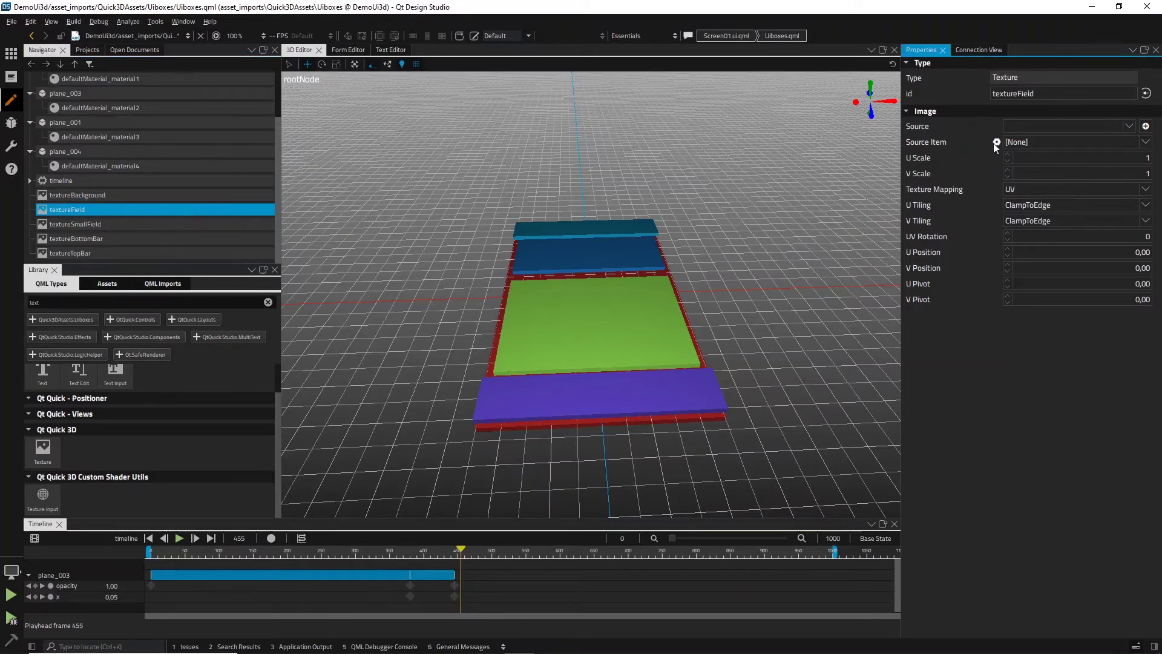
pyautogui.click(994, 143)
pyautogui.press('Escape')
pyautogui.click(177, 219)
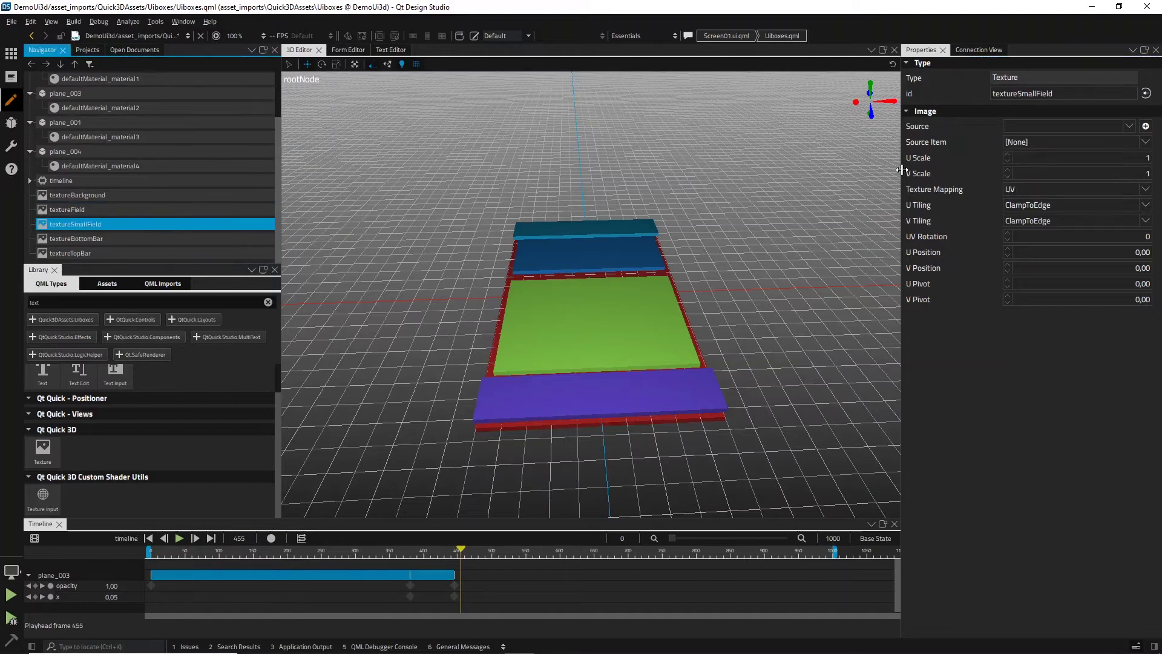
pyautogui.click(993, 143)
# Export the Source Item properties of textureBottomBar and textureTopBar as aliases.
pyautogui.click(122, 241)
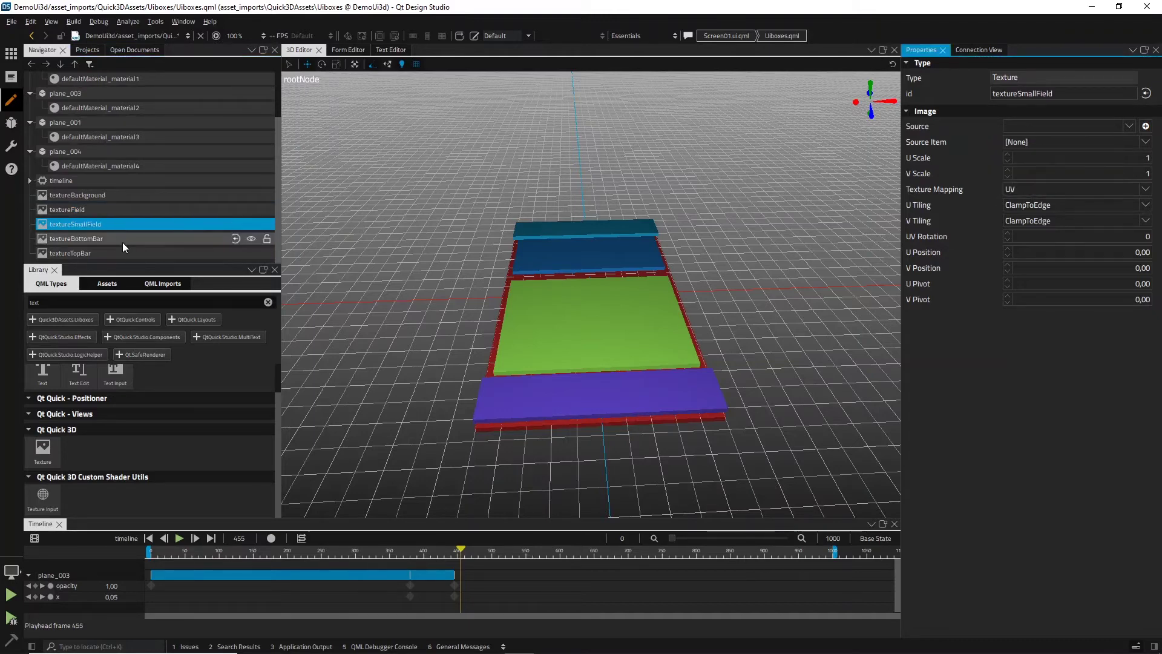
pyautogui.click(996, 143)
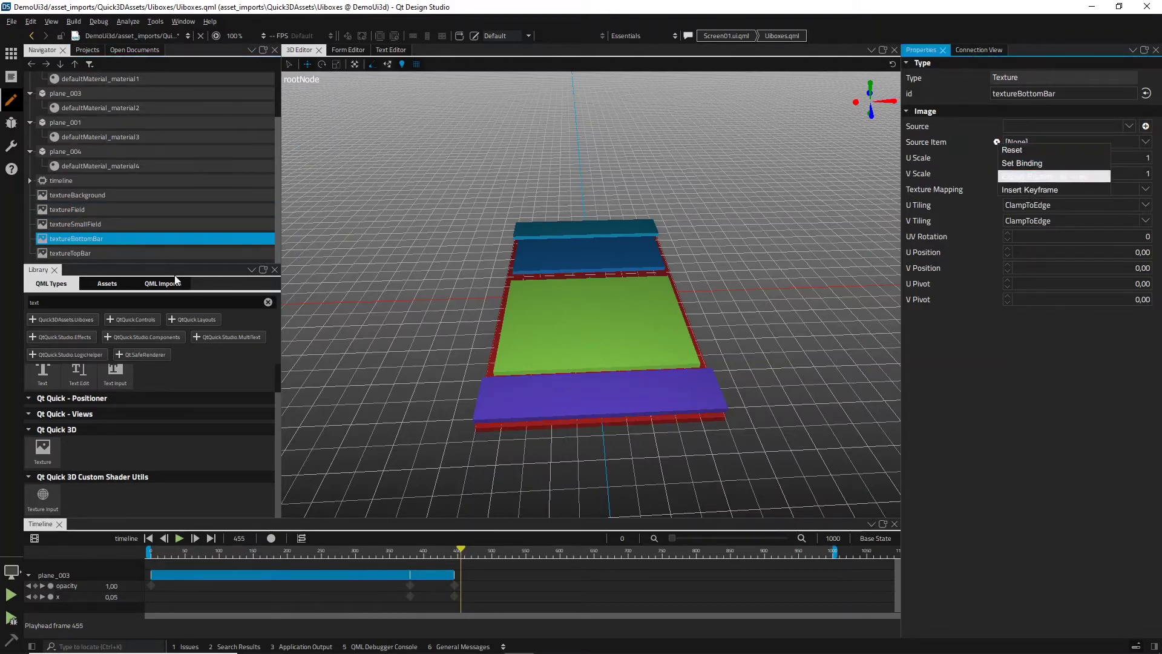
pyautogui.click(119, 253)
pyautogui.click(996, 143)
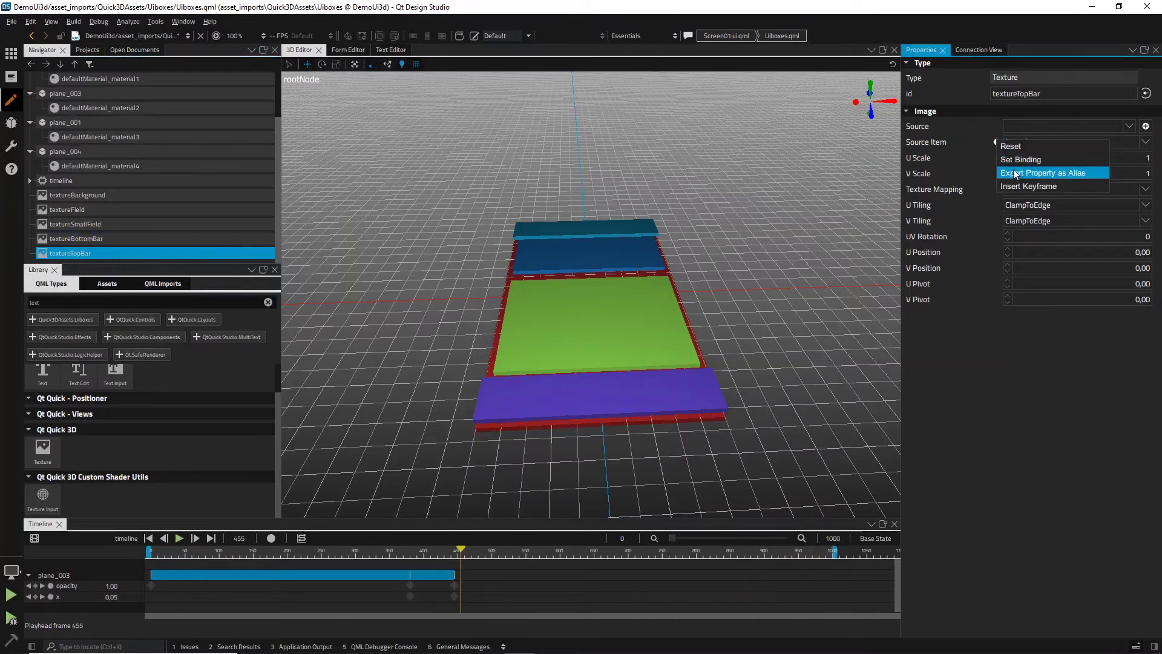
# Check the texture source item aliases at the start of the Uiboxes.qml code, and return to the 3D view.
pyautogui.click(387, 50)
pyautogui.scroll(15, 550, 232)
pyautogui.scroll(20, 550, 231)
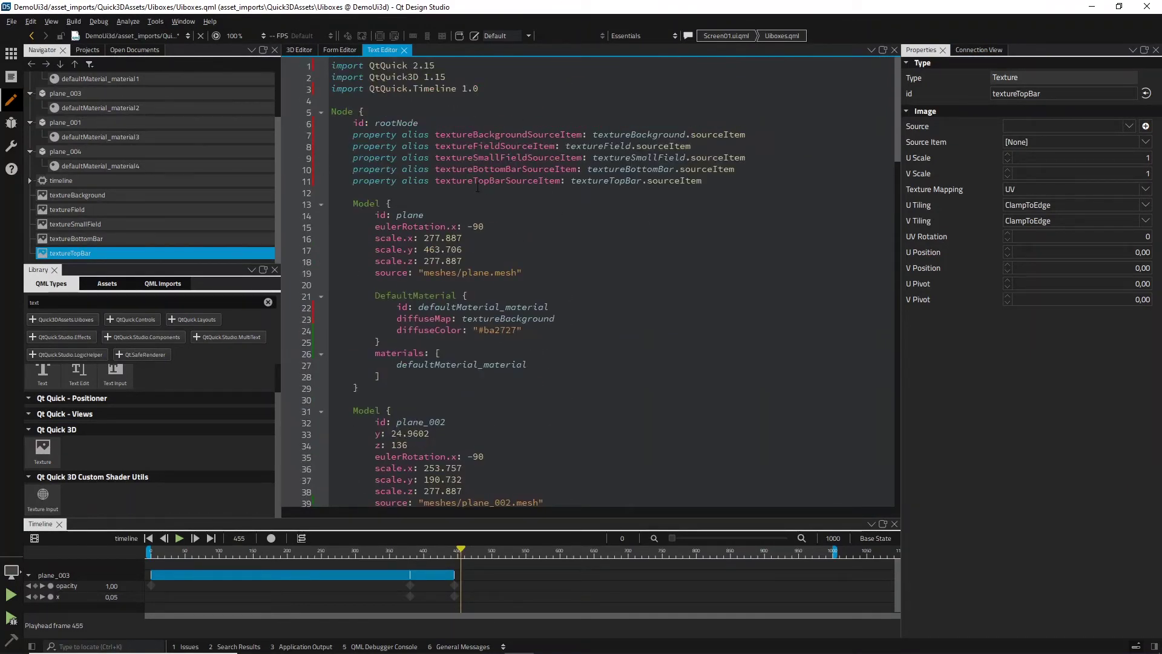
pyautogui.click(335, 50)
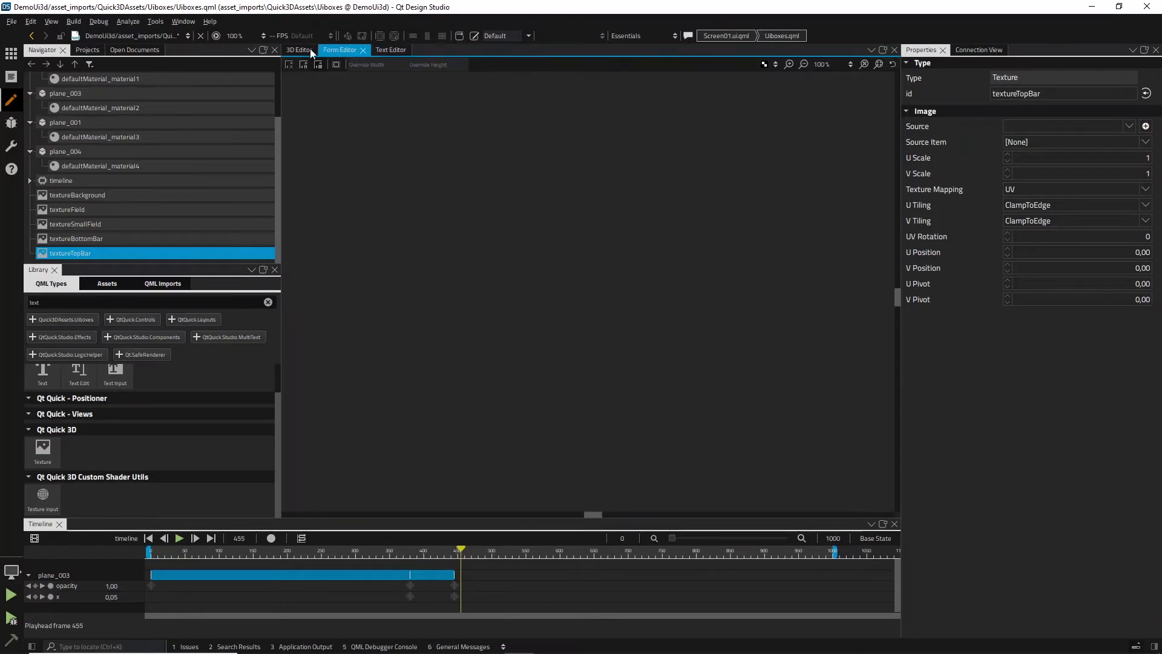
pyautogui.click(307, 49)
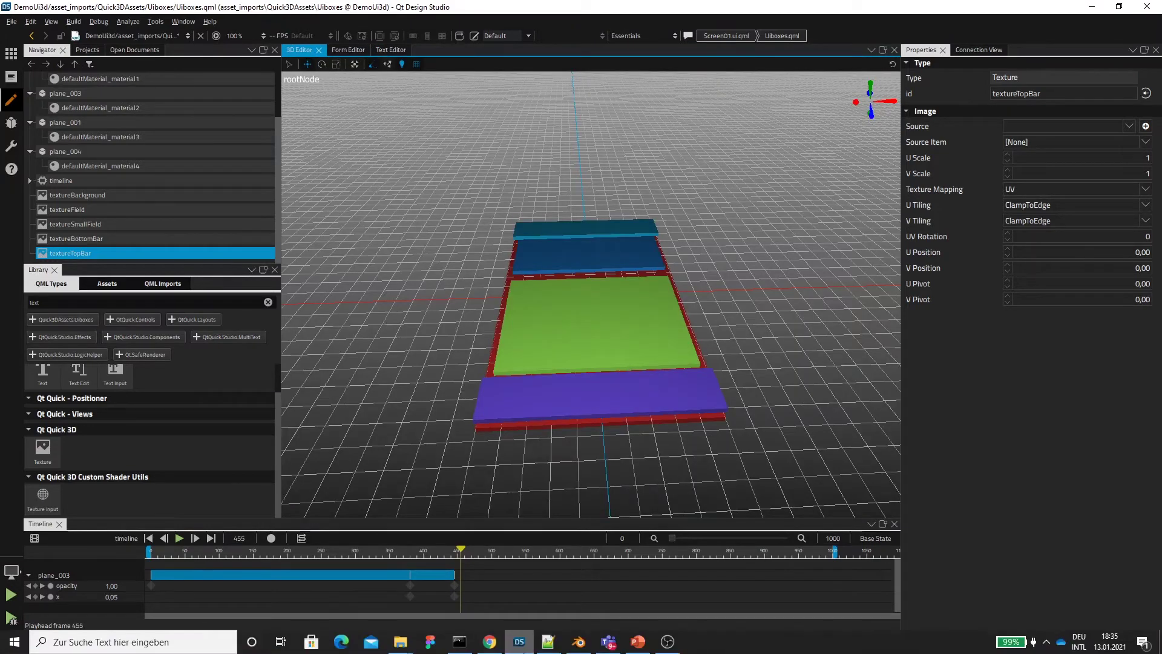
# Switch to Notepad++ and copy the entire prepared QML code from the document "new 3".
pyautogui.click(543, 647)
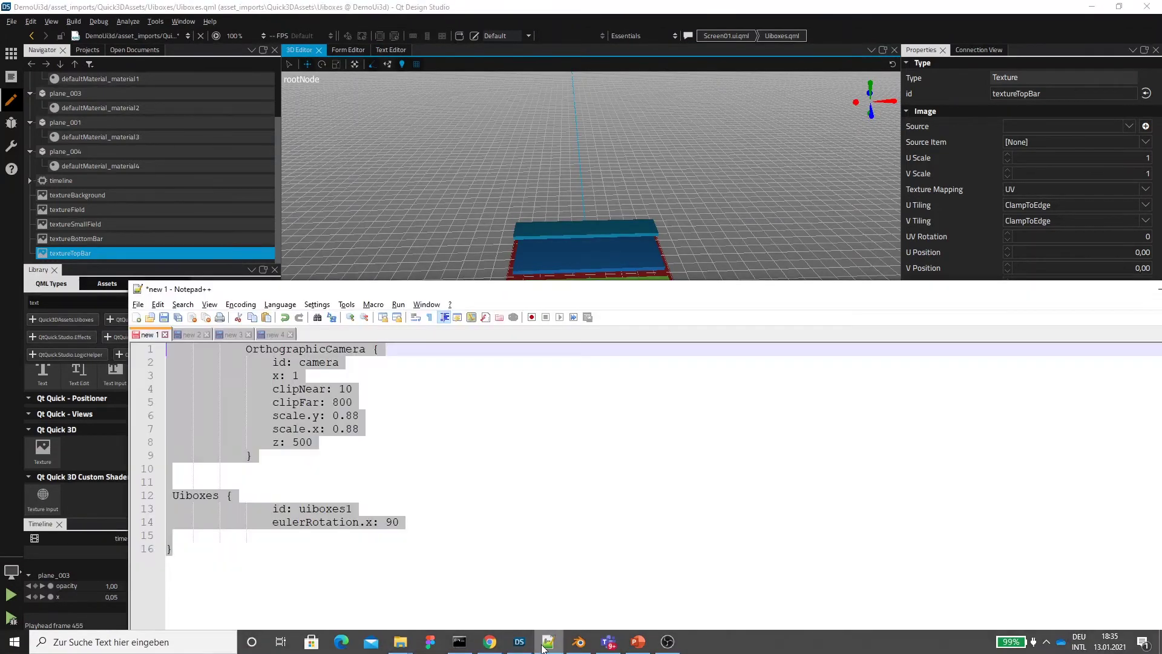
pyautogui.click(201, 337)
pyautogui.click(235, 334)
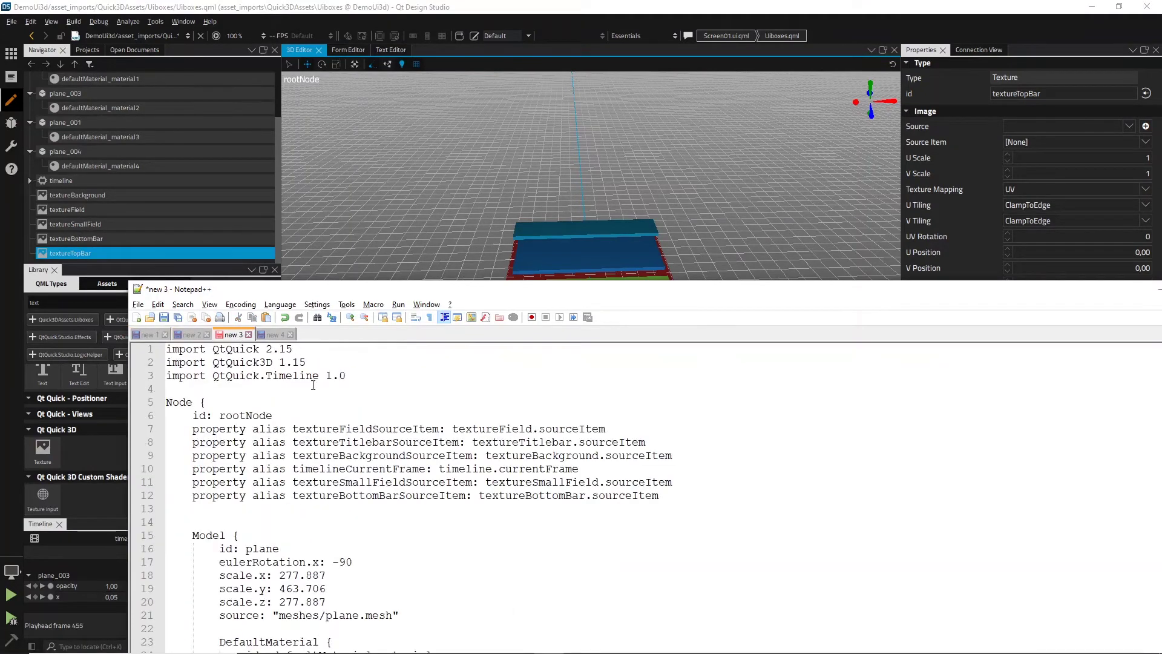
pyautogui.click(334, 402)
pyautogui.hotkey('ctrl', 'a')
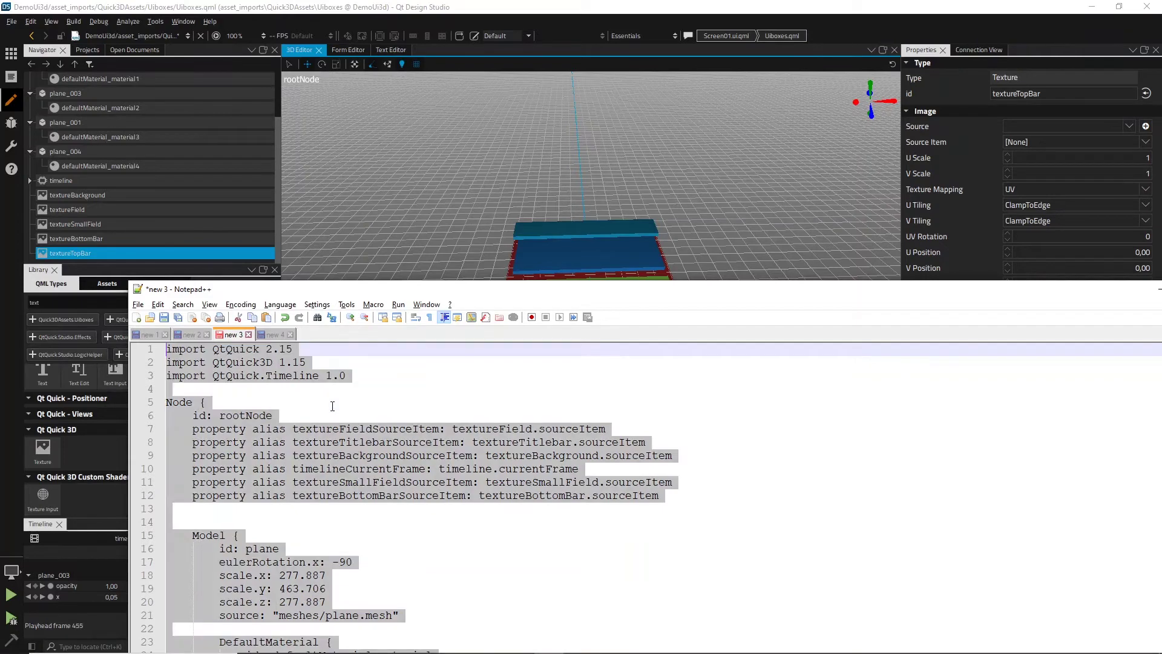
# Back in Qt Design Studio, replace the entire Uiboxes.qml code with the copied QML.
pyautogui.click(368, 53)
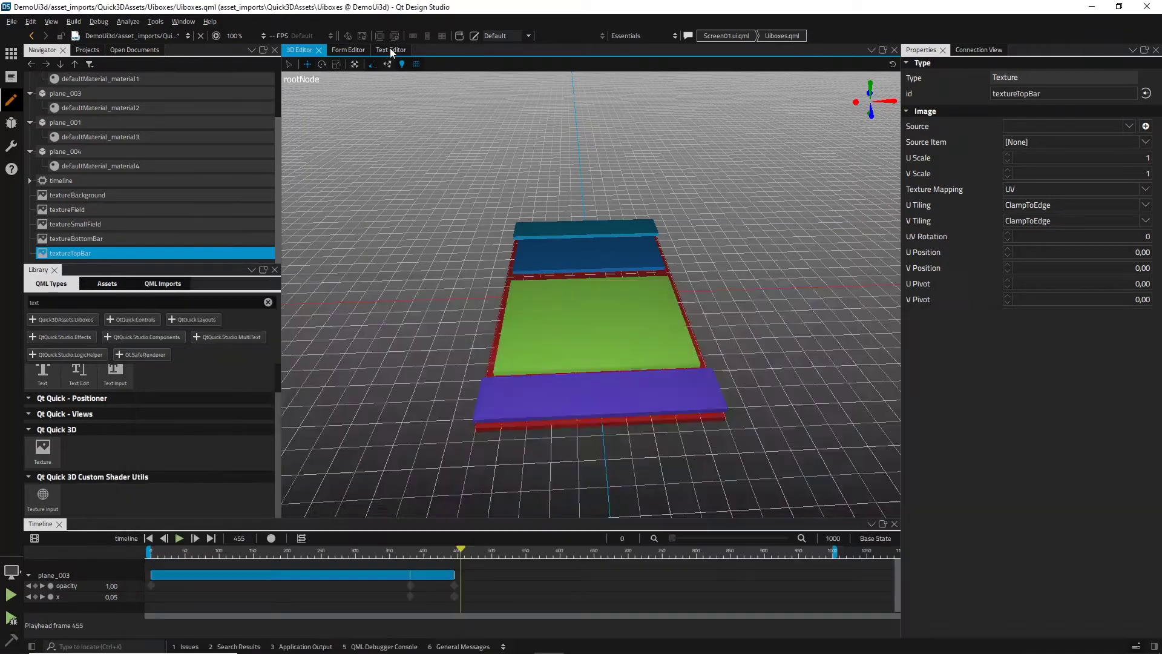
pyautogui.click(389, 49)
pyautogui.click(458, 170)
pyautogui.hotkey('ctrl', 'a')
pyautogui.hotkey('ctrl', 'v')
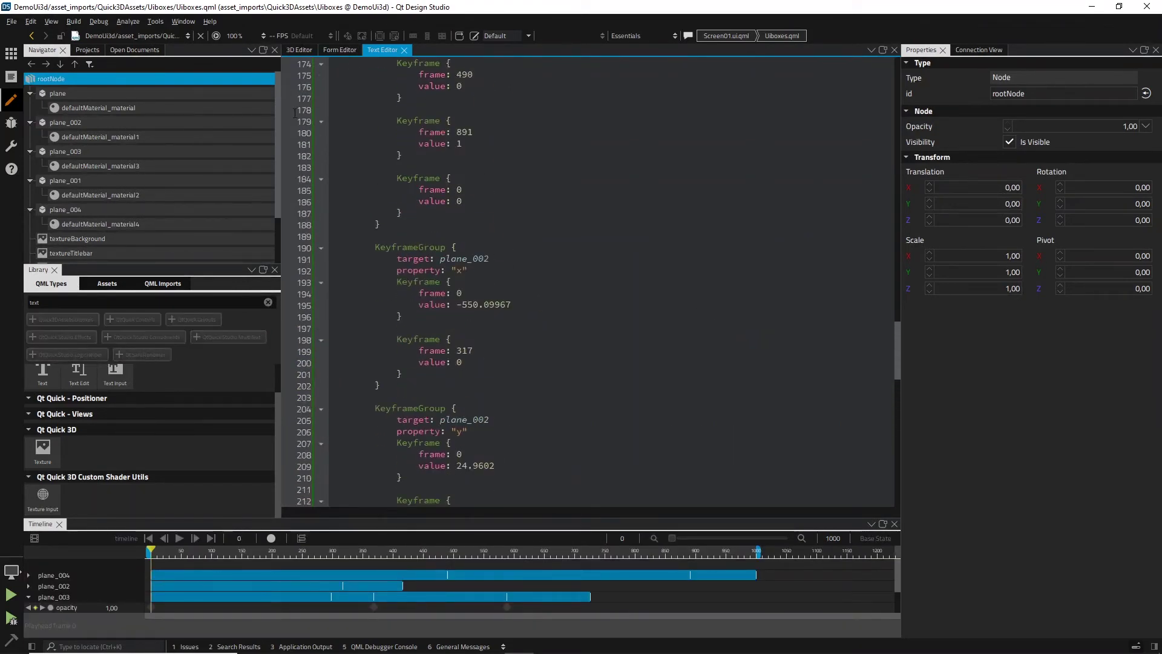
# Play the timeline animation in the 3D view, and enlarge the timeline area to examine its keyframes.
pyautogui.click(300, 51)
pyautogui.click(179, 538)
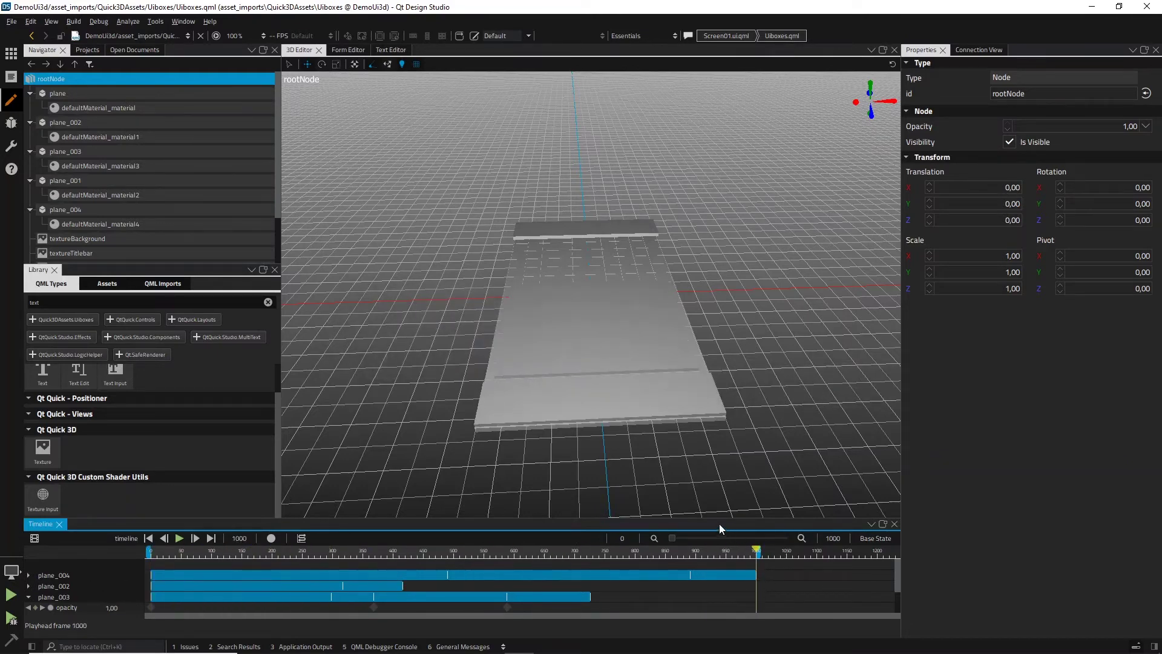
pyautogui.moveTo(714, 519); pyautogui.dragTo(714, 375)
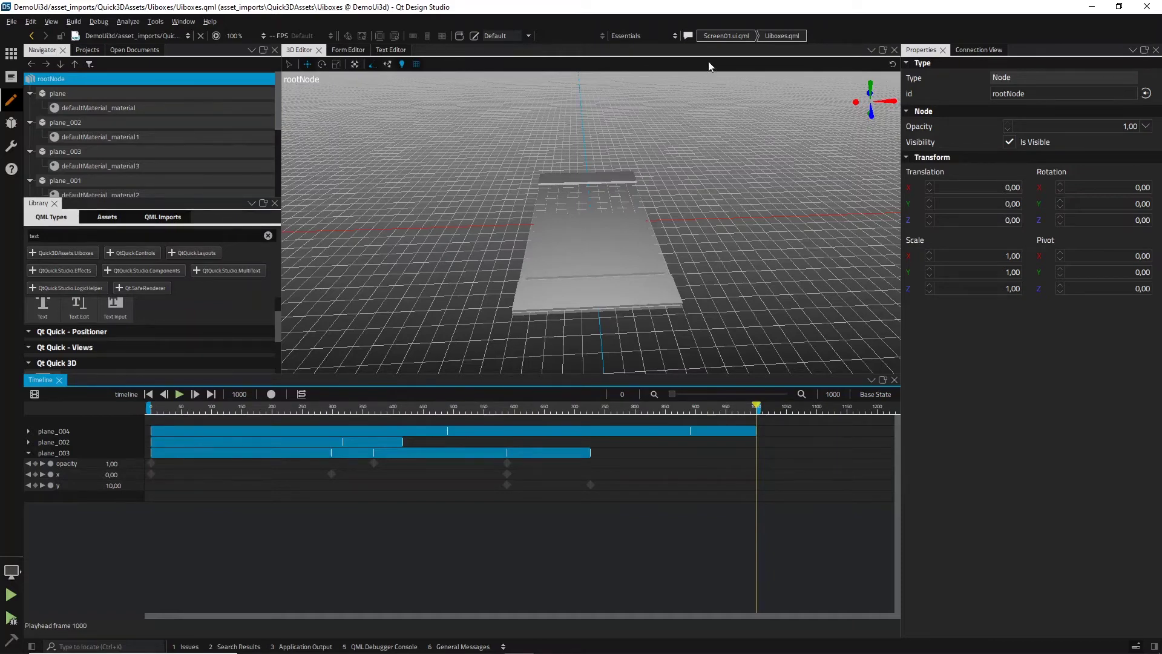
# Open Screen01.ui.qml in the 2D form view and make more room for the component library.
pyautogui.click(719, 35)
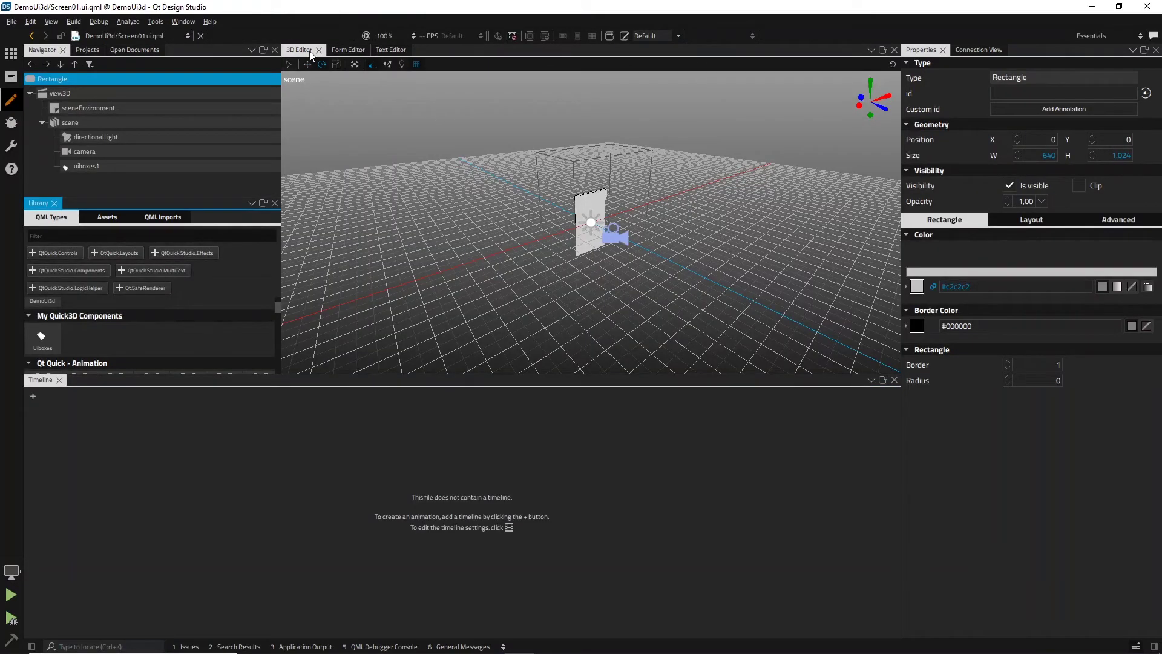
pyautogui.click(340, 51)
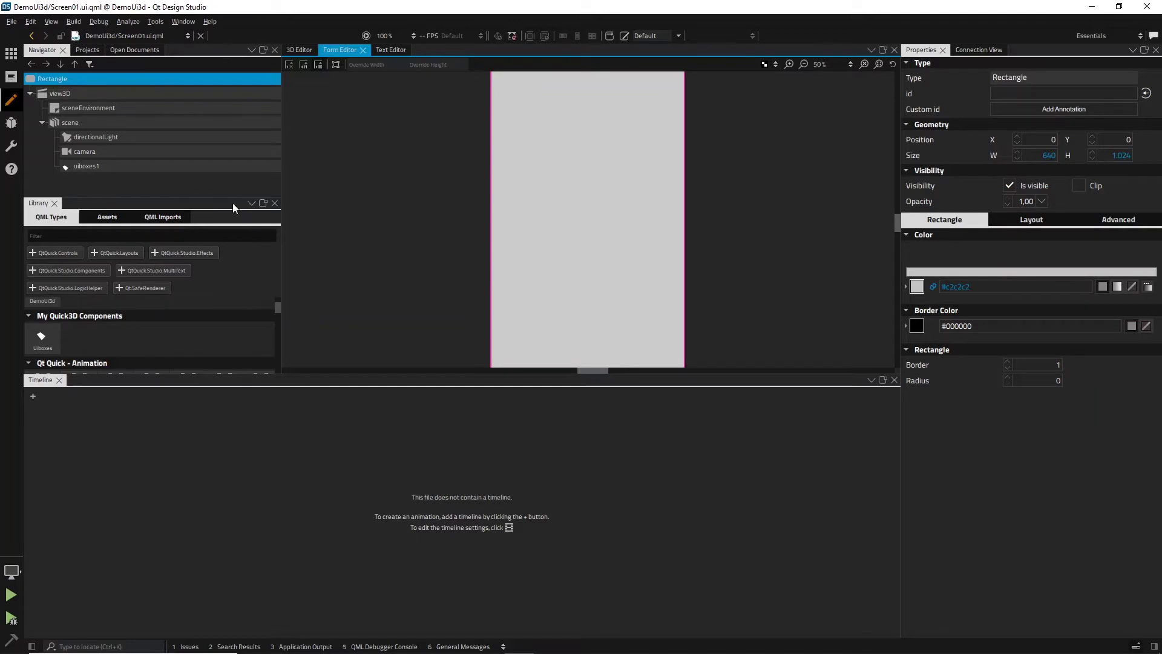
pyautogui.moveTo(234, 197); pyautogui.dragTo(234, 107)
# Add an Item beside the root rectangle, aligned at Y 0, and set its size to 640 x 1024.
pyautogui.moveTo(278, 234); pyautogui.dragTo(700, 85)
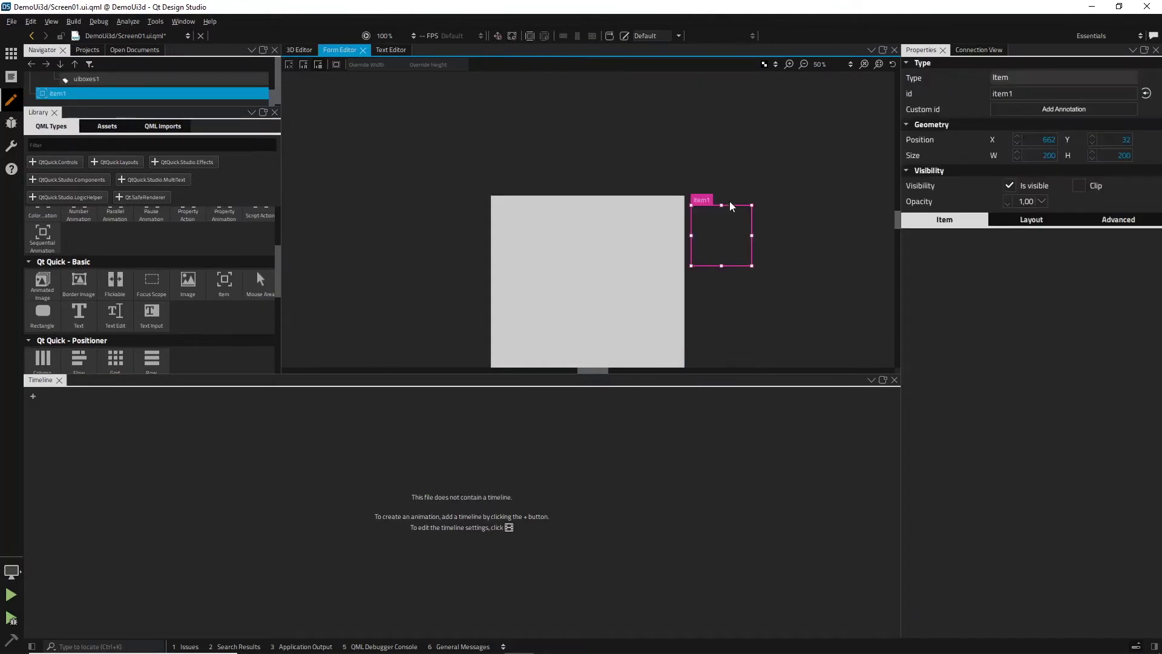
pyautogui.moveTo(701, 200); pyautogui.dragTo(702, 192)
pyautogui.click(1042, 155)
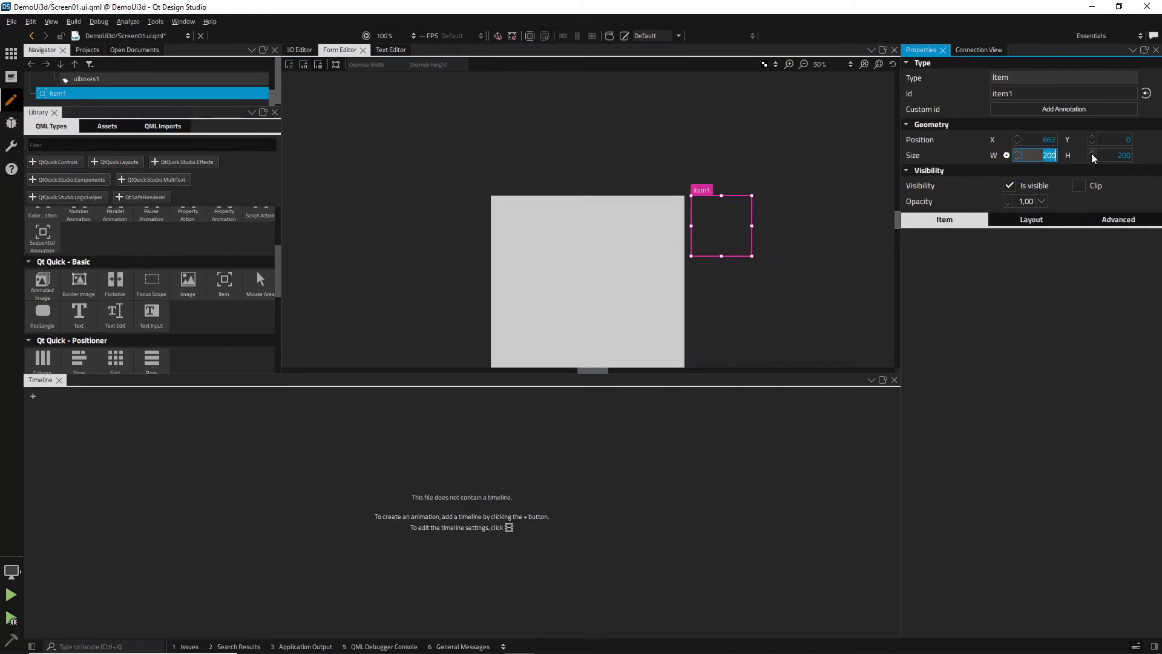
pyautogui.write('640')
pyautogui.press('Tab')
pyautogui.write('1.02')
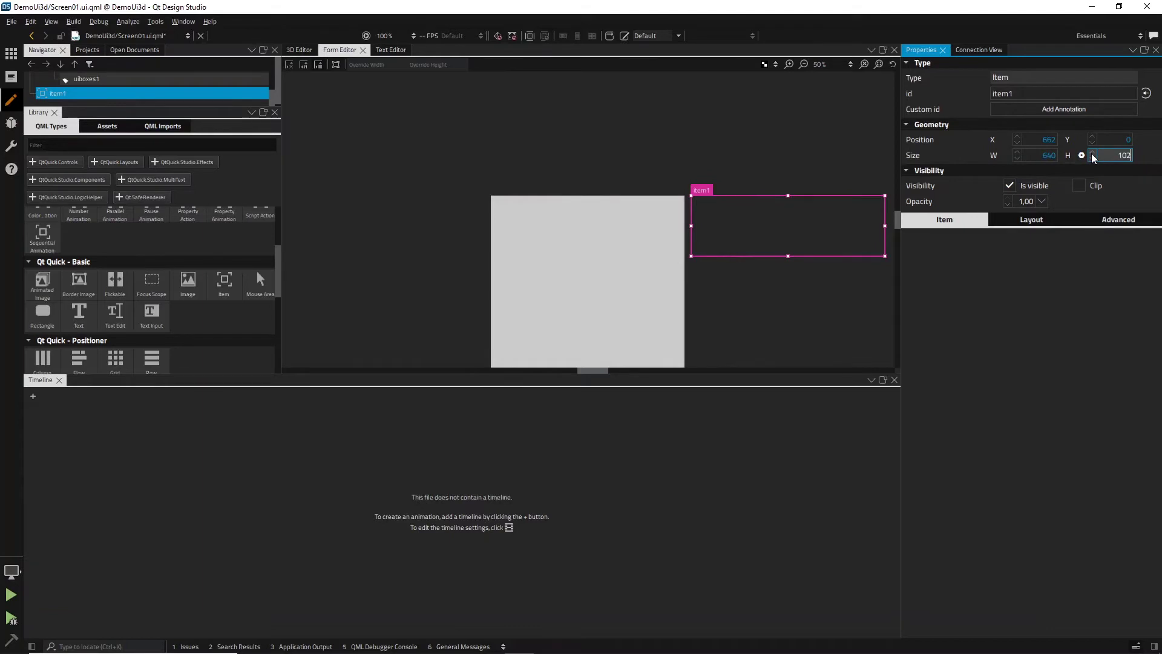
pyautogui.write('4')
pyautogui.press('Return')
pyautogui.scroll(-2, 775, 181)
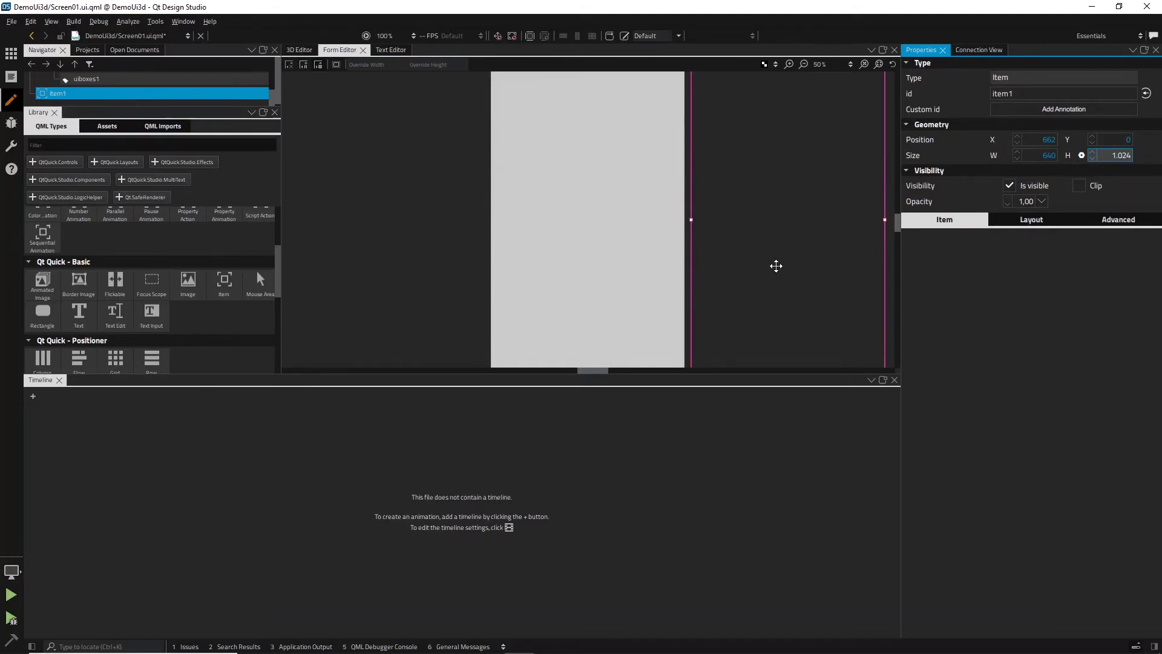
pyautogui.scroll(-1, 776, 266)
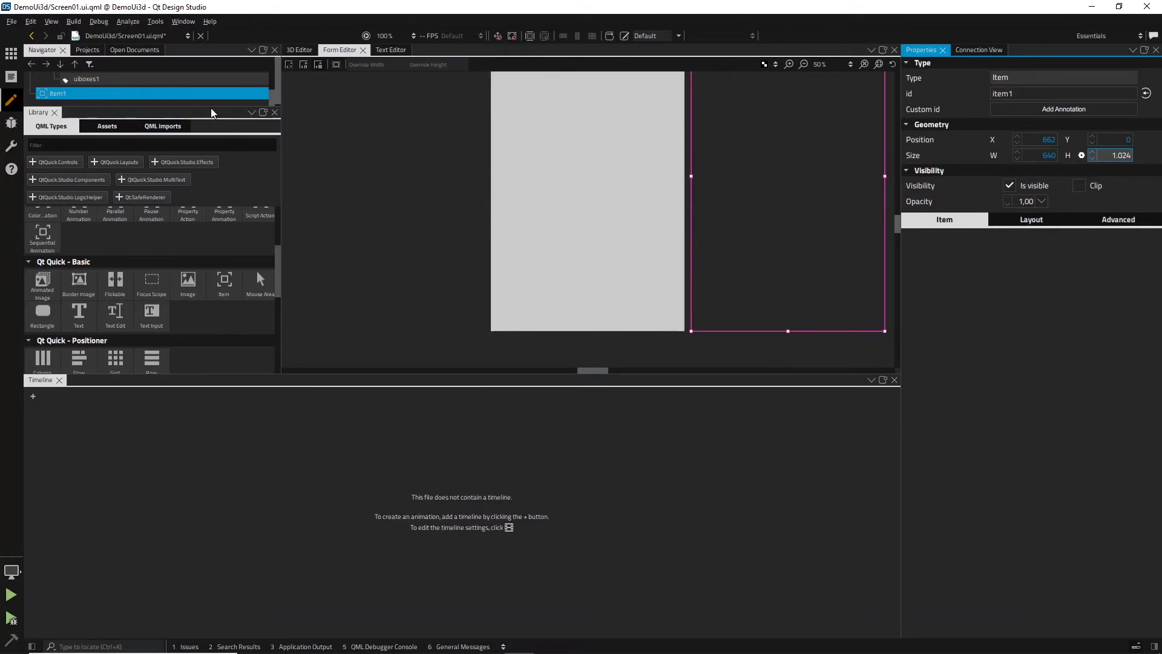
# Add a rectangle inside item1, about 550 x 200 in size, and place it near the item's upper edge at about X 64, Y 28.
pyautogui.moveTo(212, 113); pyautogui.dragTo(207, 191)
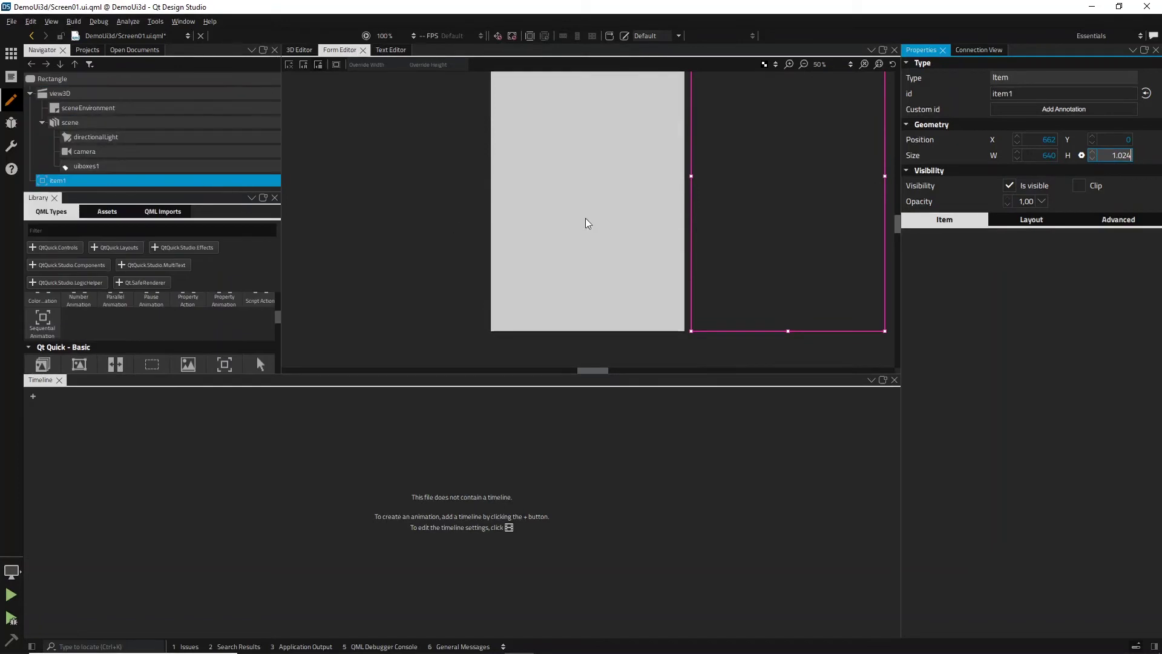
pyautogui.scroll(1, 783, 204)
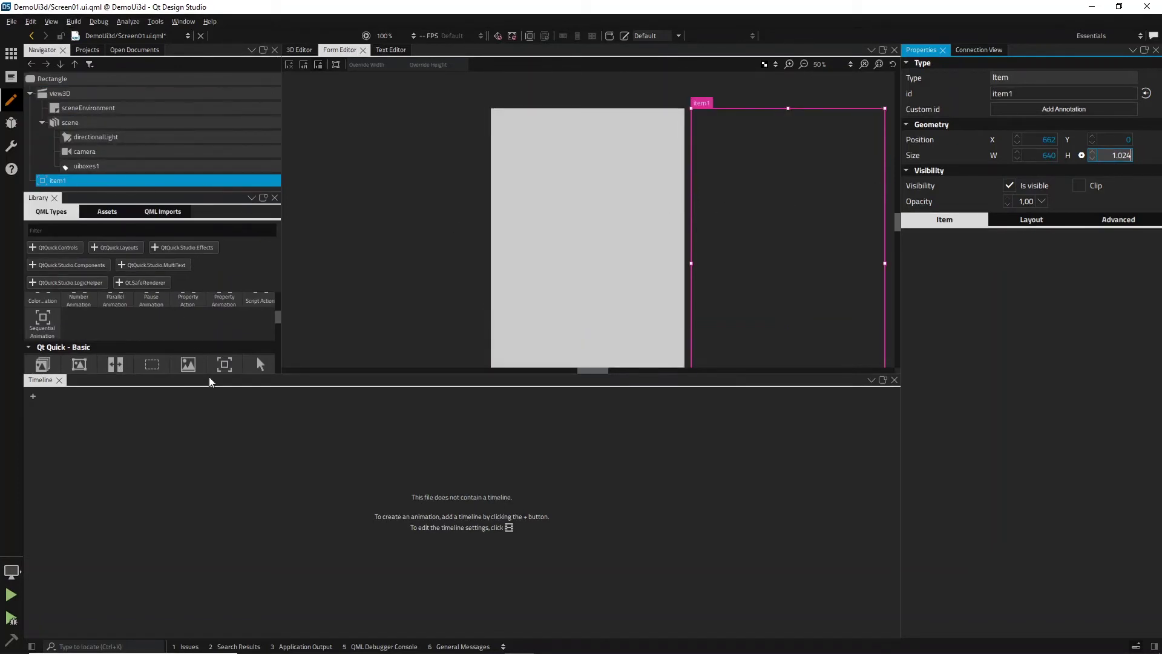
pyautogui.moveTo(210, 381); pyautogui.dragTo(206, 484)
pyautogui.scroll(-1, 170, 388)
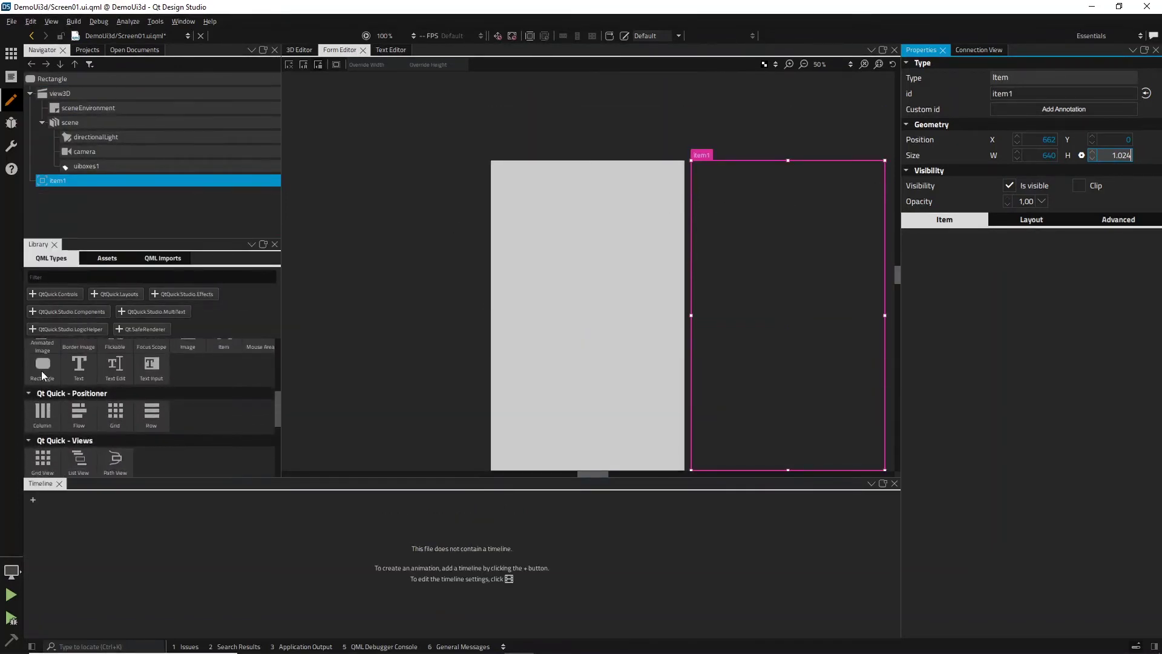
pyautogui.moveTo(42, 370); pyautogui.dragTo(63, 180)
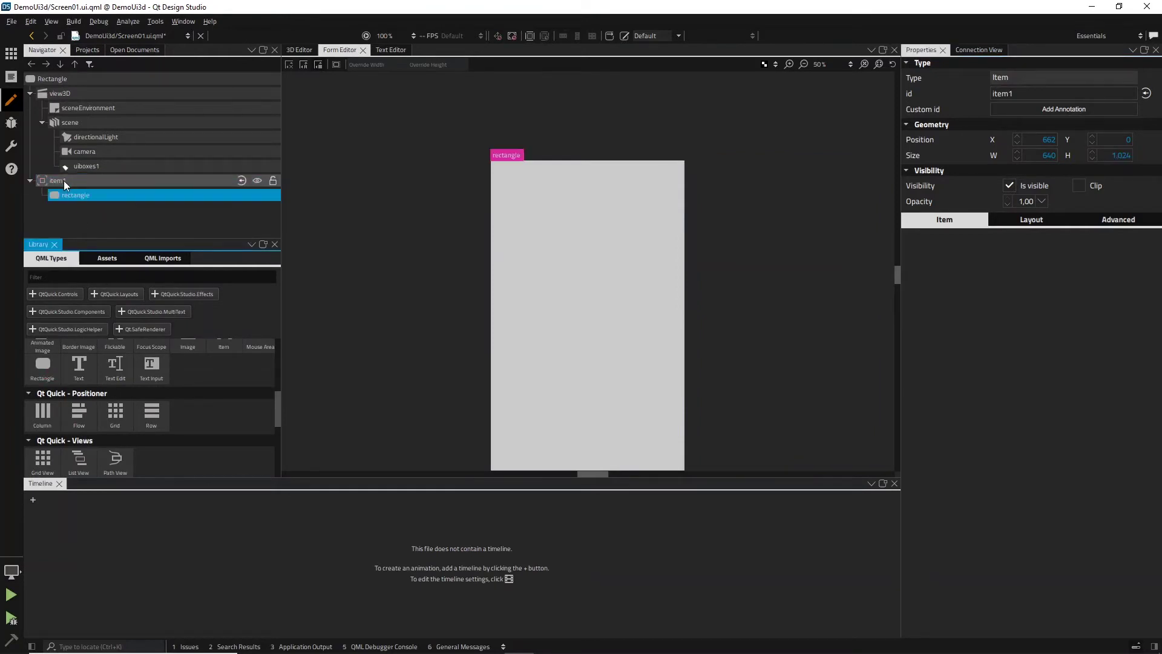
pyautogui.moveTo(752, 190); pyautogui.dragTo(859, 189)
pyautogui.moveTo(767, 189)
pyautogui.mouseDown()
pyautogui.moveTo(799, 208)
pyautogui.moveTo(786, 198)
pyautogui.mouseUp()
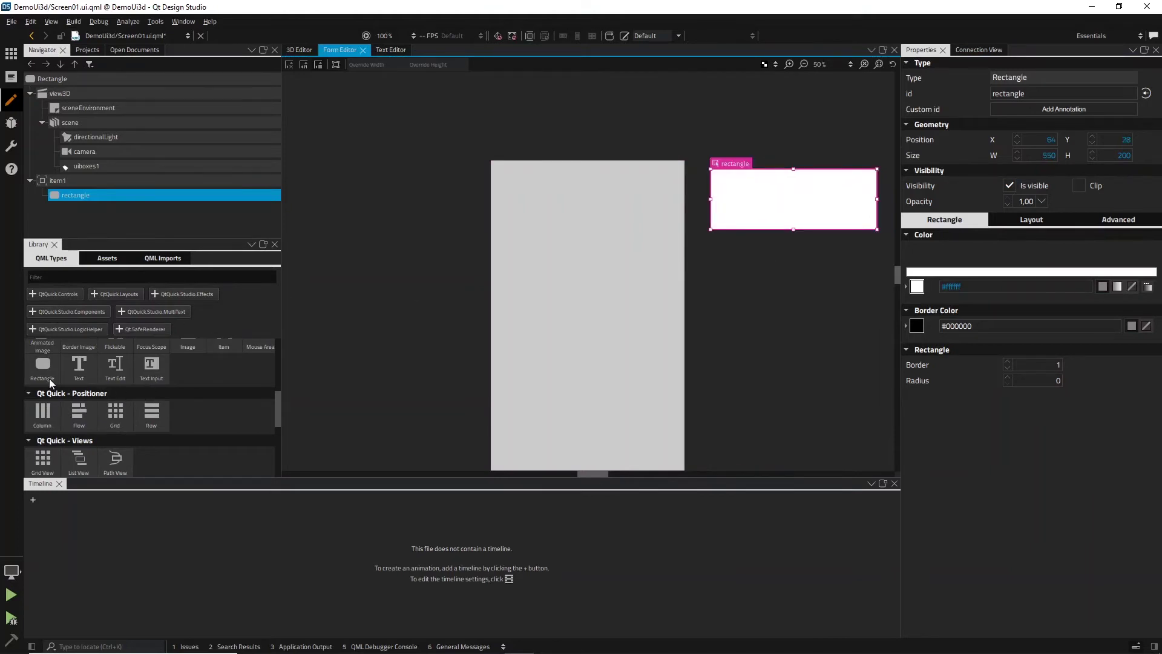
# Add a second rectangle of about 542 x 200 below the first in item1, and fill it with the Warm Flame gradient preset.
pyautogui.moveTo(49, 379); pyautogui.dragTo(60, 183)
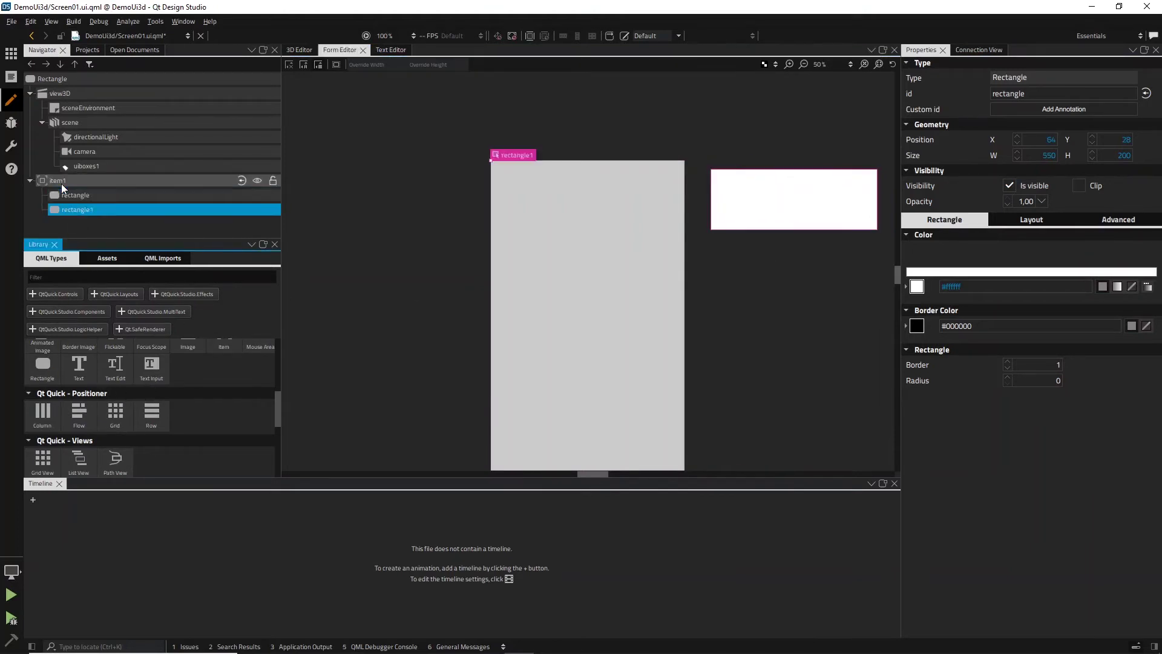
pyautogui.moveTo(711, 195); pyautogui.dragTo(876, 279)
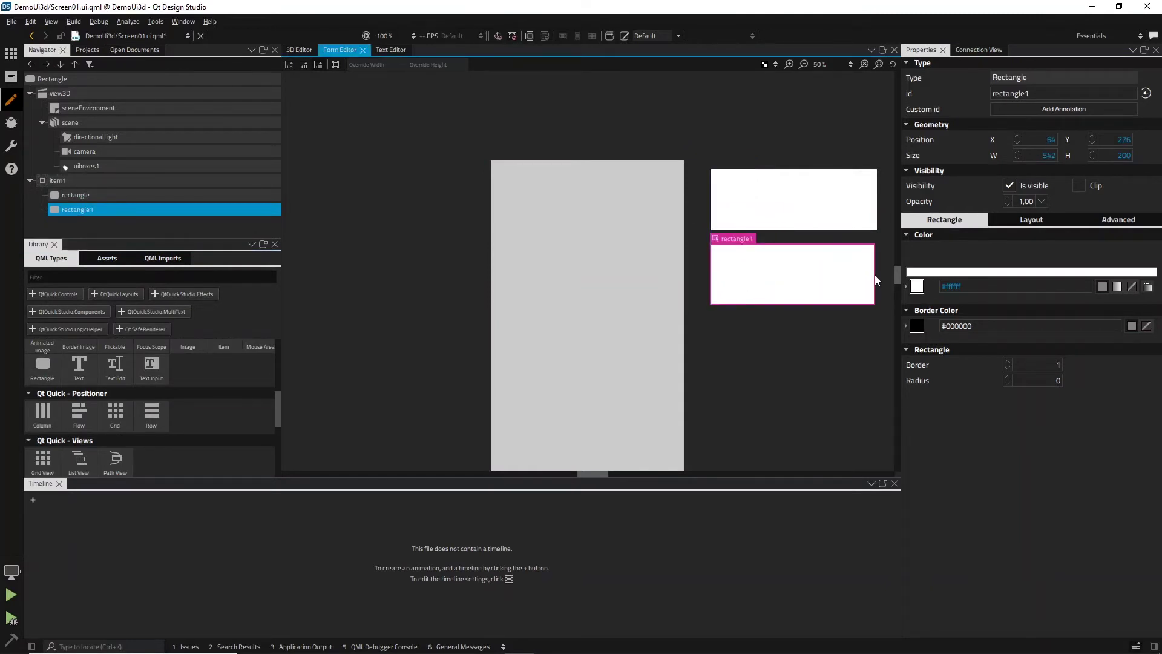
pyautogui.click(917, 286)
pyautogui.click(975, 331)
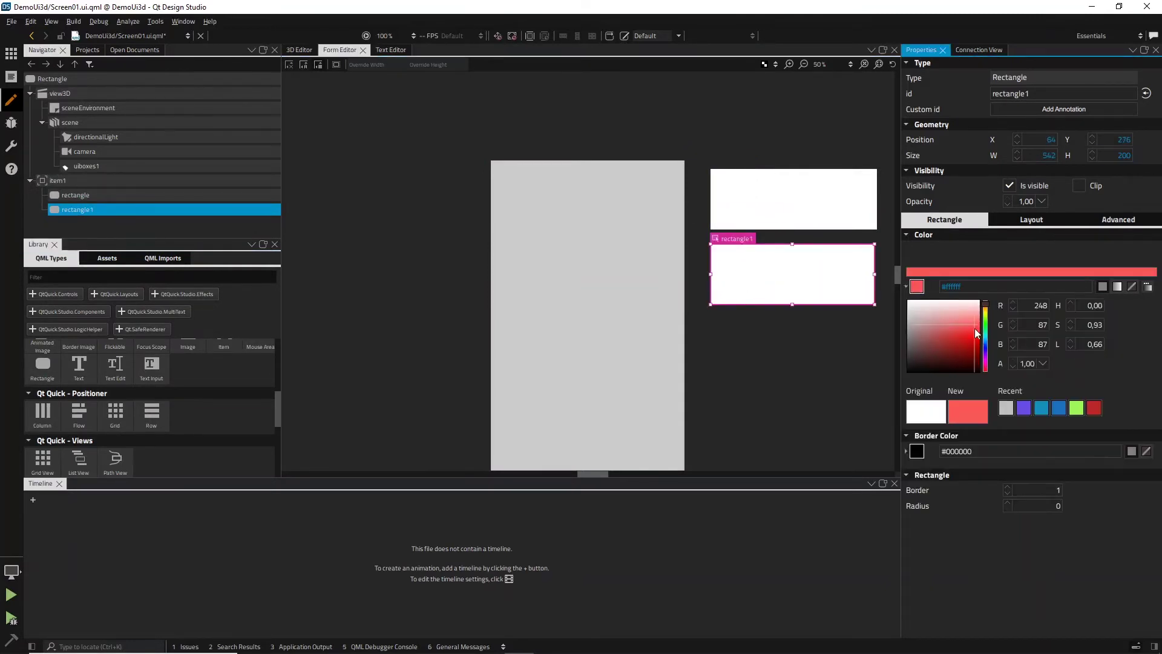
pyautogui.click(1148, 287)
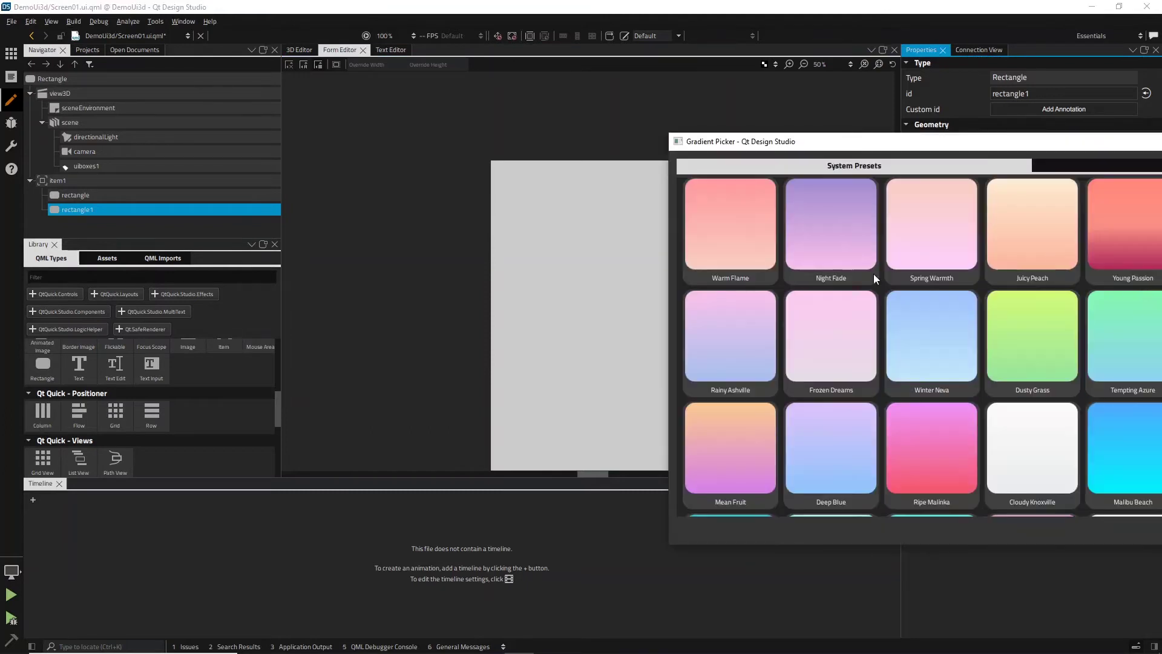
pyautogui.click(725, 209)
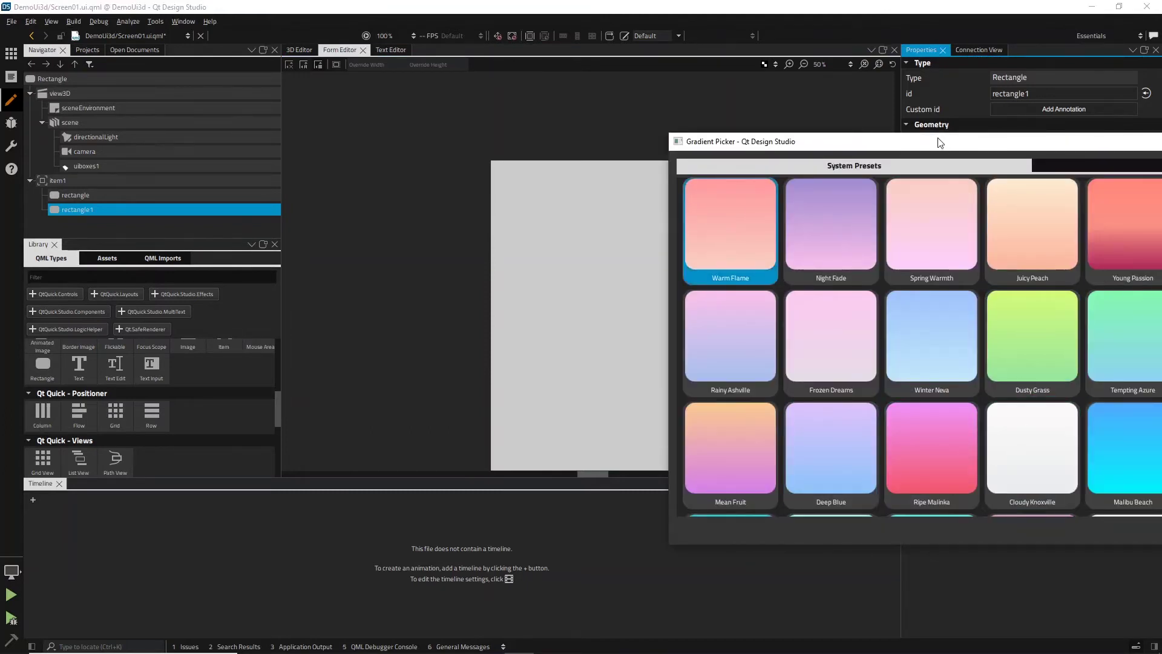
pyautogui.moveTo(940, 143); pyautogui.dragTo(634, 110)
pyautogui.click(1037, 494)
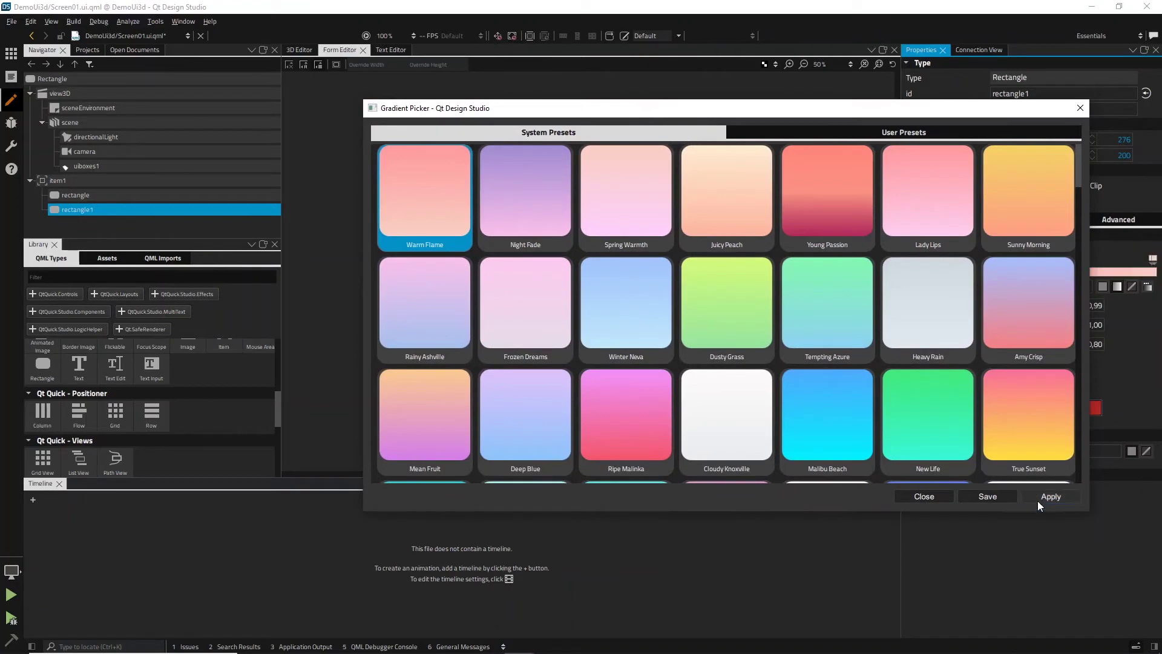
pyautogui.click(937, 496)
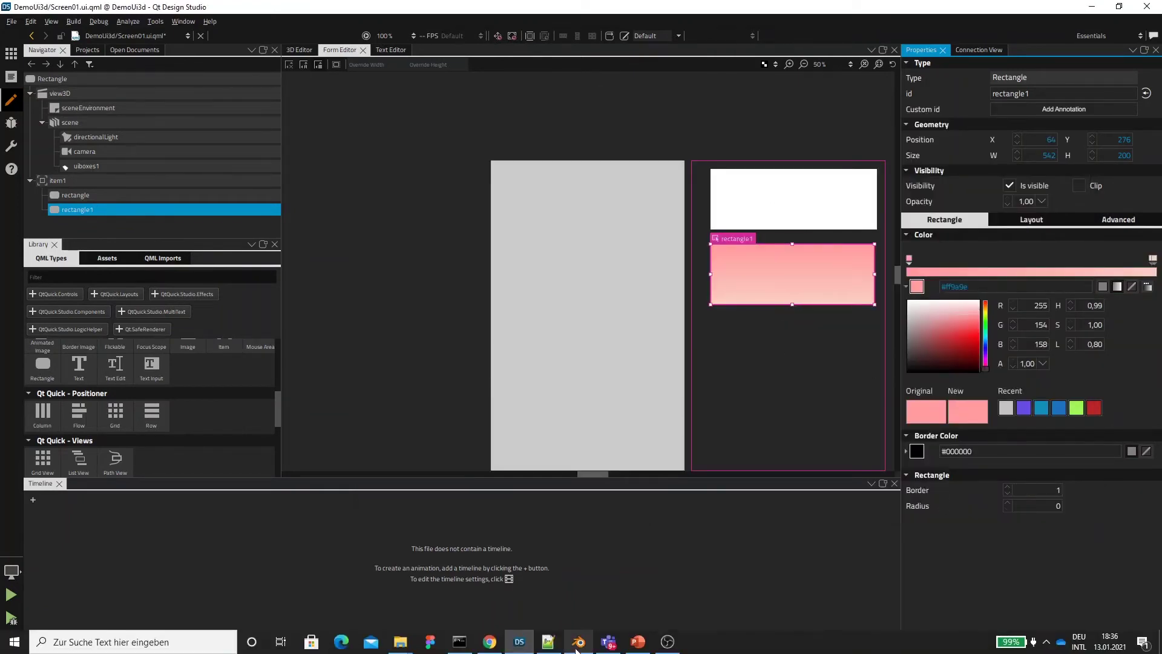
# Switch to Notepad++ and copy the entire uilayout Item code from the document "new 2".
pyautogui.click(554, 645)
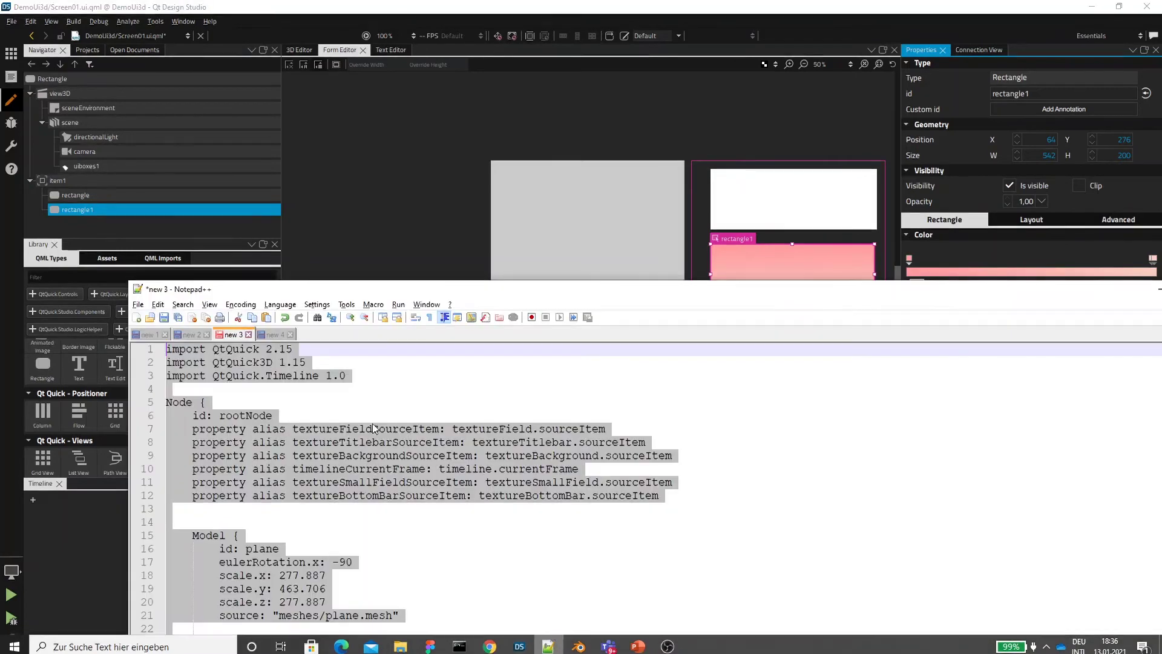
pyautogui.click(201, 335)
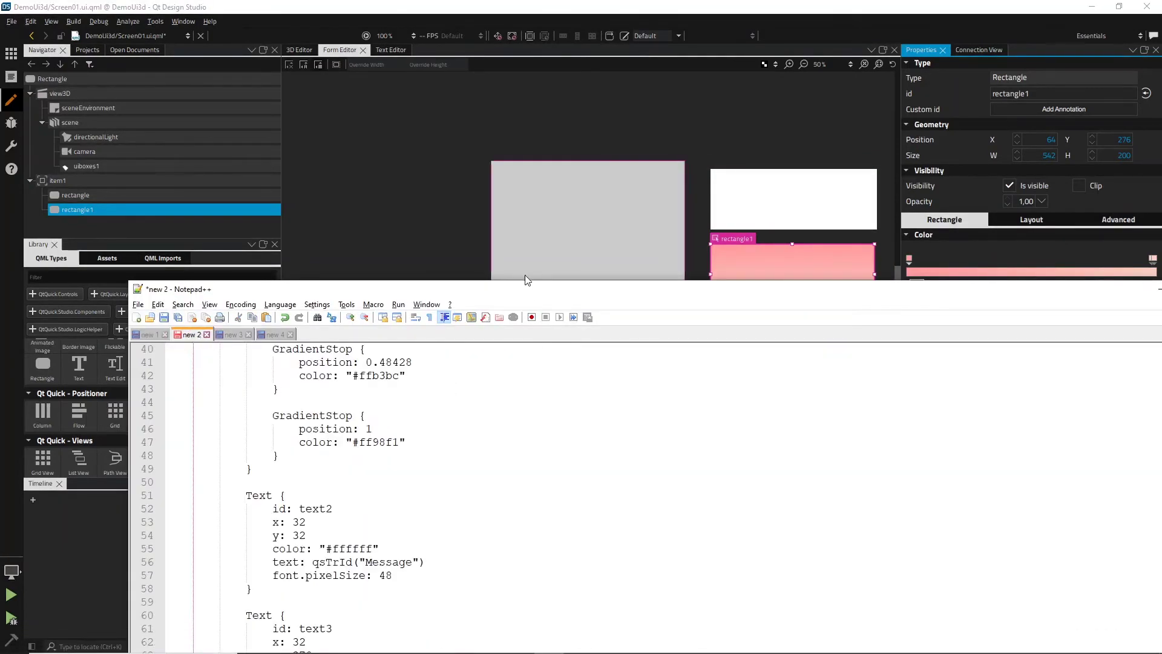
pyautogui.moveTo(532, 295); pyautogui.dragTo(487, 88)
pyautogui.scroll(13, 1105, 410)
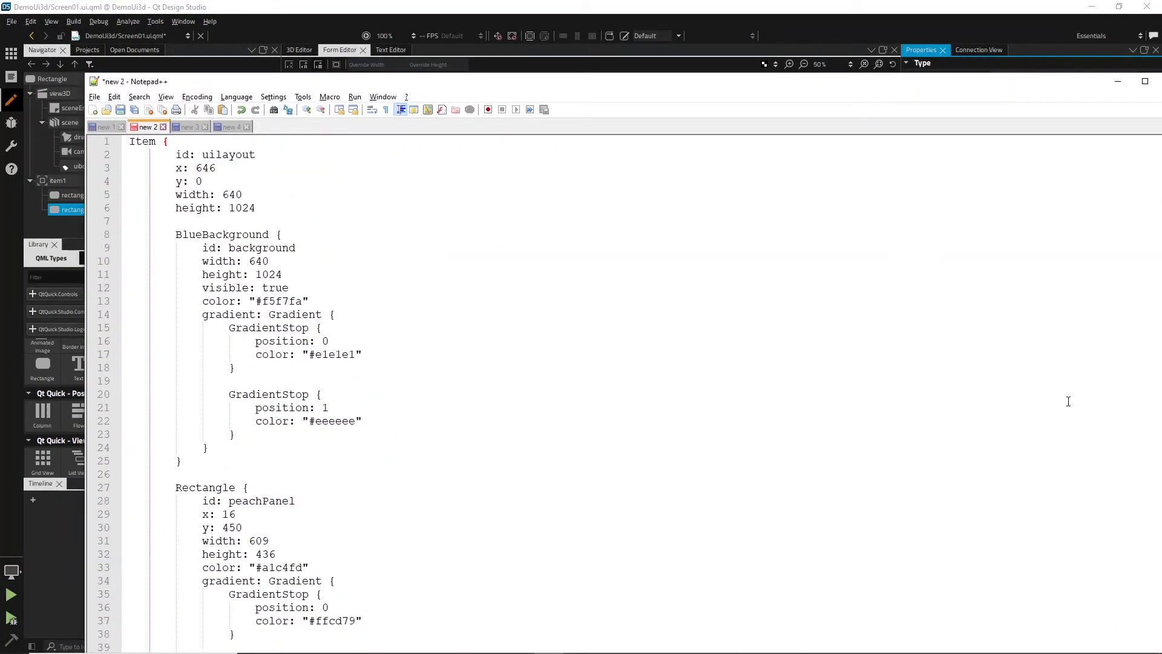
pyautogui.moveTo(133, 142); pyautogui.dragTo(454, 567)
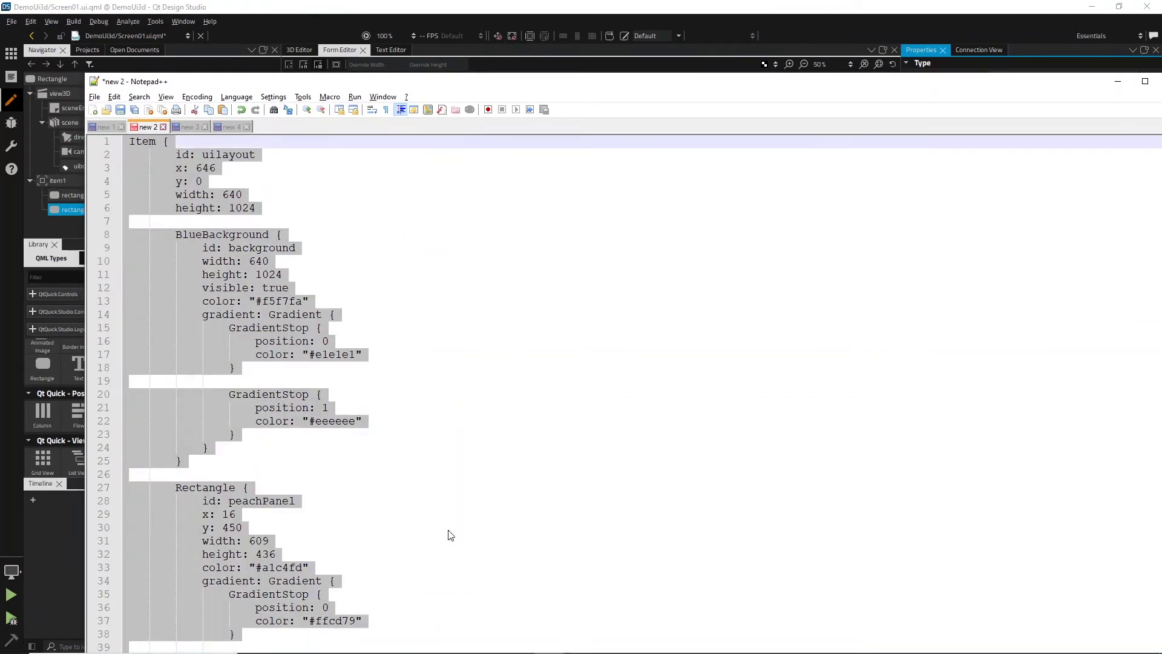
# Back in Qt Design Studio, replace the item1 block in the Screen01.ui.qml code with the copied uilayout code.
pyautogui.click(394, 50)
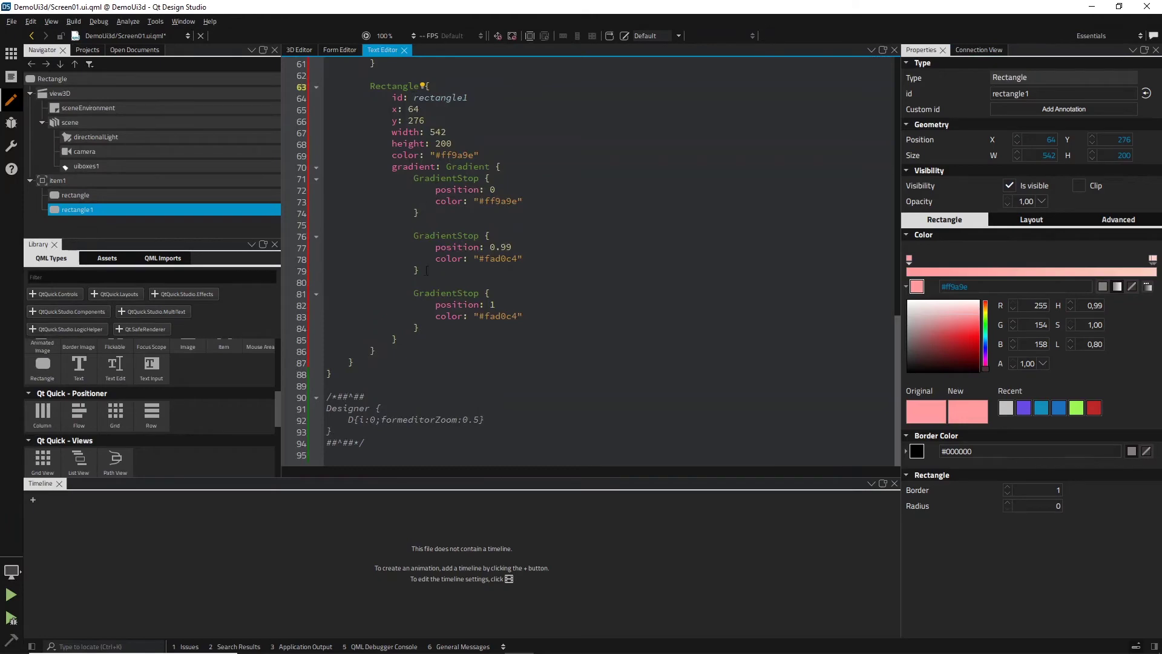
pyautogui.scroll(8, 427, 270)
pyautogui.click(363, 178)
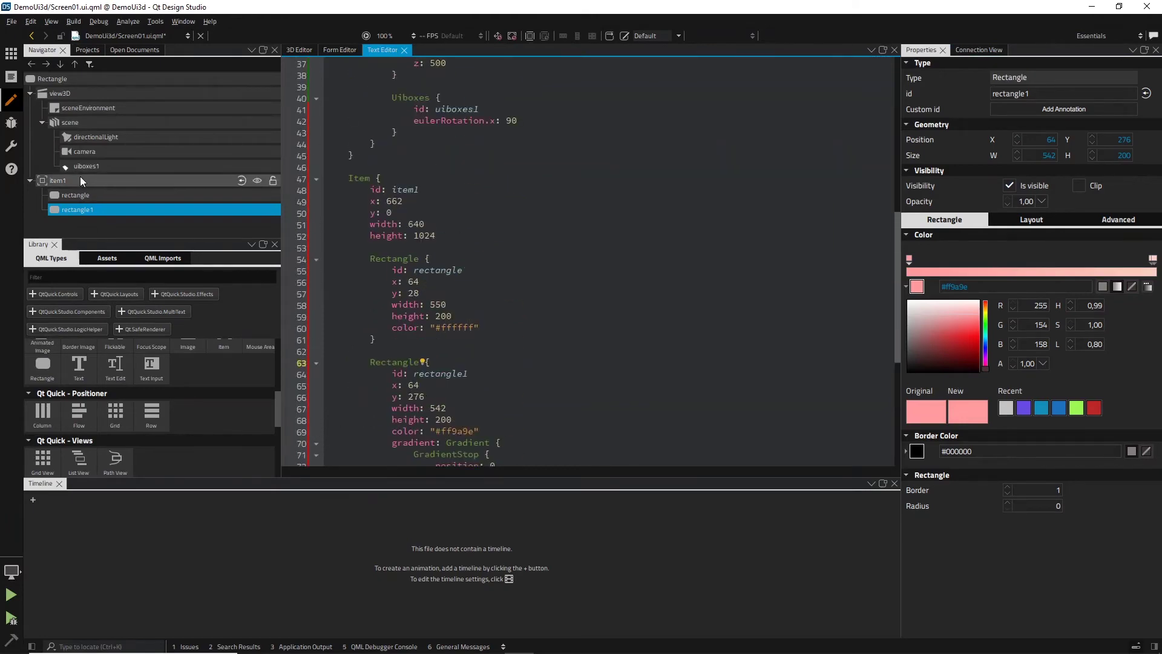
pyautogui.scroll(2, 365, 176)
pyautogui.moveTo(342, 263); pyautogui.dragTo(409, 362)
pyautogui.hotkey('ctrl', 'v')
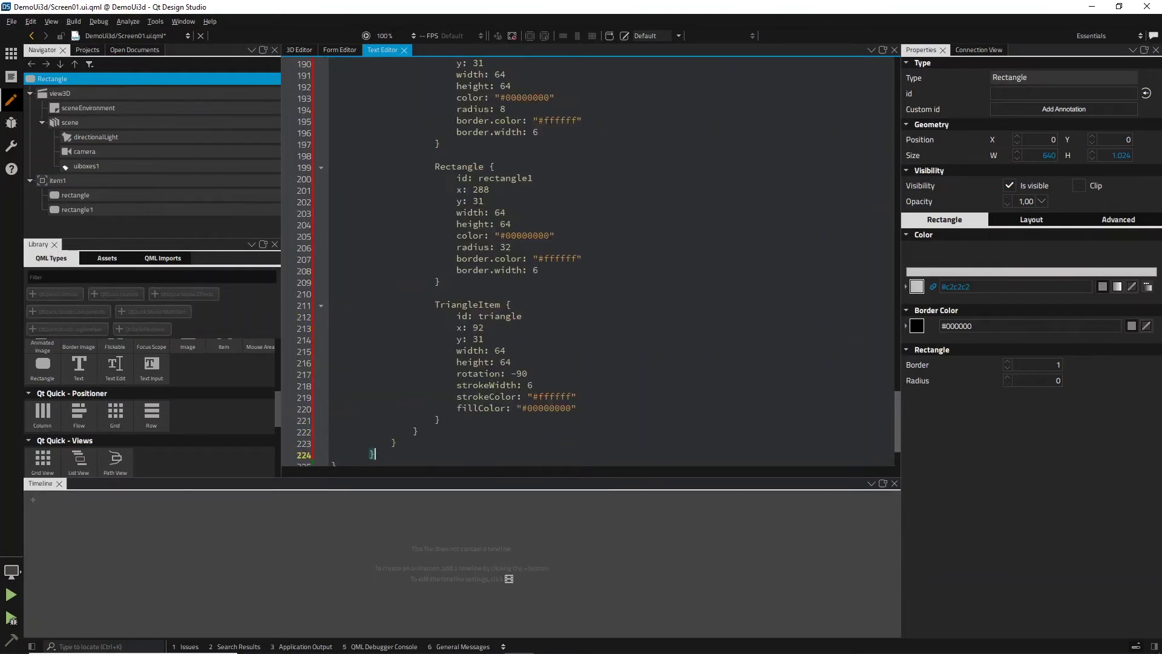
pyautogui.scroll(-3, 471, 153)
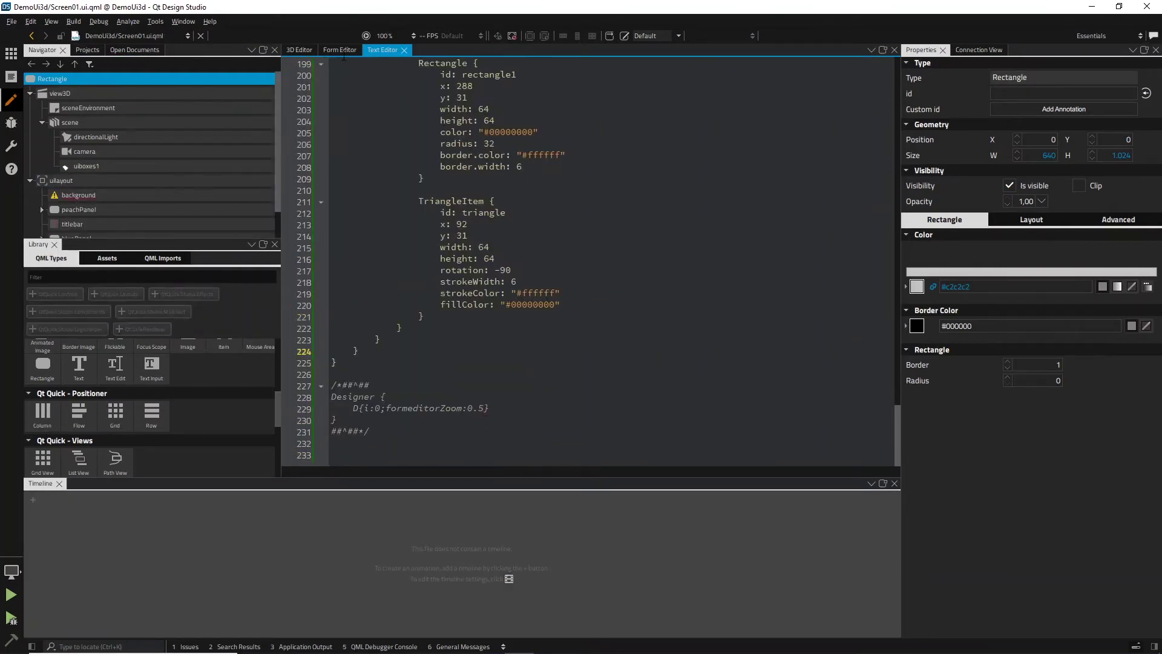
# Check the code of the flagged background and titlebar items, and change the background's component type from BlueBackground to Rectangle.
pyautogui.click(83, 194)
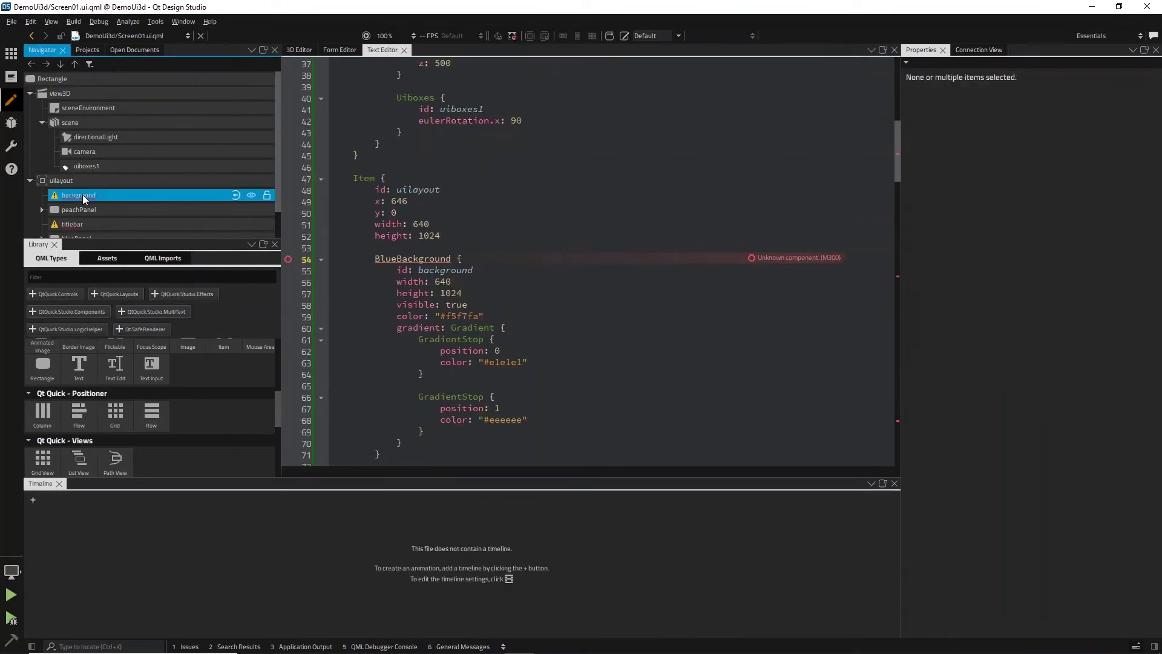
pyautogui.click(85, 225)
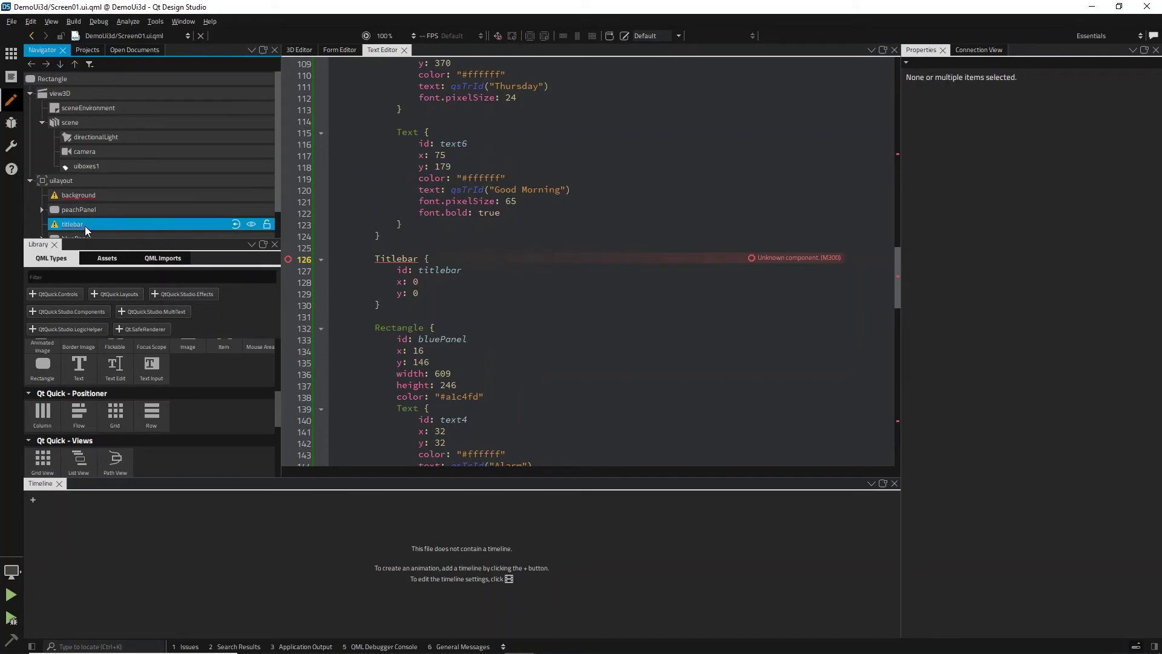
pyautogui.scroll(15, 389, 236)
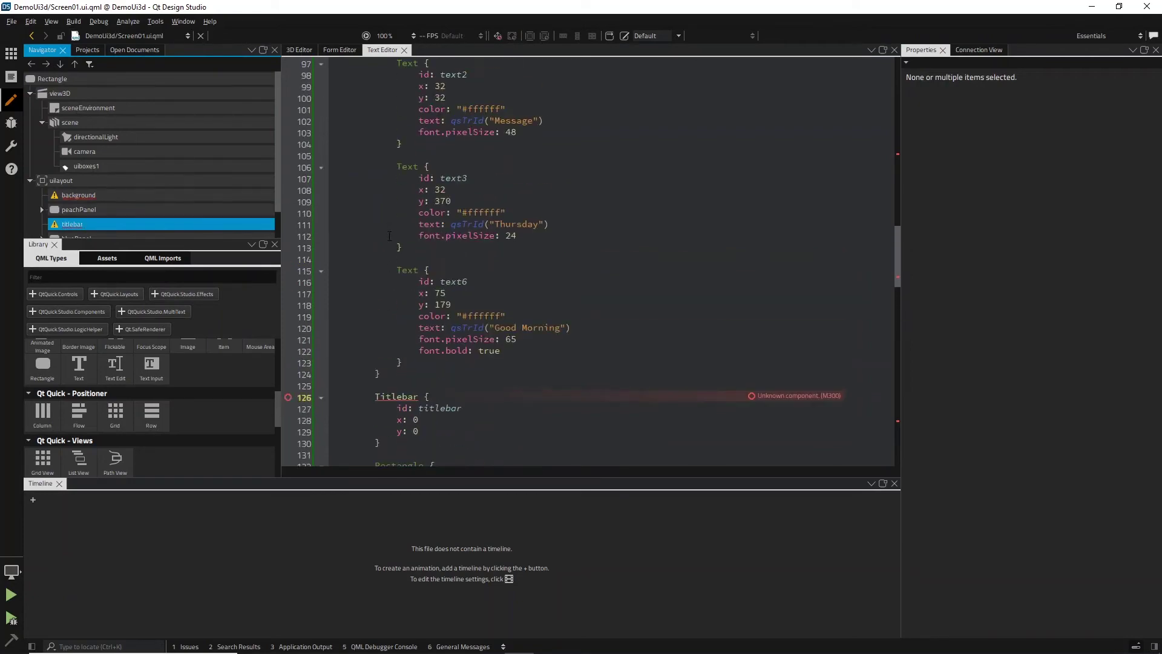
pyautogui.scroll(9, 389, 236)
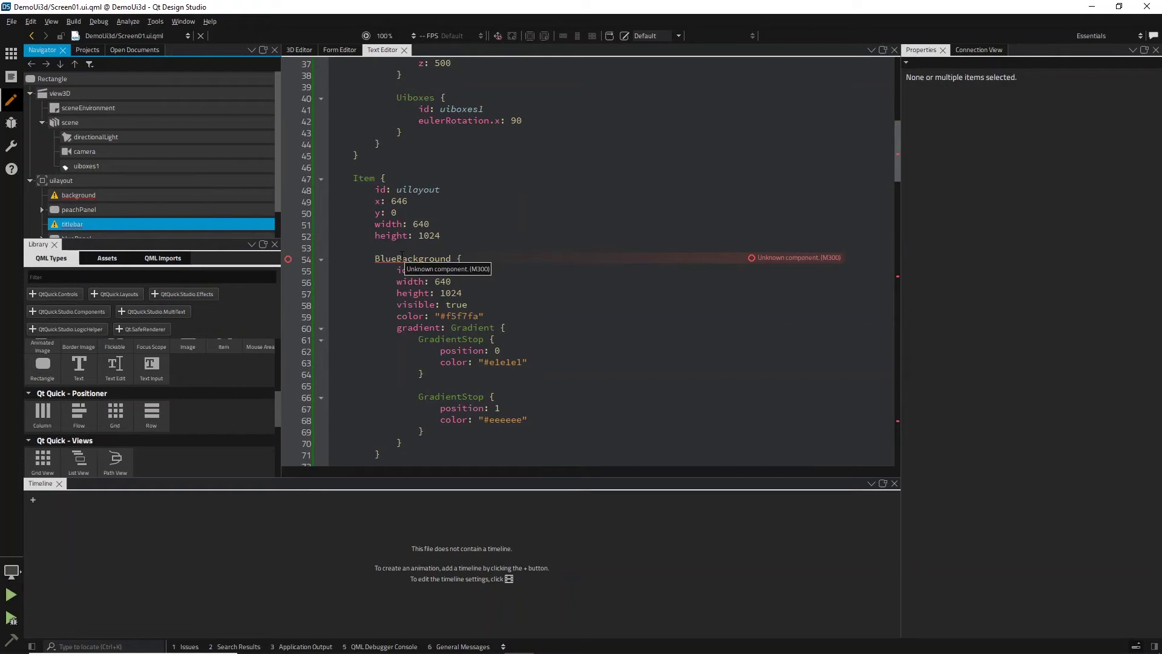
pyautogui.doubleClick(402, 259)
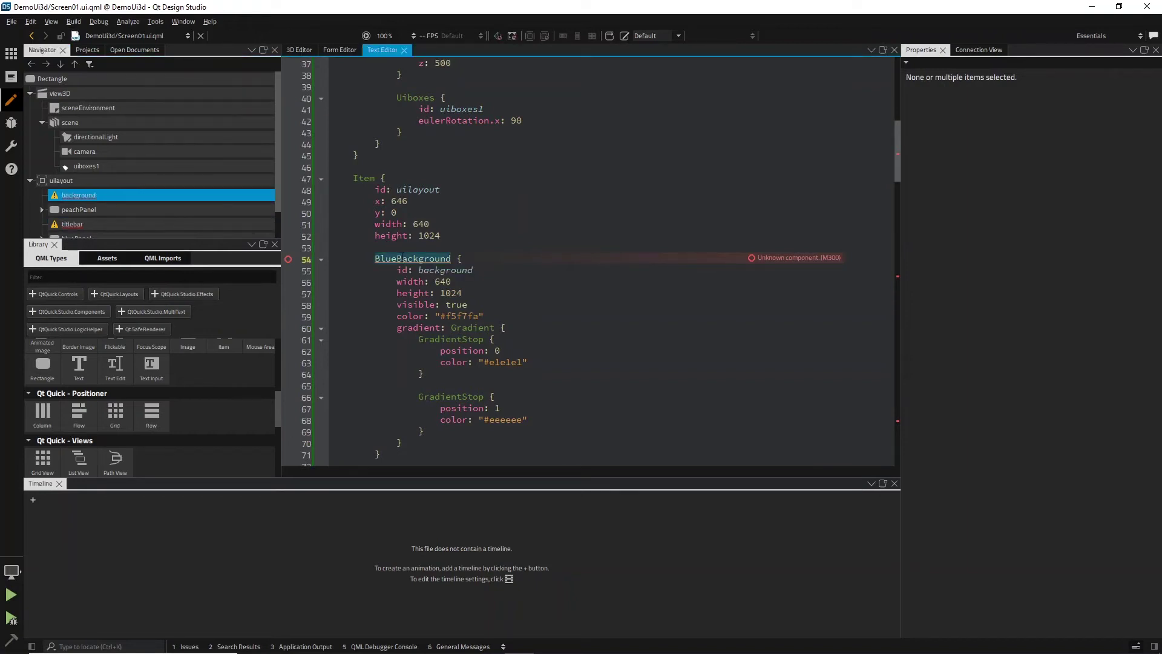
pyautogui.write('Rectangle')
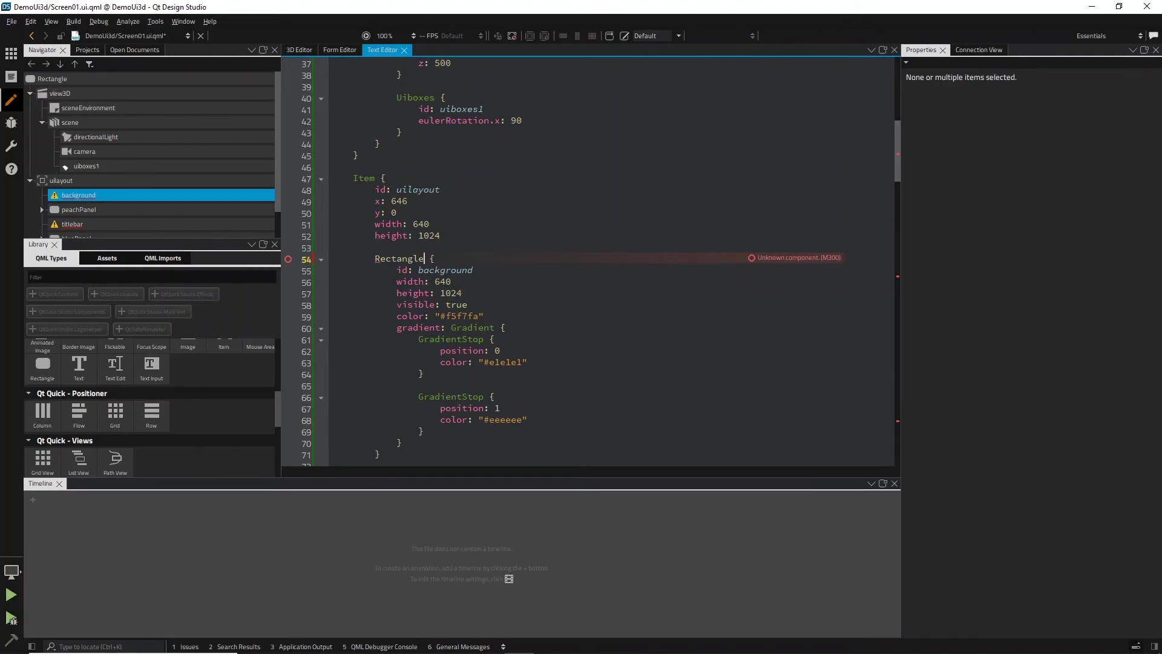
# Return to the 2D form view, ignore the unsupported-features warning, and look over the uilayout panels.
pyautogui.click(349, 52)
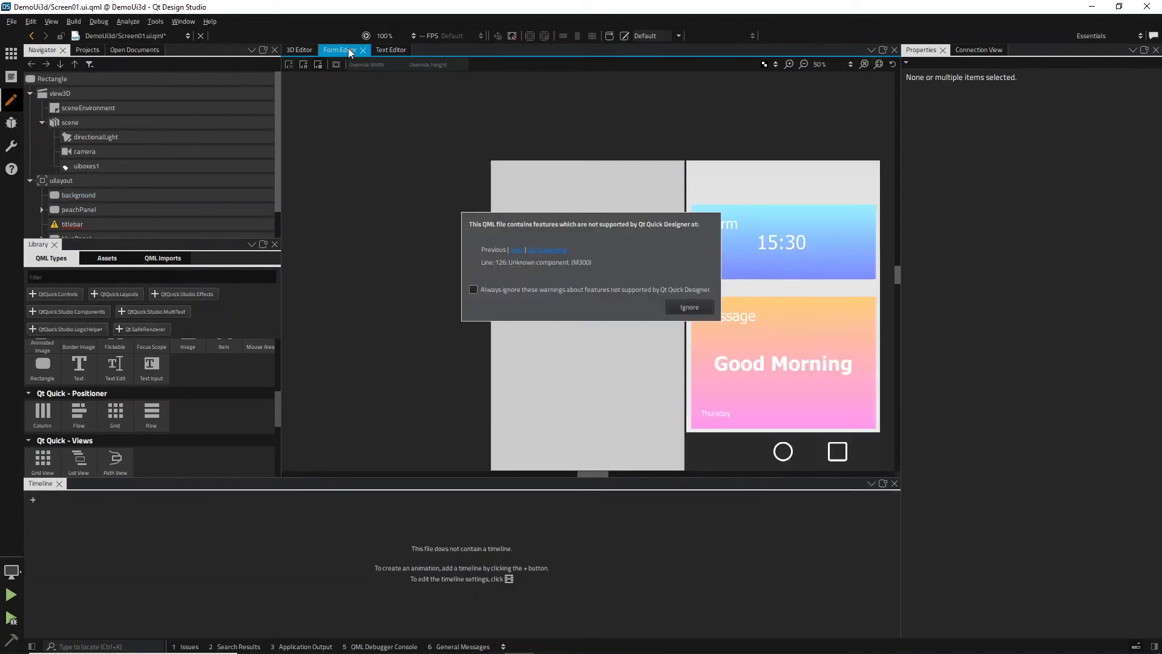
pyautogui.click(689, 306)
pyautogui.scroll(-2, 415, 147)
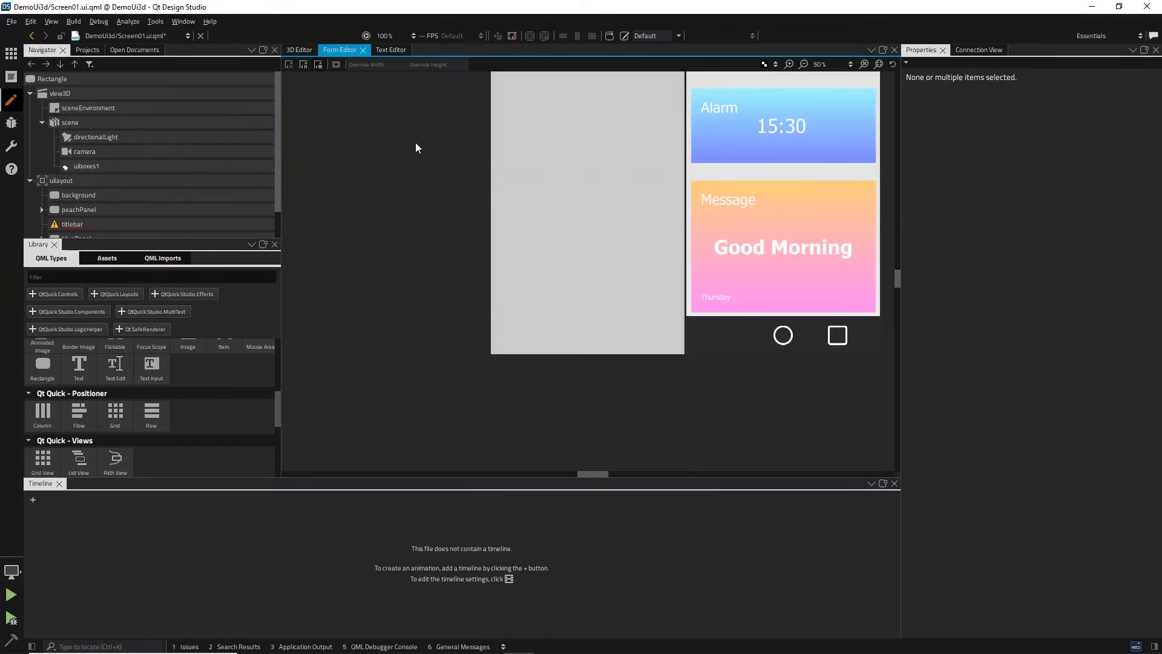
# In the Screen01.ui.qml code, open a block comment with /* on a new line above the flagged Titlebar component.
pyautogui.click(388, 50)
pyautogui.scroll(-15, 411, 248)
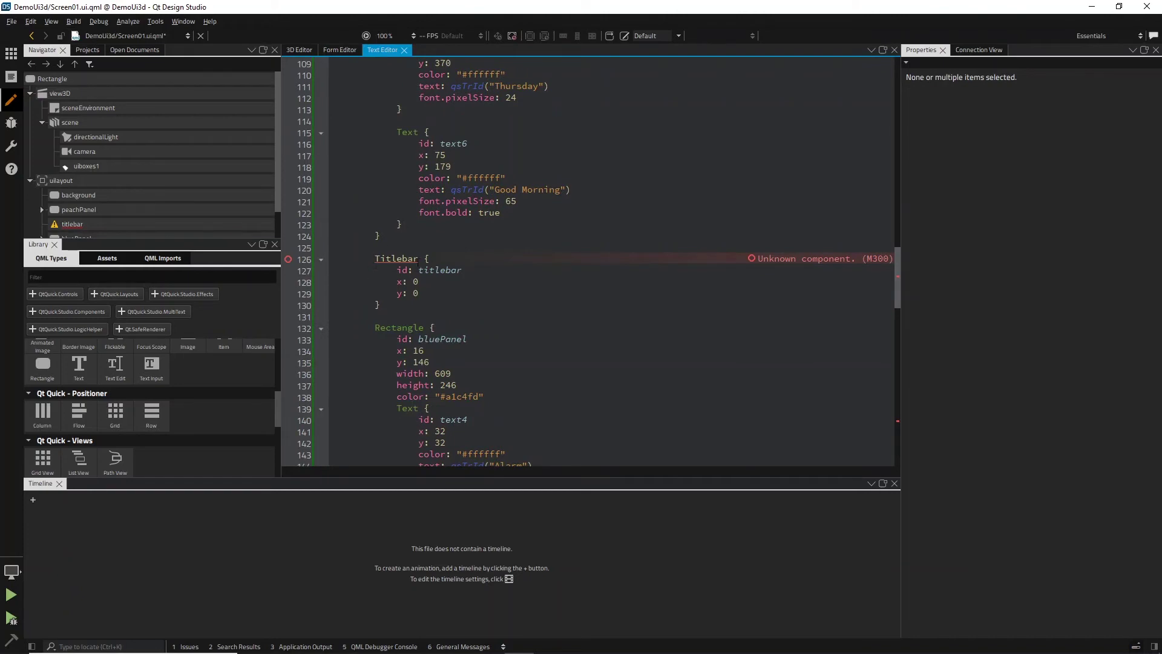
pyautogui.click(378, 248)
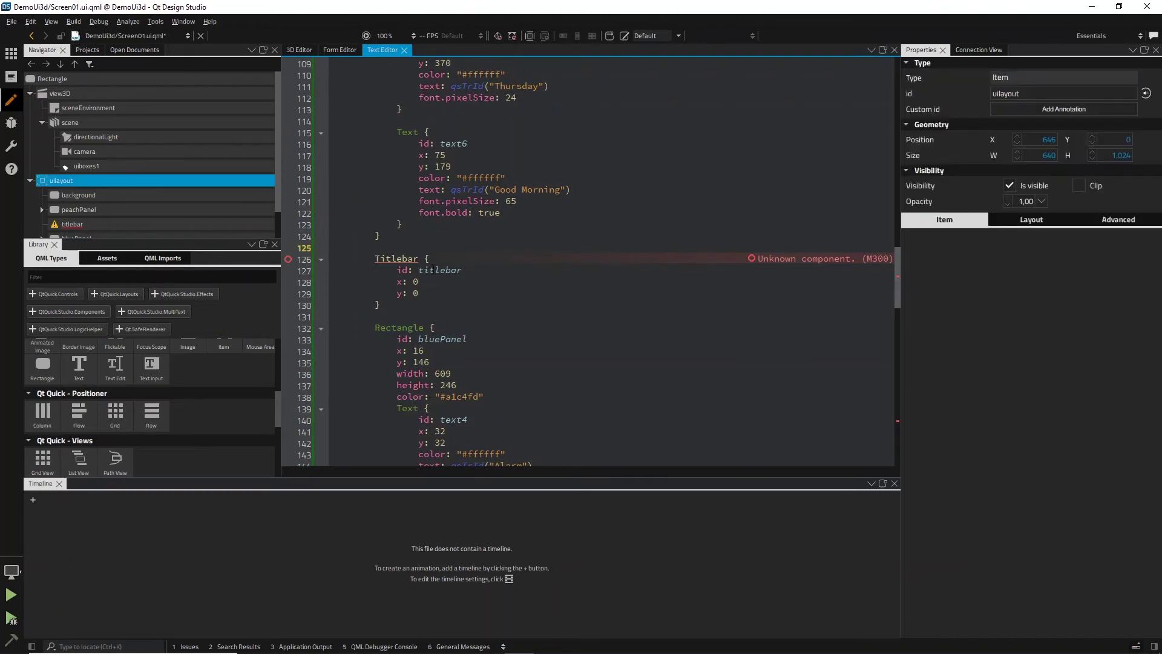
pyautogui.press('Return')
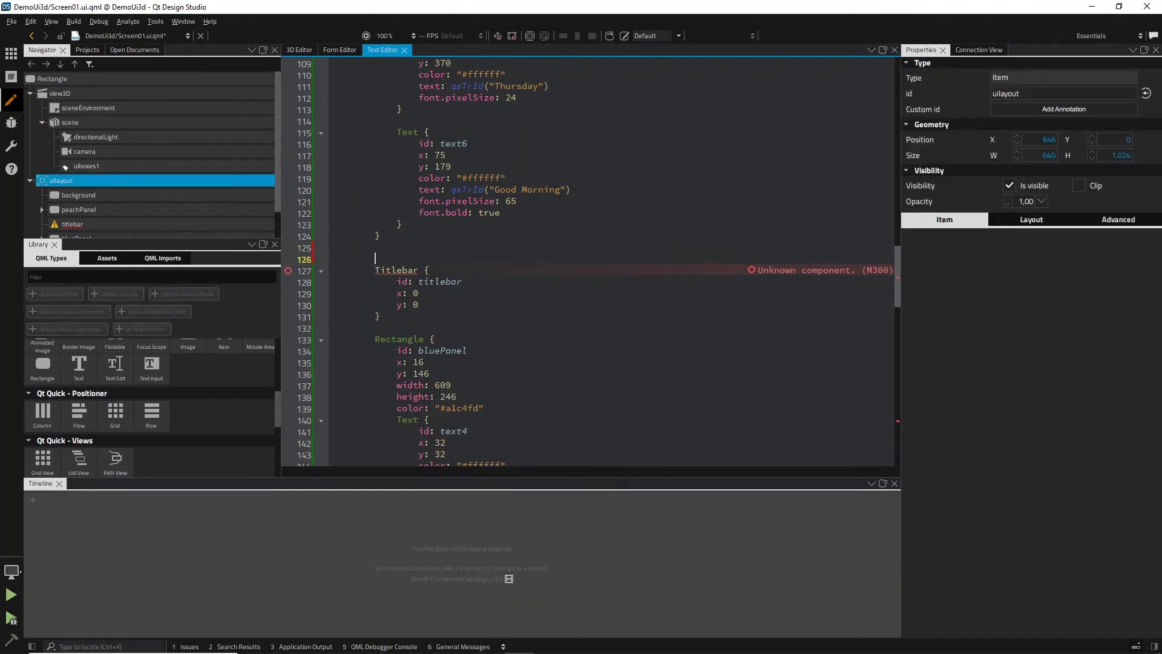
pyautogui.write('}&')
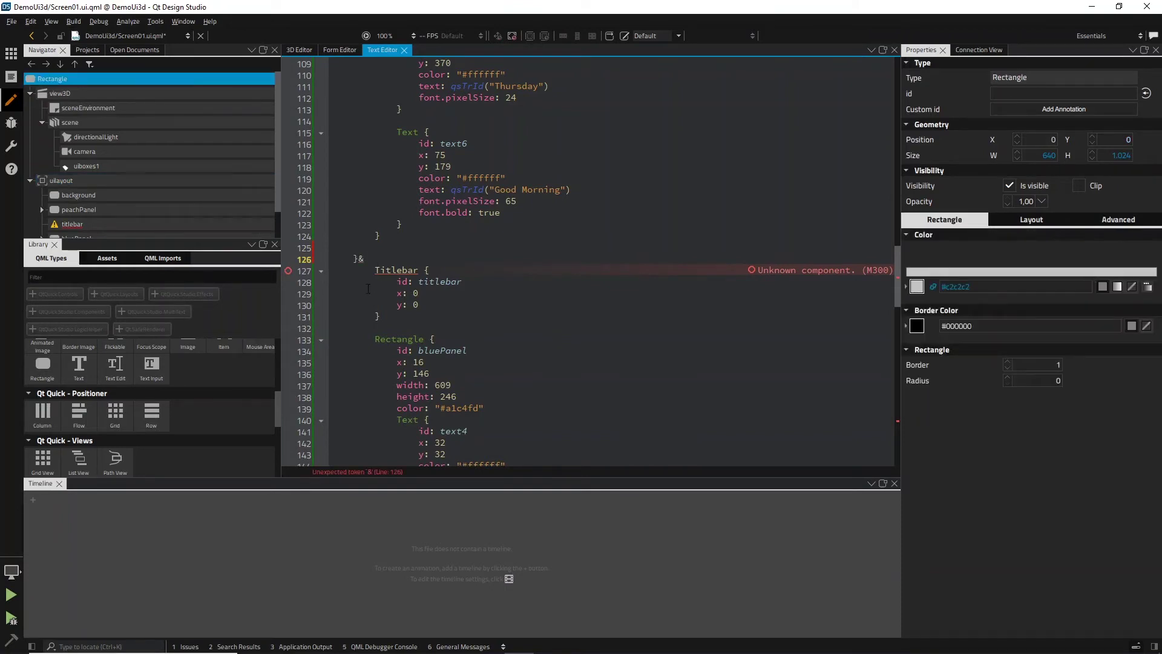
pyautogui.press('BackSpace')
pyautogui.press('BackSpace')
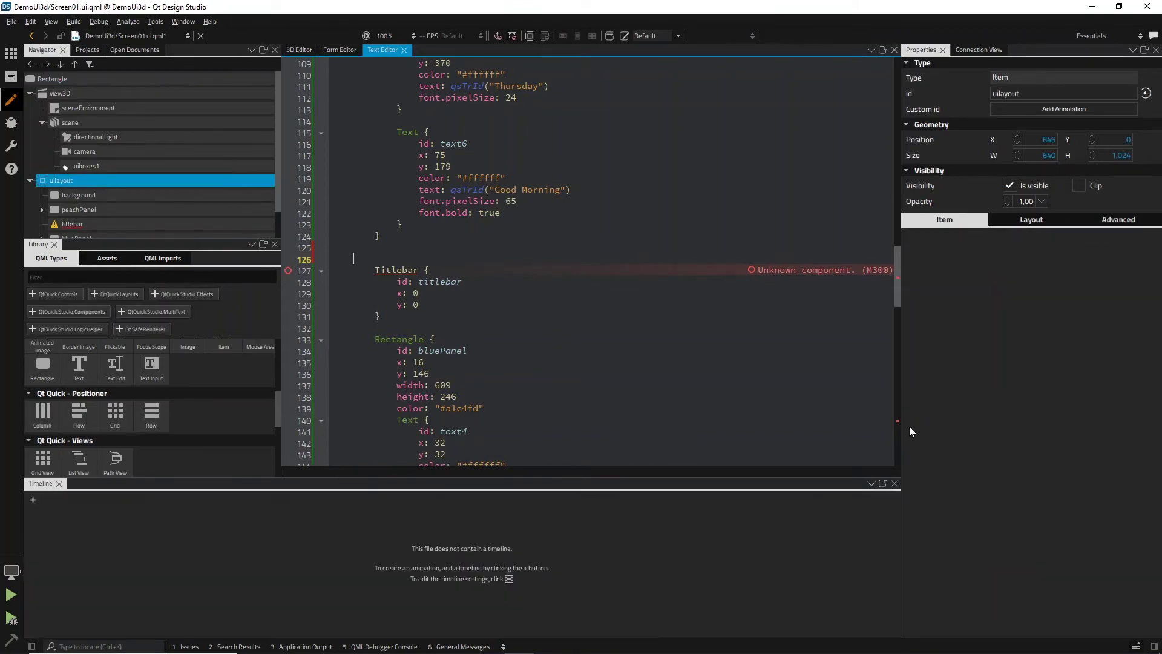
pyautogui.write('/*')
# Close the block comment with */ right after the Titlebar block's closing brace, leaving the bluePanel rectangle active.
pyautogui.press('Down')
pyautogui.press('Down')
pyautogui.press('Down')
pyautogui.press('Down')
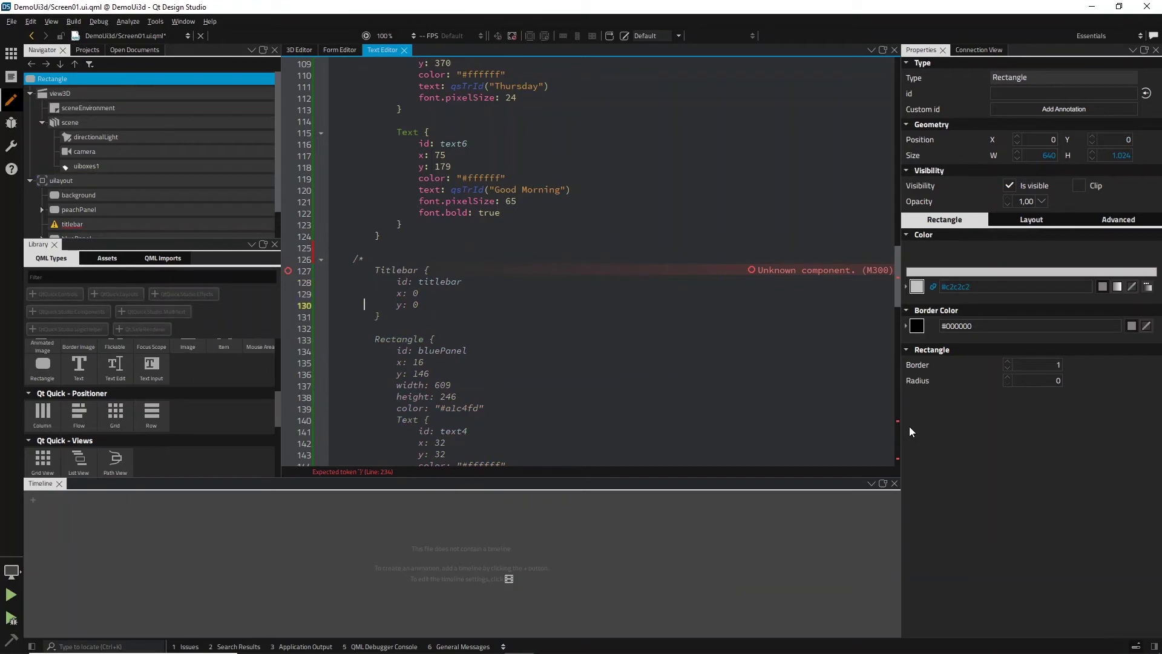
pyautogui.press('Down')
pyautogui.press('pagedown')
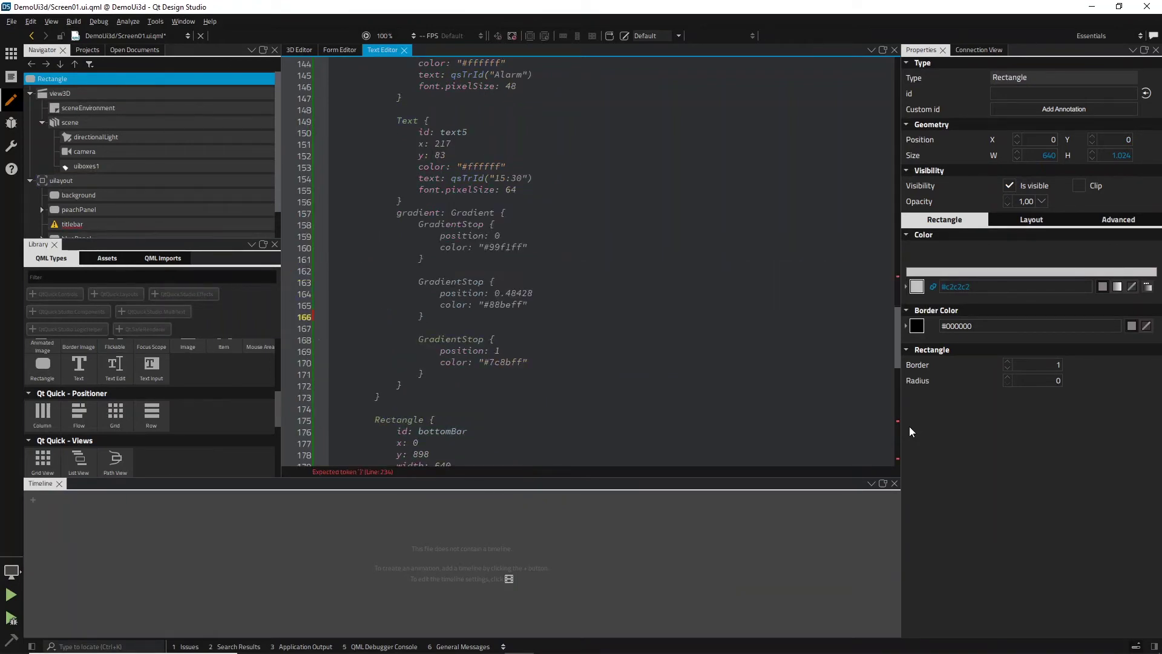
pyautogui.scroll(9, 656, 306)
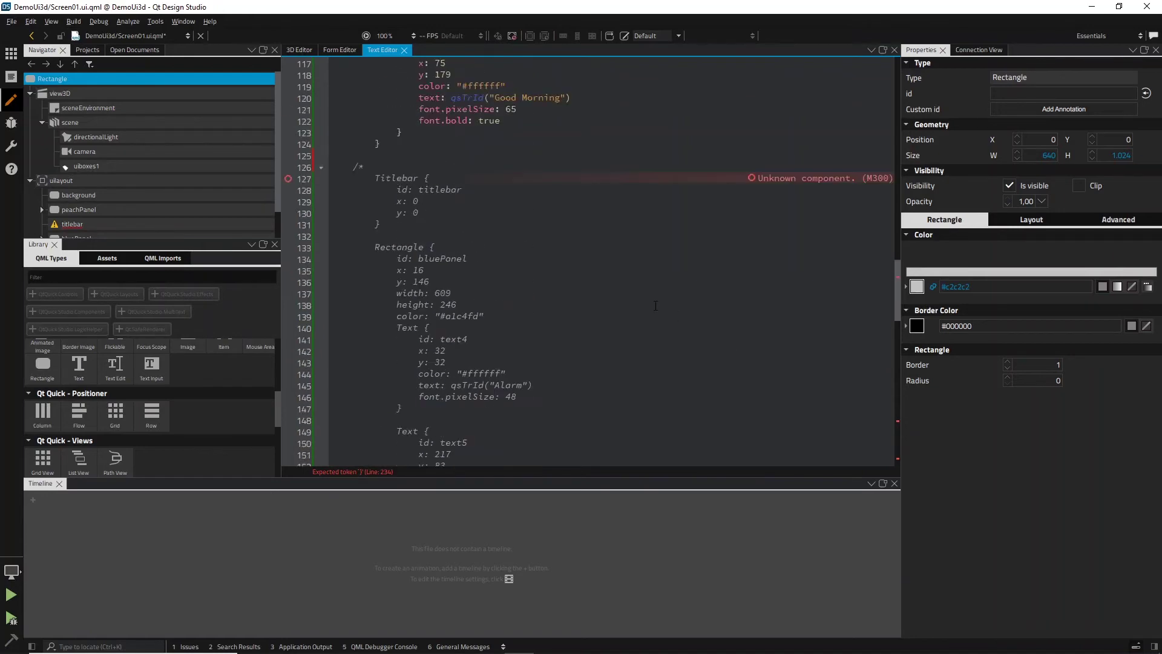
pyautogui.scroll(-6, 655, 306)
pyautogui.scroll(5, 655, 305)
pyautogui.click(390, 186)
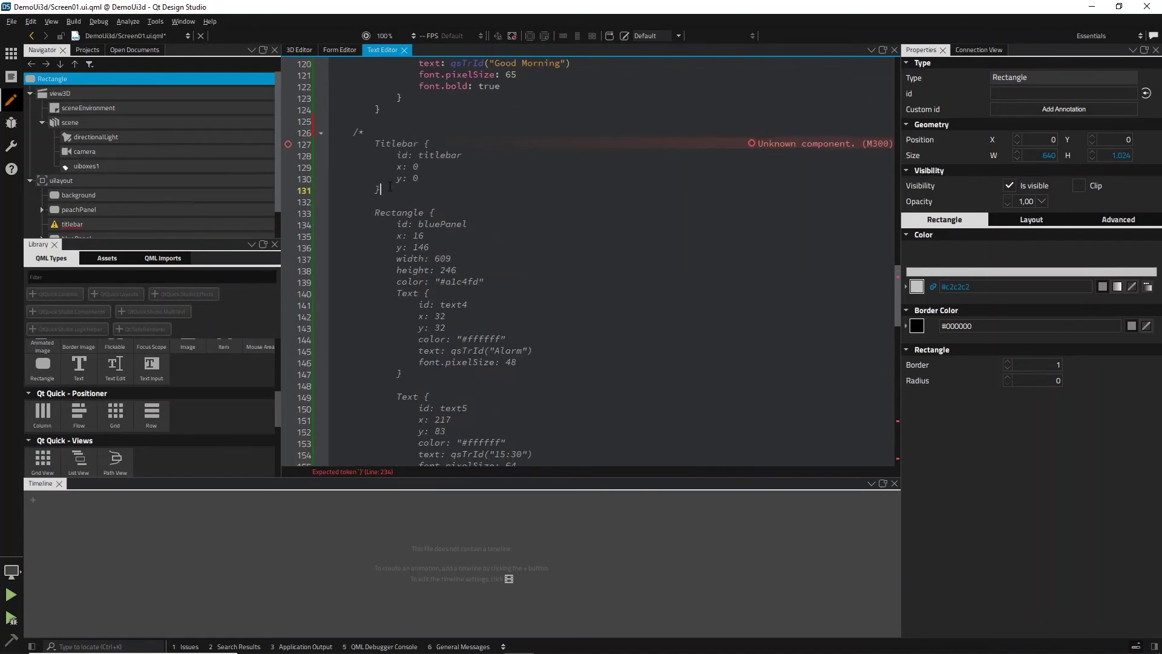
pyautogui.write('*/')
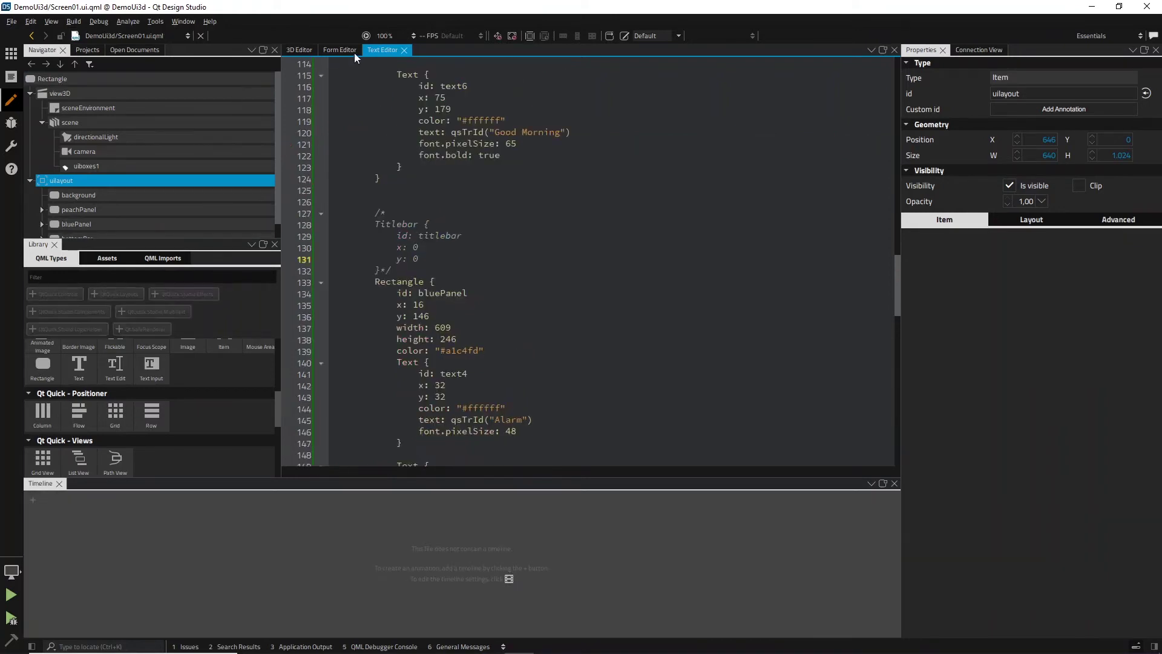
# Return to the 2D form view and check the bottom bar's triangle and circle icons in the uilayout.
pyautogui.click(346, 51)
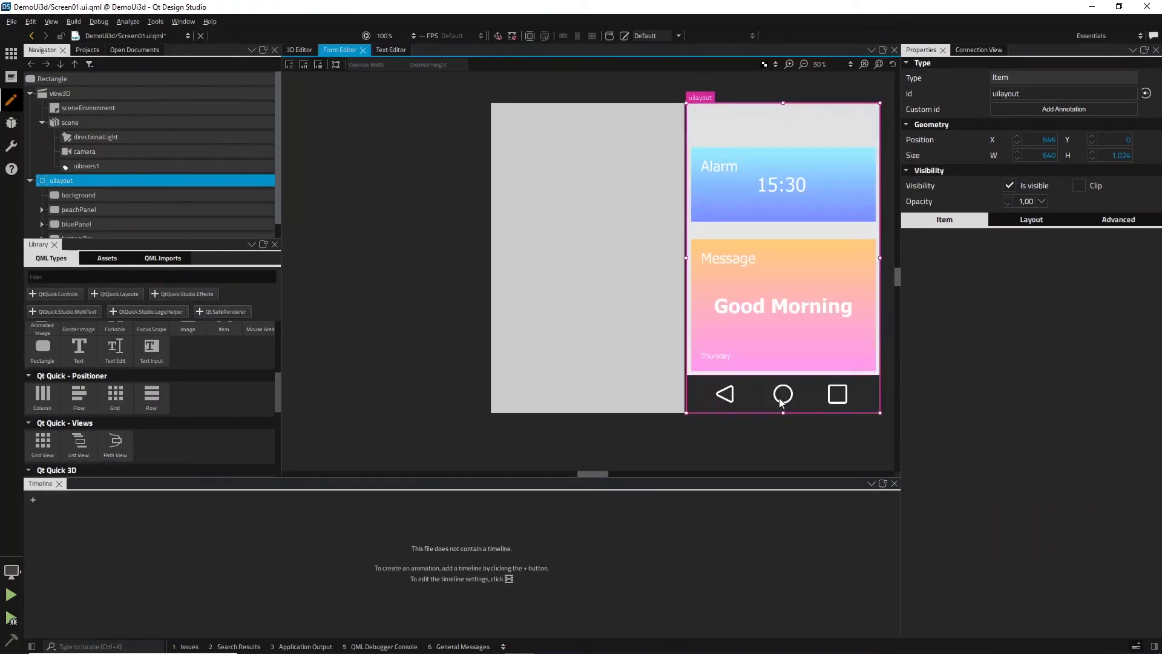
pyautogui.click(724, 394)
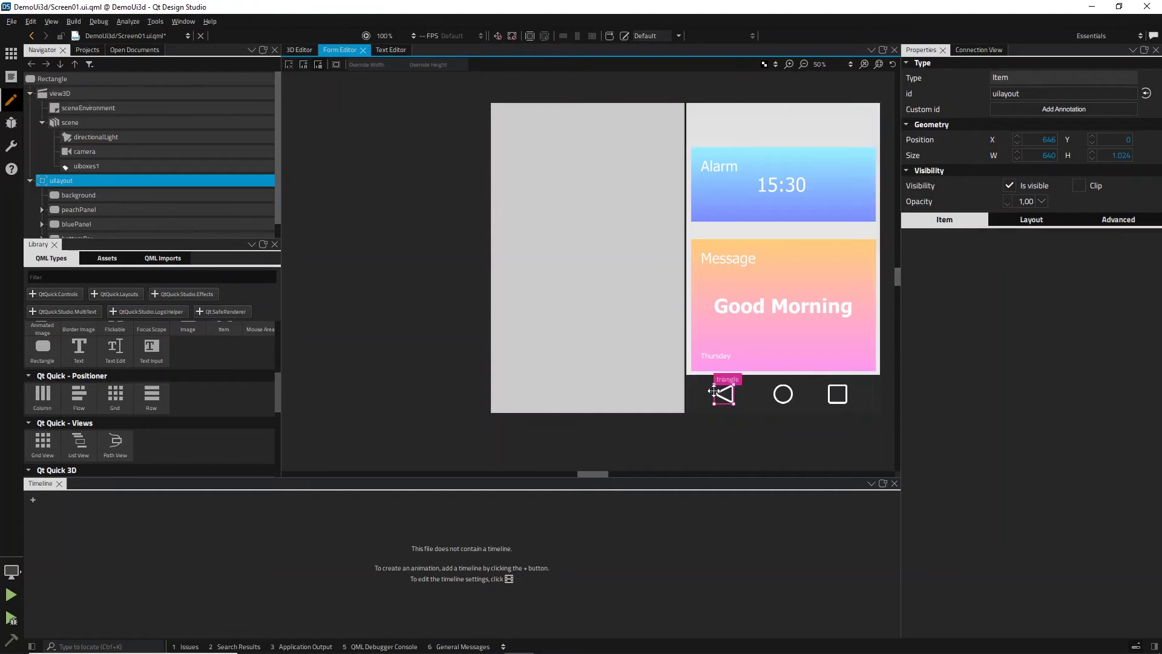
pyautogui.click(785, 395)
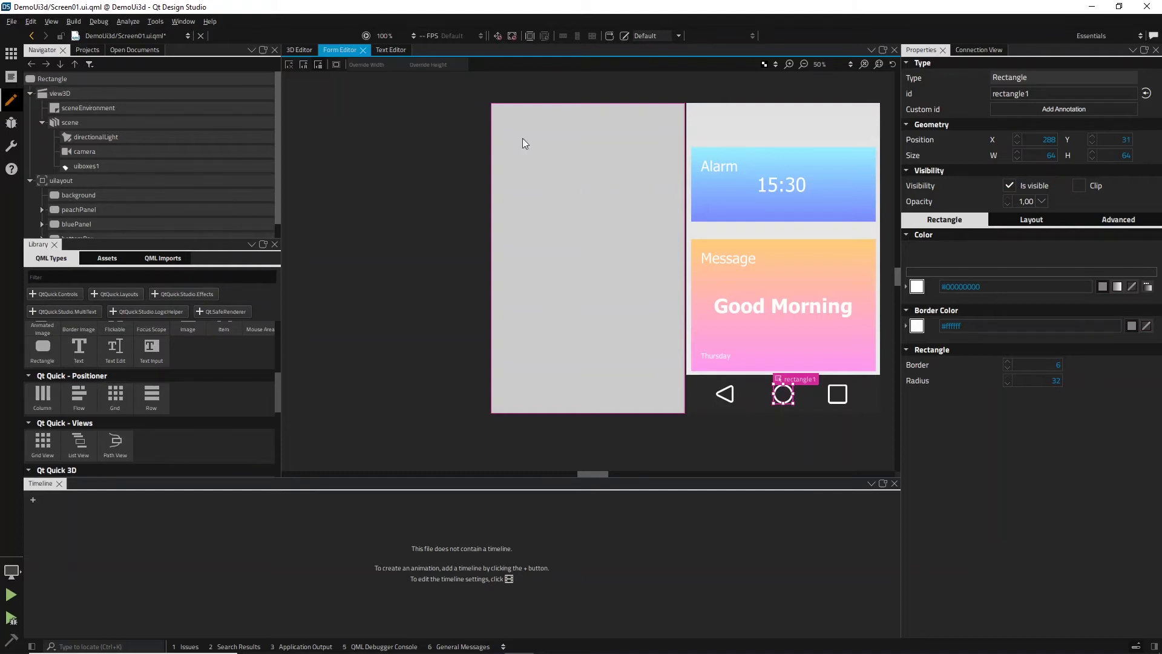
# In the code of the uiboxes1 component, bind textureBackgroundSourceItem to background below the eulerRotation.x line.
pyautogui.click(395, 50)
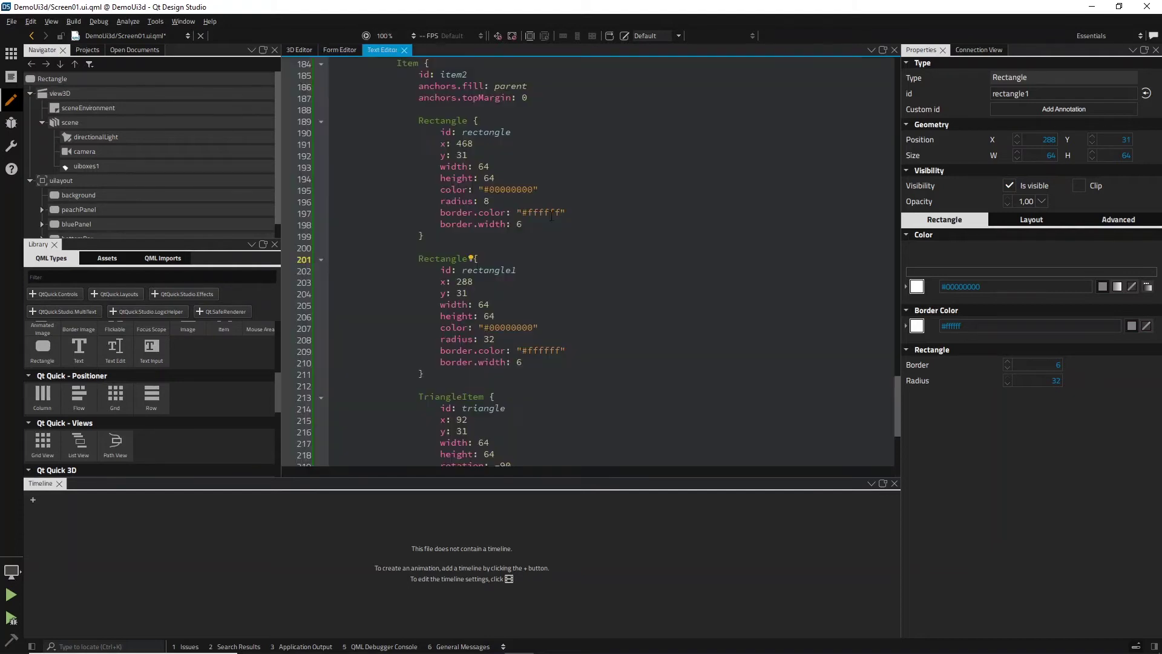
pyautogui.scroll(-1, 118, 172)
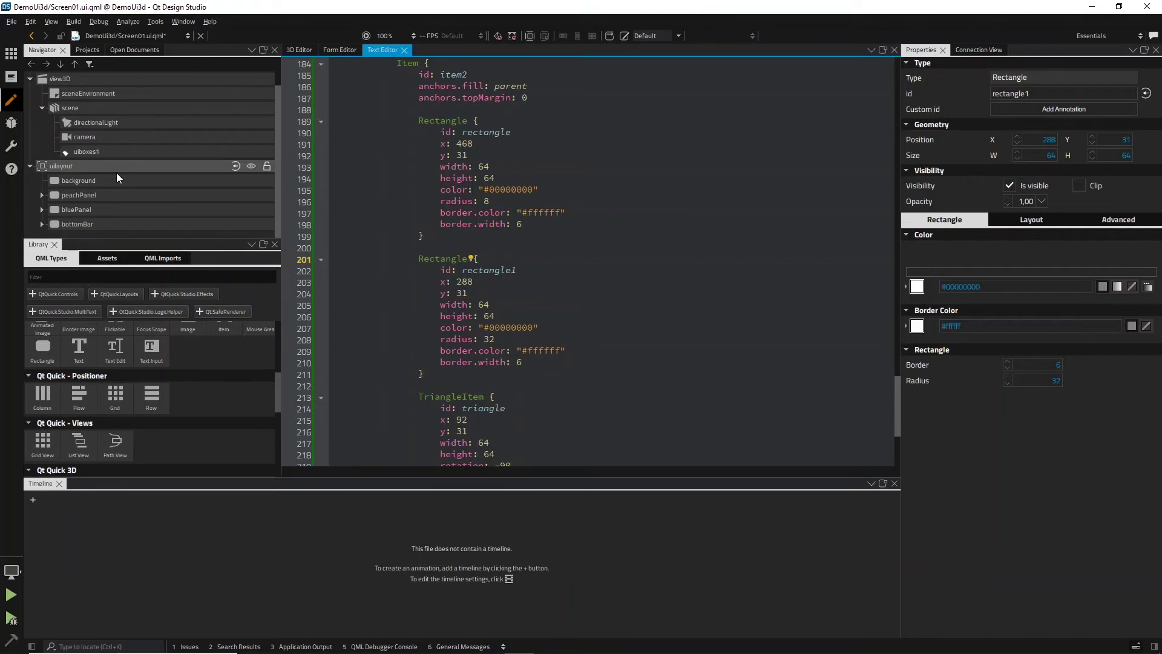
pyautogui.scroll(1, 117, 173)
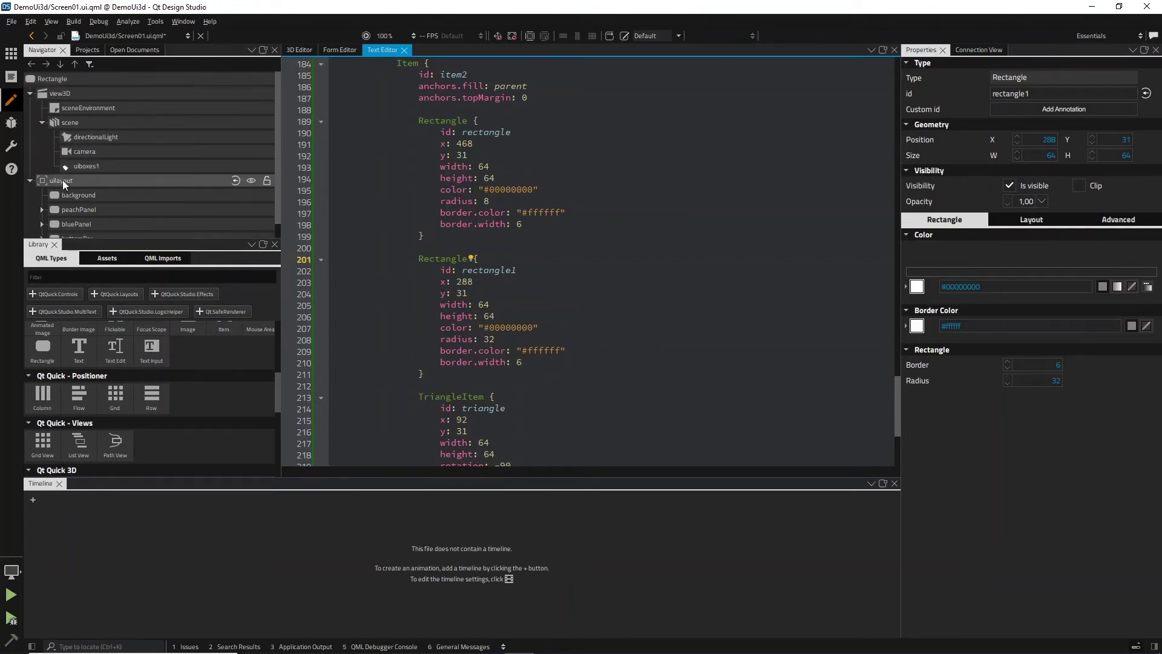
pyautogui.click(97, 165)
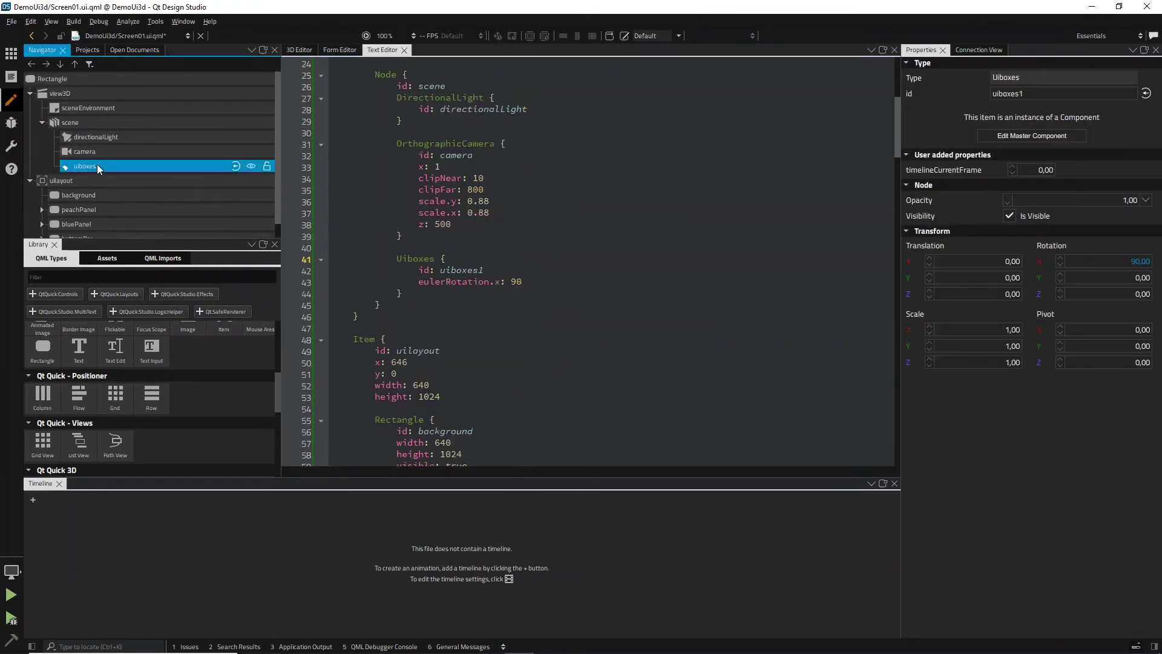
pyautogui.click(545, 280)
pyautogui.press('Return')
pyautogui.press('Return')
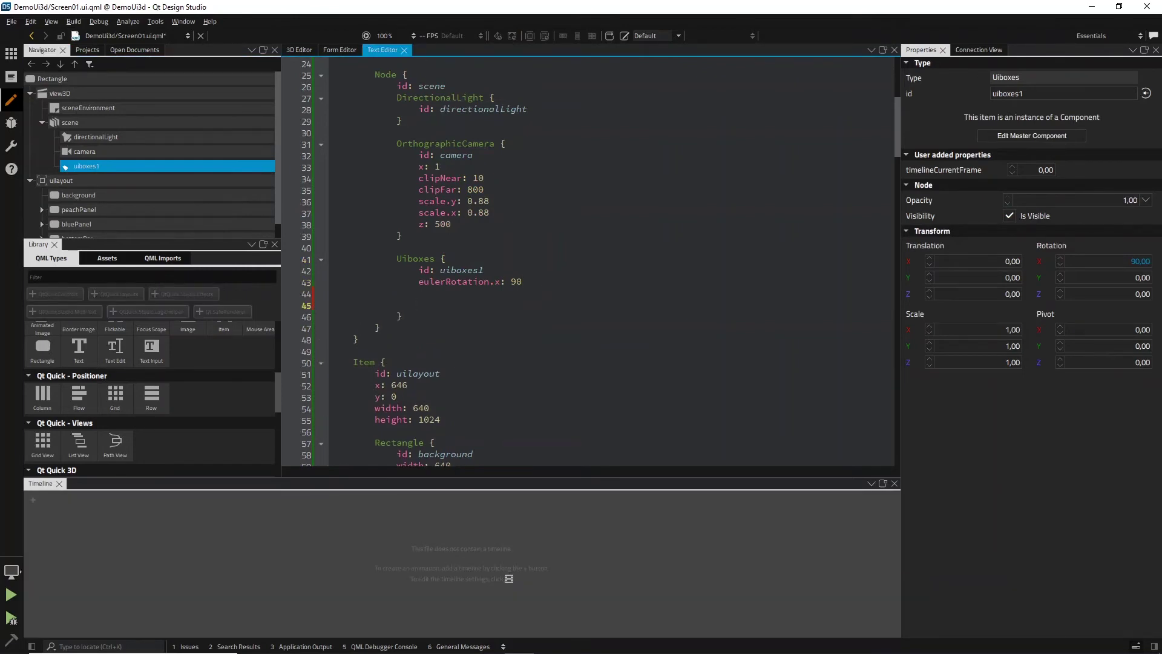
pyautogui.write('text')
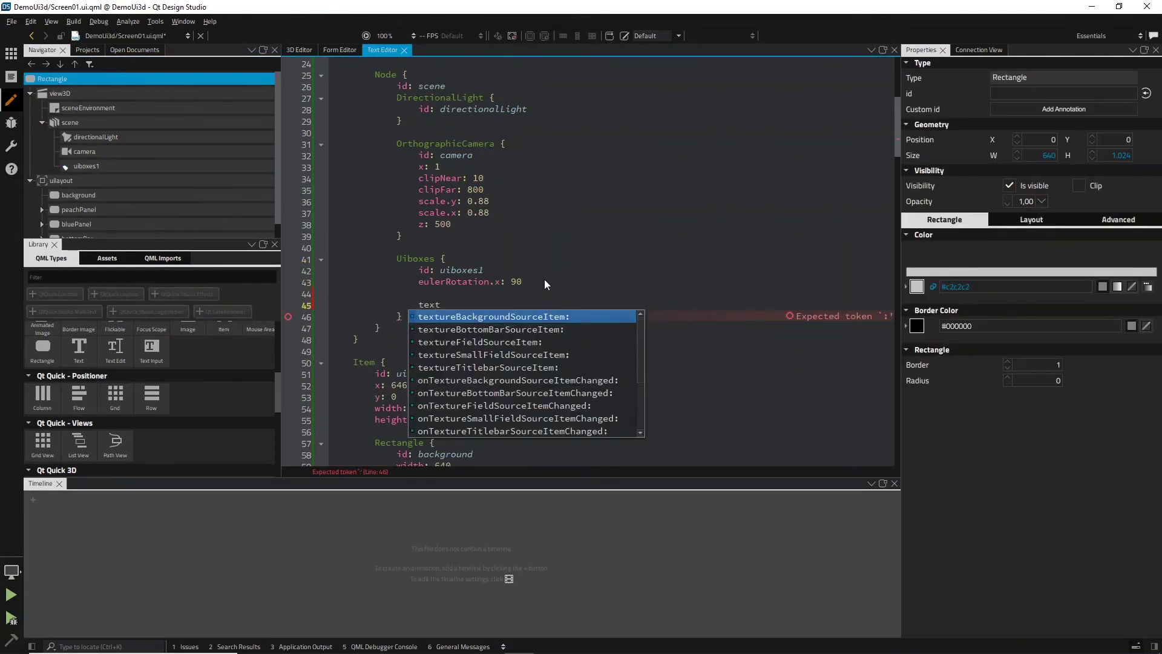
pyautogui.press('Return')
pyautogui.write('back')
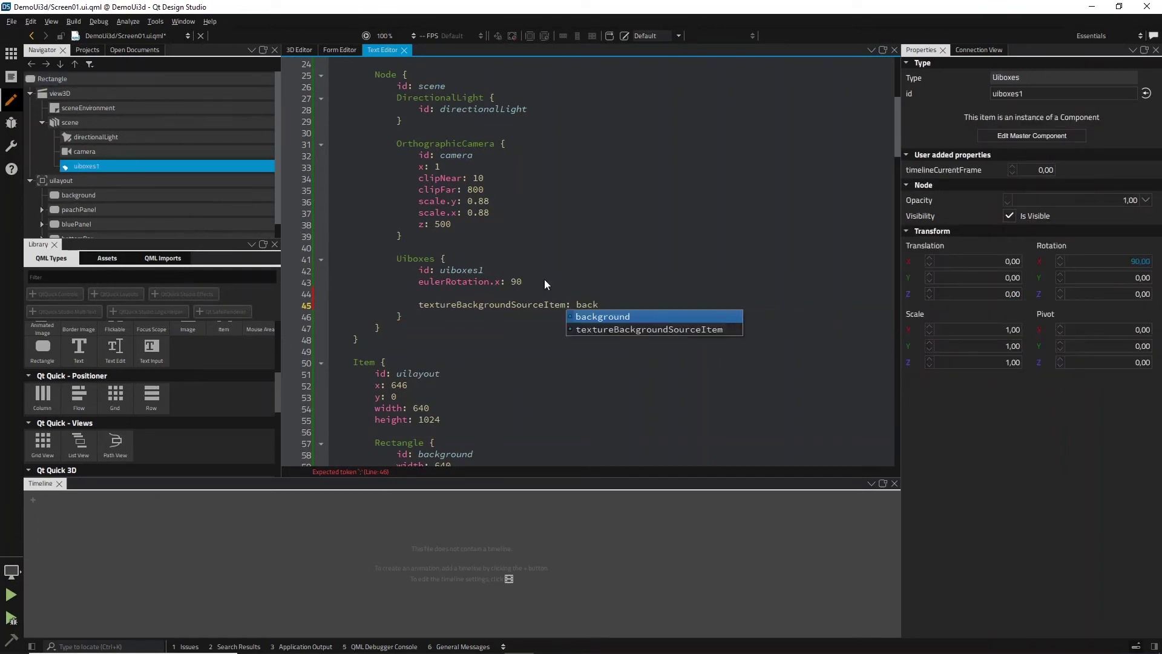
pyautogui.press('Return')
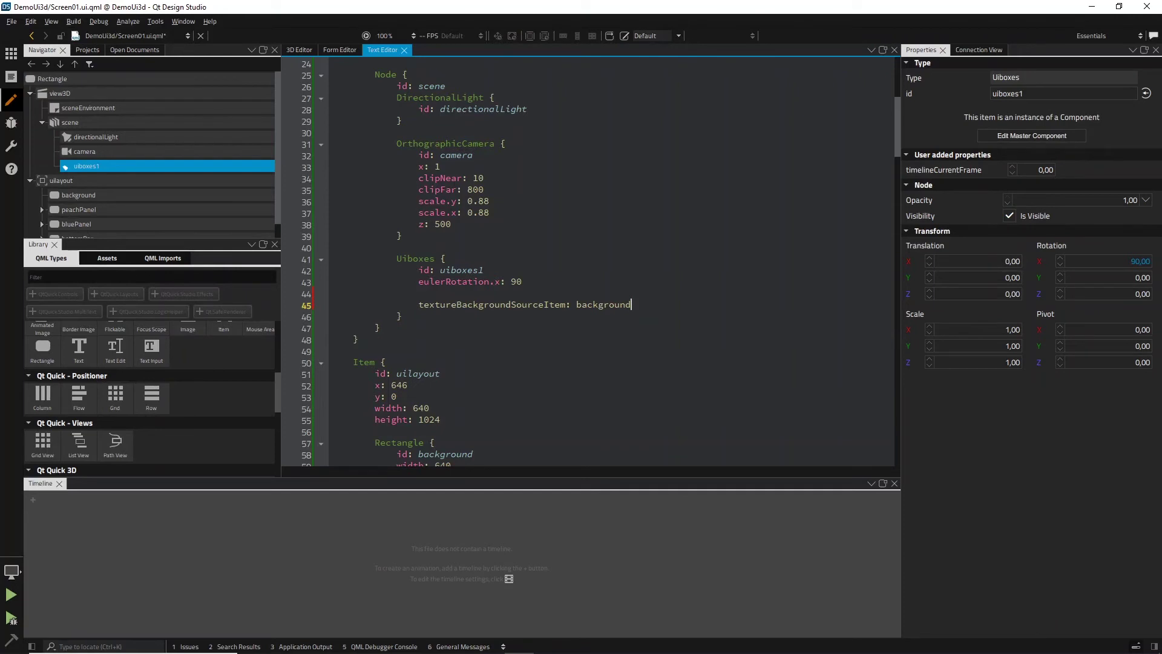
# Add a textureSmallFieldSourceItem binding to peachPanel on the line below the background binding.
pyautogui.press('Return')
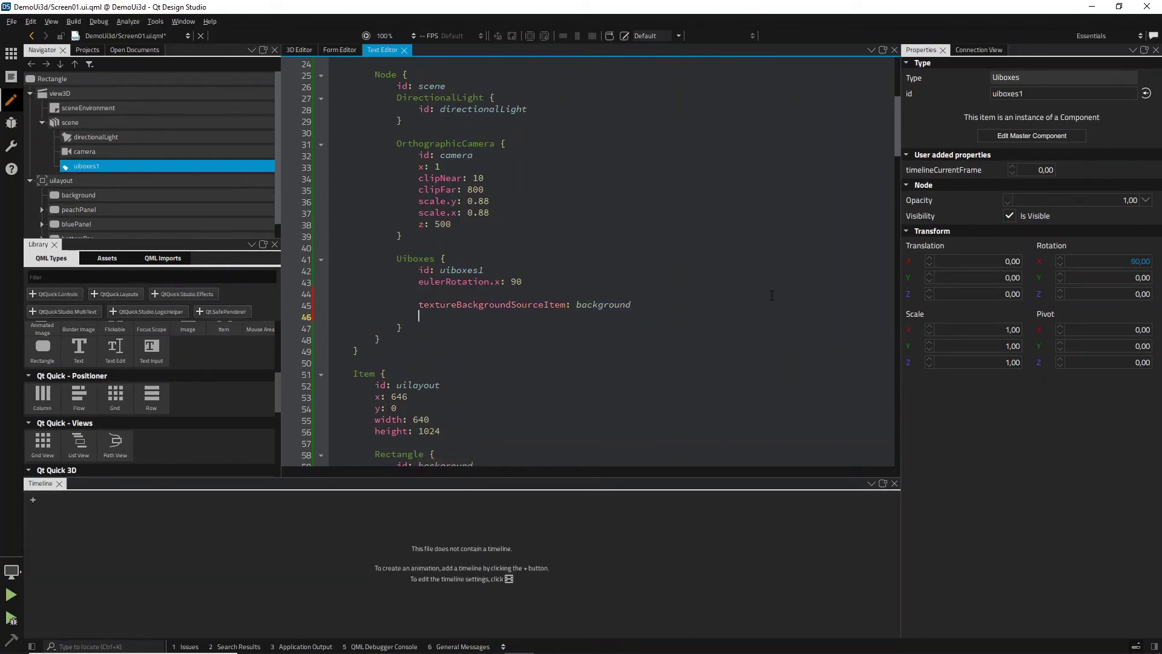
pyautogui.write('text')
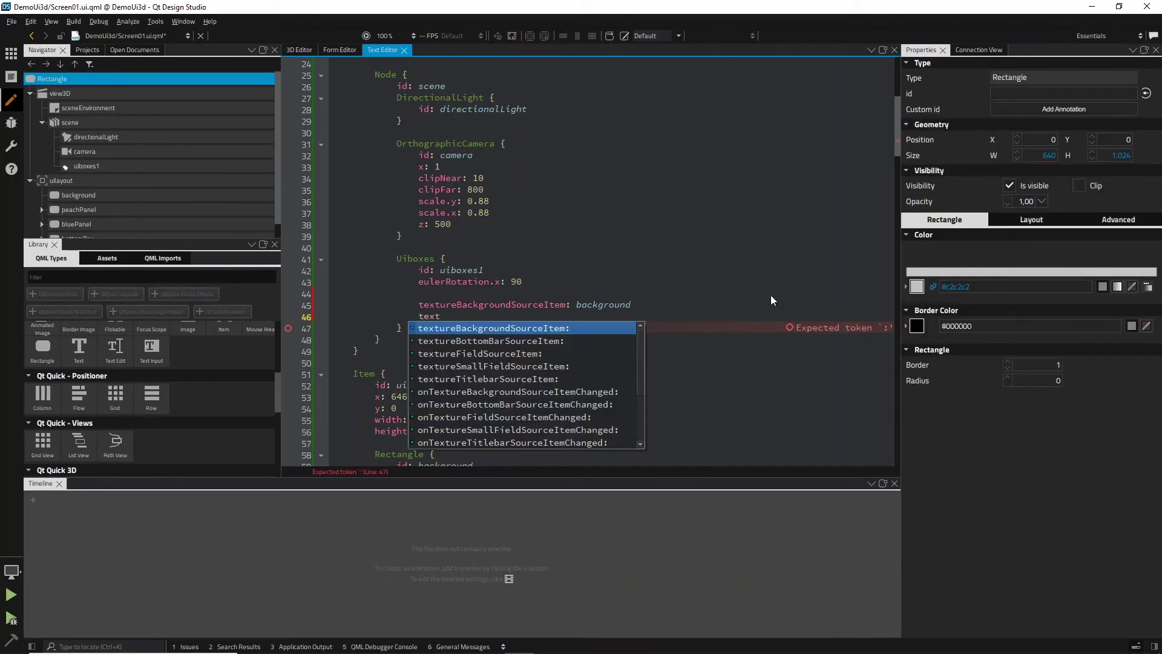
pyautogui.press('Down')
pyautogui.press('Down')
pyautogui.press('Down')
pyautogui.press('Return')
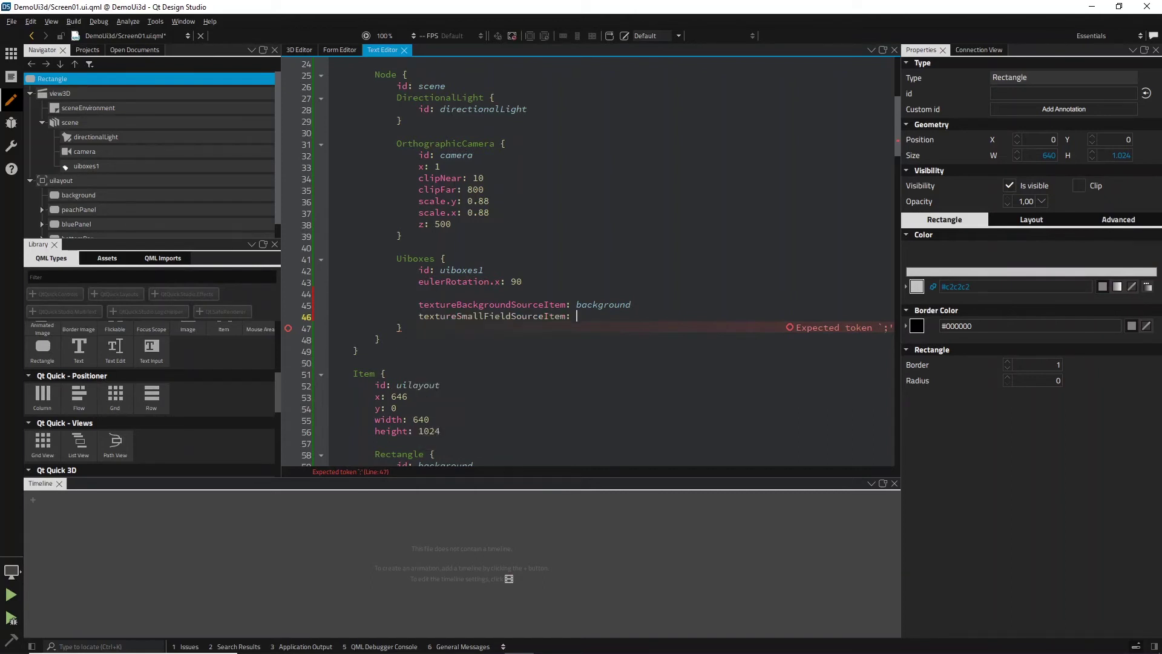
pyautogui.write('peach')
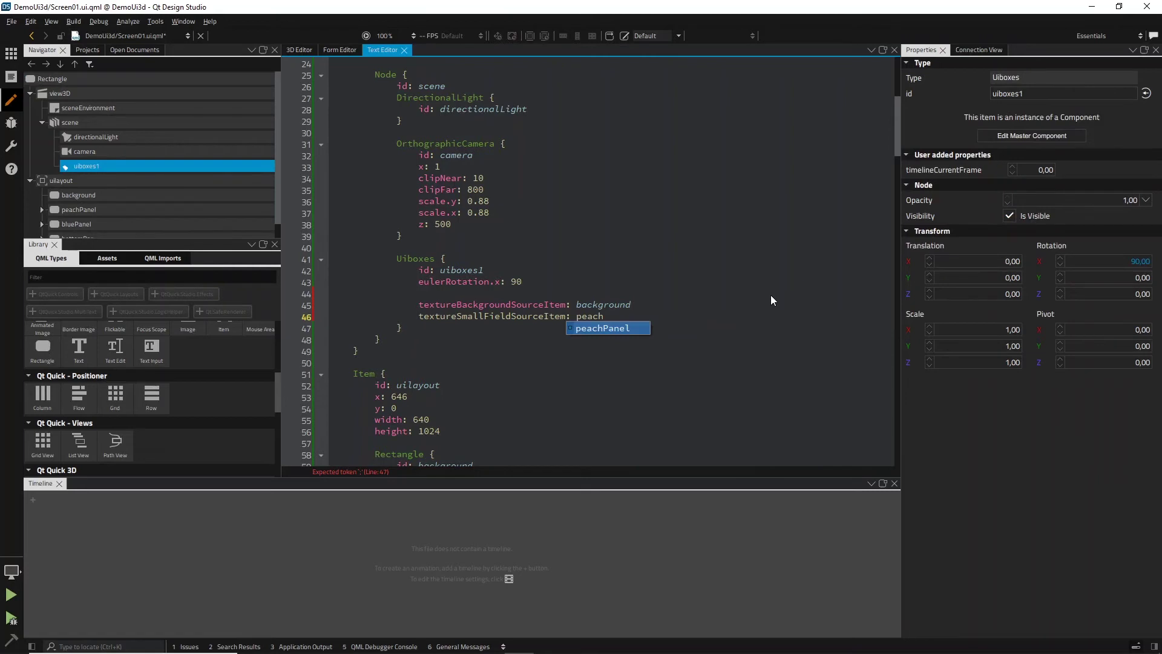
pyautogui.press('Return')
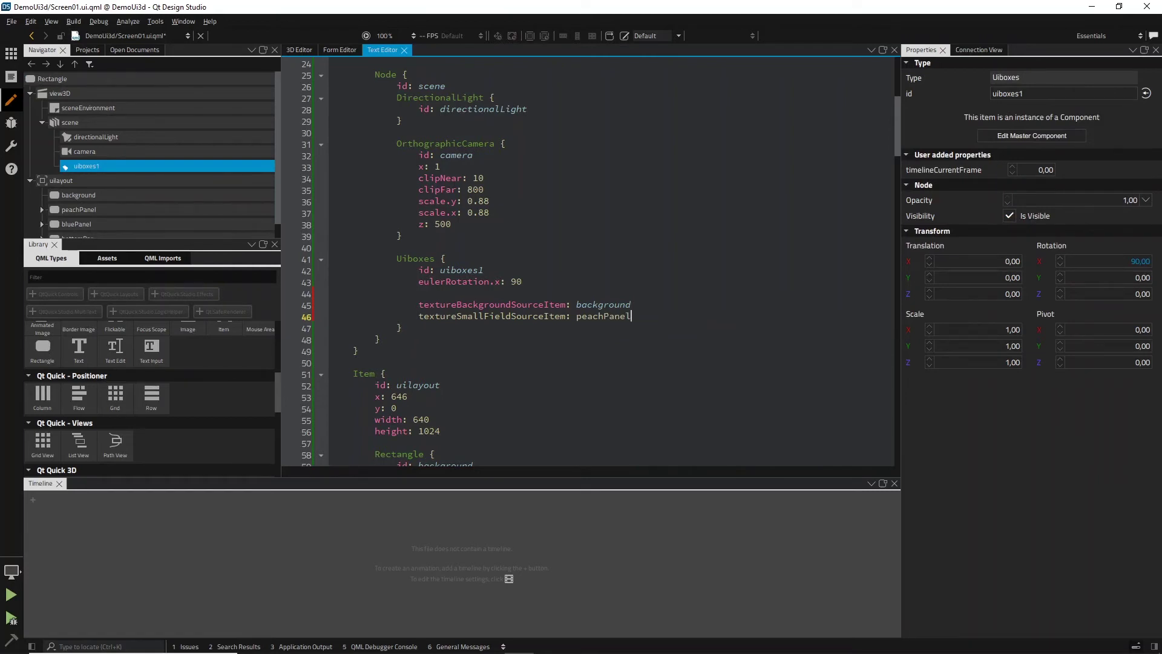
# Add a textureSmallFieldSourceItem binding to bluePanel below the peachPanel line.
pyautogui.press('Return')
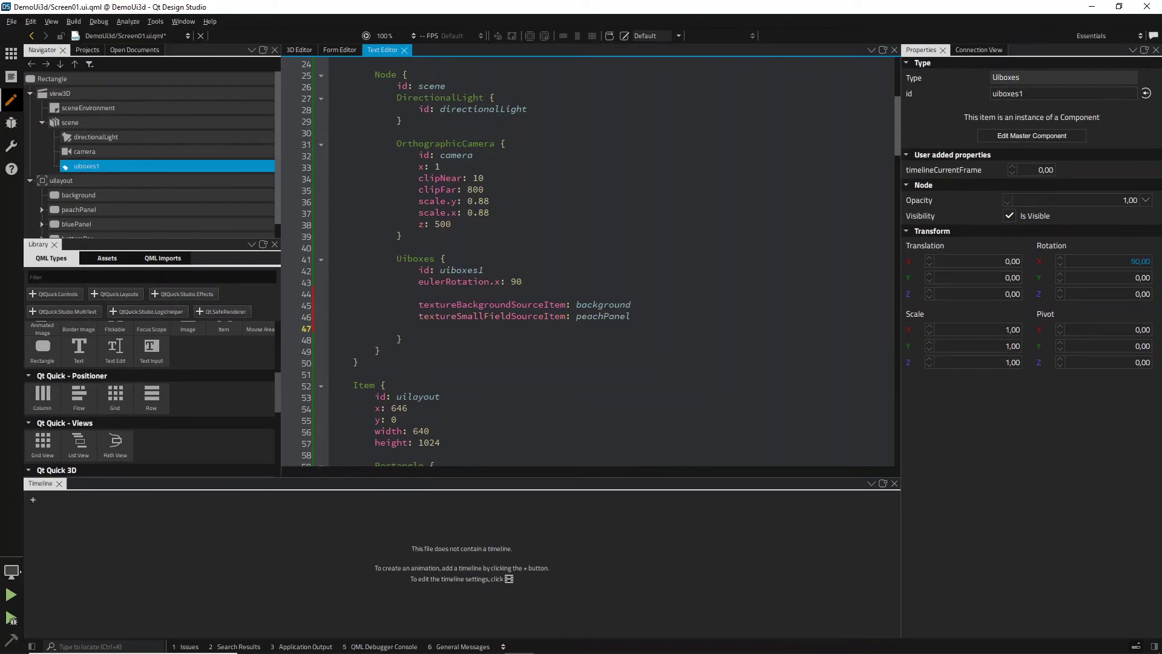
pyautogui.write('text')
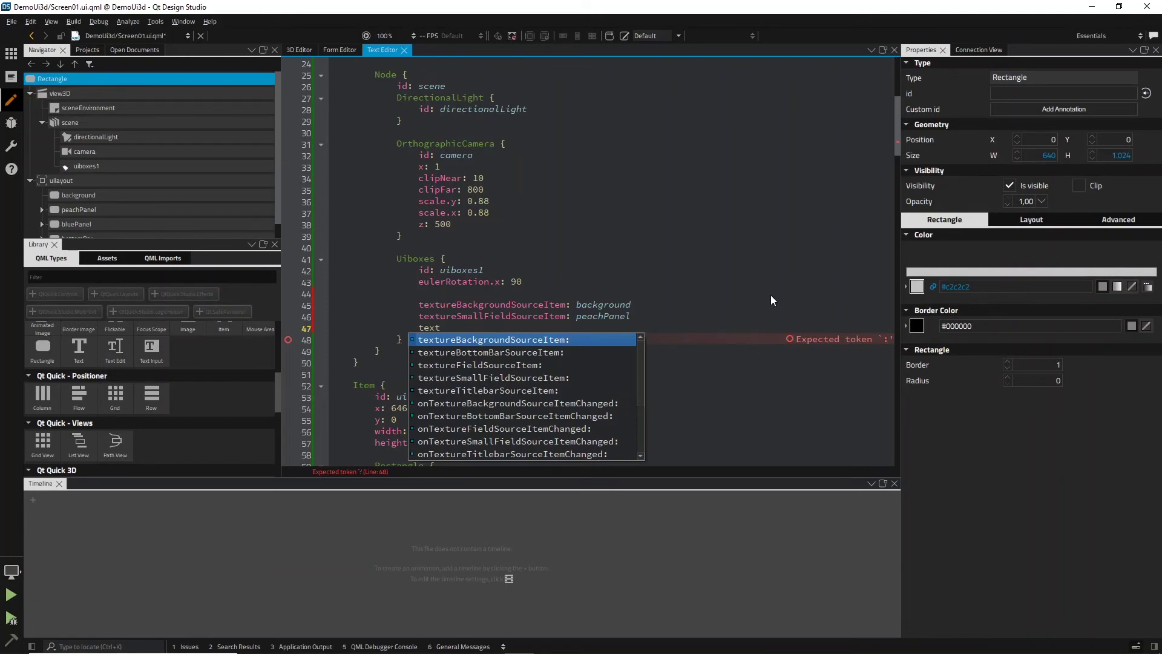
pyautogui.press('Down')
pyautogui.press('Down')
pyautogui.press('Down')
pyautogui.press('Return')
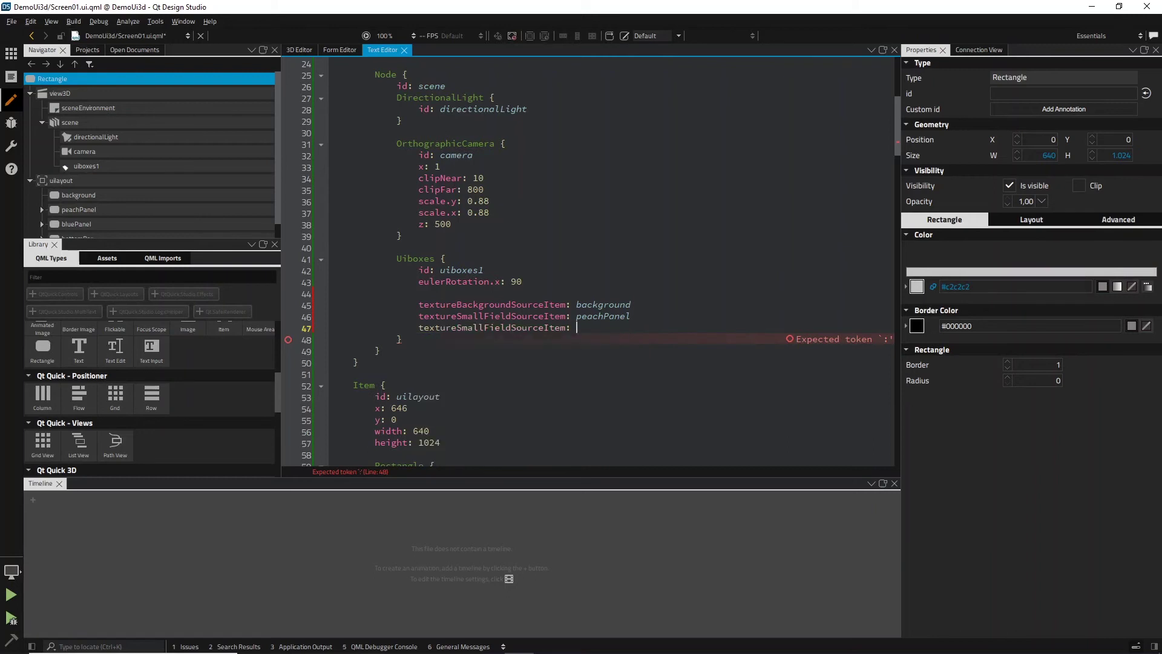
pyautogui.write('blueP')
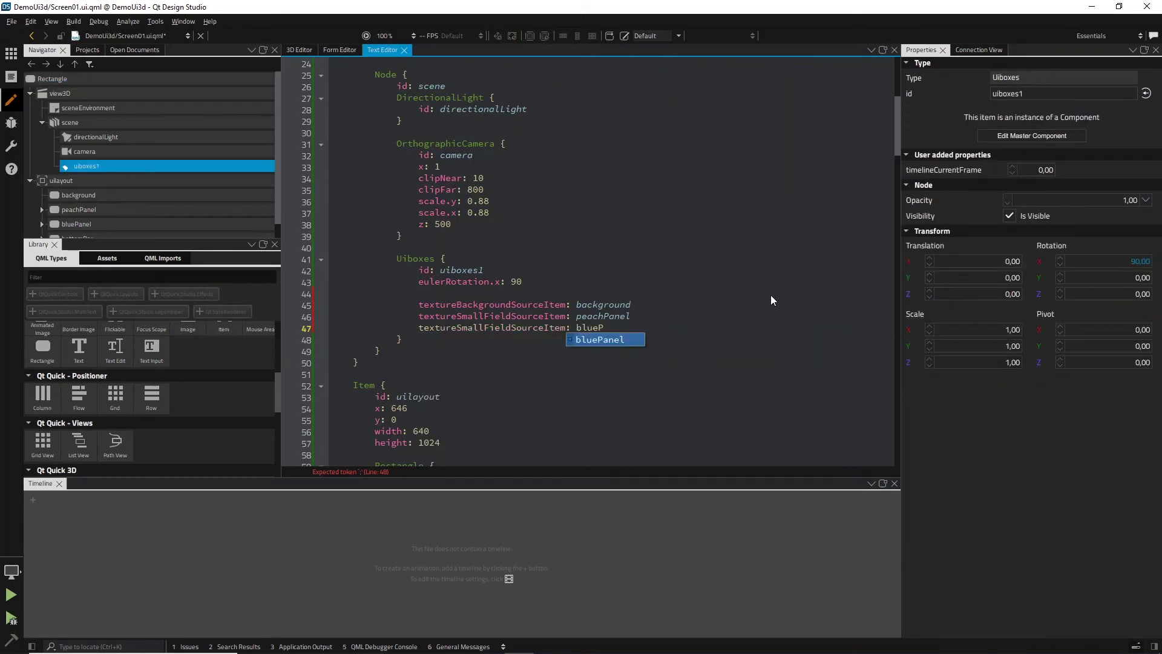
pyautogui.press('Return')
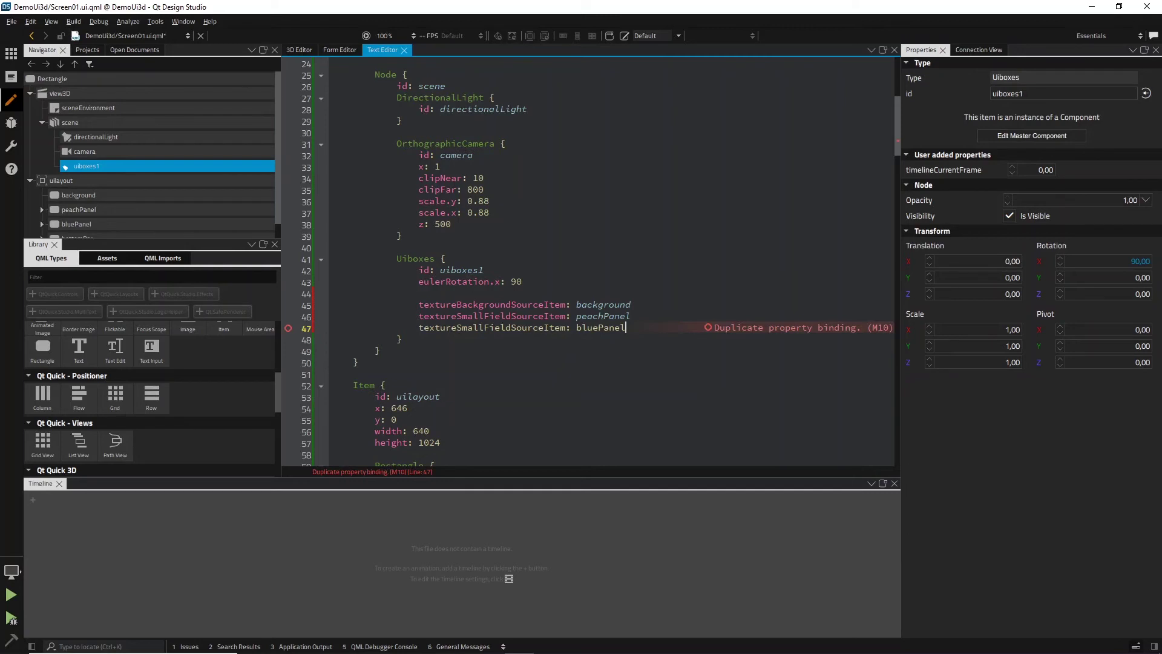
pyautogui.press('Return')
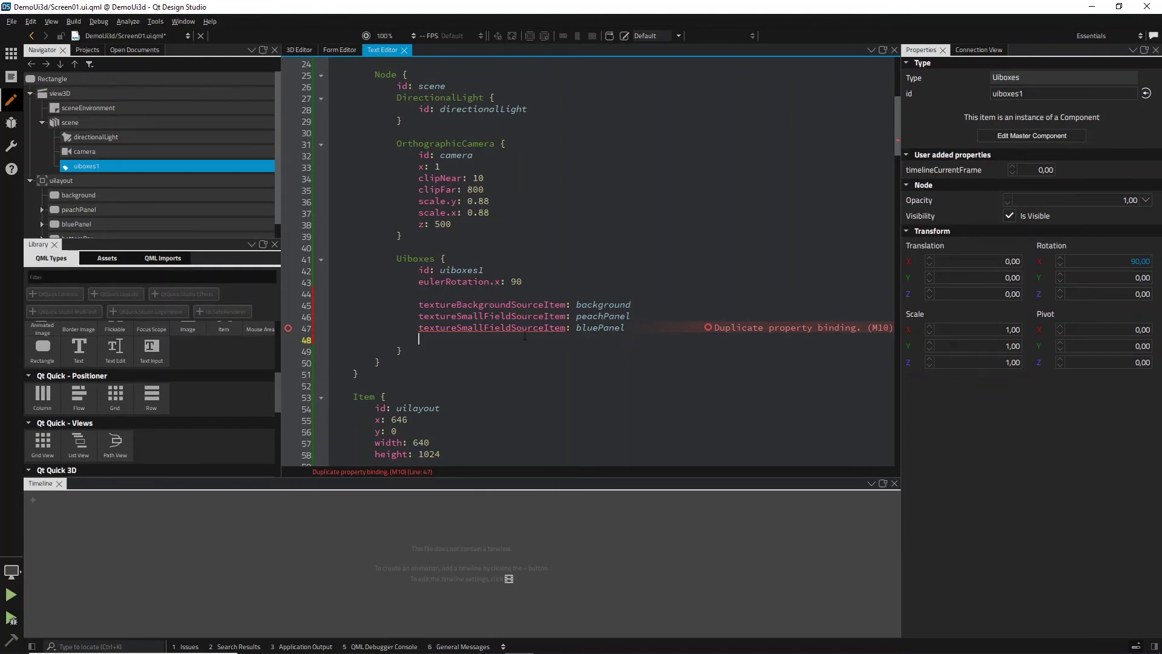
# Change the property name in the peachPanel binding to textureFieldSourceItem.
pyautogui.click(486, 316)
pyautogui.moveTo(485, 316); pyautogui.dragTo(457, 316)
pyautogui.press('BackSpace')
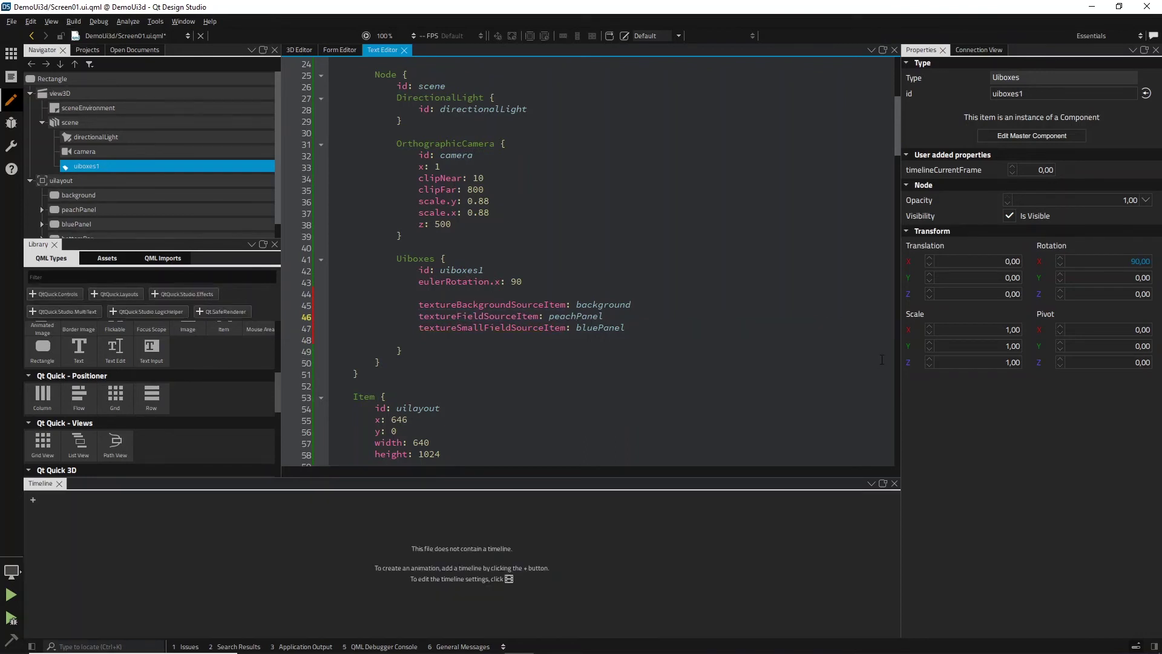
# Add a textureBottomBarSourceItem binding to bottomBar below the bluePanel line and remove the blank line before the closing brace.
pyautogui.click(679, 327)
pyautogui.press('Return')
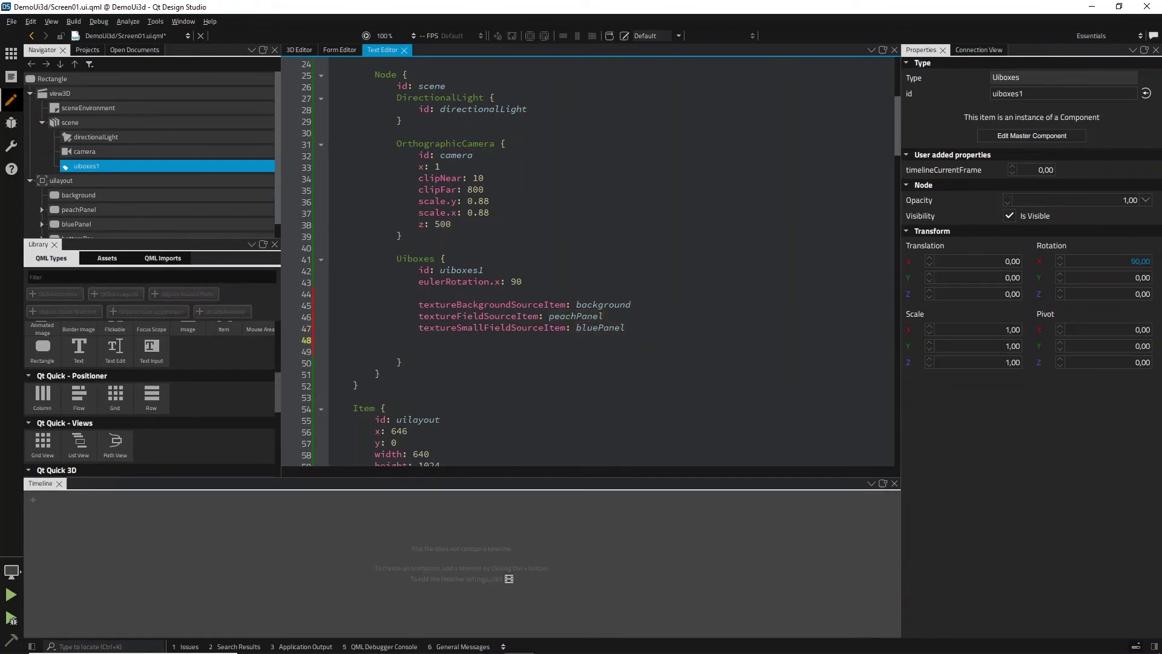
pyautogui.write('textB')
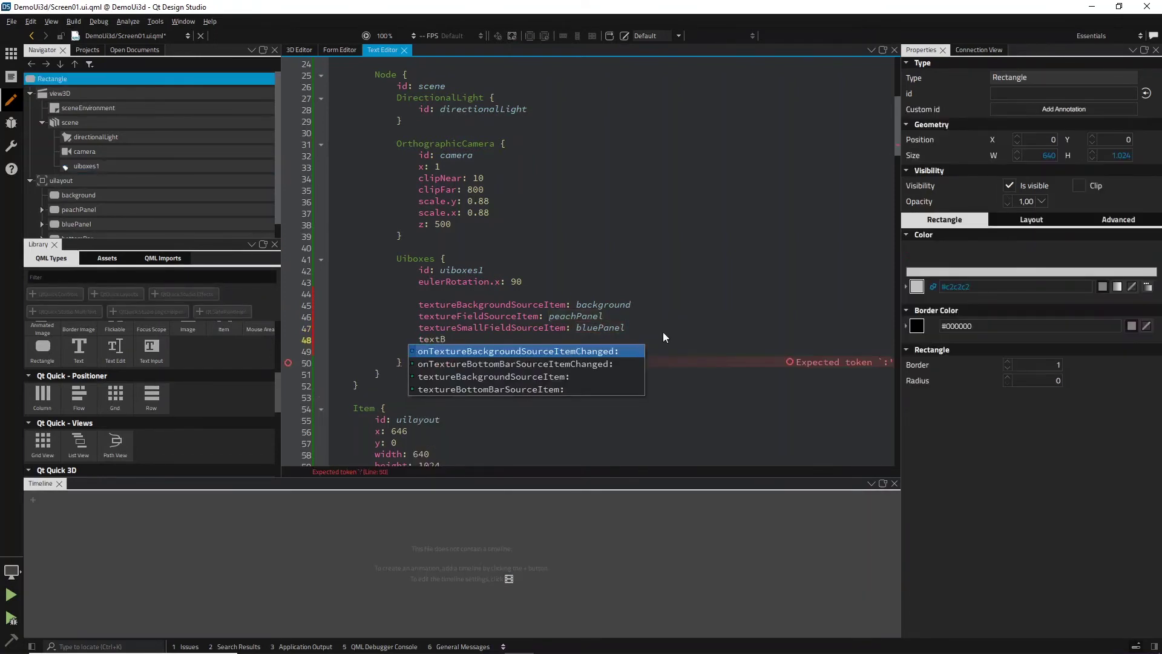
pyautogui.press('Down')
pyautogui.press('Down')
pyautogui.press('Down')
pyautogui.press('Return')
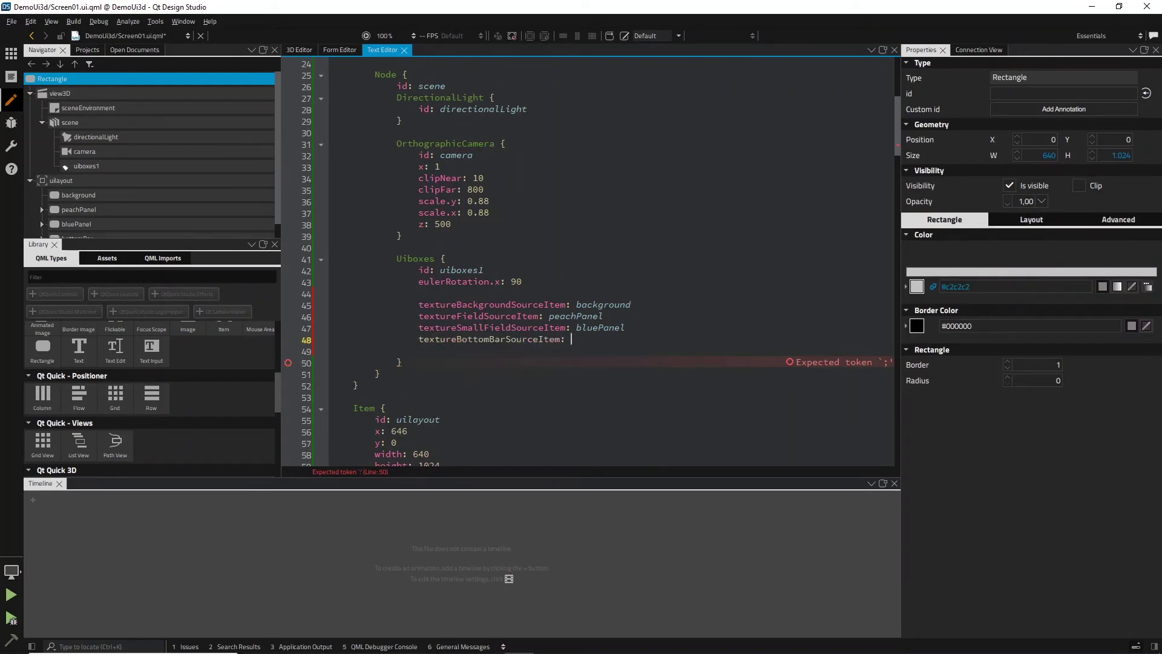
pyautogui.write('bo')
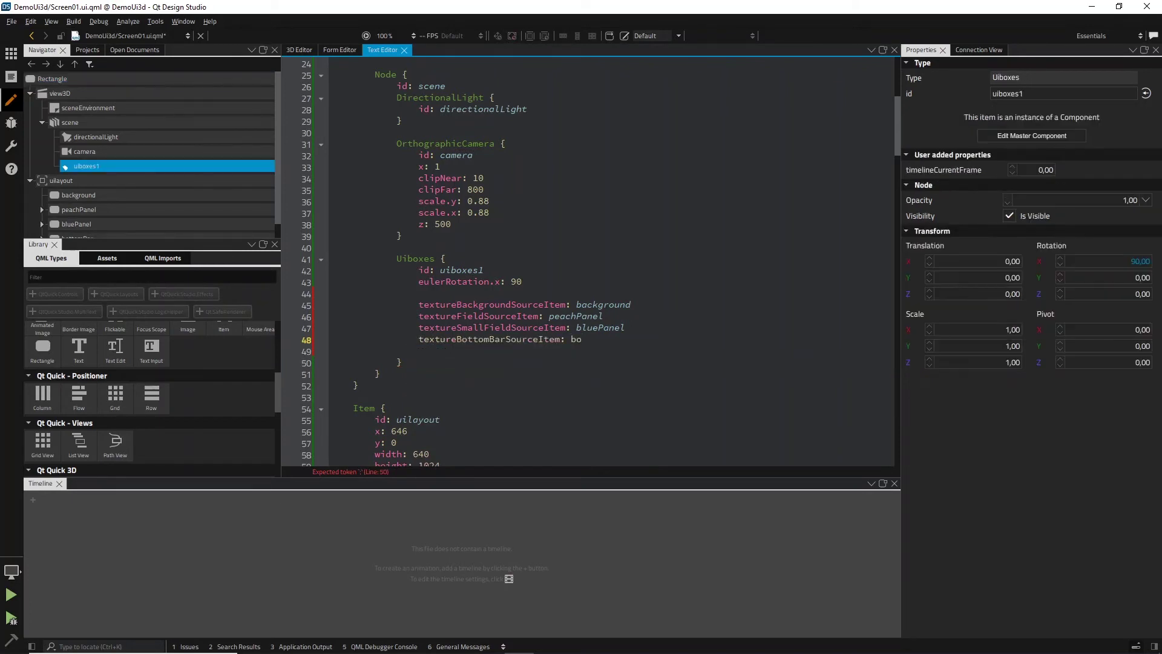
pyautogui.write('t')
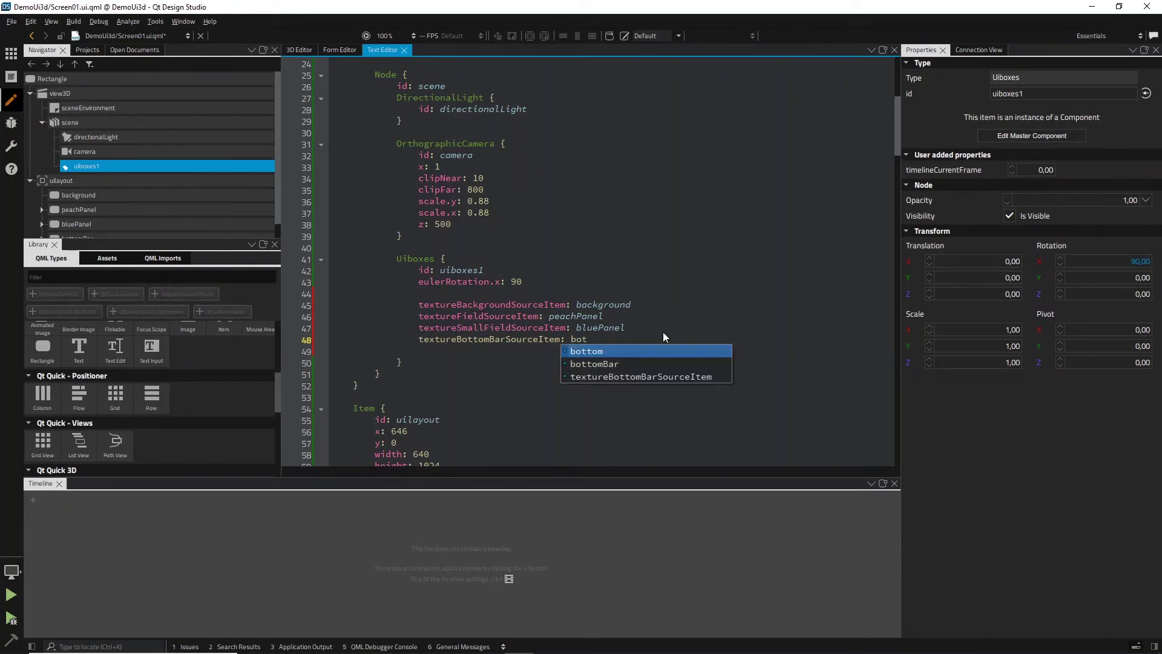
pyautogui.click(636, 364)
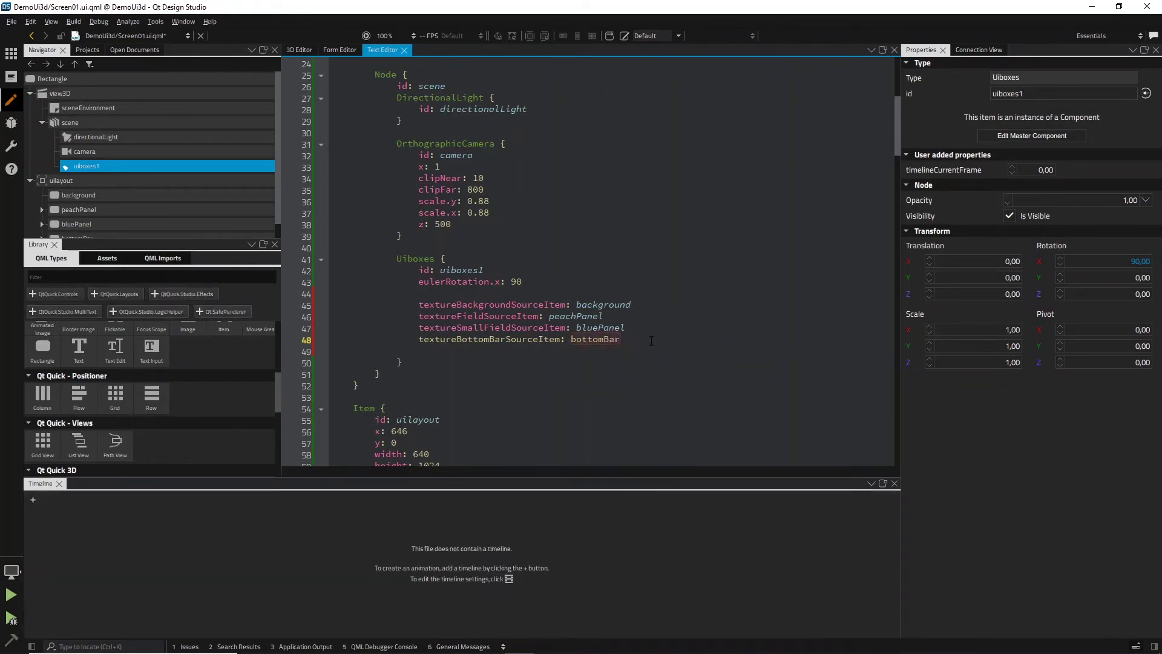
pyautogui.press('Delete')
pyautogui.scroll(-2, 656, 335)
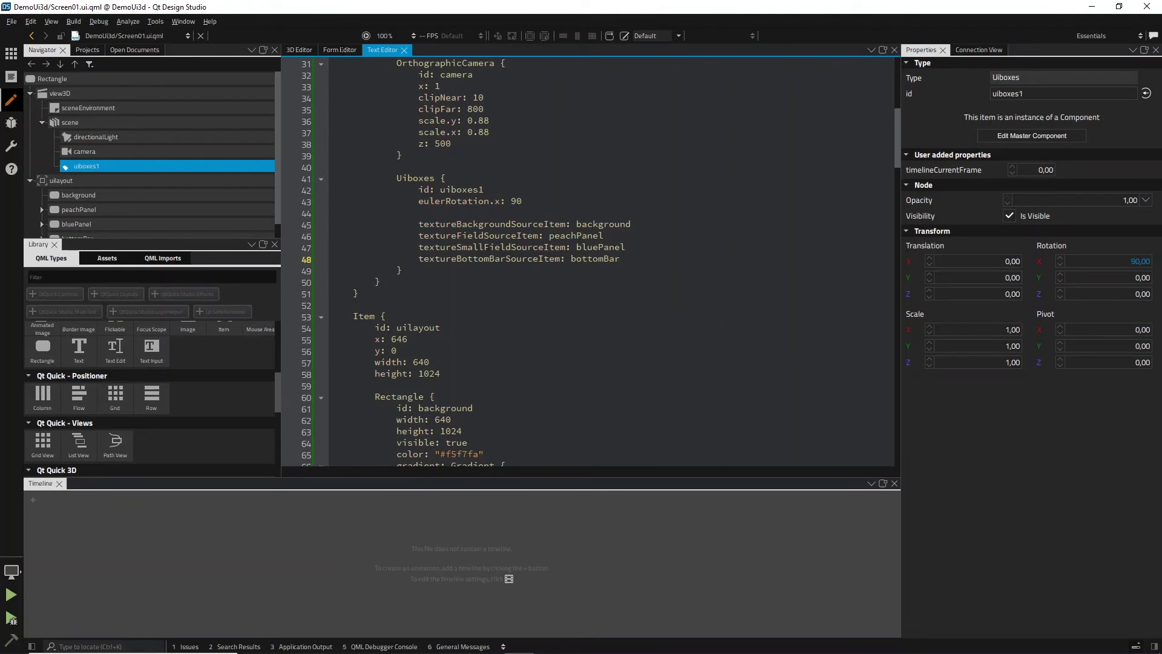
# Return to the 2D form view of the screen and reset it to reload the panels.
pyautogui.click(348, 50)
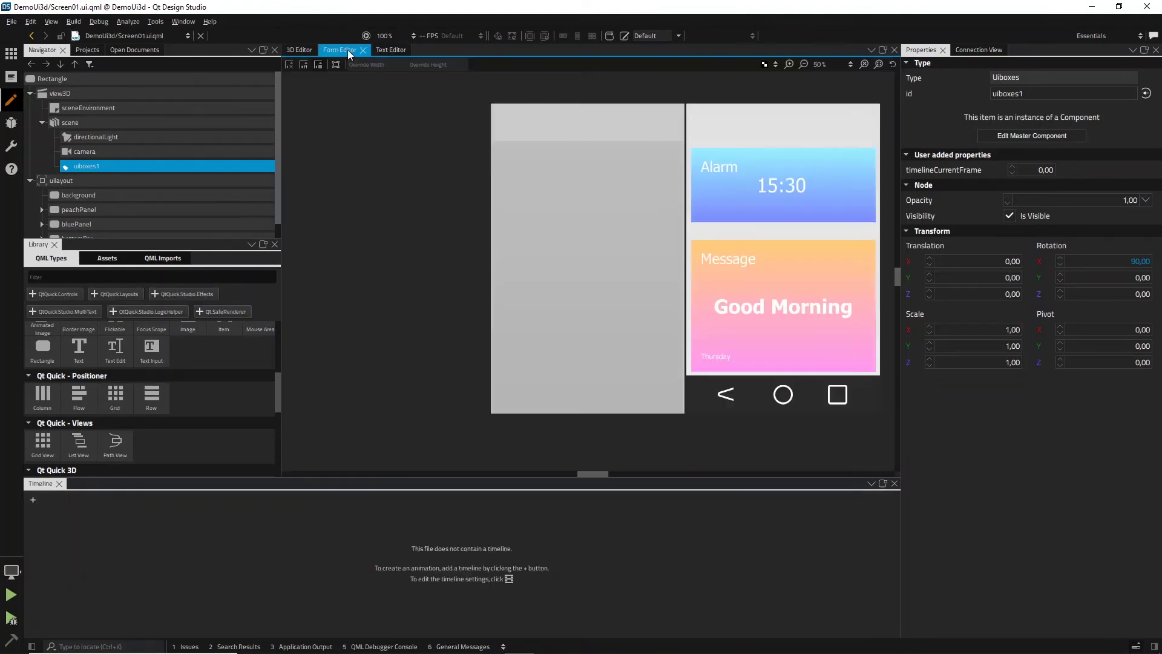
pyautogui.click(893, 65)
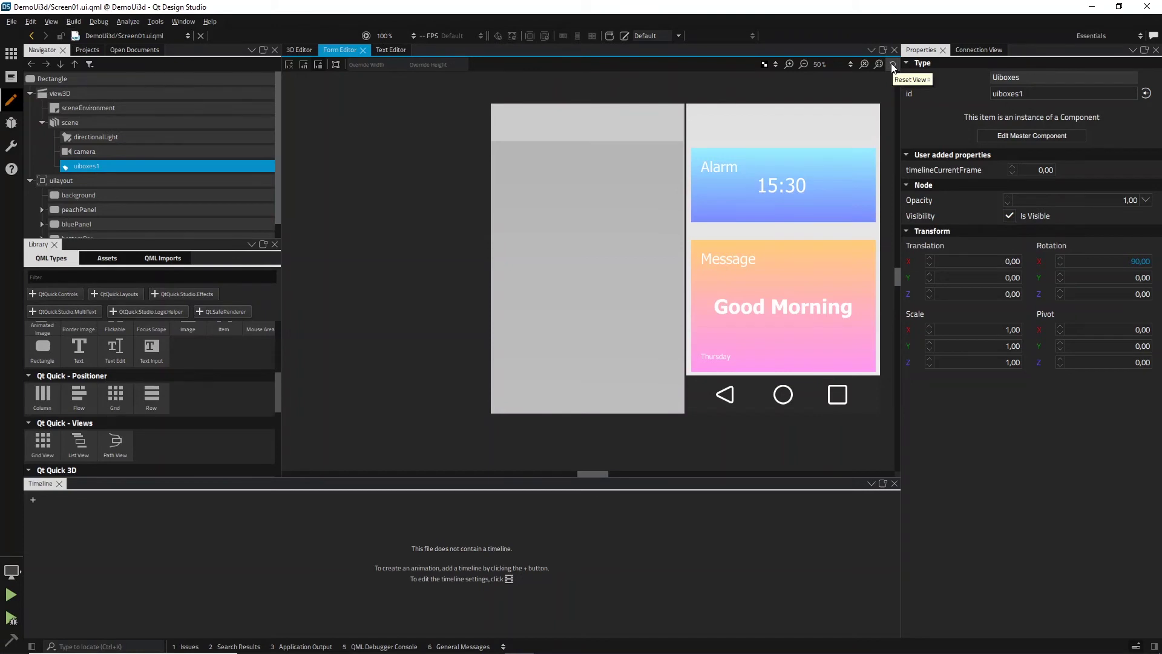
pyautogui.click(892, 64)
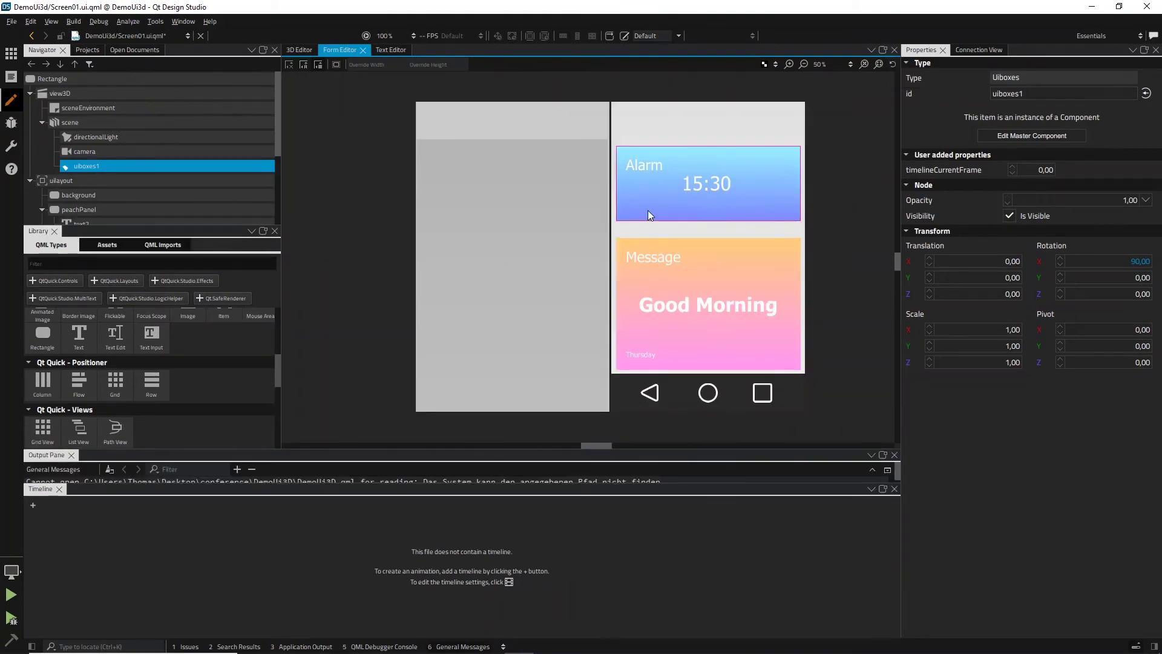
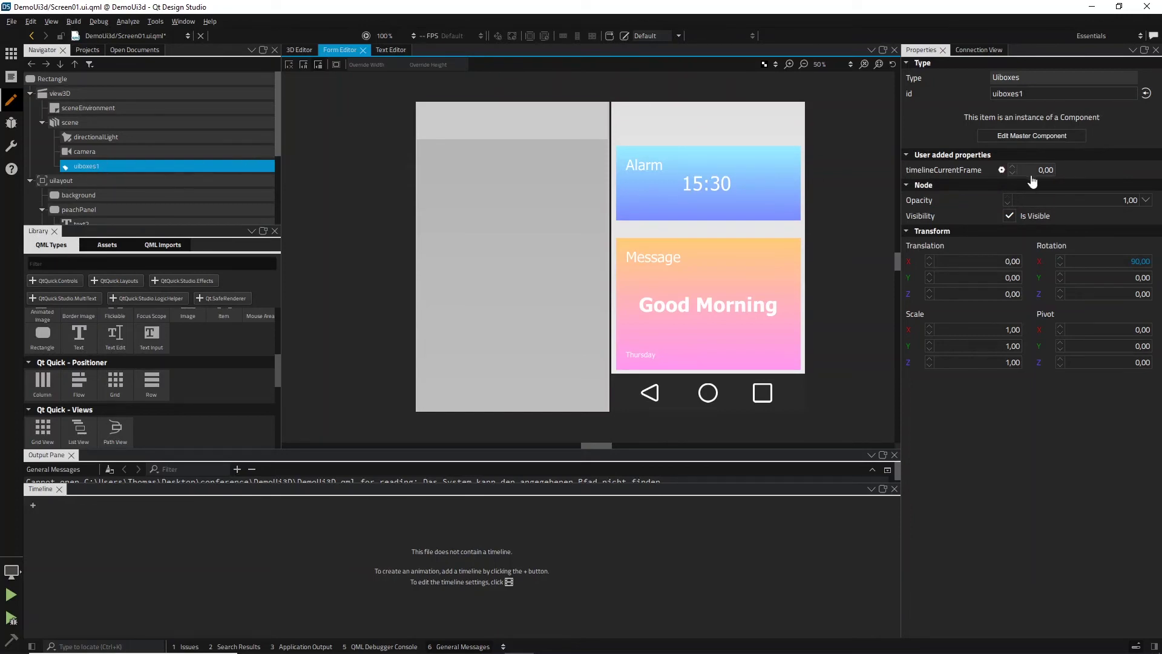
# Try out other timelineCurrentFrame values on uiboxes1 to preview the panel animation, and reset the property.
pyautogui.moveTo(1032, 177); pyautogui.dragTo(993, 170)
pyautogui.click(1002, 171)
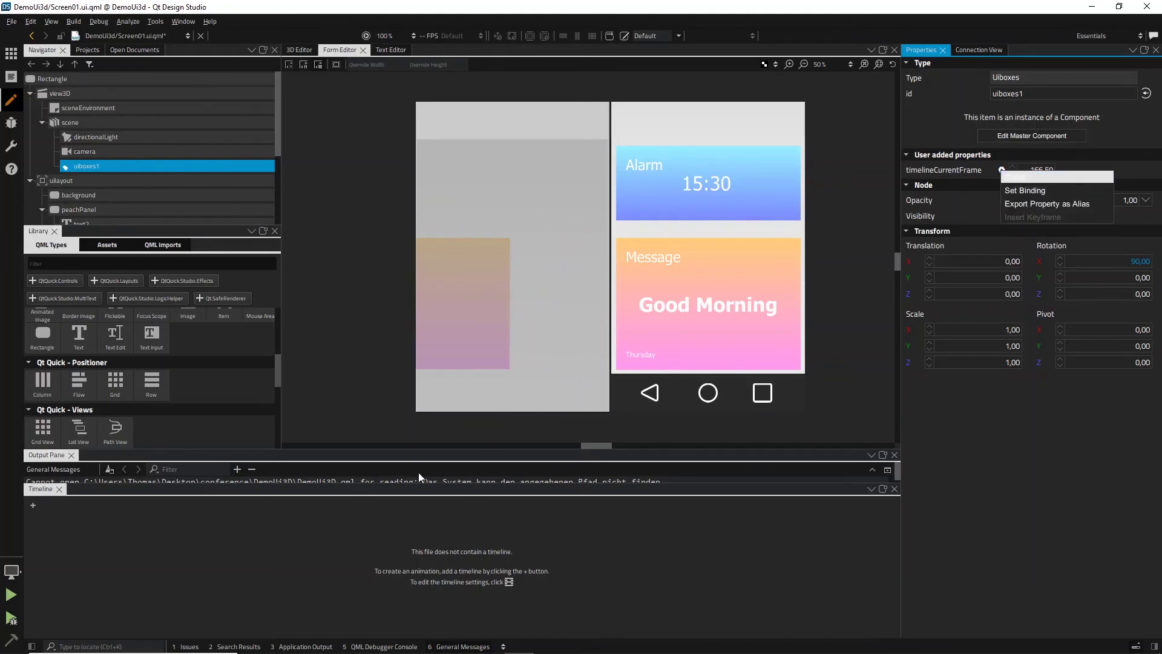
pyautogui.click(1012, 177)
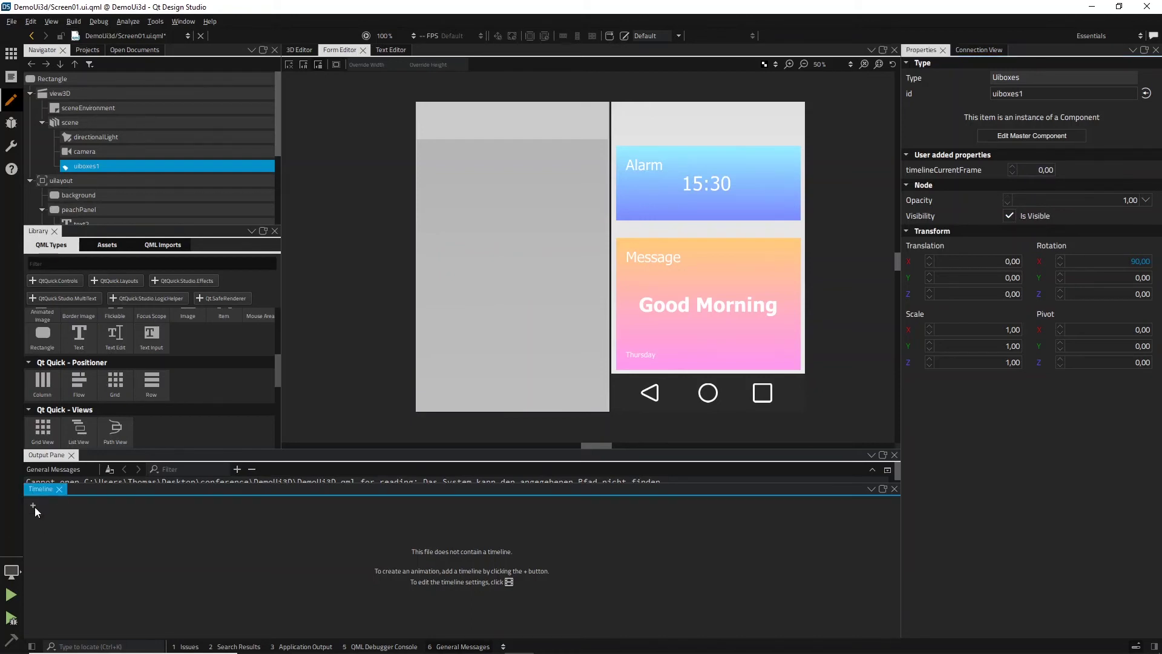
# Create a timeline spanning frames 0 to 1000 and insert a timelineCurrentFrame keyframe for uiboxes1 at frame 255.
pyautogui.click(33, 505)
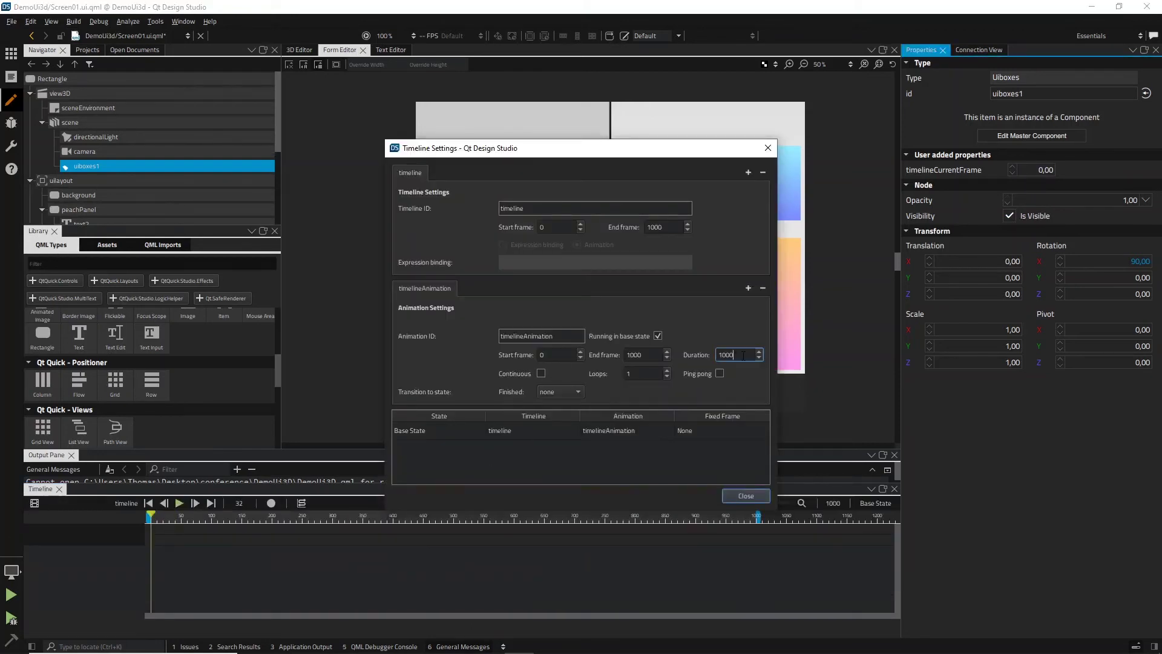
pyautogui.click(745, 496)
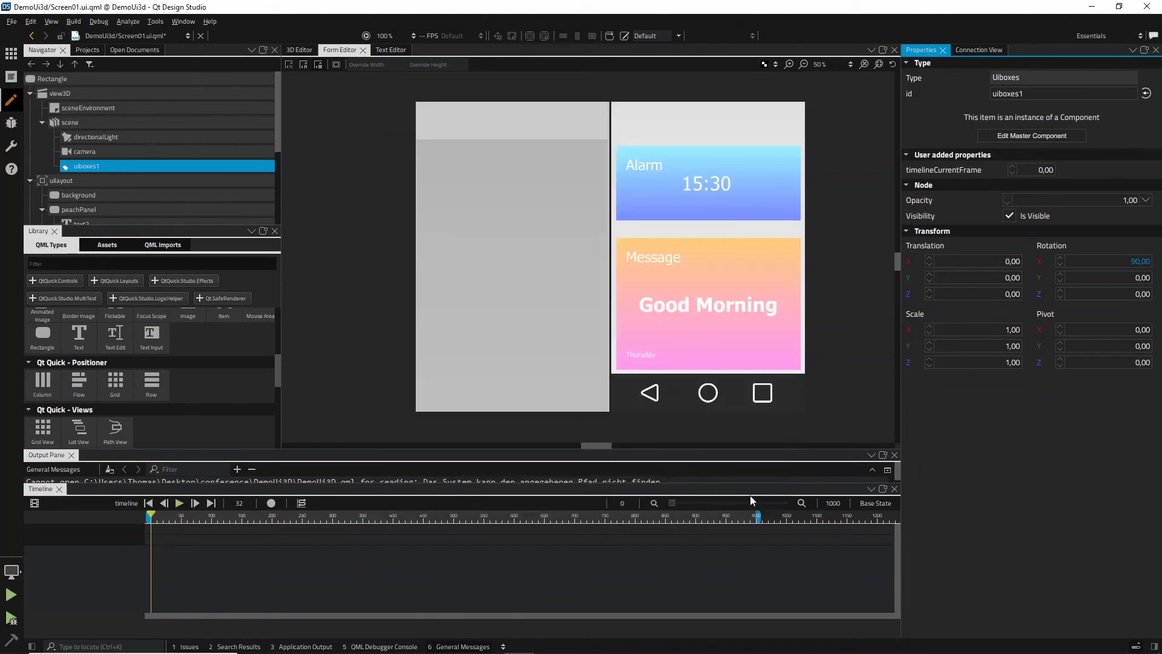
pyautogui.moveTo(150, 515); pyautogui.dragTo(325, 515)
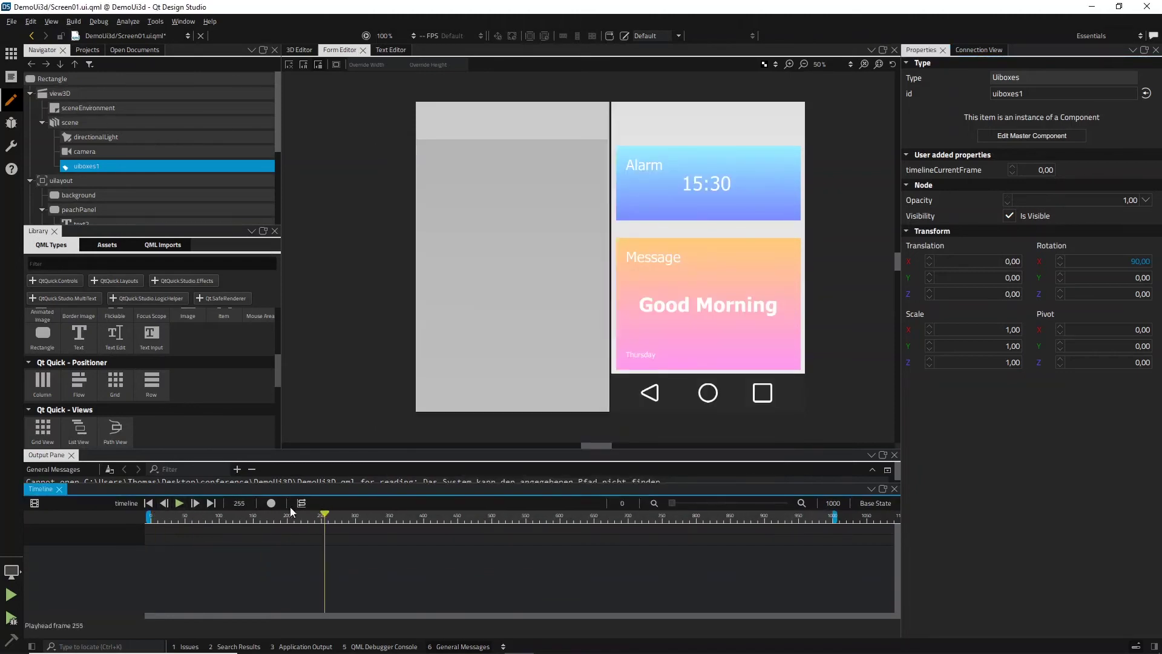
pyautogui.click(272, 503)
pyautogui.moveTo(996, 201)
pyautogui.click(1005, 171)
pyautogui.click(1029, 216)
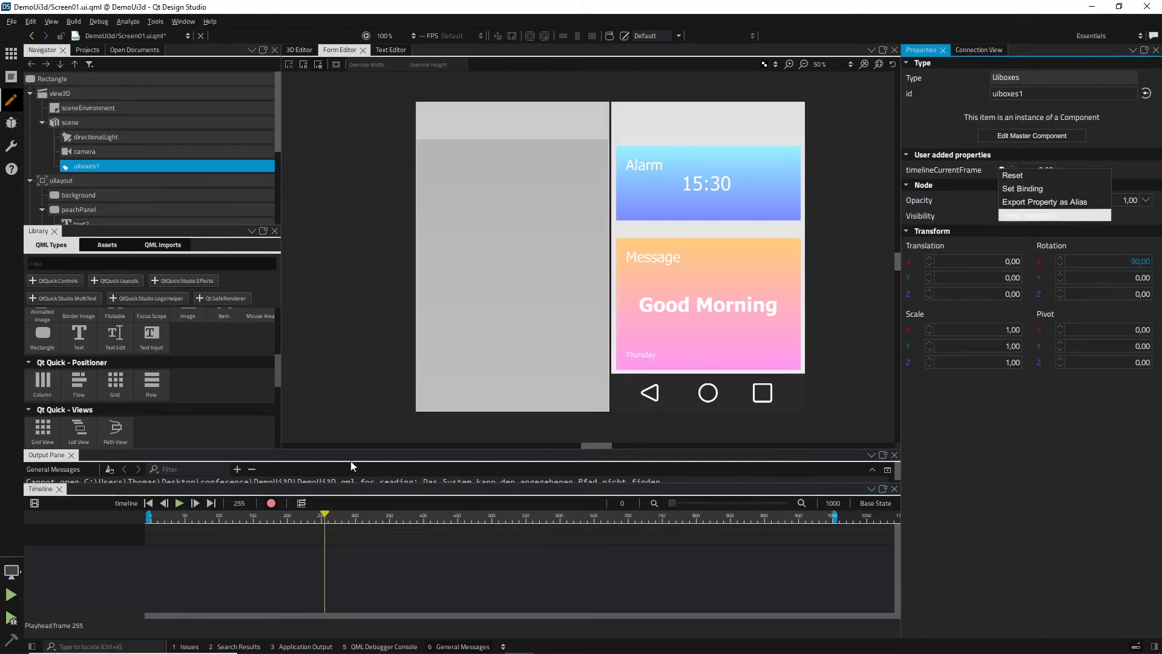
# Record a timelineCurrentFrame keyframe with value 1000 for uiboxes1 at frame 742.
pyautogui.moveTo(325, 515); pyautogui.dragTo(656, 516)
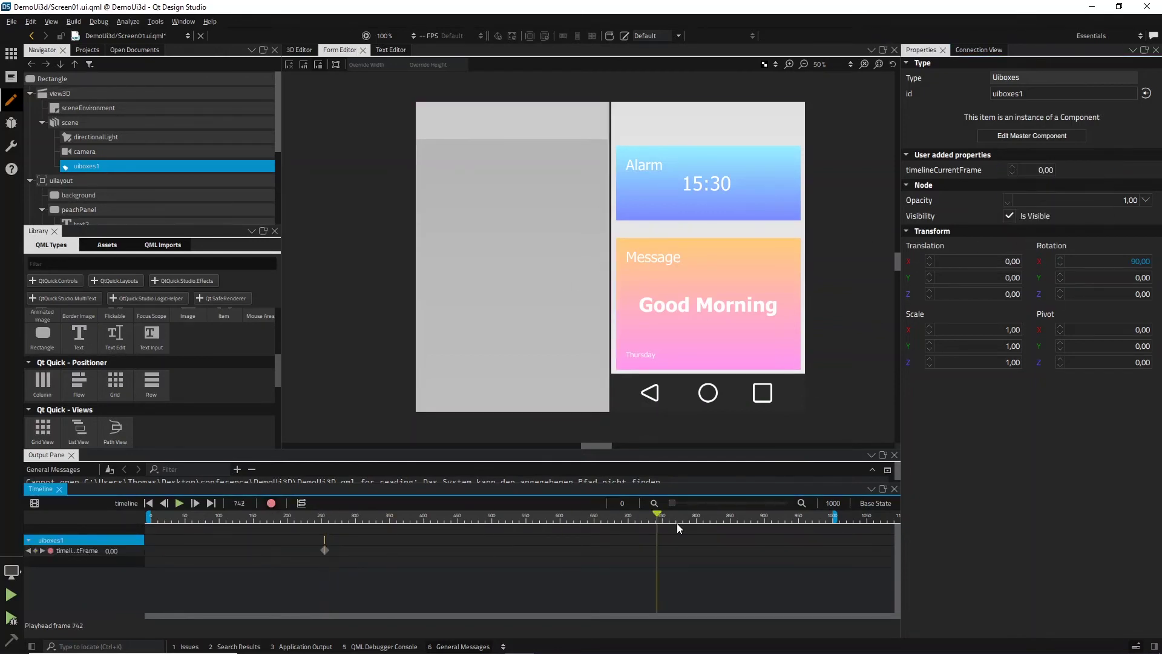
pyautogui.click(1048, 172)
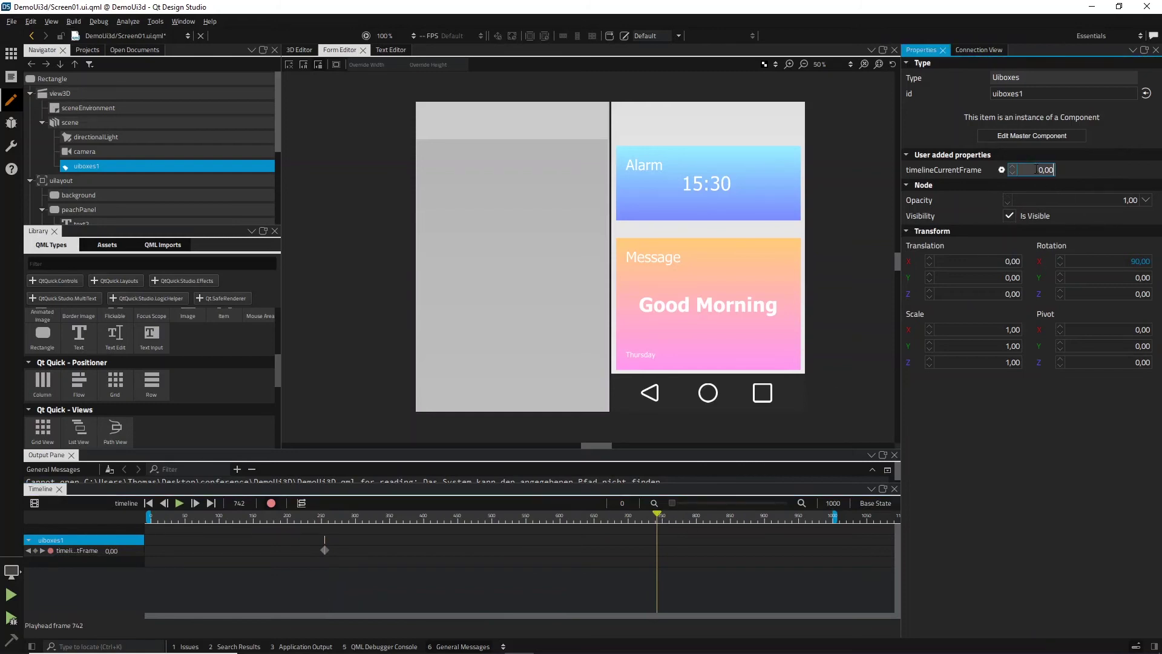
pyautogui.write('1000')
pyautogui.press('Return')
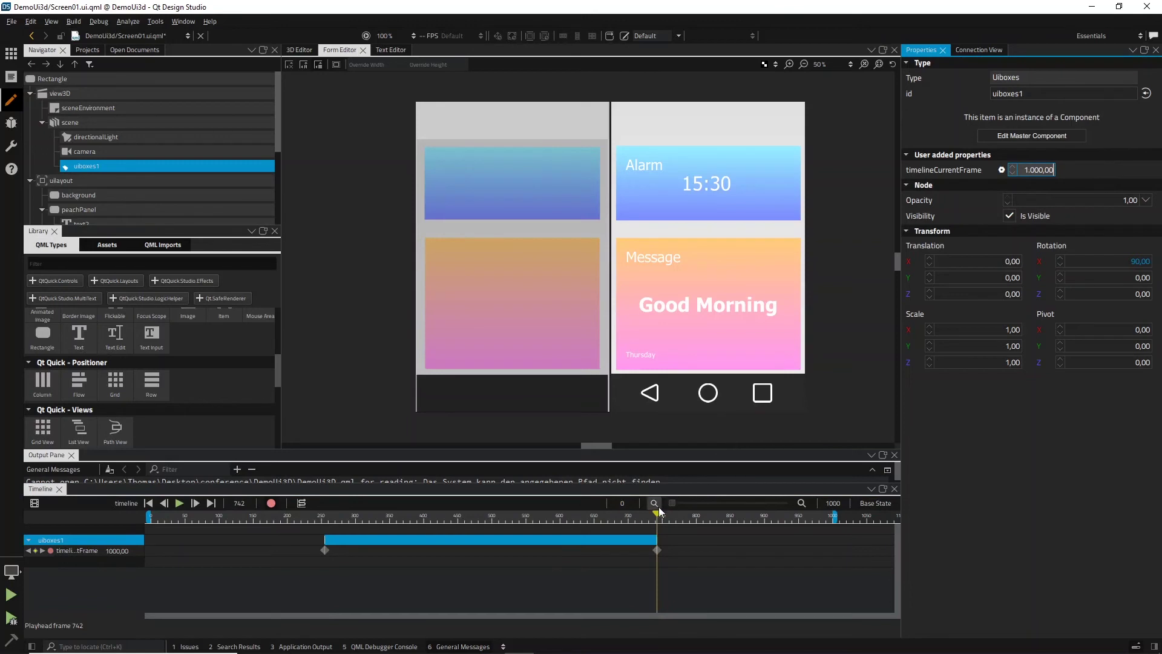
# Stop keyframe recording and scrub through the timeline to preview the panels' animation.
pyautogui.moveTo(659, 507); pyautogui.dragTo(691, 512)
pyautogui.moveTo(763, 533)
pyautogui.mouseDown()
pyautogui.moveTo(833, 532)
pyautogui.moveTo(211, 532)
pyautogui.moveTo(768, 546)
pyautogui.mouseUp()
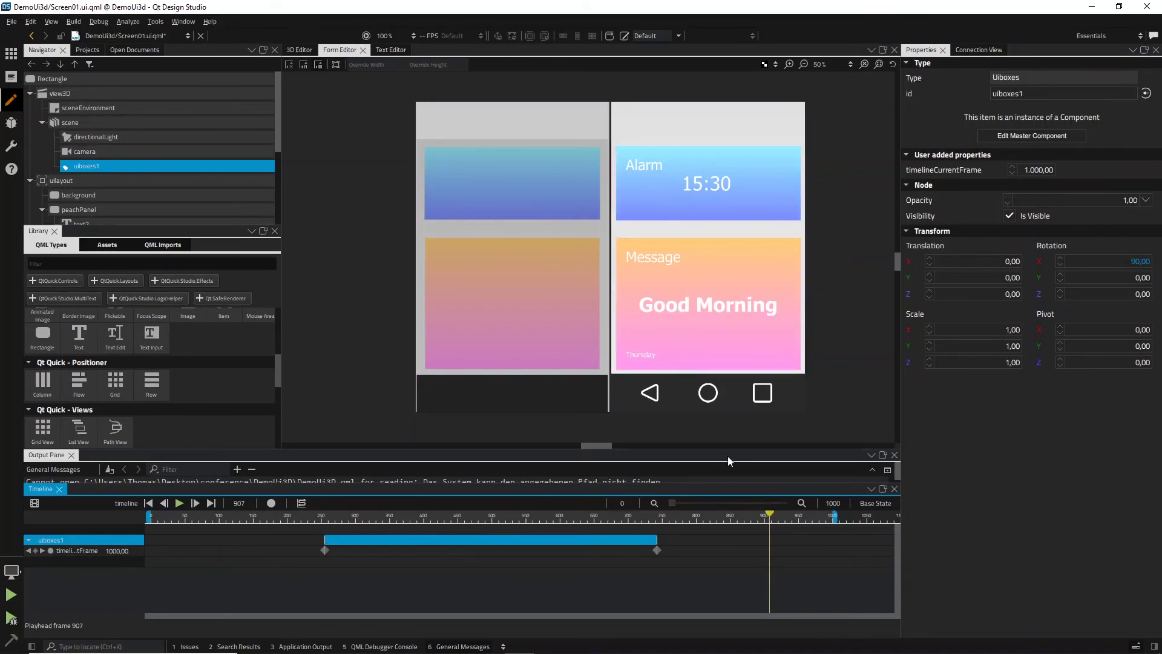
pyautogui.moveTo(774, 515); pyautogui.dragTo(213, 549)
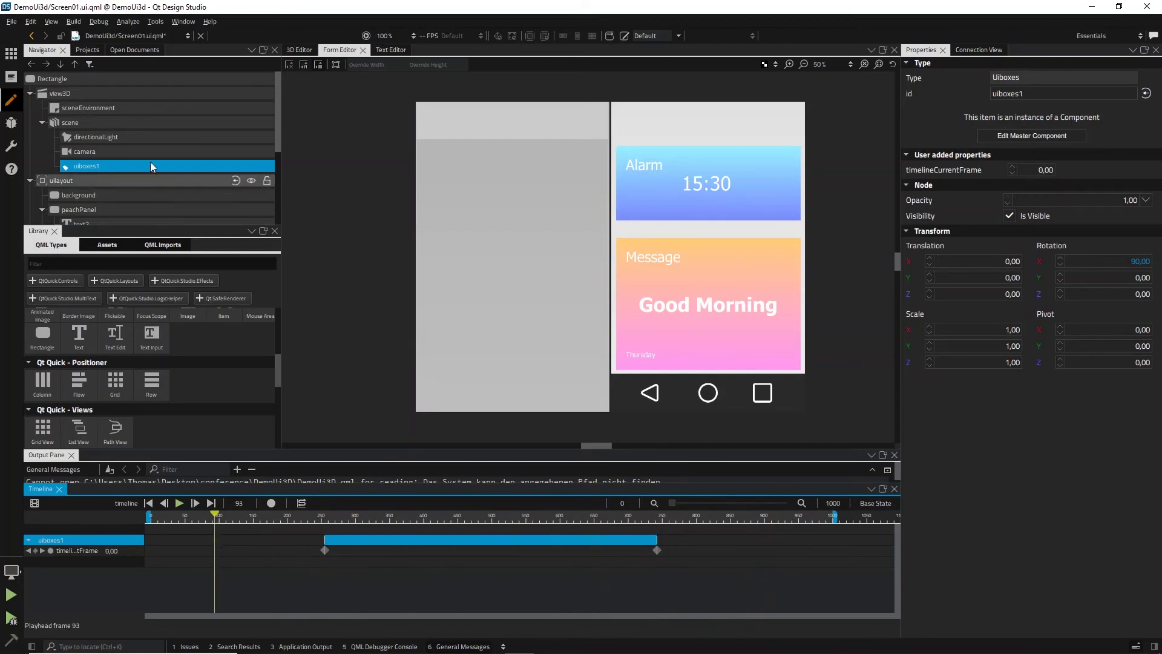
pyautogui.click(1091, 266)
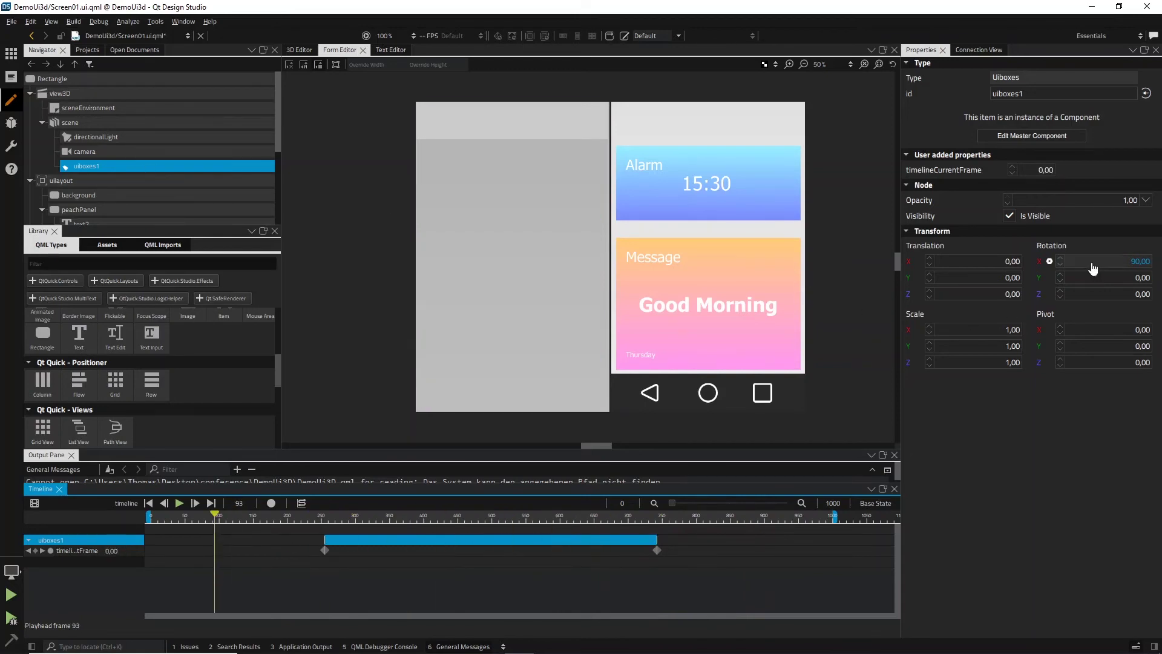
pyautogui.click(1050, 261)
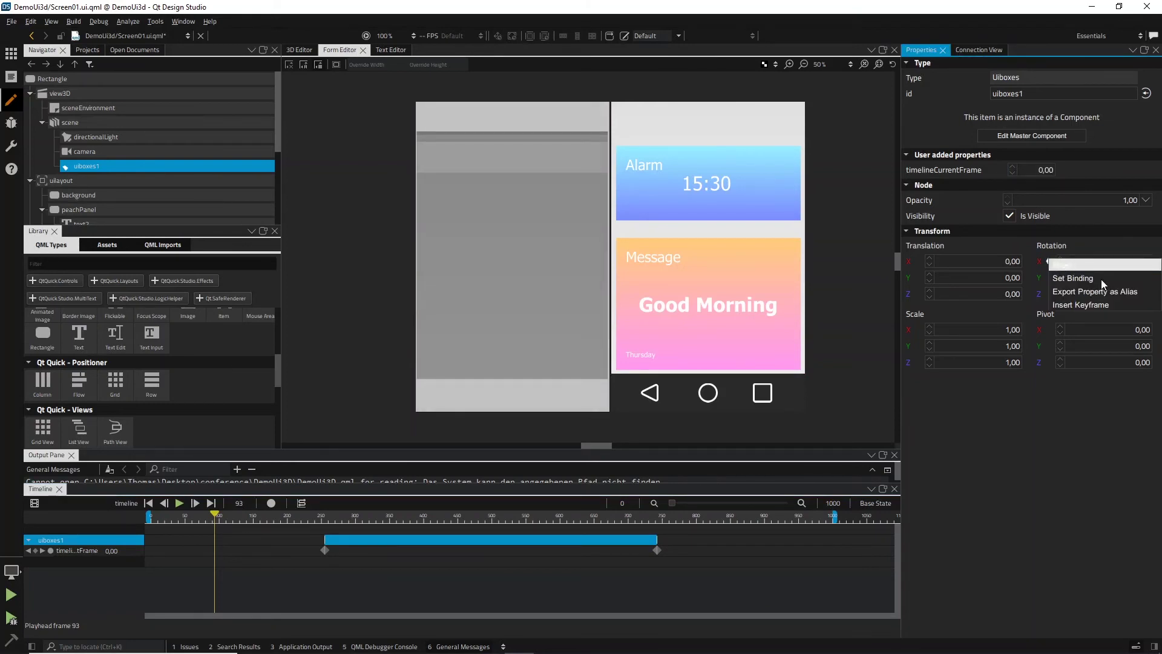
pyautogui.click(1065, 265)
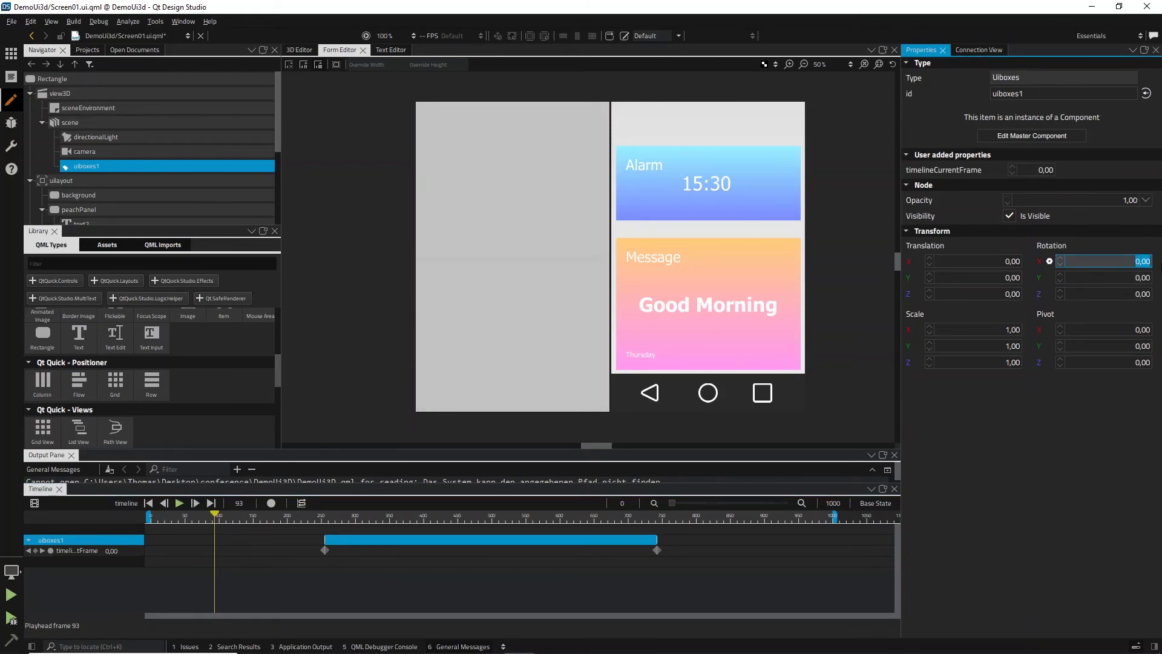
pyautogui.write('90')
pyautogui.press('Return')
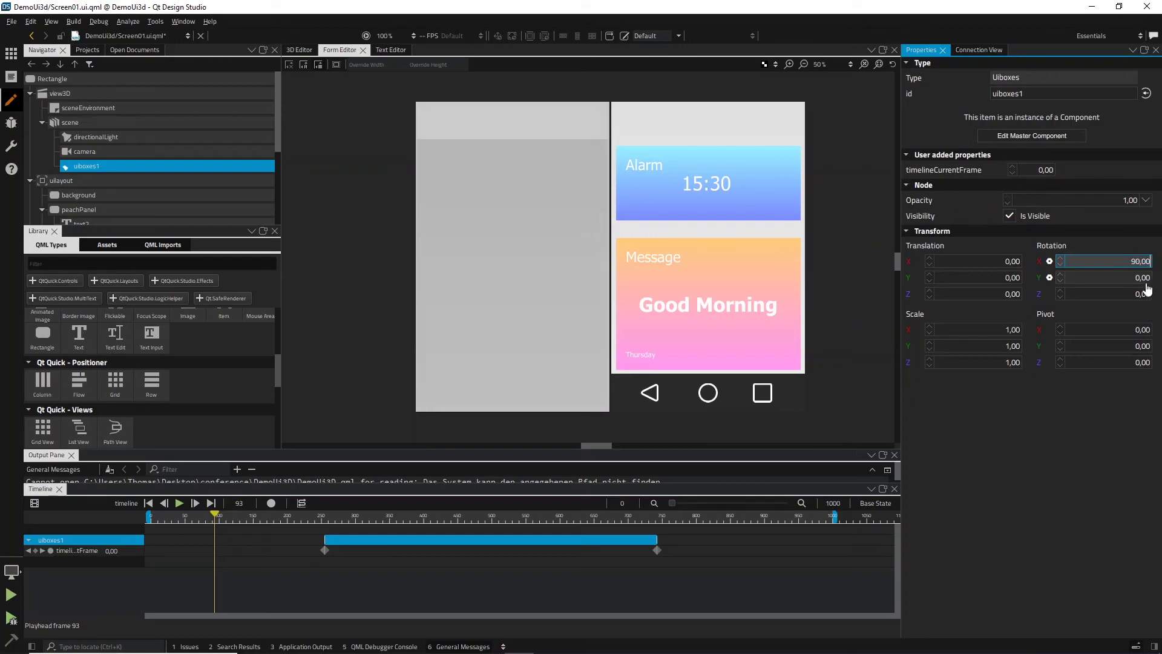
# Set the Y rotation of uiboxes1 to 50 and insert a keyframe for it at frame 0 with recording on.
pyautogui.click(1120, 277)
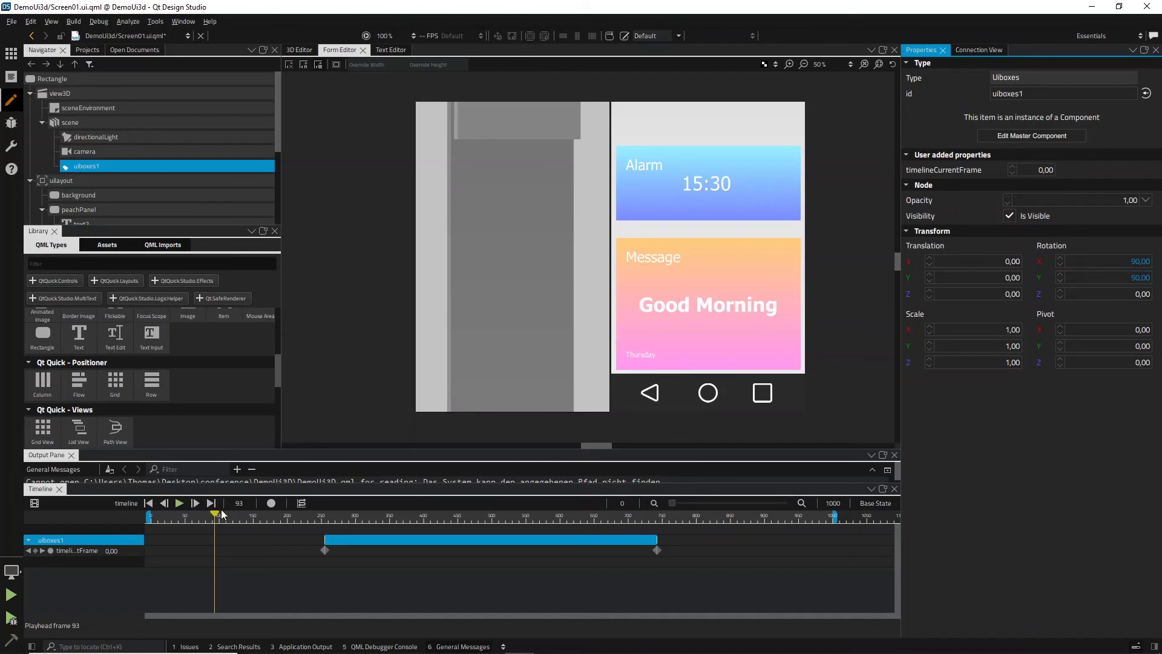
pyautogui.moveTo(215, 515); pyautogui.dragTo(137, 515)
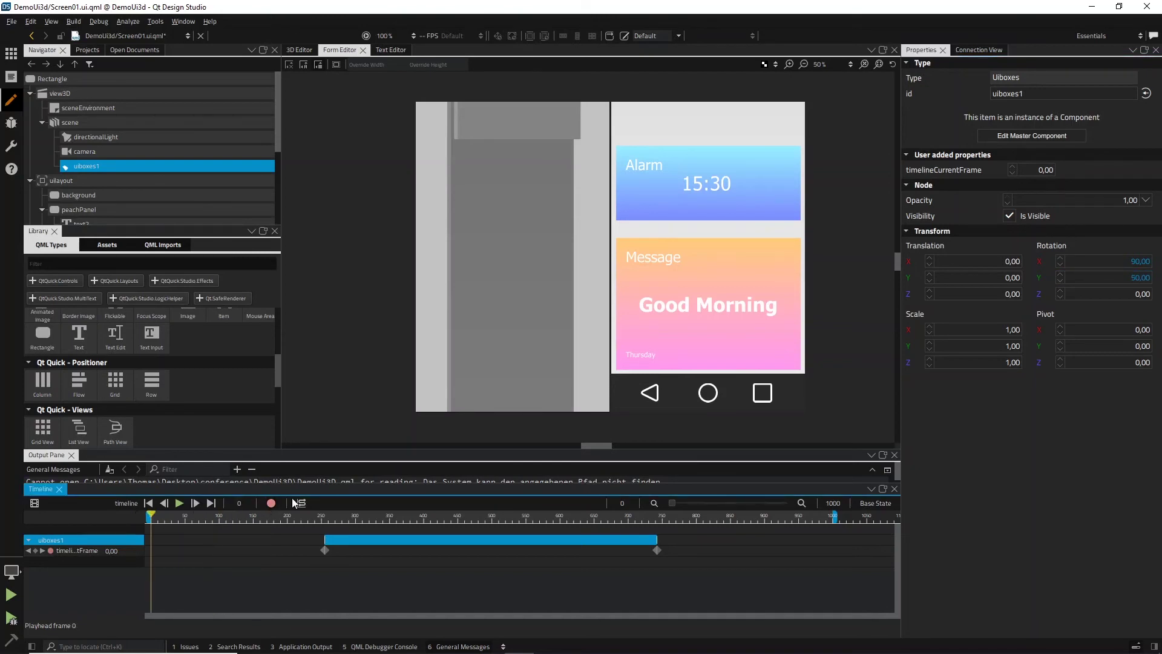
pyautogui.click(1048, 277)
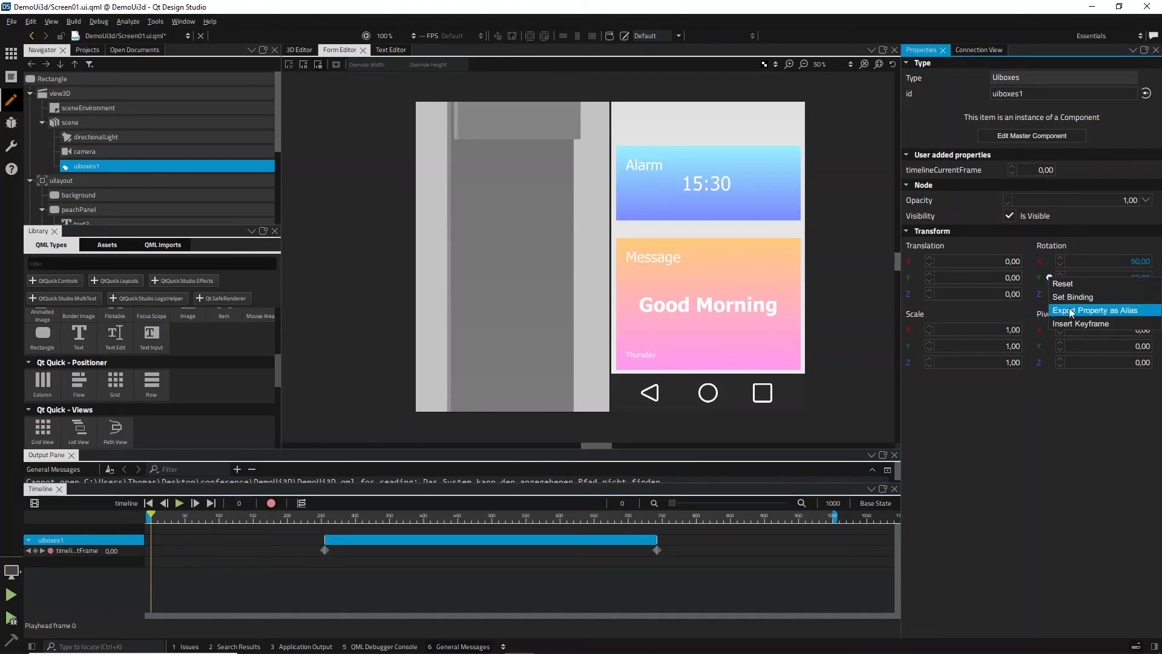
pyautogui.click(1081, 324)
# Record a Y rotation keyframe with value 0 for uiboxes1 at frame 343.
pyautogui.moveTo(150, 515); pyautogui.dragTo(167, 516)
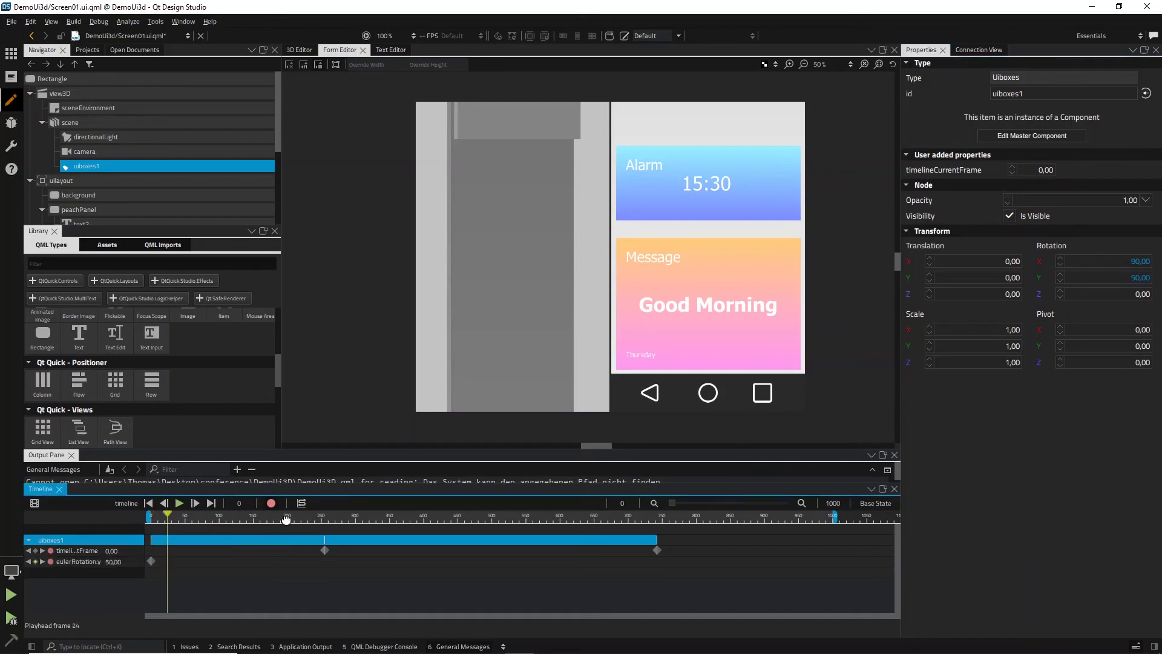
pyautogui.moveTo(286, 519); pyautogui.dragTo(385, 516)
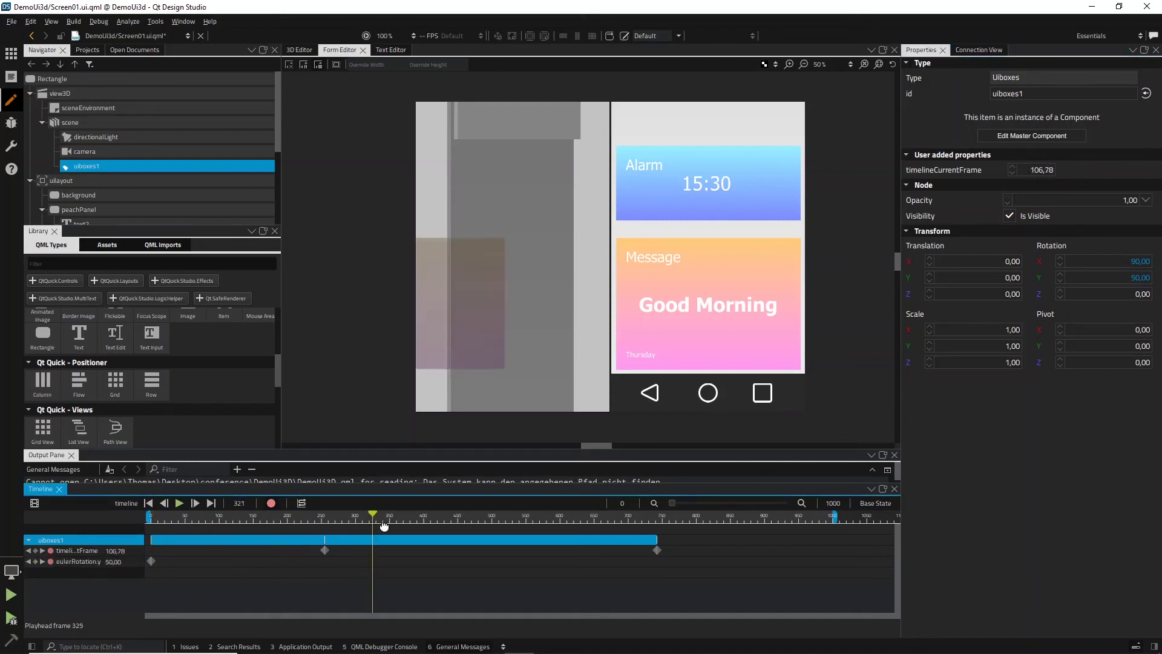
pyautogui.click(1094, 282)
pyautogui.write('0')
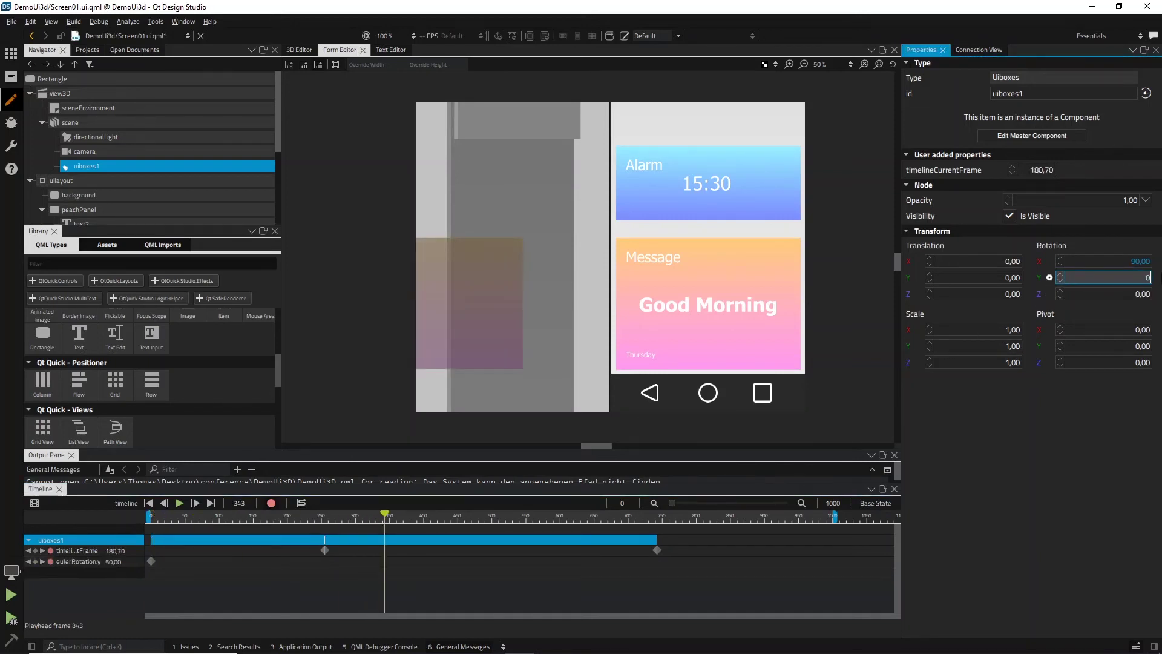
pyautogui.press('Return')
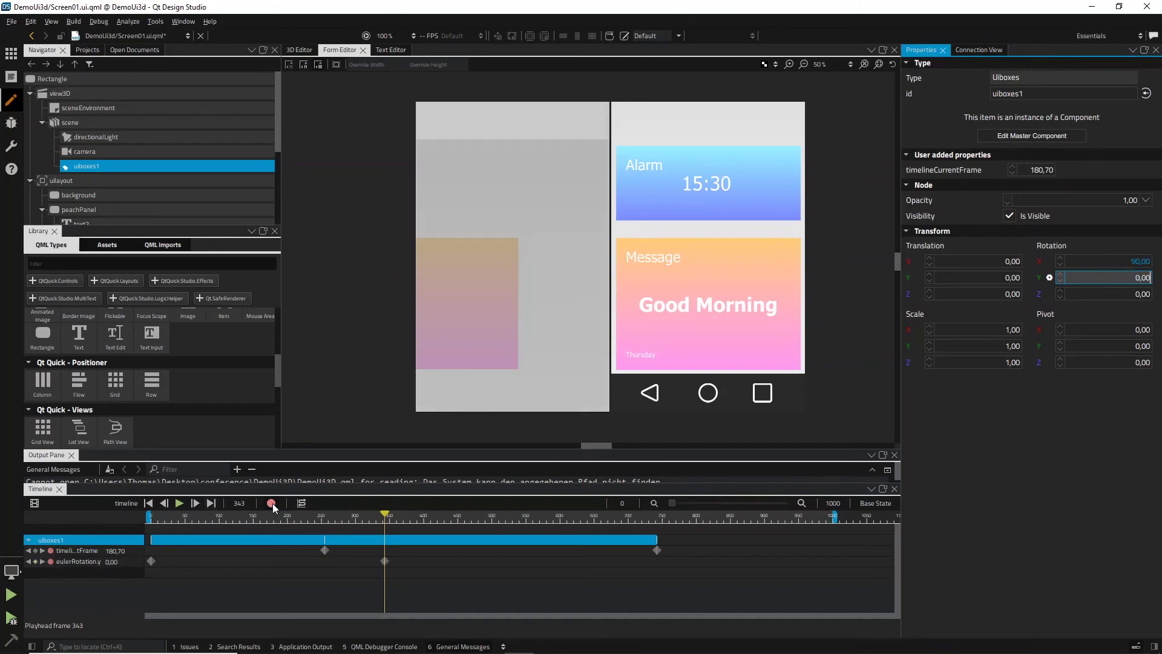
# Stop recording, move the second Y rotation keyframe to about frame 606, and scrub the timeline to preview the motion.
pyautogui.click(271, 503)
pyautogui.moveTo(385, 515); pyautogui.dragTo(617, 553)
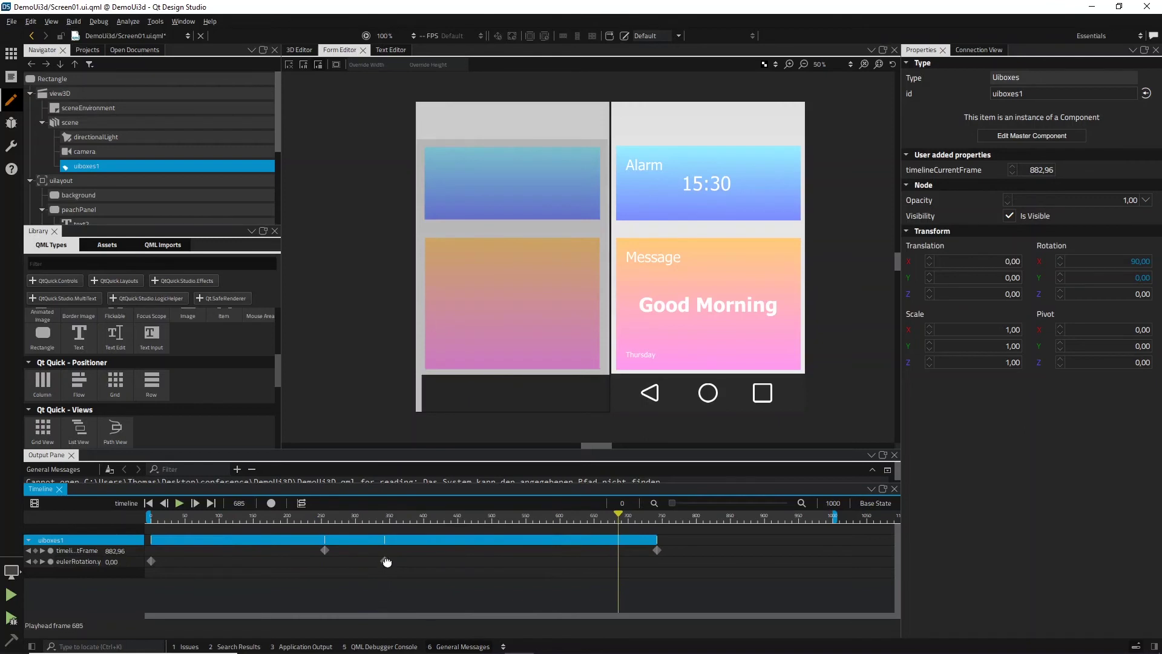
pyautogui.moveTo(385, 560); pyautogui.dragTo(564, 560)
pyautogui.moveTo(618, 516); pyautogui.dragTo(344, 554)
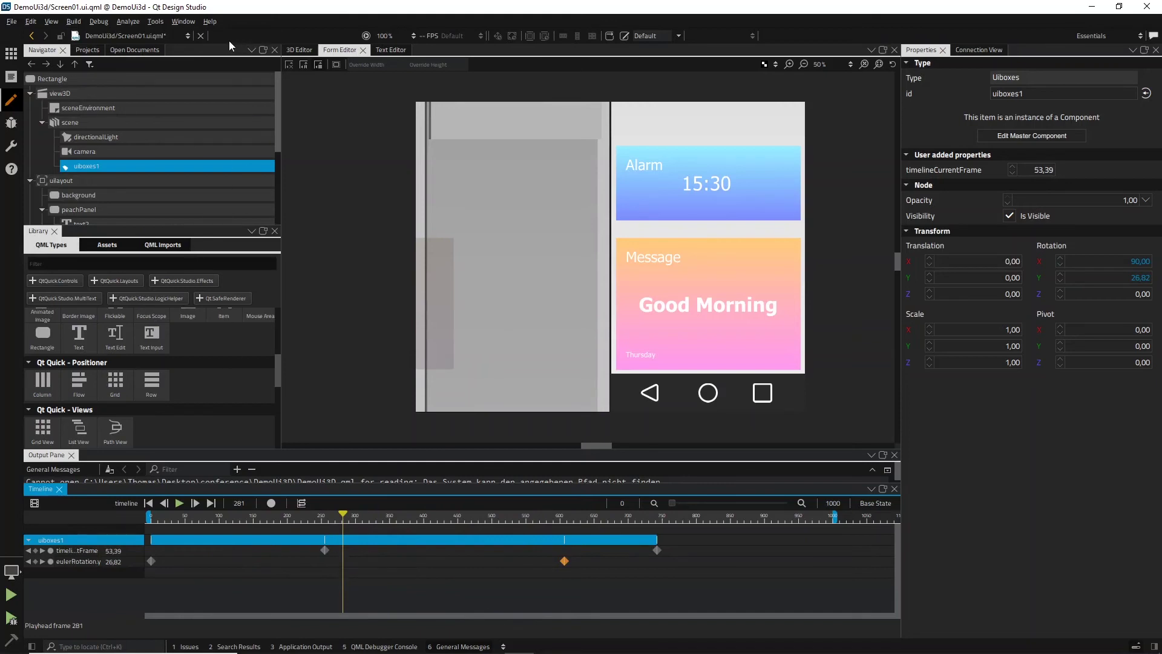
# Switch to the Design3DDemo/Screen01.ui.qml document, close the output pane and enlarge the timeline to reveal more animation tracks.
pyautogui.click(170, 35)
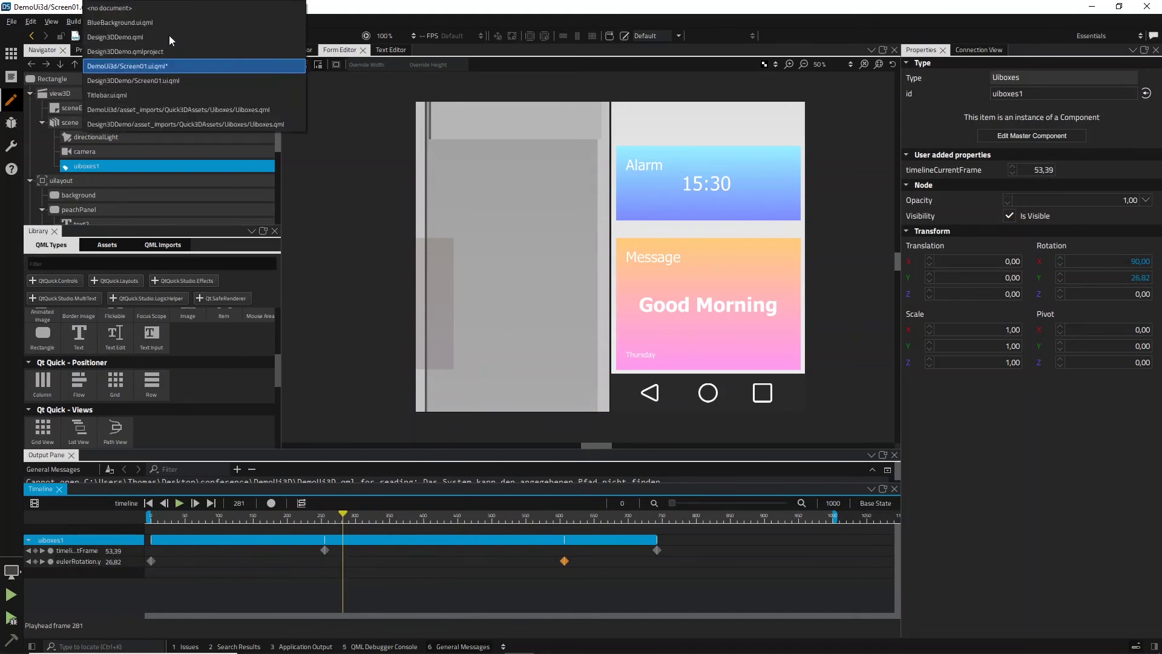
pyautogui.click(166, 80)
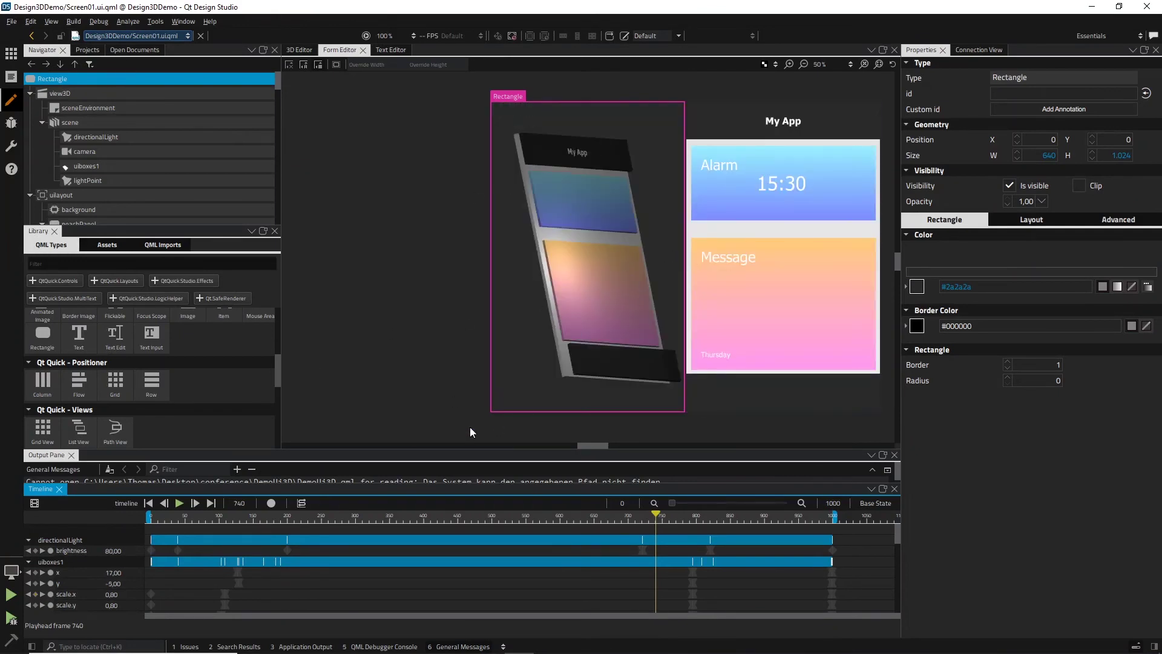
pyautogui.click(893, 454)
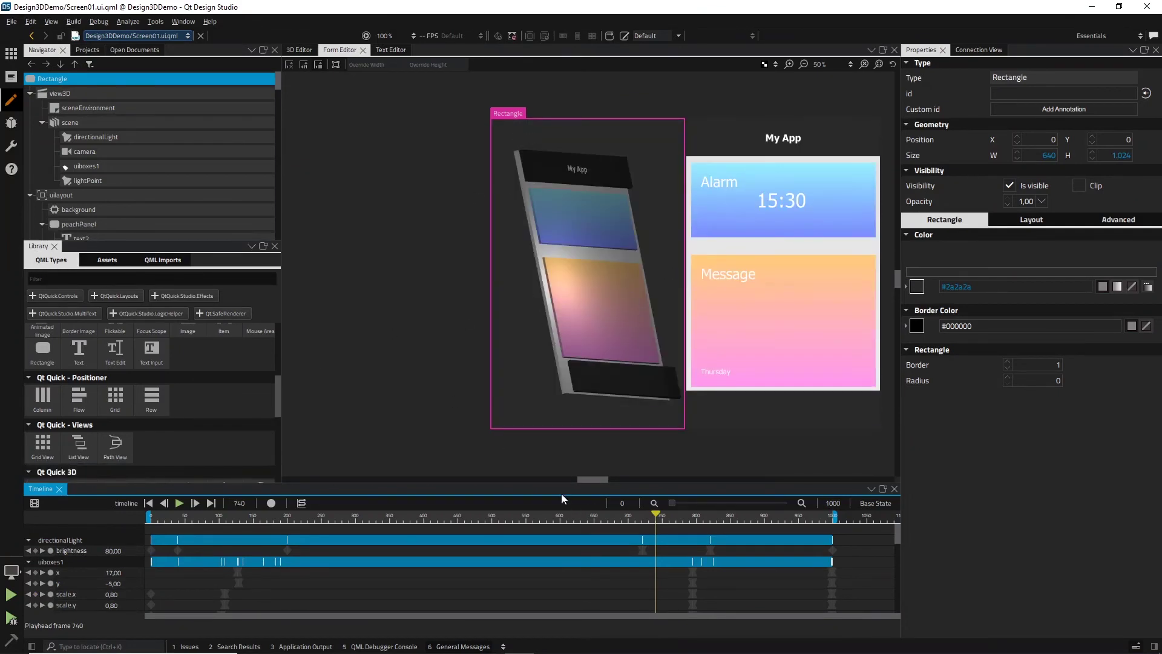
pyautogui.moveTo(553, 485); pyautogui.dragTo(551, 315)
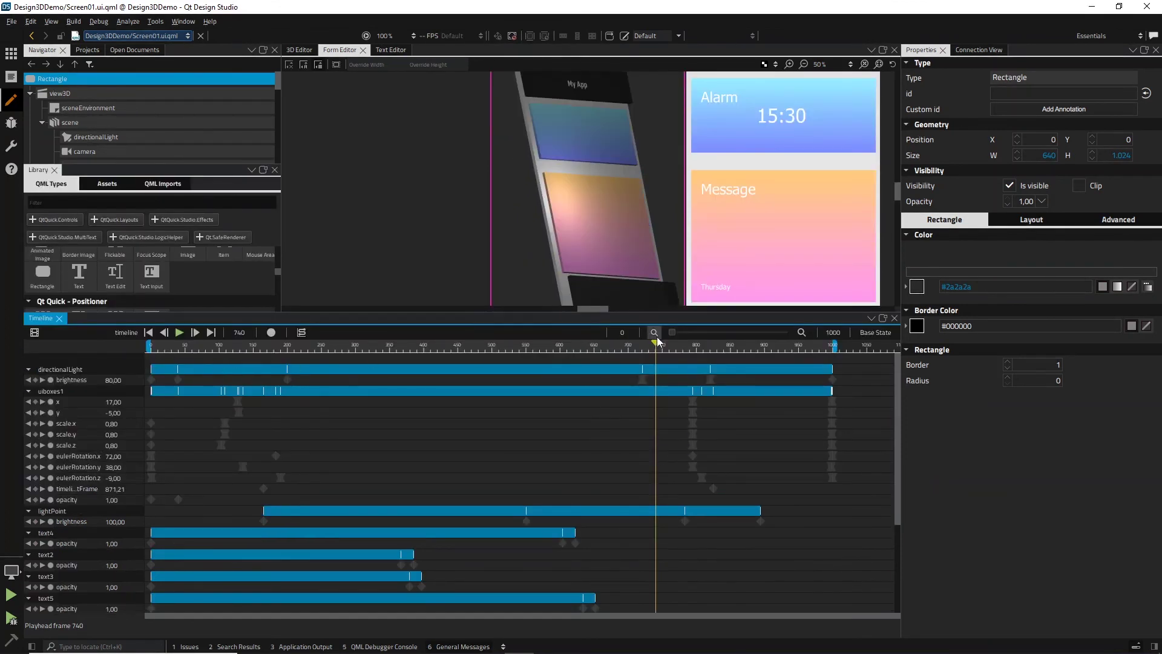
# Scrub the demo timeline between frame 0 and frame 1000 to preview how the 3D panels, lights and texts animate.
pyautogui.moveTo(657, 343); pyautogui.dragTo(149, 377)
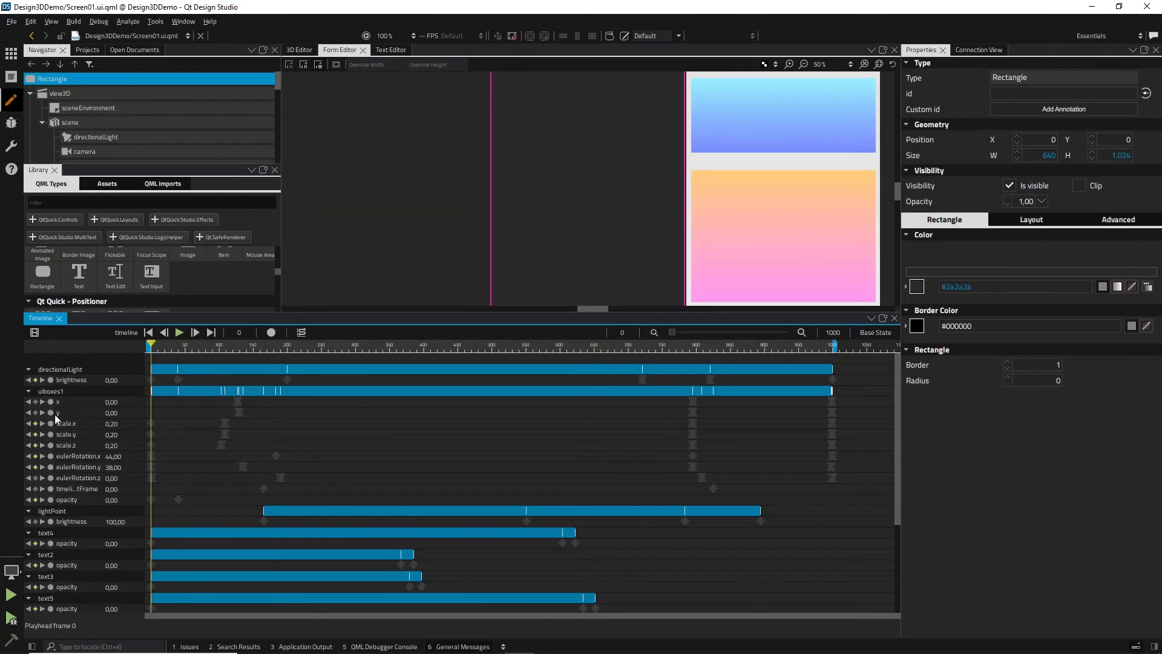
pyautogui.click(149, 341)
pyautogui.moveTo(150, 343); pyautogui.dragTo(850, 415)
pyautogui.moveTo(771, 426); pyautogui.dragTo(572, 466)
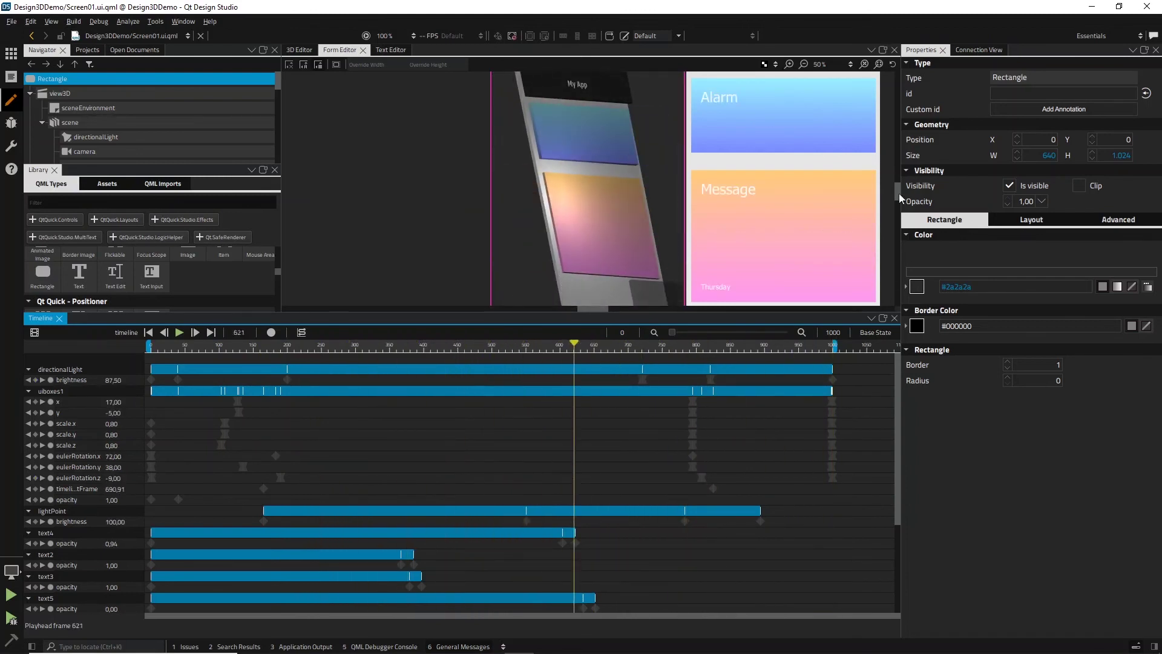
pyautogui.moveTo(899, 194)
pyautogui.mouseDown()
pyautogui.moveTo(898, 183)
pyautogui.moveTo(899, 195)
pyautogui.mouseUp()
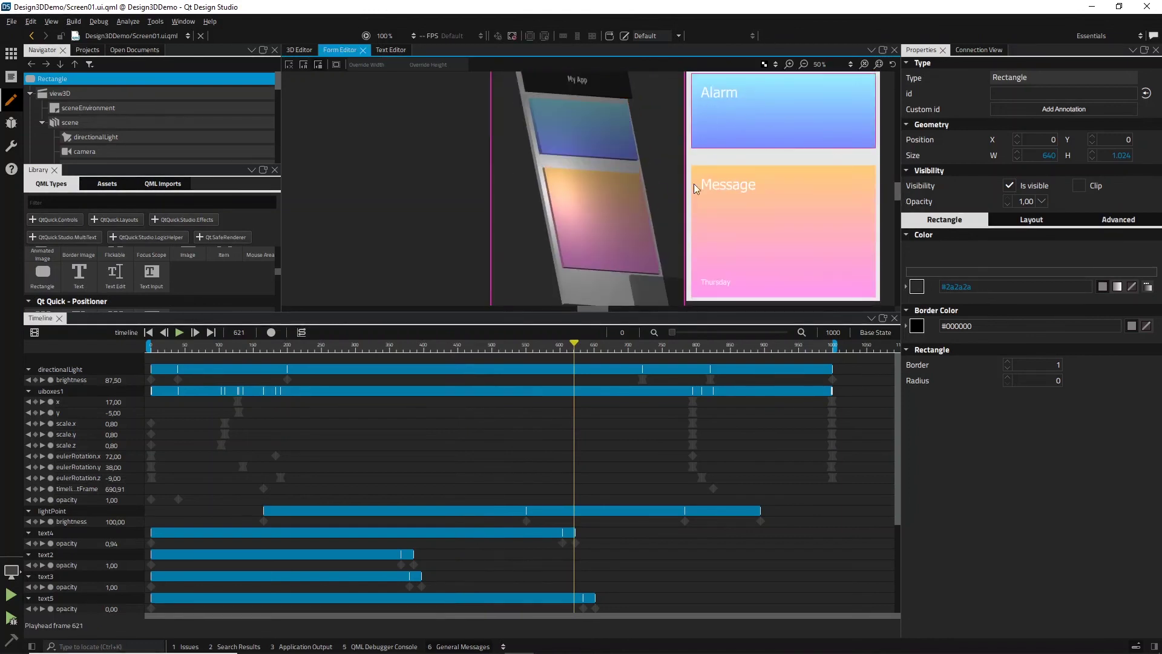
pyautogui.moveTo(573, 343); pyautogui.dragTo(495, 379)
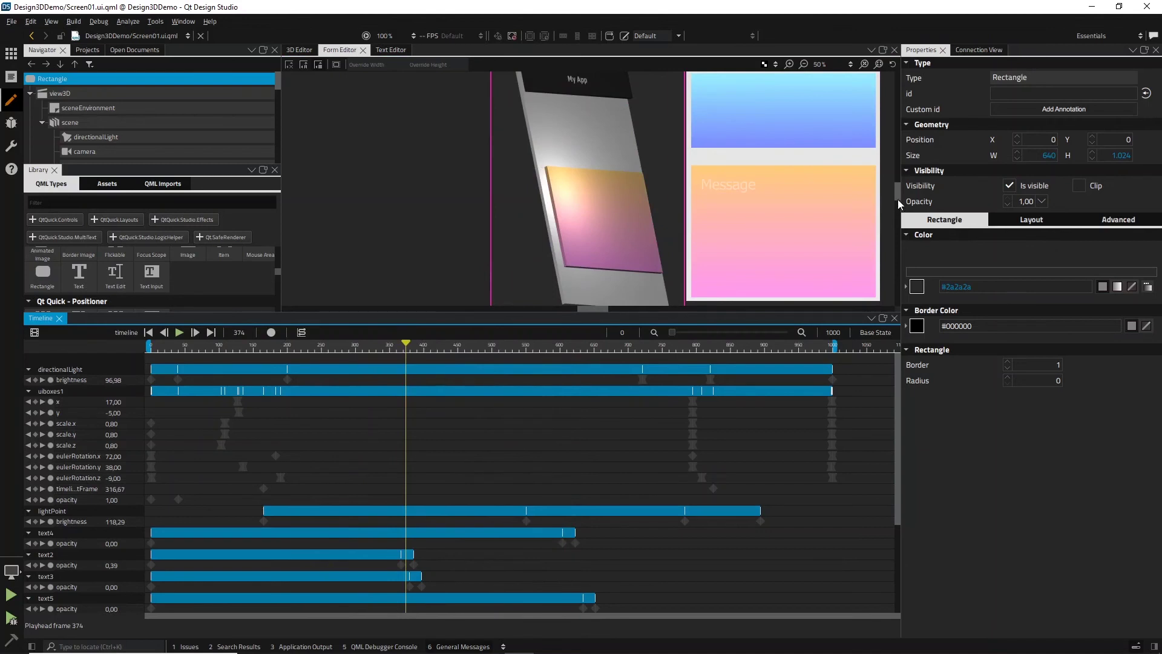
# Select the titlebar and the bluePanel in the 2D layout to examine their properties.
pyautogui.click(898, 198)
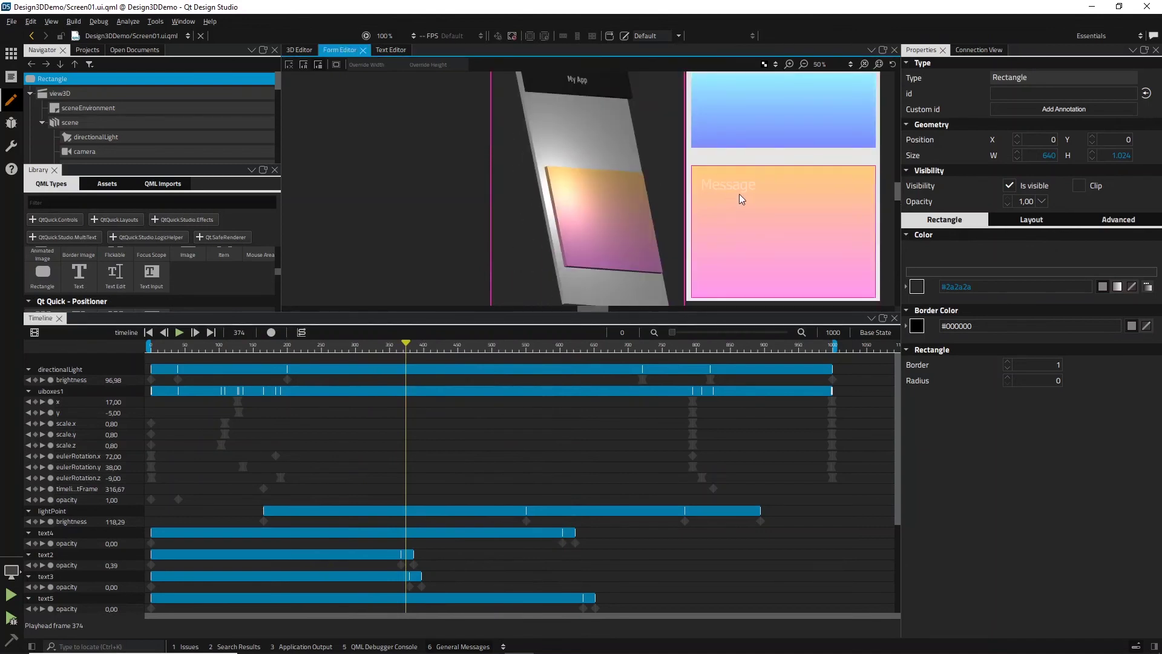
pyautogui.scroll(1, 739, 190)
pyautogui.scroll(1, 745, 108)
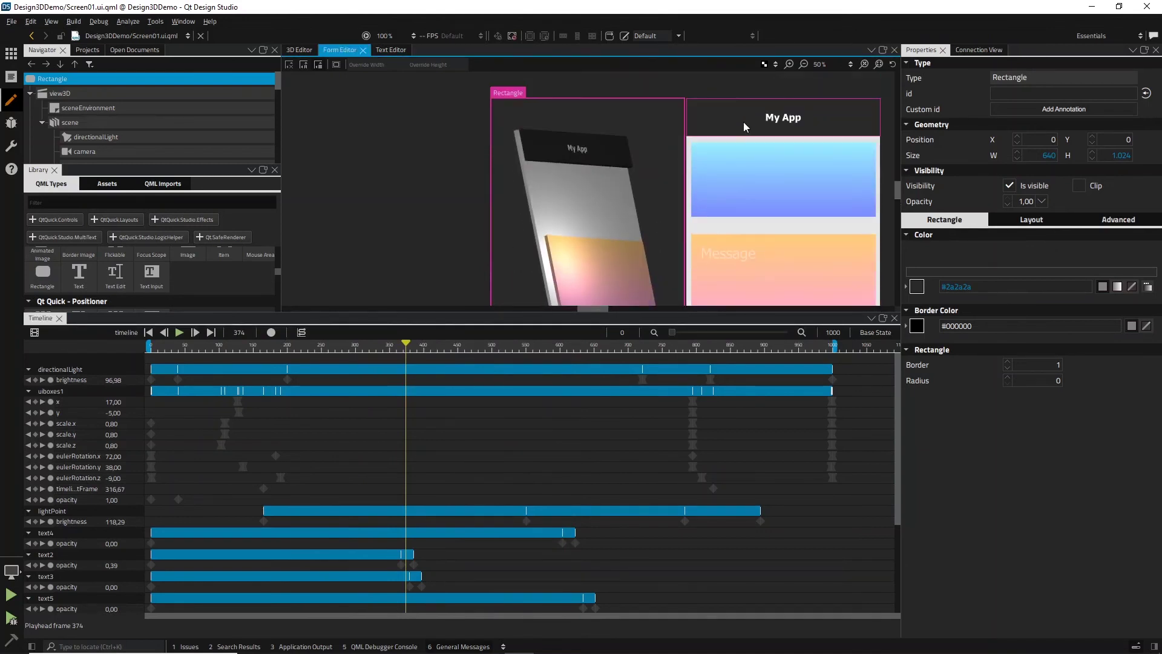
pyautogui.click(744, 122)
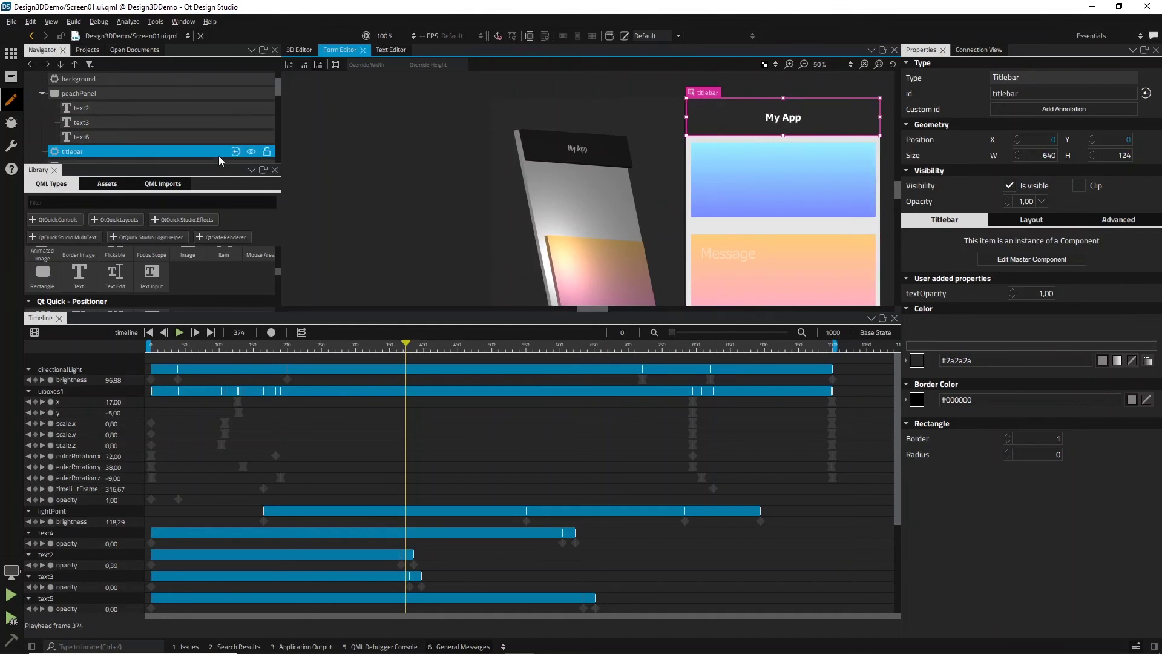
pyautogui.click(785, 180)
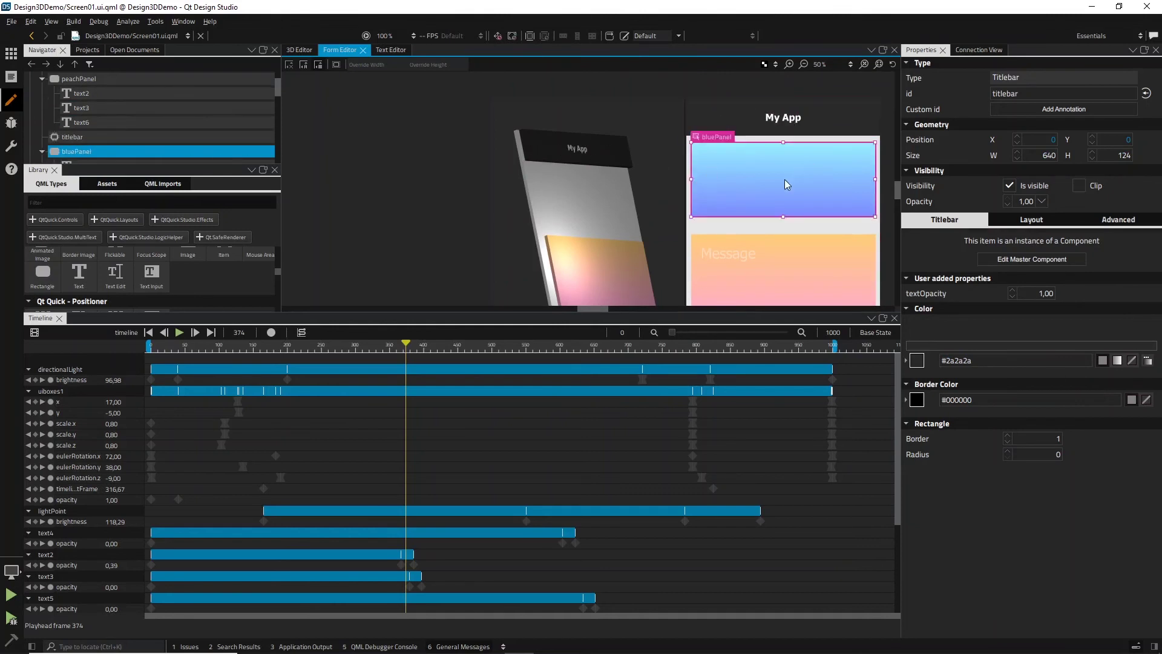
pyautogui.scroll(-1, 82, 152)
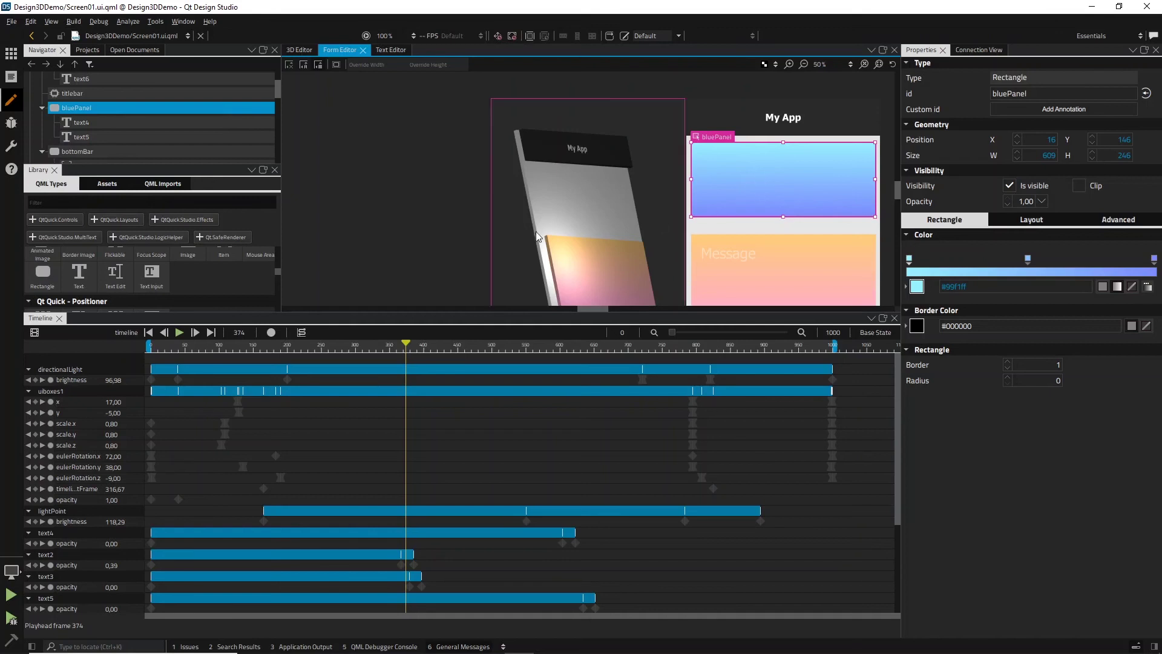
pyautogui.scroll(-1, 809, 233)
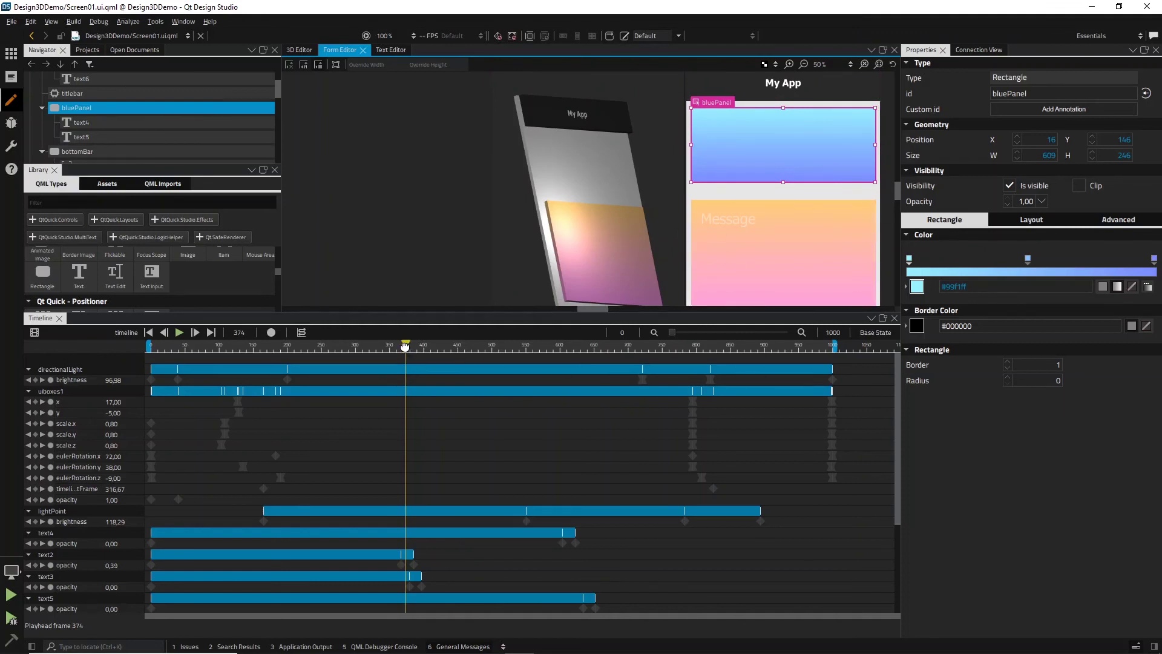
# Scrub the timeline to frame 1000, run the live preview of the finished animation and close the preview window.
pyautogui.moveTo(405, 346); pyautogui.dragTo(713, 379)
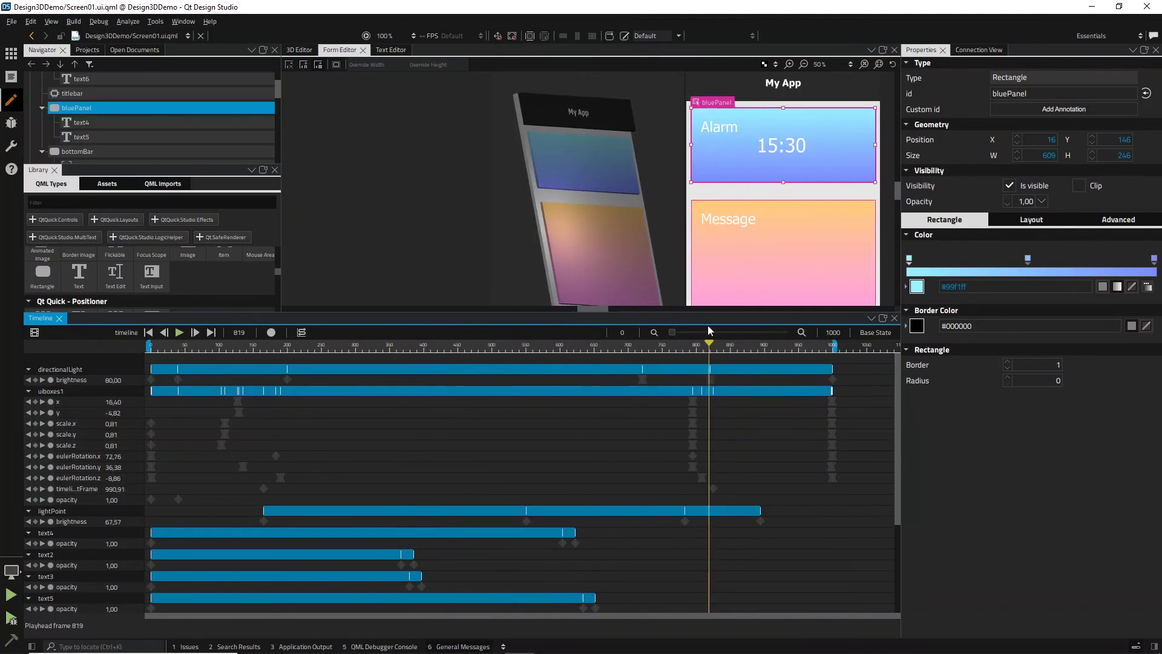
pyautogui.moveTo(711, 346); pyautogui.dragTo(850, 407)
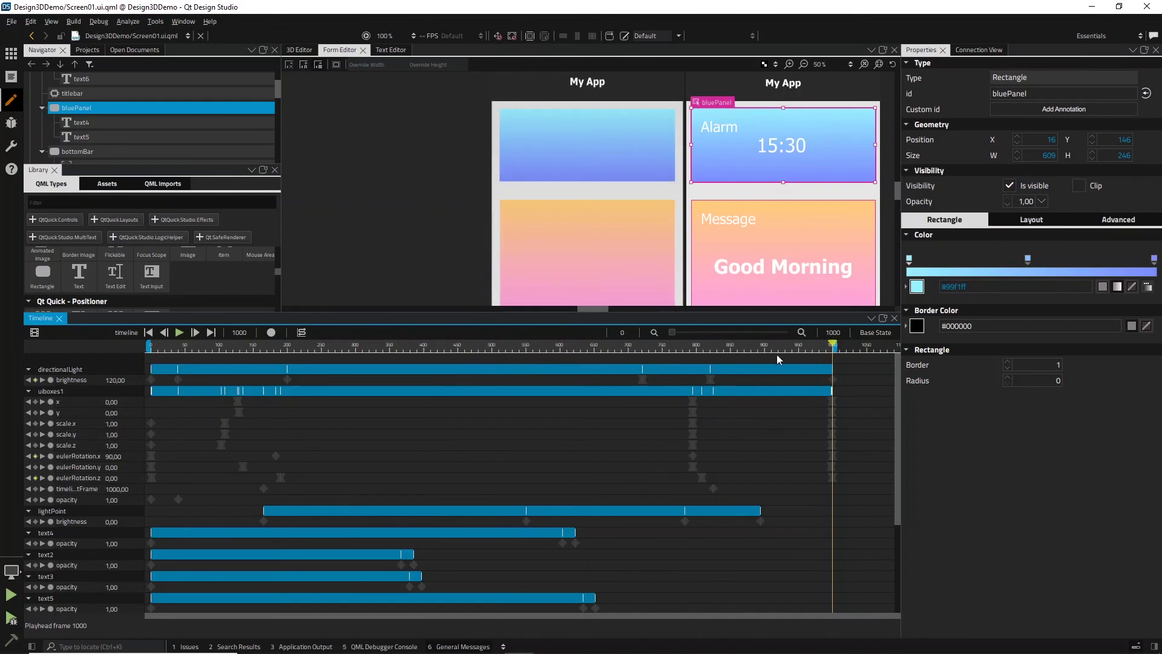
pyautogui.click(366, 35)
pyautogui.click(543, 379)
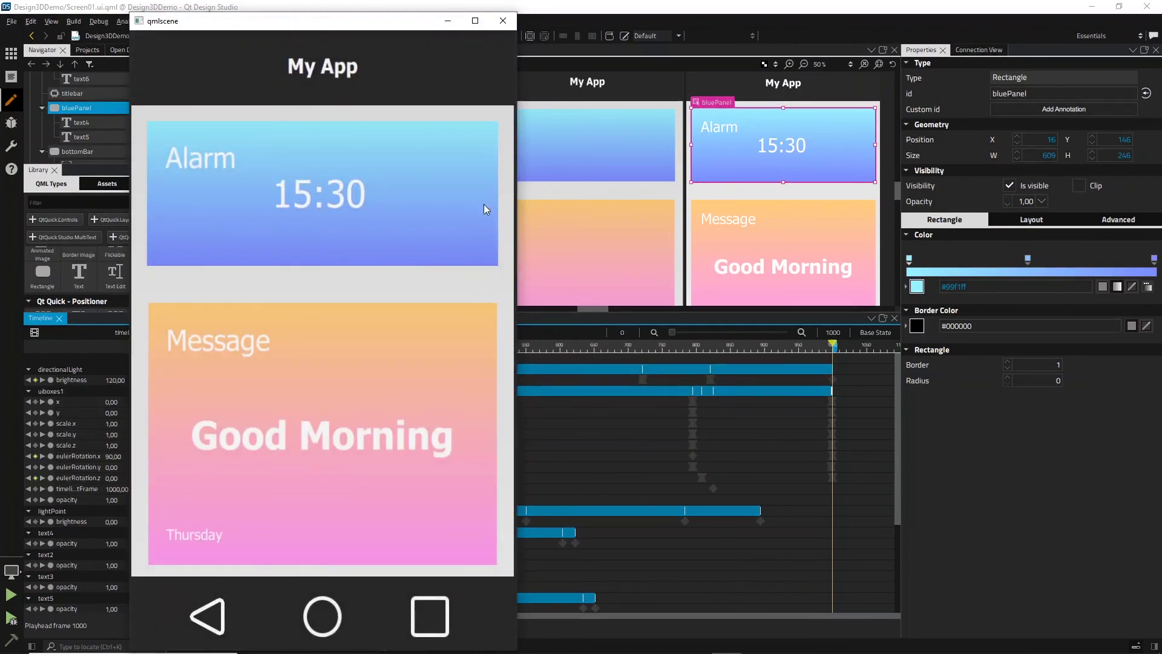
pyautogui.click(502, 21)
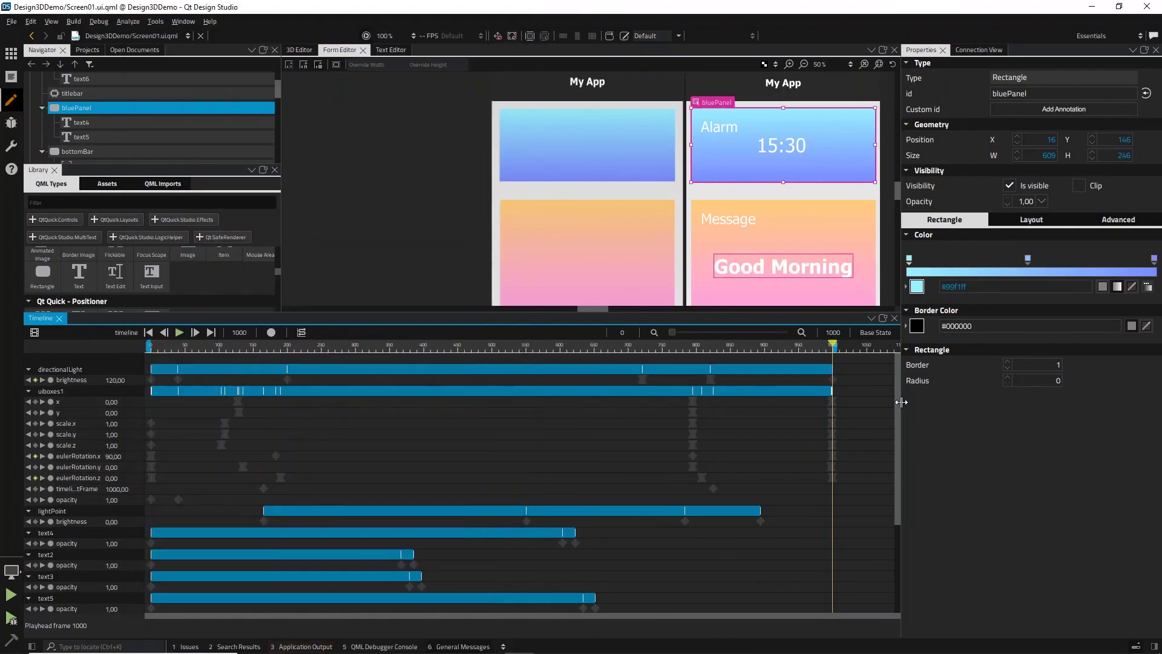
# Inspect the easing curves of the final x and scale.z keyframes of uiboxes1 without changing them.
pyautogui.moveTo(832, 345); pyautogui.dragTo(673, 344)
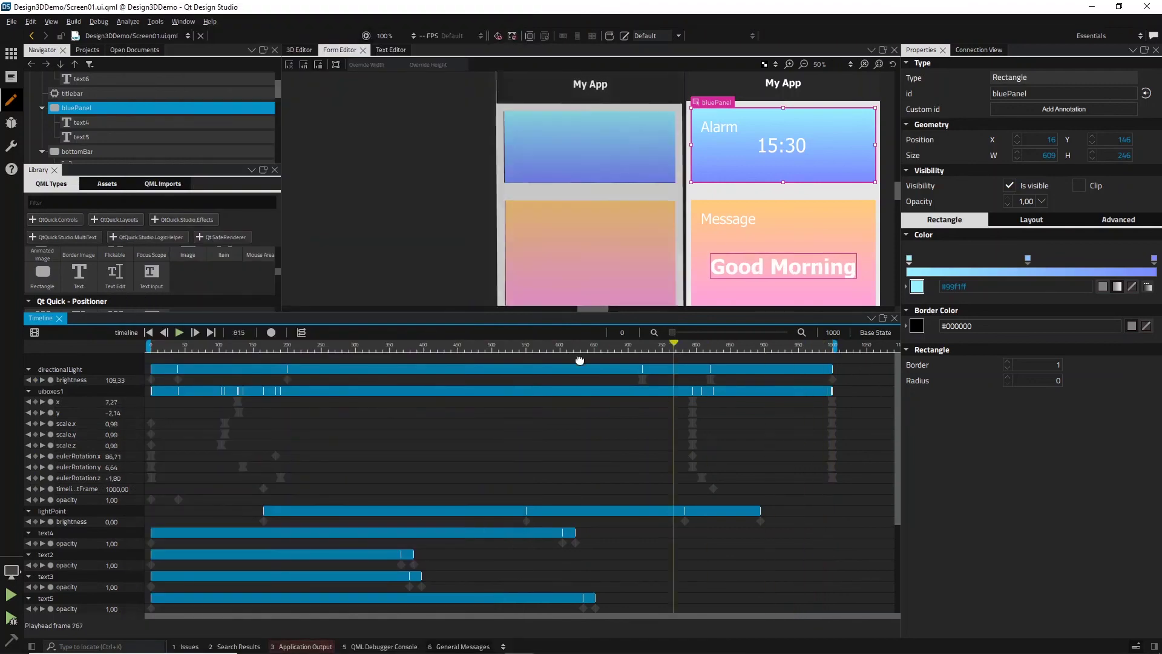
pyautogui.click(548, 345)
pyautogui.click(832, 402)
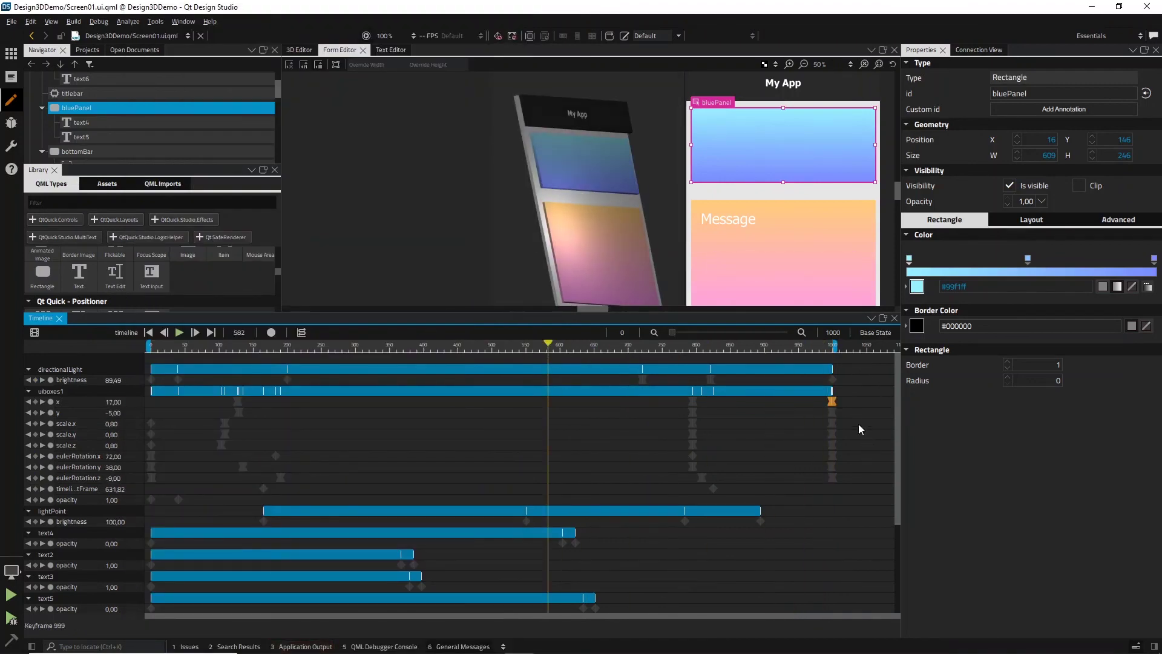
pyautogui.click(303, 333)
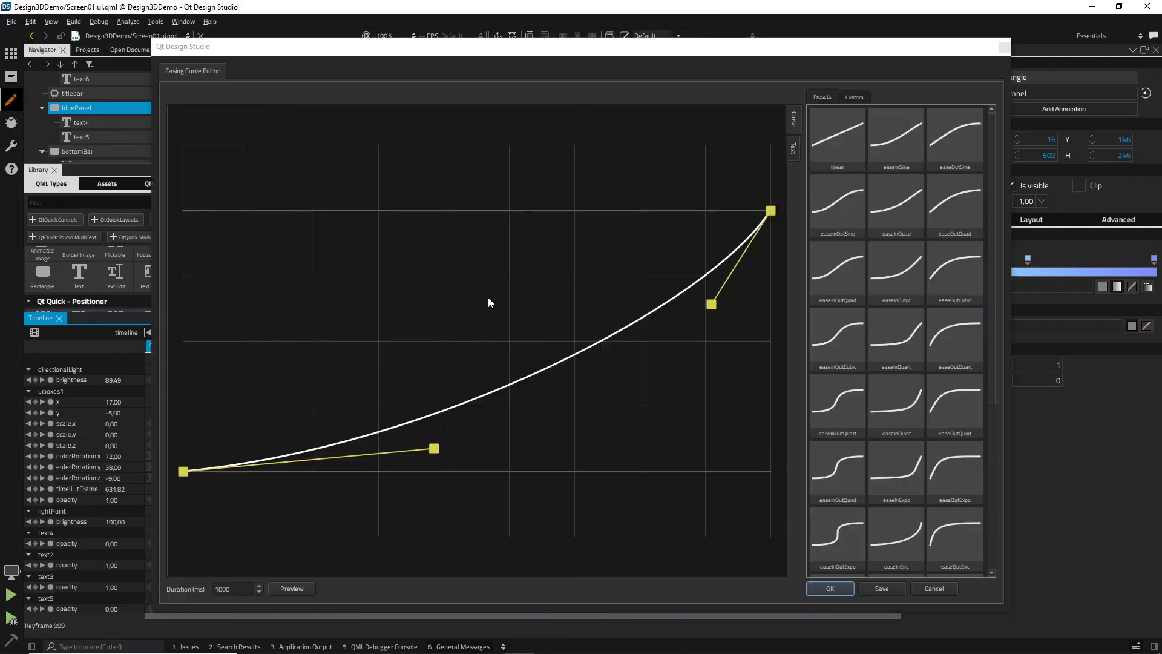
pyautogui.click(933, 588)
pyautogui.click(832, 444)
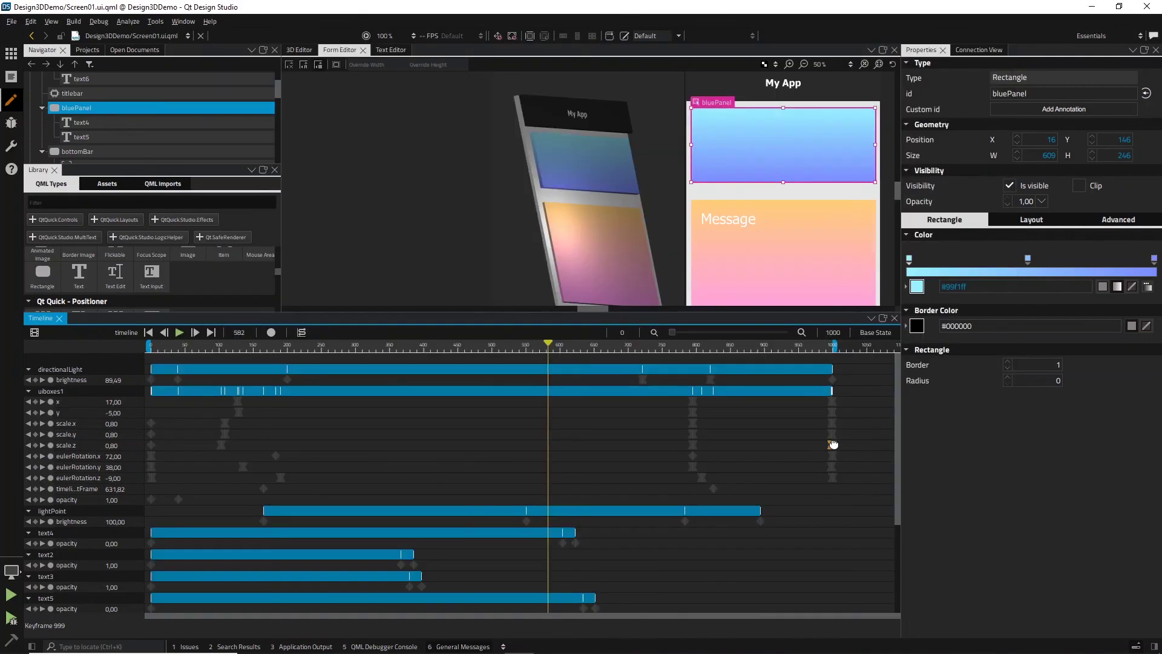
pyautogui.click(301, 333)
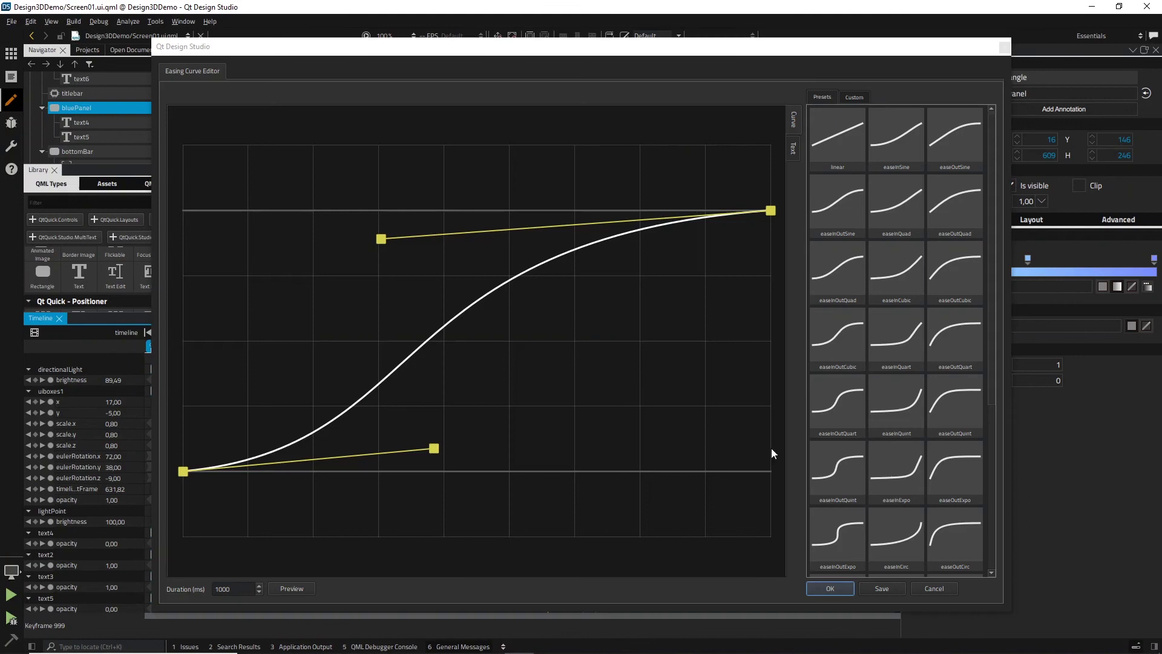
pyautogui.click(925, 590)
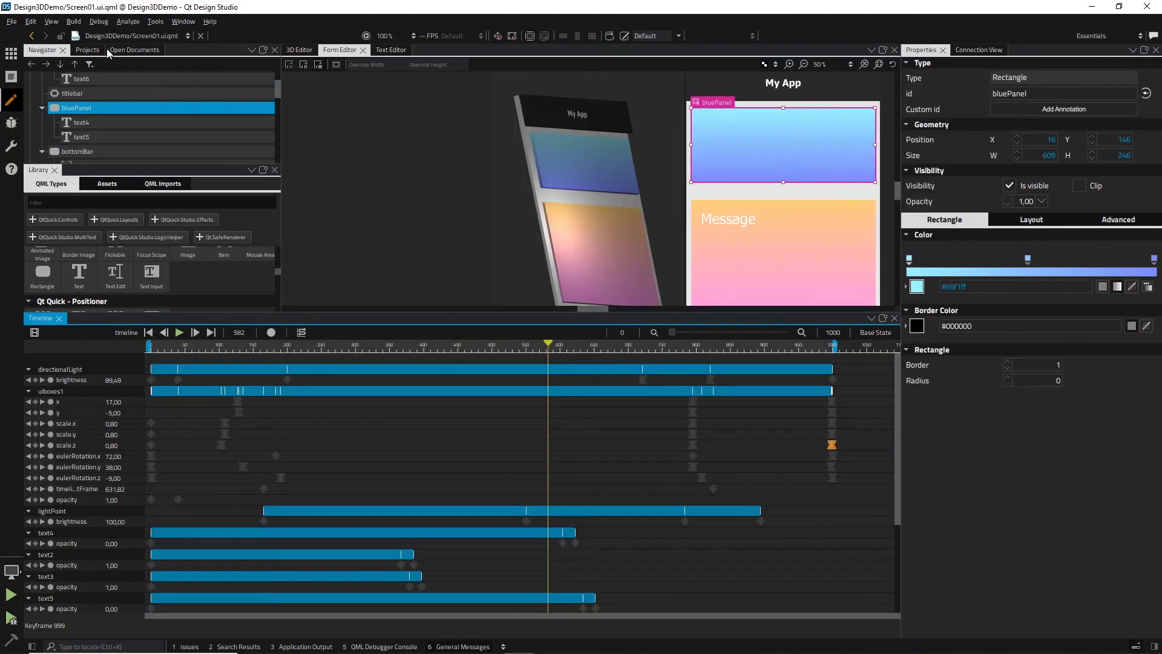
# Show the CurveEditor view and examine the eulerRotation.x, eulerRotation.y and combined curves of uiboxes1.
pyautogui.click(51, 21)
pyautogui.moveTo(81, 83)
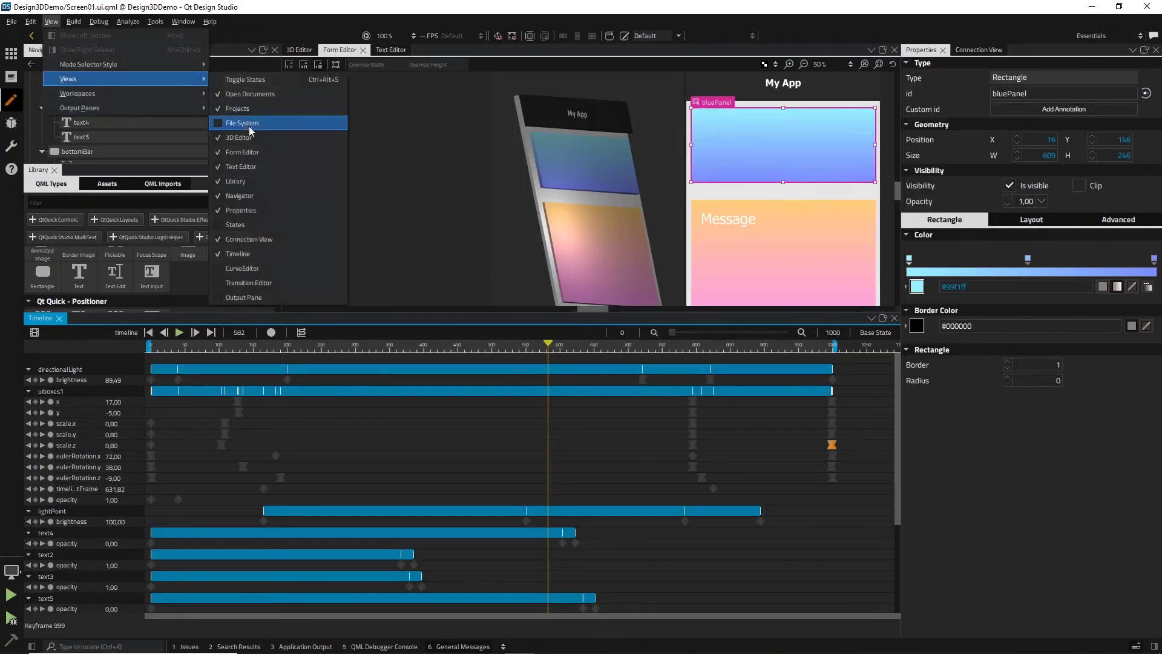
pyautogui.click(262, 268)
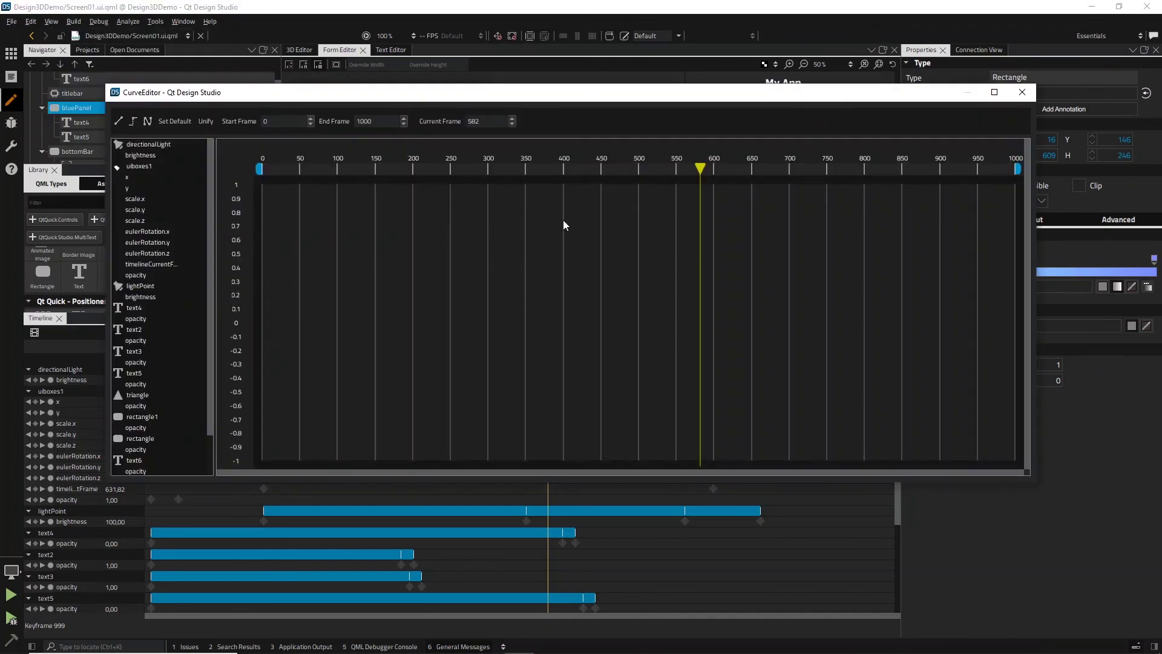
pyautogui.click(147, 231)
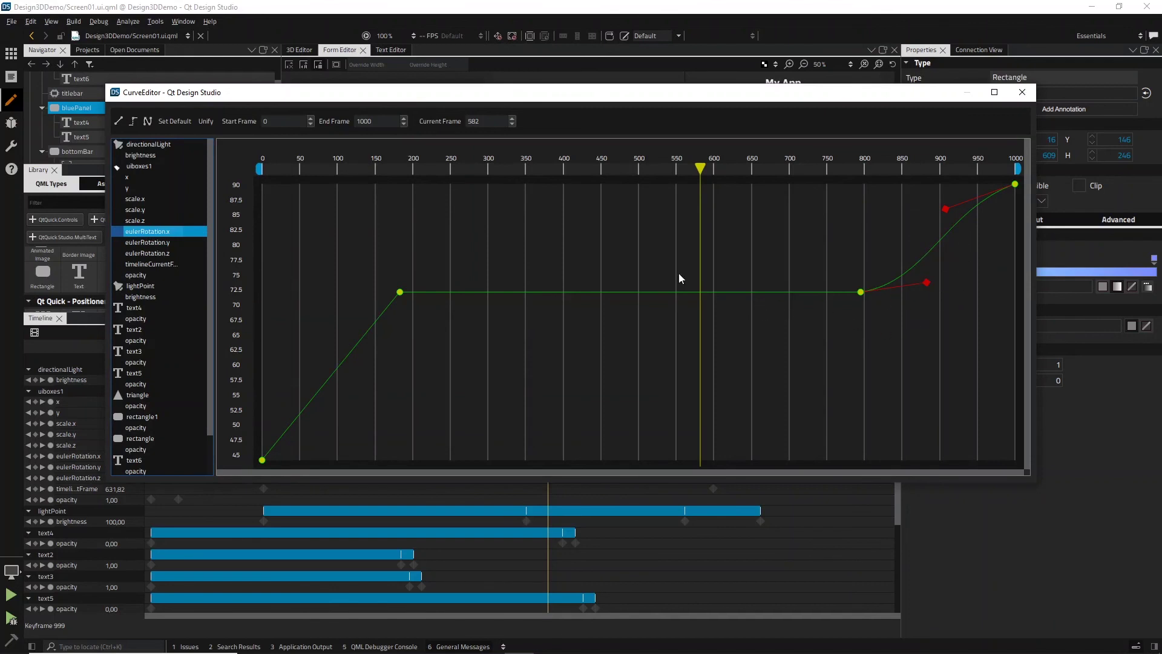
pyautogui.click(145, 242)
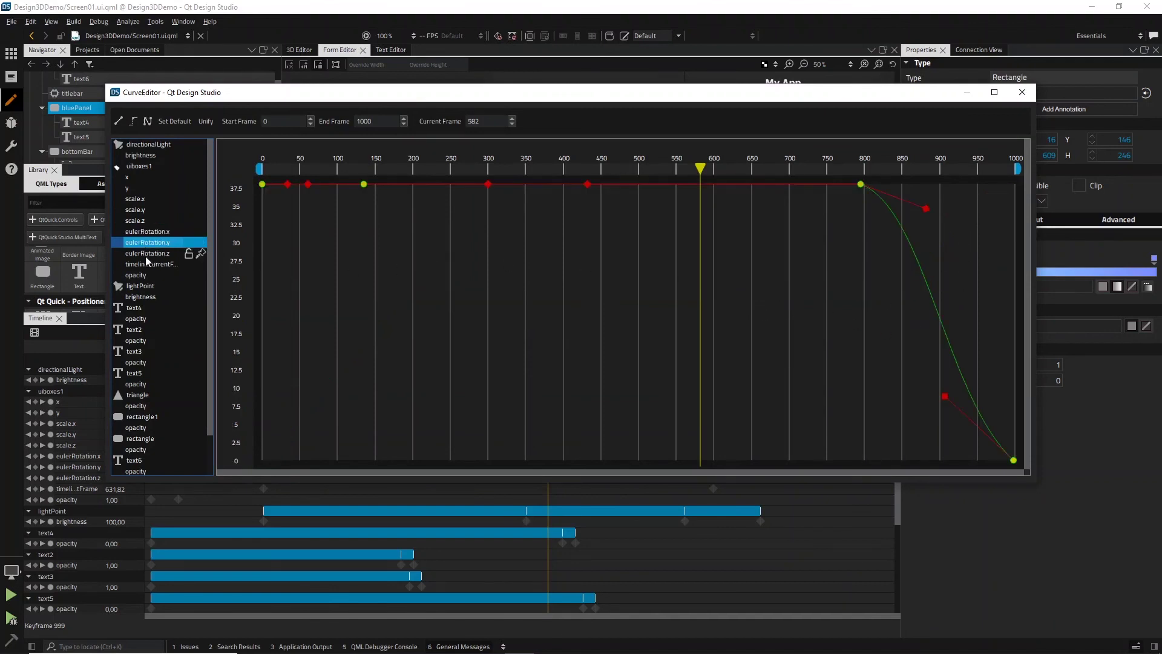
pyautogui.click(142, 166)
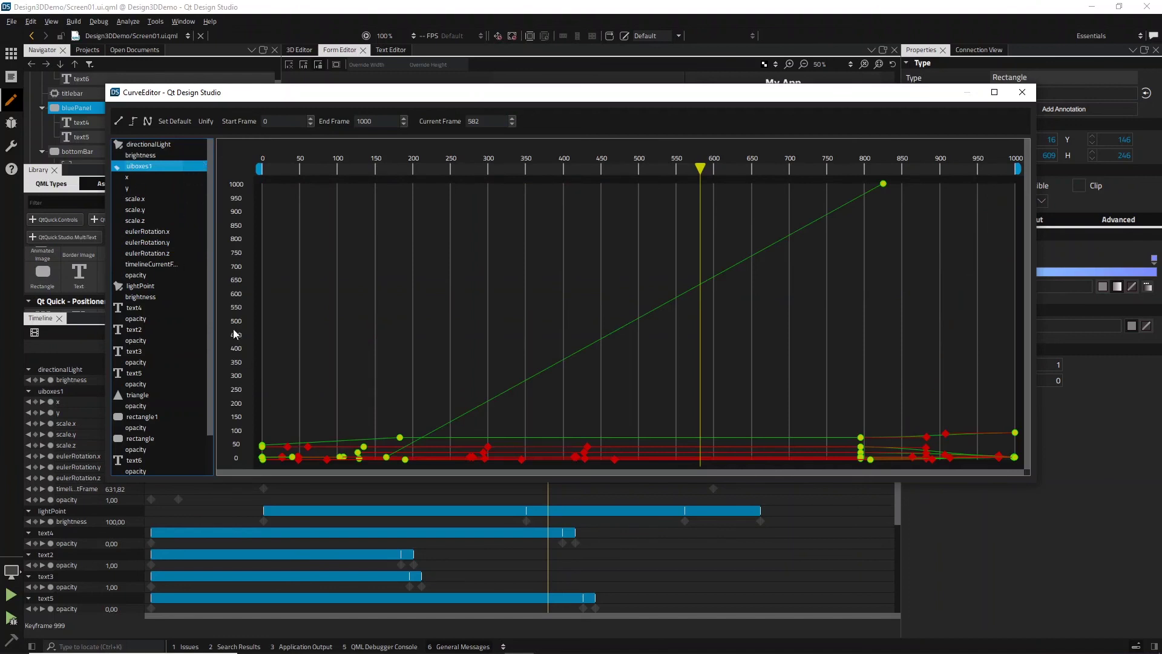
# Display only the eulerRotation.x, eulerRotation.y and eulerRotation.z curves of uiboxes1 together.
pyautogui.click(145, 231)
pyautogui.keyDown('shift'); pyautogui.click(145, 242); pyautogui.keyUp('shift')
pyautogui.keyDown('shift'); pyautogui.click(172, 263); pyautogui.keyUp('shift')
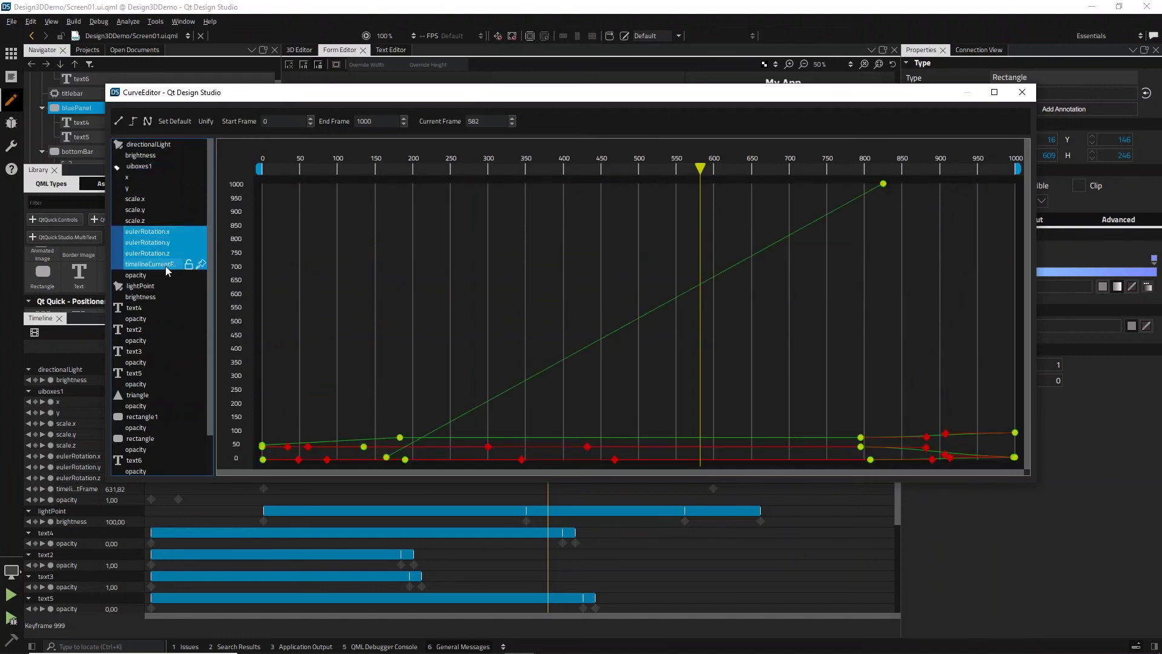
pyautogui.keyDown('ctrl'); pyautogui.click(165, 266); pyautogui.keyUp('ctrl')
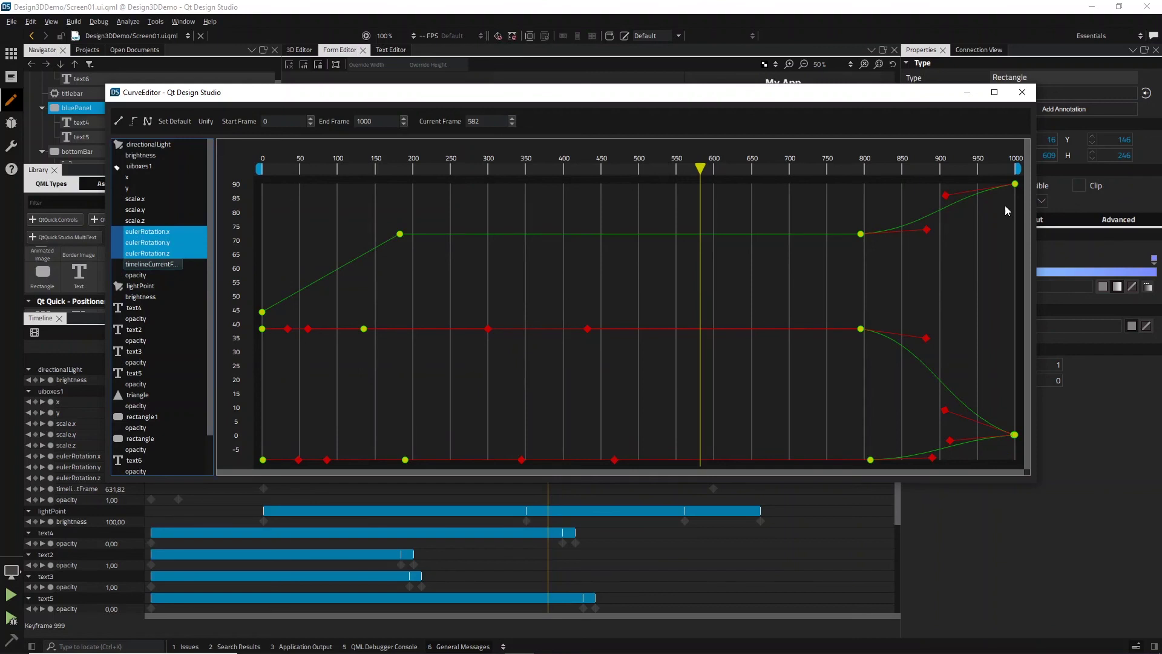
# Try step interpolation on the second eulerRotation.x keyframe, switch it to spline interpolation and adjust the handles of that curve segment.
pyautogui.click(401, 235)
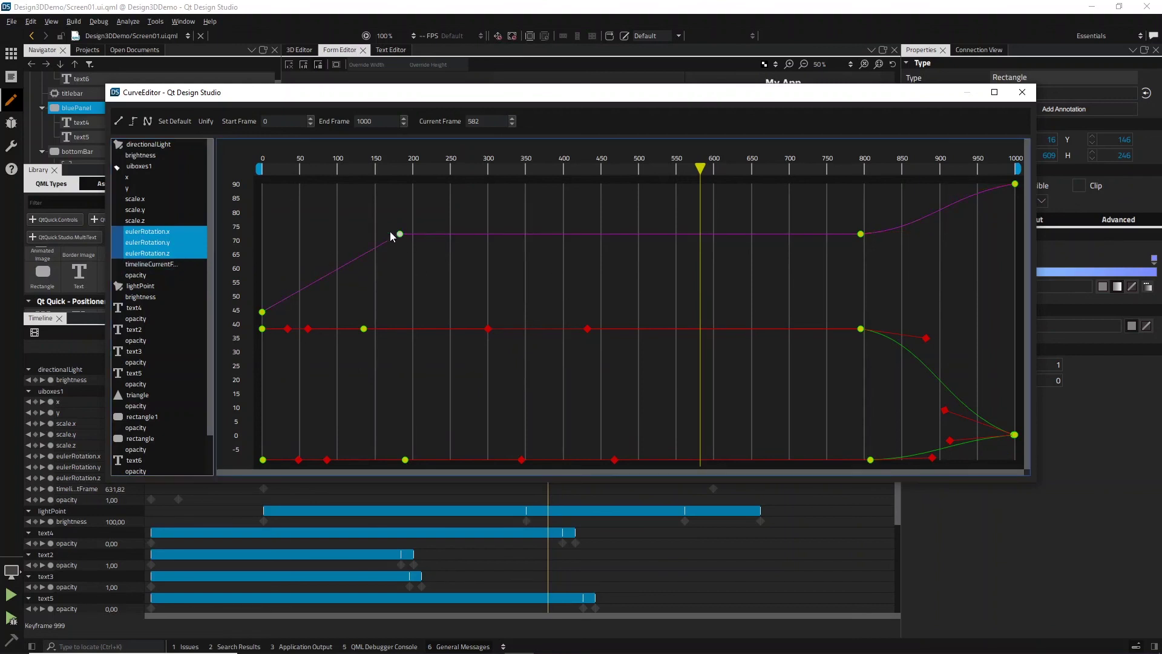
pyautogui.click(133, 123)
pyautogui.click(134, 122)
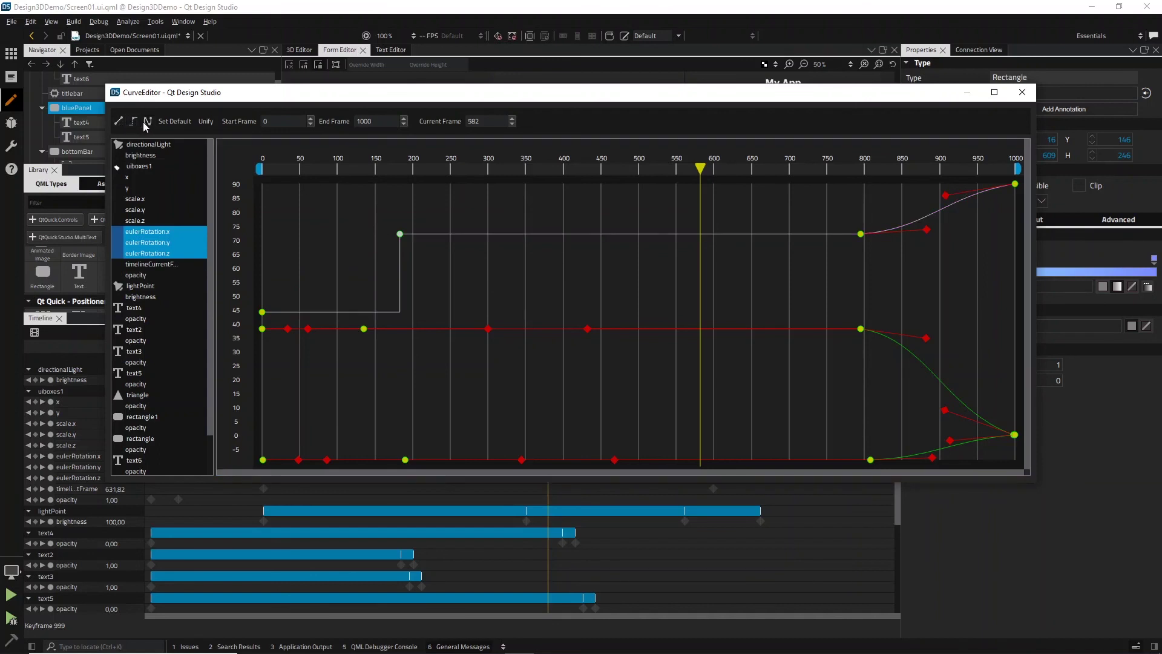
pyautogui.click(145, 123)
pyautogui.moveTo(355, 234)
pyautogui.mouseDown()
pyautogui.moveTo(361, 259)
pyautogui.moveTo(362, 236)
pyautogui.mouseUp()
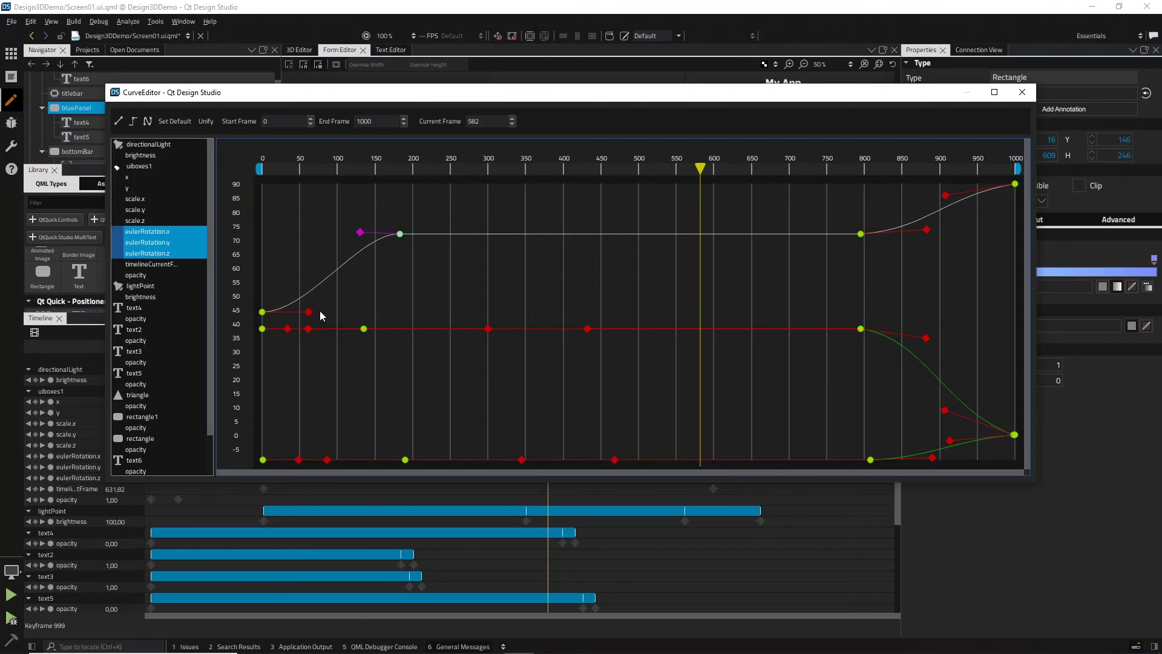
pyautogui.moveTo(310, 311); pyautogui.dragTo(313, 308)
# Close the curve editor and scrub the timeline back to frame 500 and forward to about frame 923 to preview the animation.
pyautogui.click(755, 265)
pyautogui.click(1022, 92)
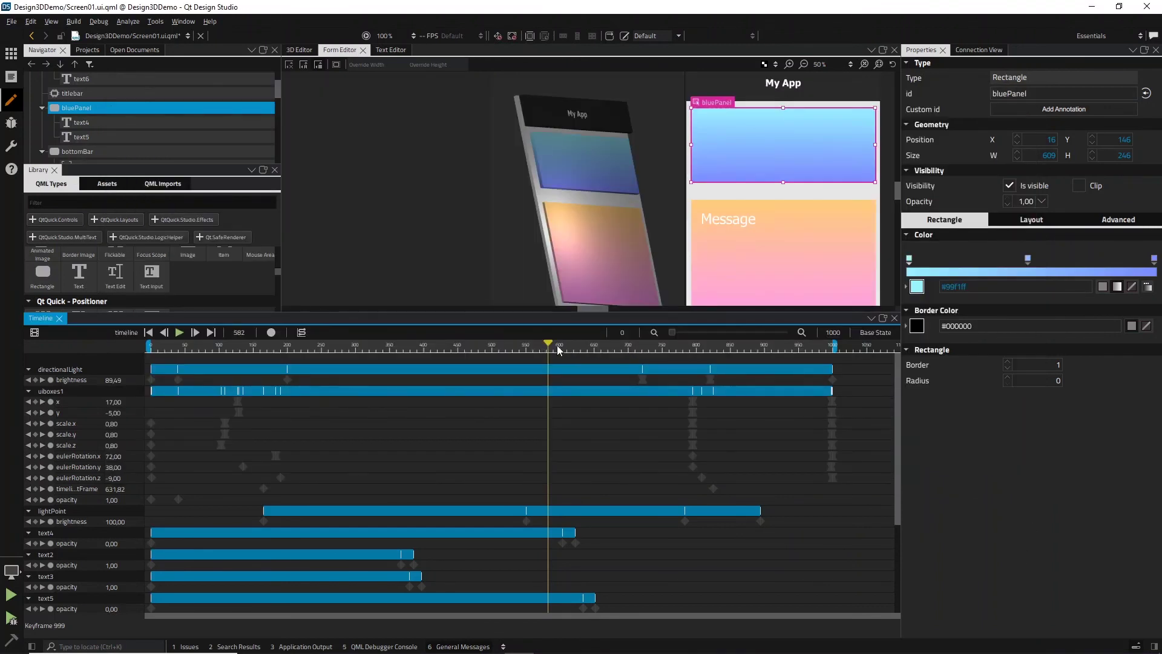
pyautogui.moveTo(547, 344); pyautogui.dragTo(490, 396)
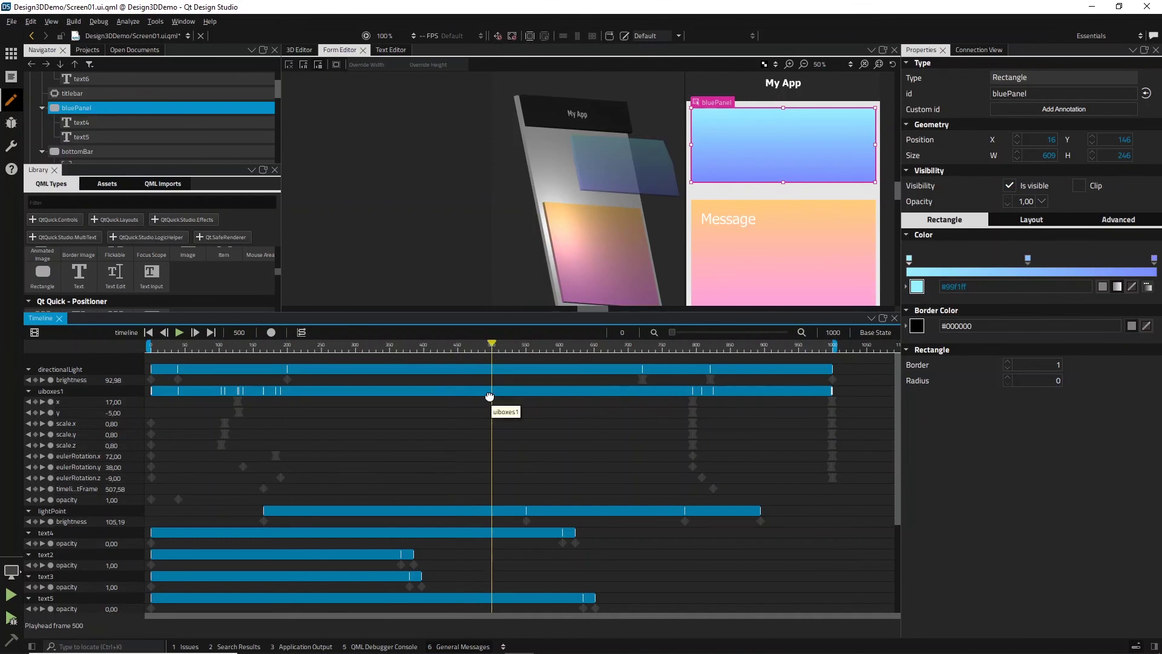
pyautogui.moveTo(492, 349); pyautogui.dragTo(779, 370)
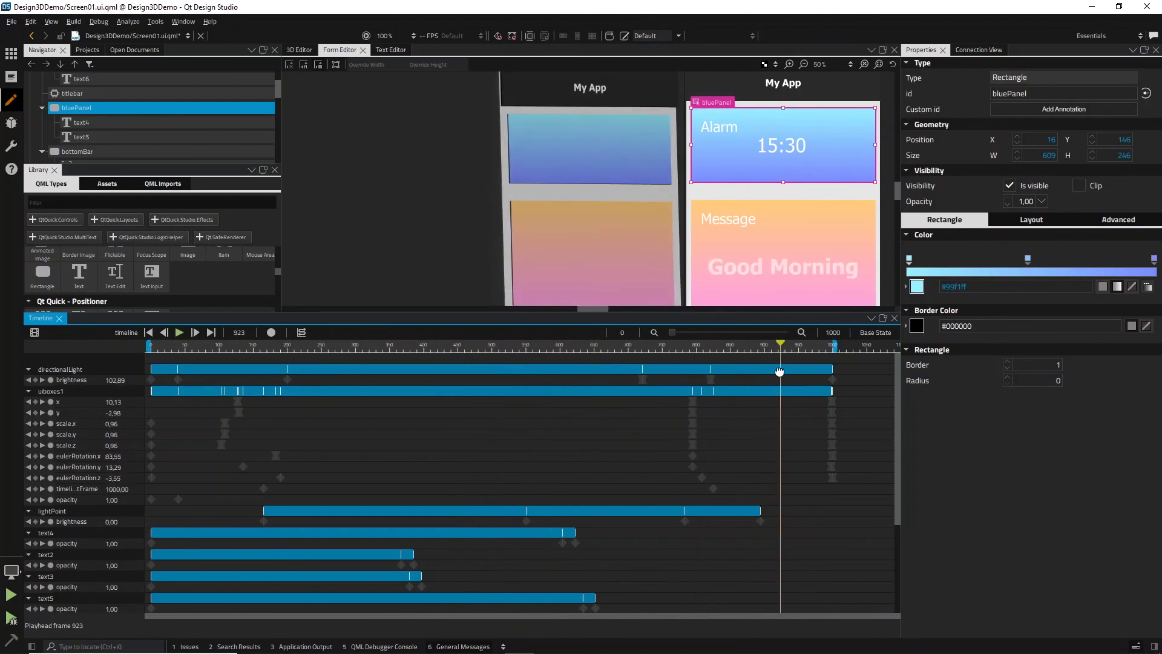